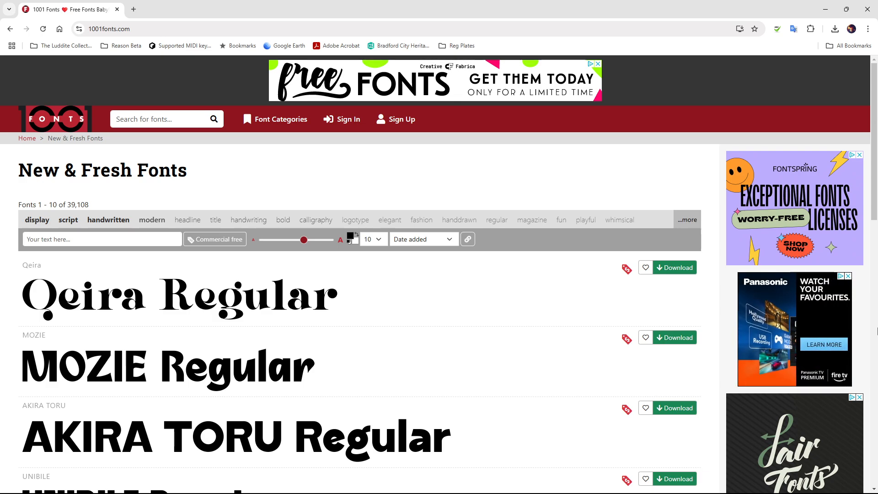
# - Search 1001 Fonts for siegra and save its zip into Downloads > Tutorial Transport
pyautogui.click(170, 119)
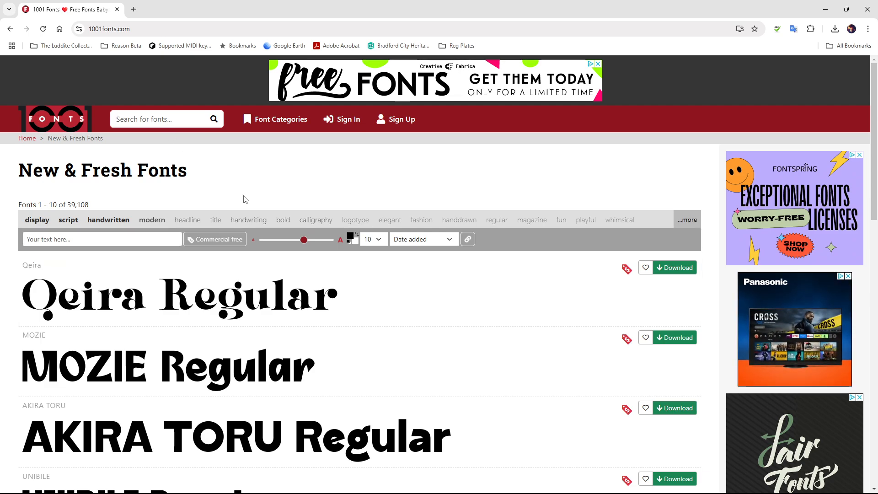
pyautogui.write('siegra')
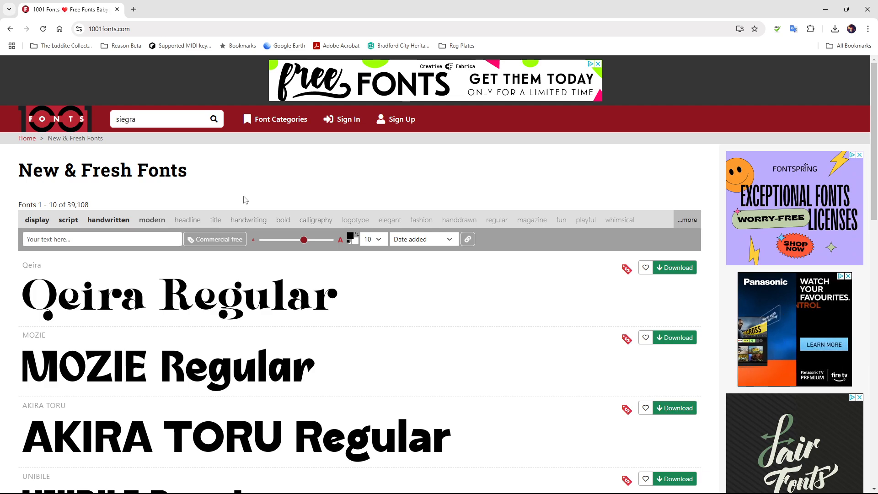
pyautogui.press('Return')
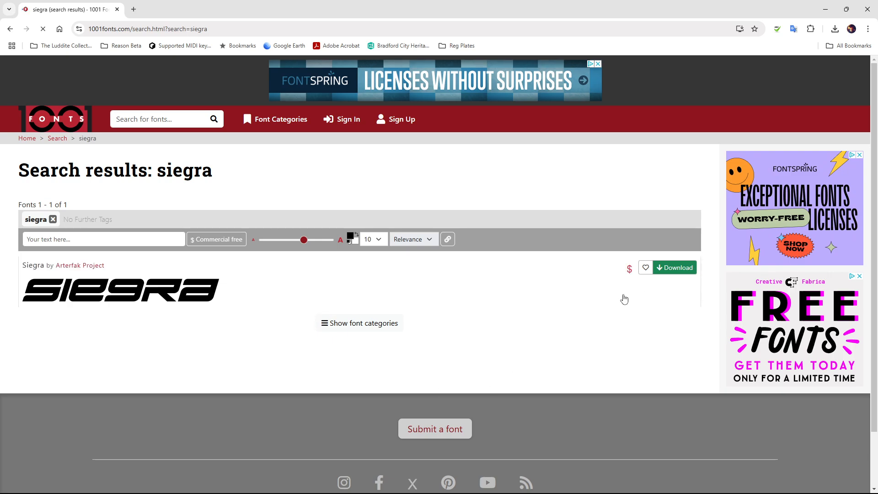
pyautogui.click(672, 274)
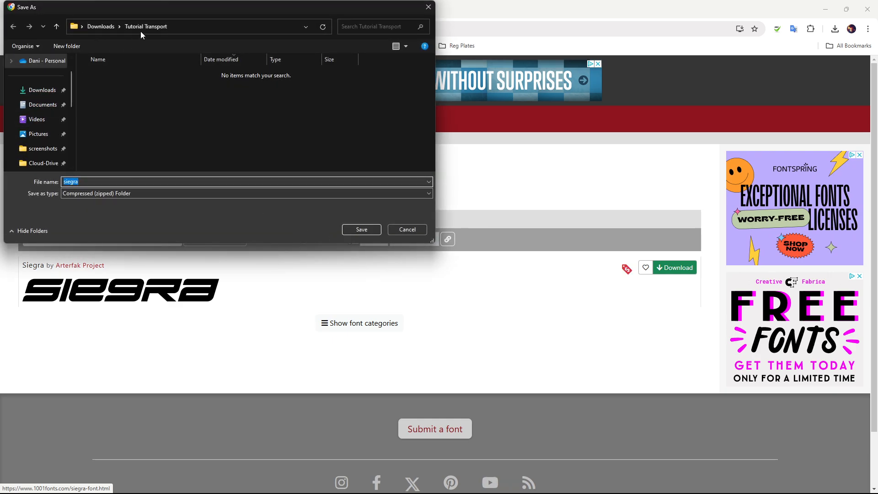
pyautogui.click(44, 90)
pyautogui.doubleClick(88, 99)
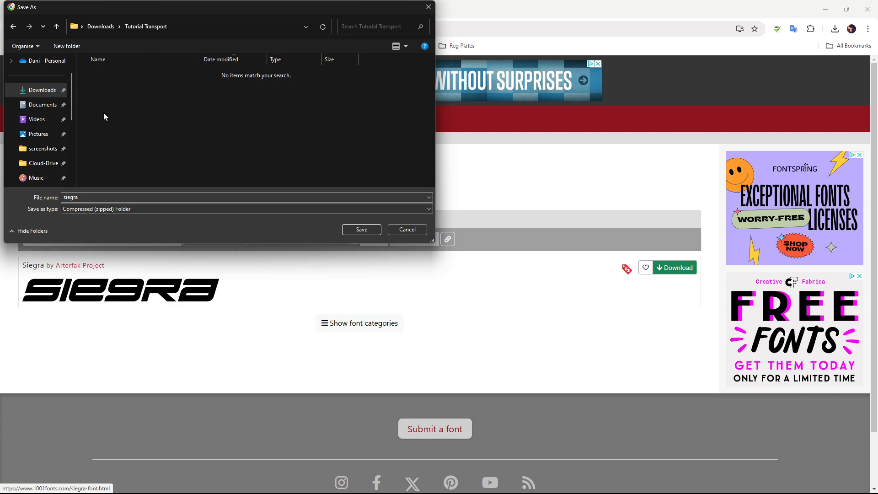
pyautogui.click(362, 229)
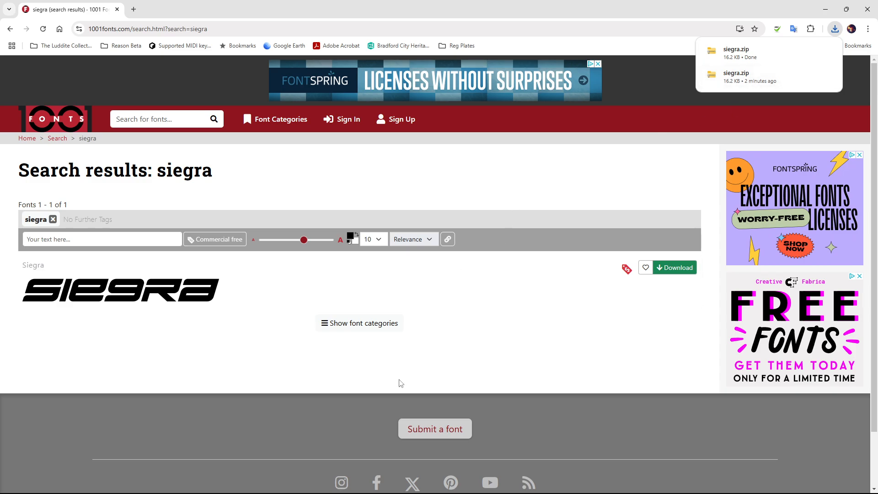
# - Open File Explorer at the Downloads > Tutorial Transport folder
pyautogui.moveTo(302, 492)
pyautogui.click(137, 482)
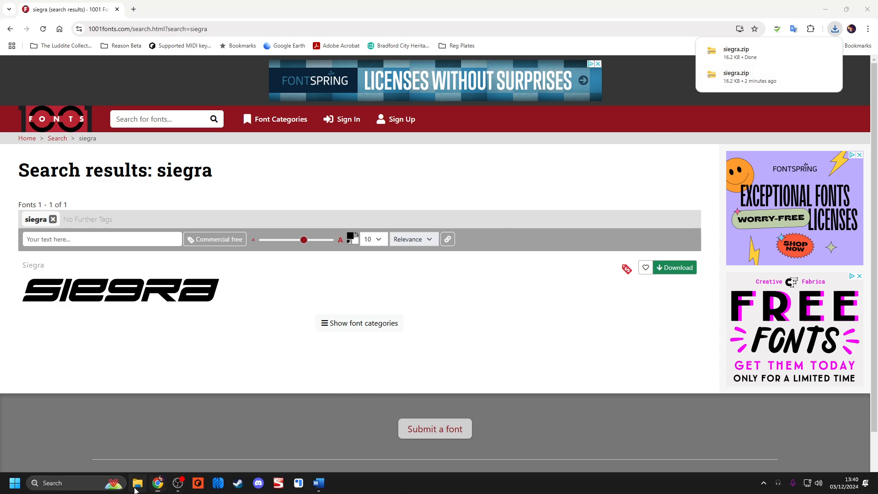
pyautogui.click(38, 127)
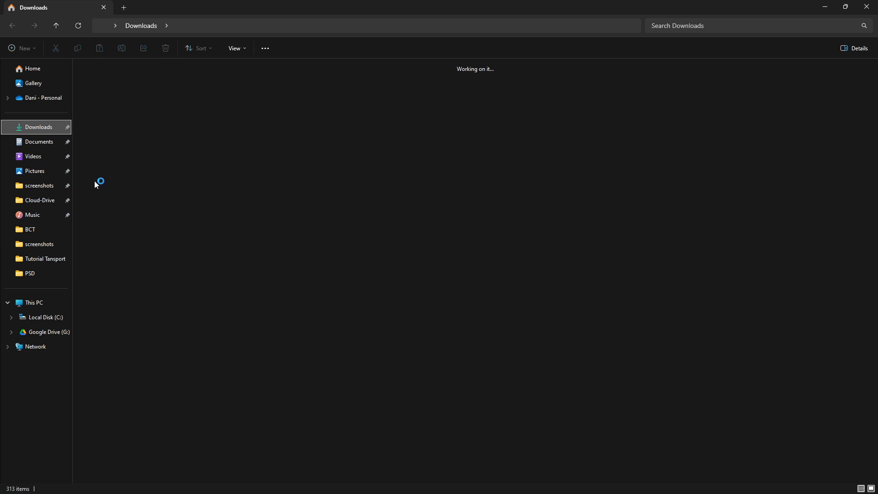
pyautogui.doubleClick(298, 161)
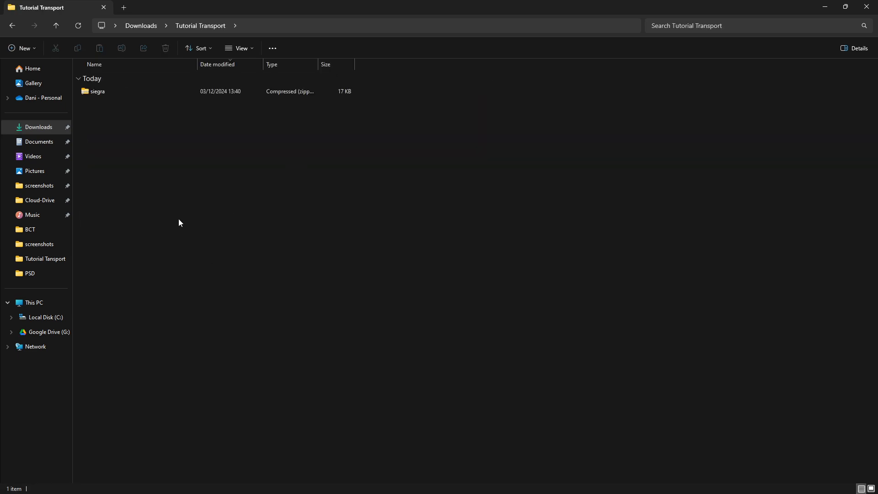
# - Extract siegra.zip into a siegra folder, then close both Explorer windows
pyautogui.click(133, 89)
pyautogui.rightClick(133, 91)
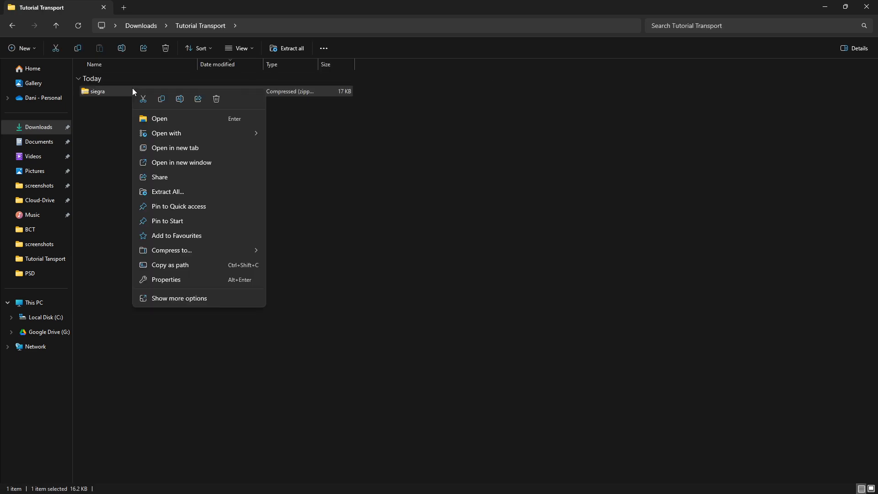
pyautogui.click(186, 192)
pyautogui.click(521, 341)
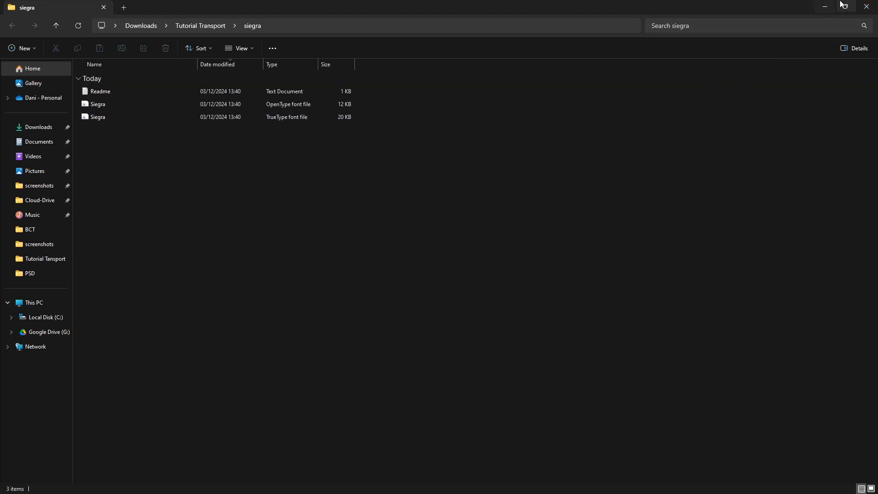
pyautogui.click(862, 6)
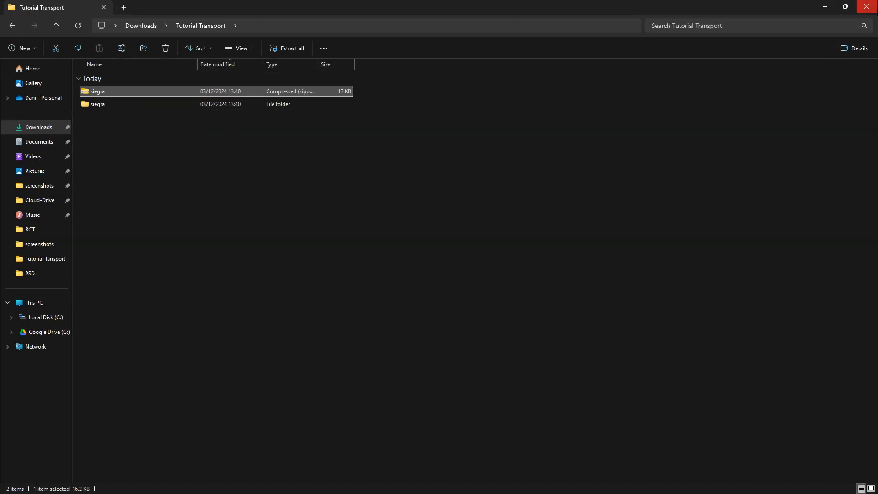
pyautogui.click(865, 6)
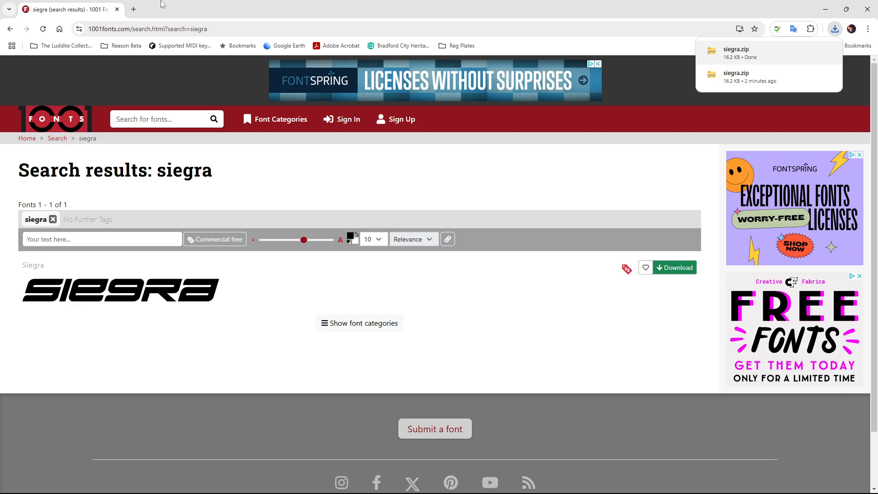
# - Load photopea.com and start a new 1920×1080 document from the FB Event Image preset
pyautogui.click(170, 28)
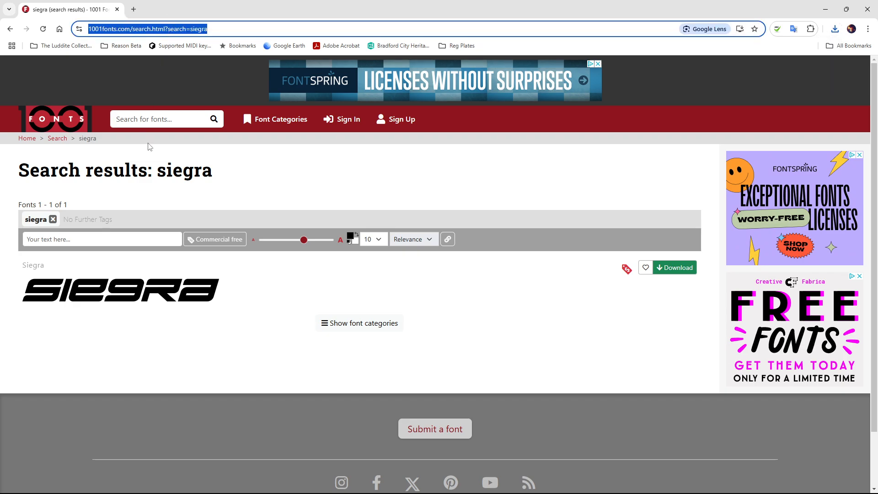
pyautogui.write('phot')
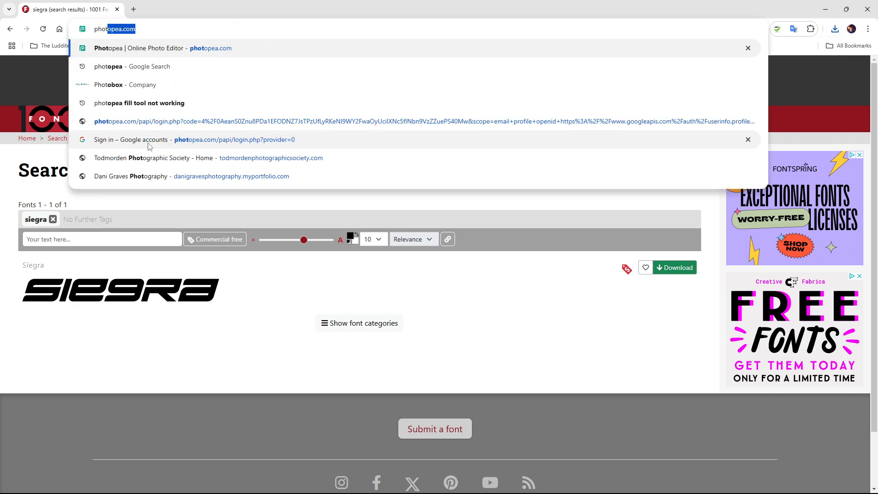
pyautogui.press('Return')
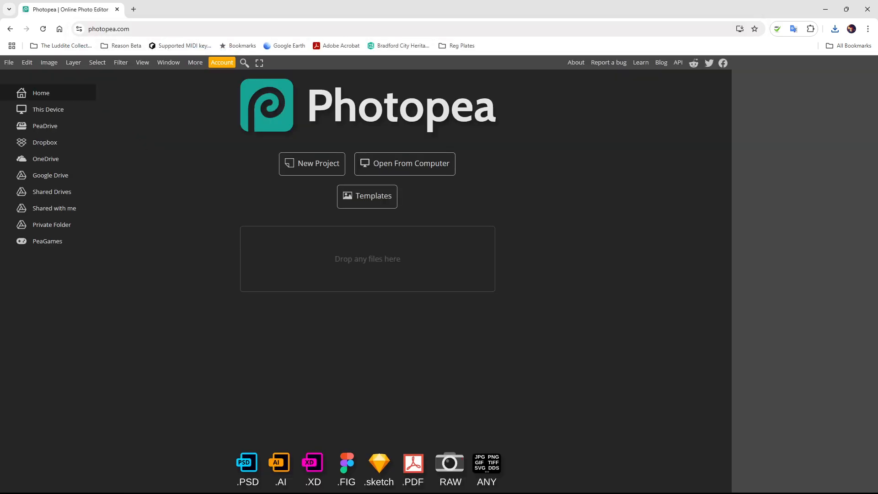
pyautogui.click(9, 62)
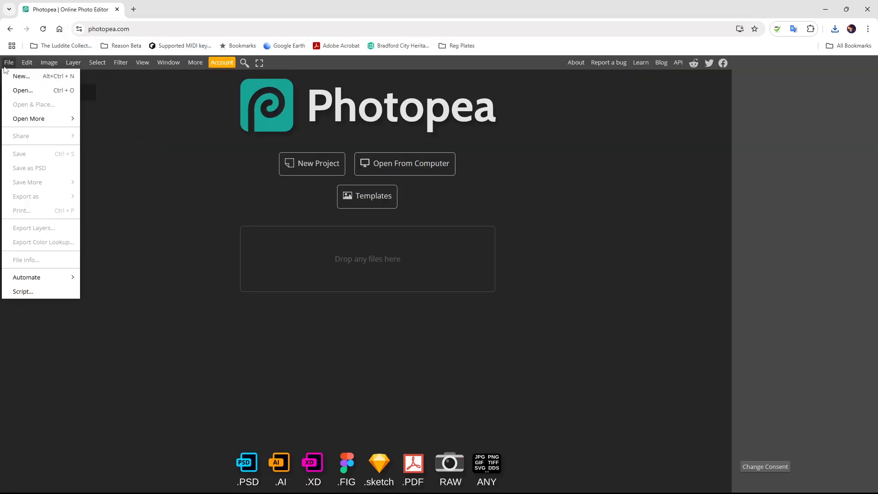
pyautogui.click(25, 82)
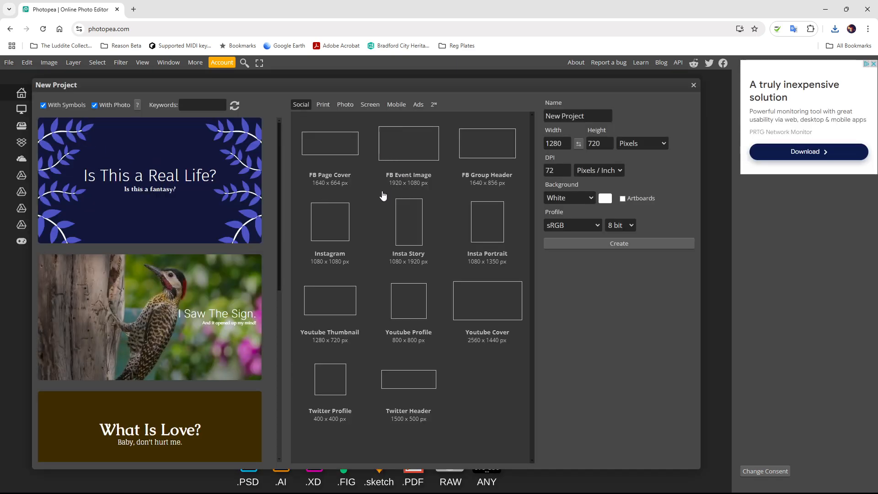
pyautogui.click(402, 154)
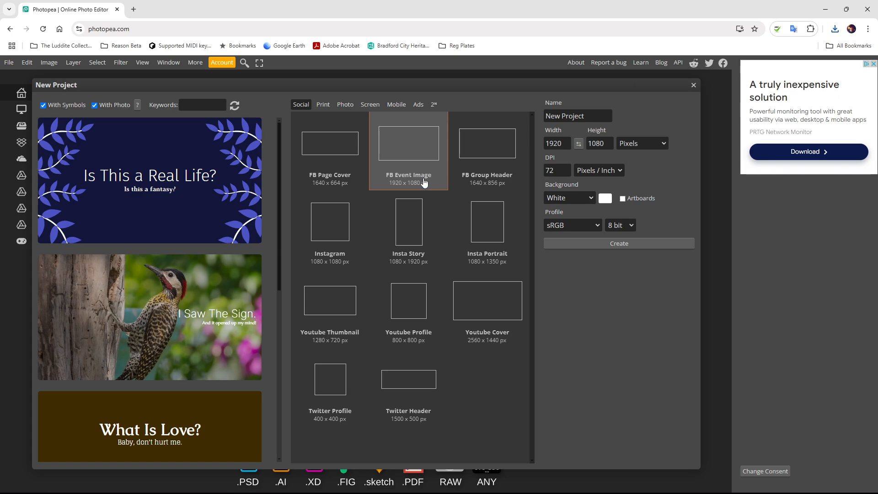
# - Name the document Tutorial Transport with a transparent 32-bit background and create it
pyautogui.click(590, 116)
pyautogui.hotkey('ctrl', 'a')
pyautogui.write('Tut')
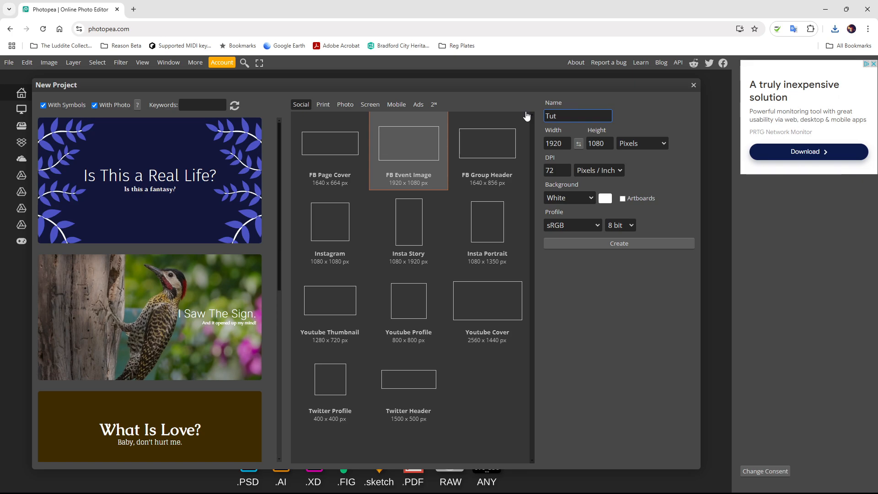
pyautogui.write('urial Transport')
pyautogui.click(567, 198)
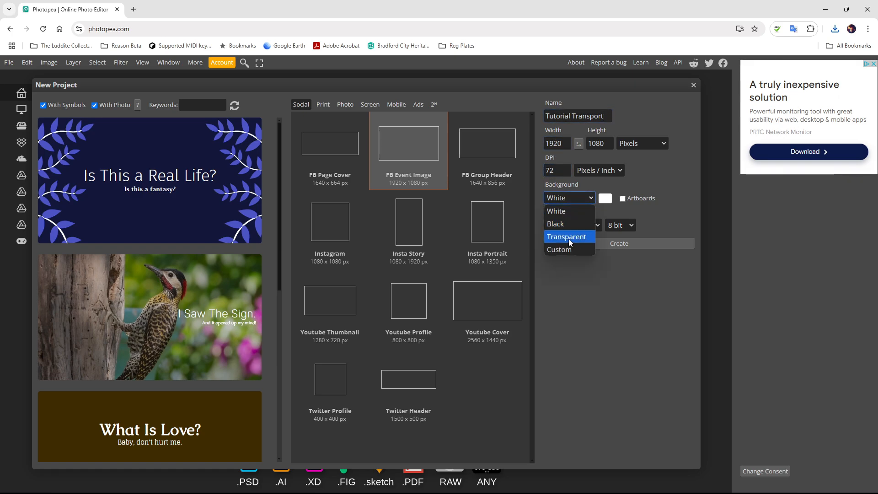
pyautogui.click(569, 238)
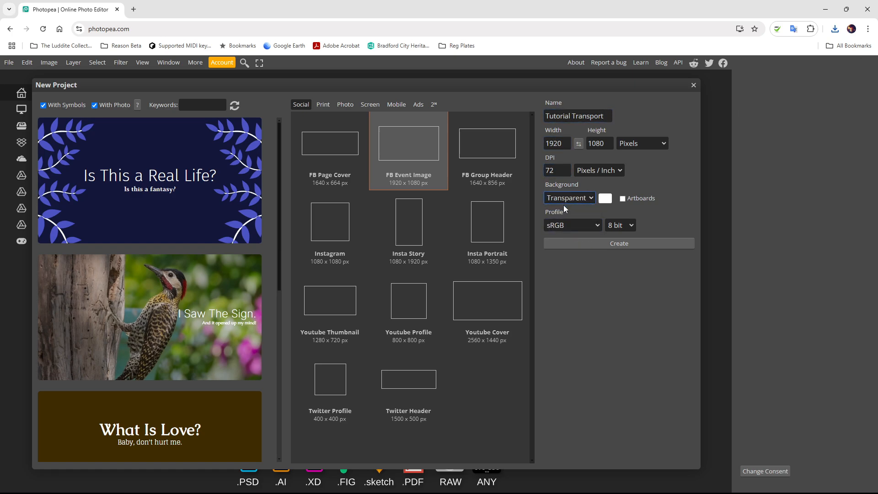
pyautogui.click(630, 226)
pyautogui.click(622, 256)
pyautogui.click(571, 246)
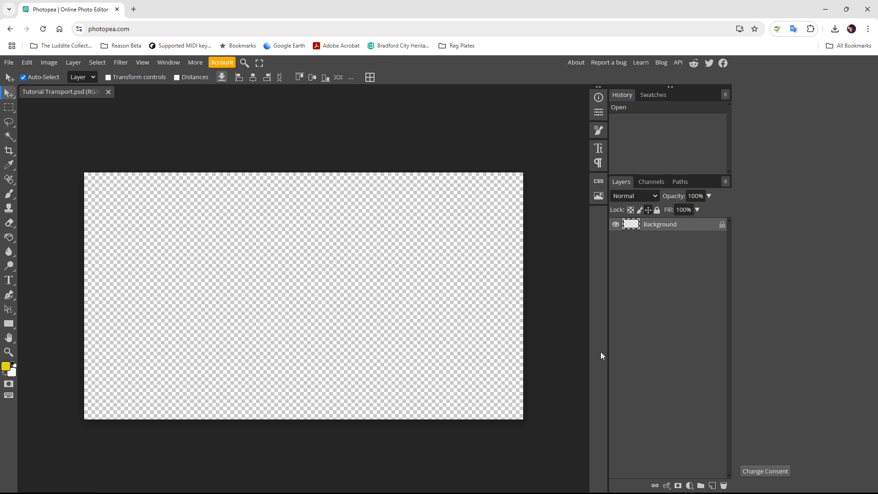
# - Add a new layer named Temp Background
pyautogui.click(712, 486)
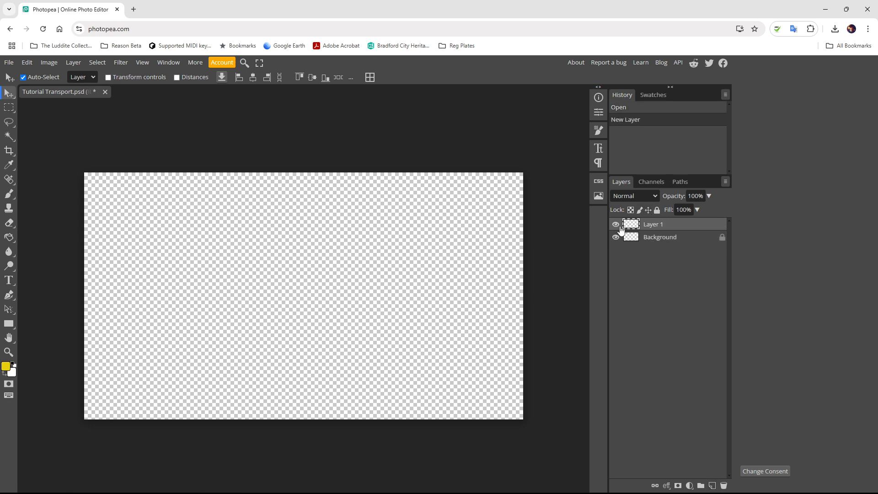
pyautogui.doubleClick(658, 224)
pyautogui.write('T')
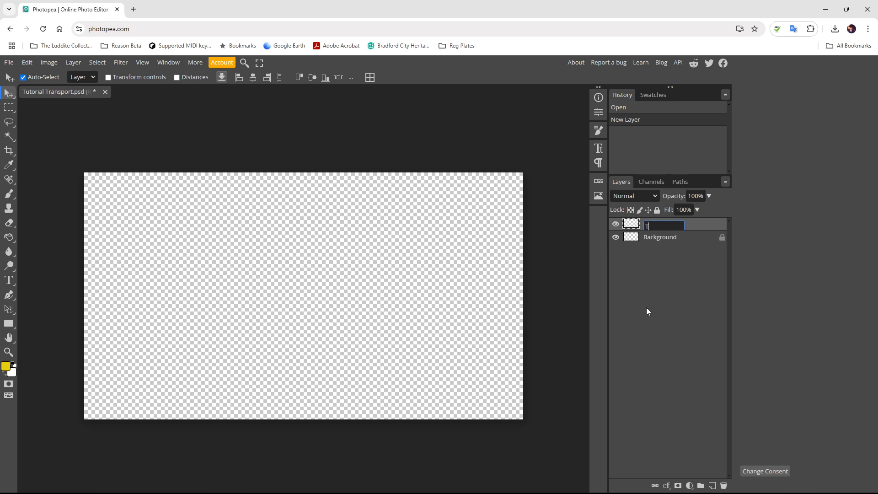
pyautogui.write('emp Background')
pyautogui.press('Return')
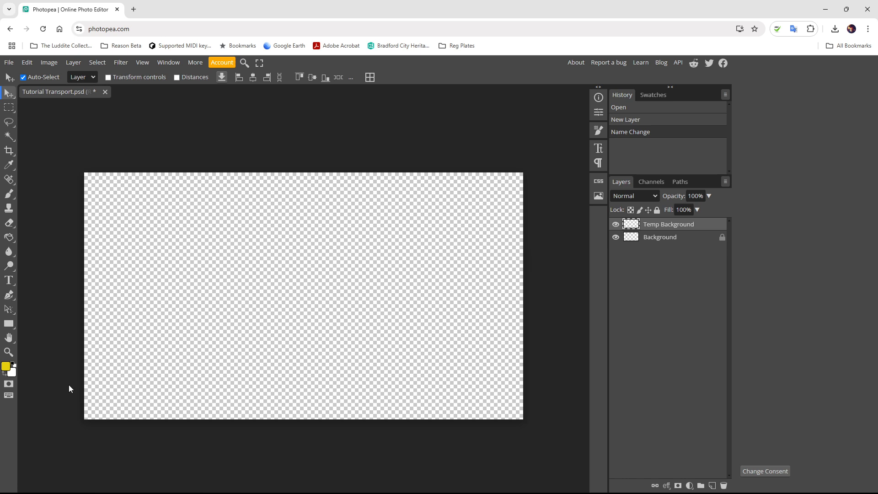
# - Fill Temp Background with black using the Paint Bucket
pyautogui.click(13, 363)
pyautogui.click(5, 367)
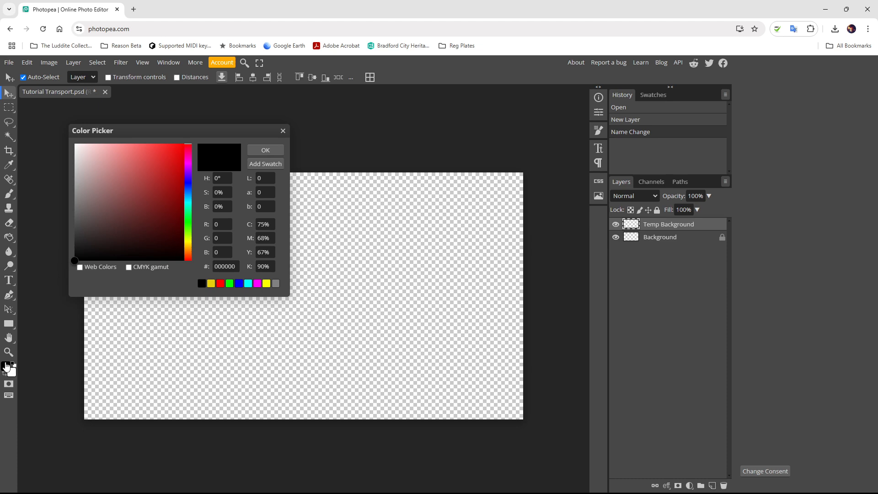
pyautogui.click(259, 155)
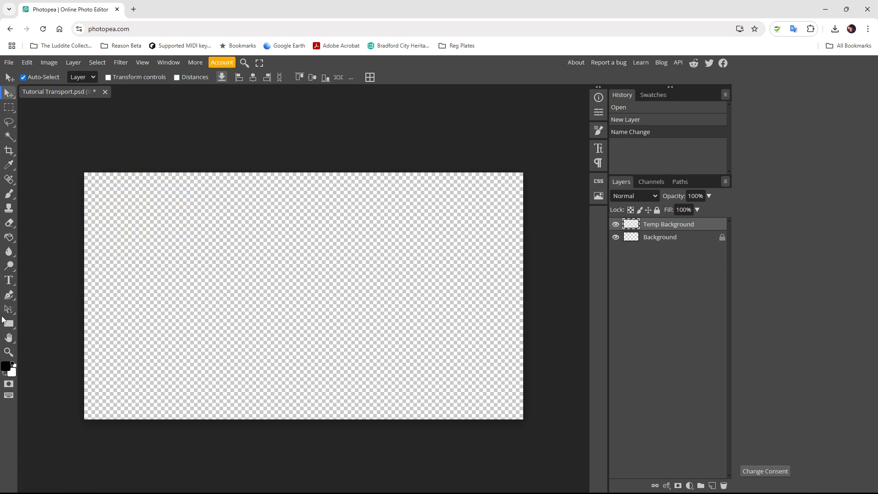
pyautogui.click(11, 241)
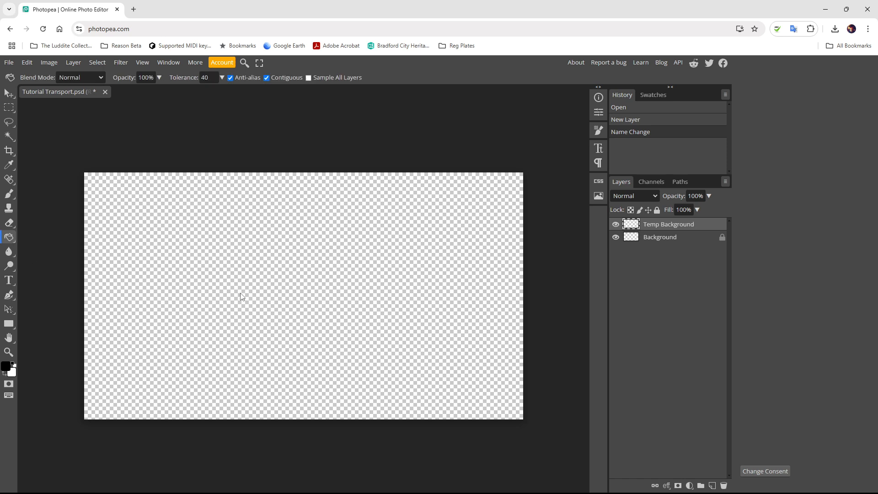
pyautogui.click(227, 290)
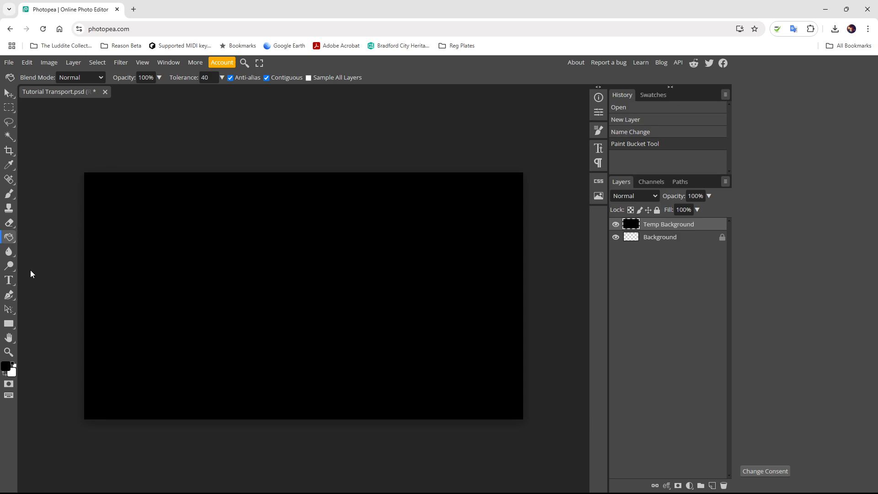
pyautogui.click(12, 278)
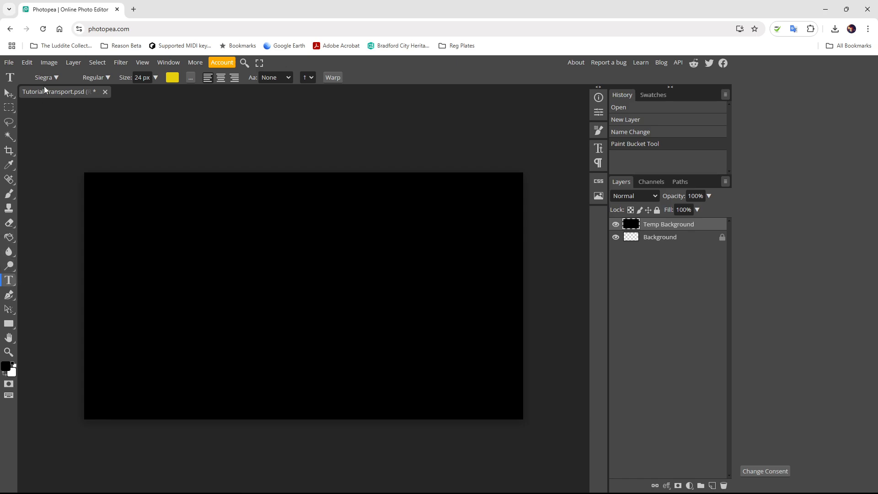
# - Load Siegra.ttf from Downloads > Tutorial Transport > siegra and keep it for future sessions
pyautogui.click(62, 80)
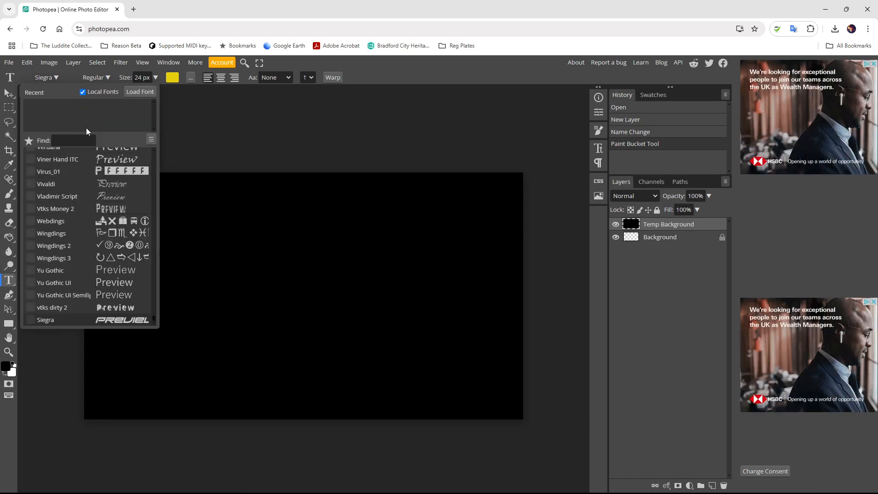
pyautogui.click(135, 92)
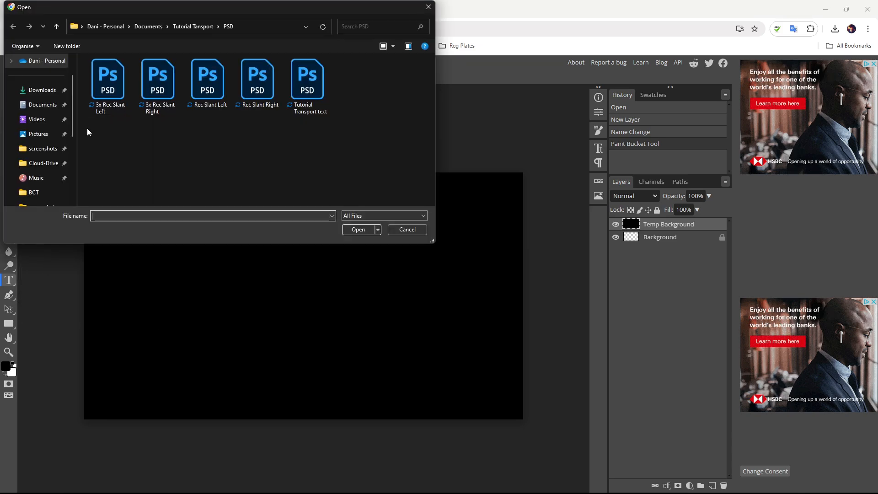
pyautogui.click(42, 90)
pyautogui.doubleClick(98, 99)
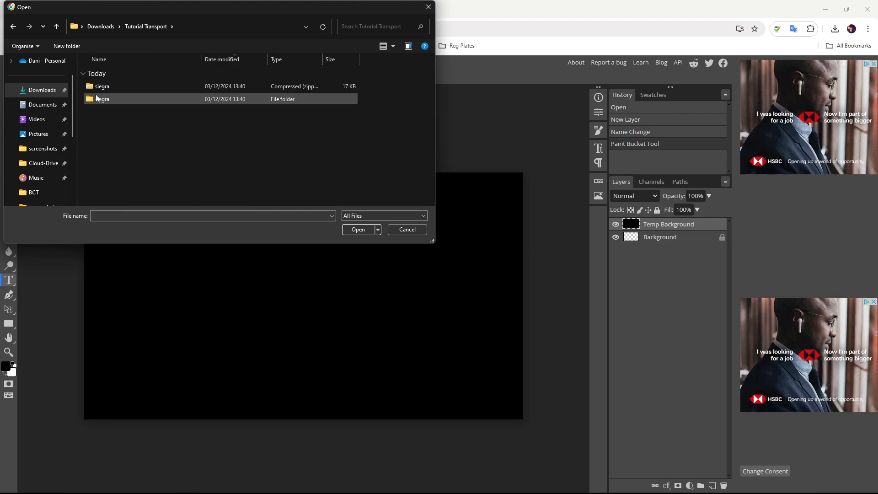
pyautogui.doubleClick(97, 98)
pyautogui.click(101, 117)
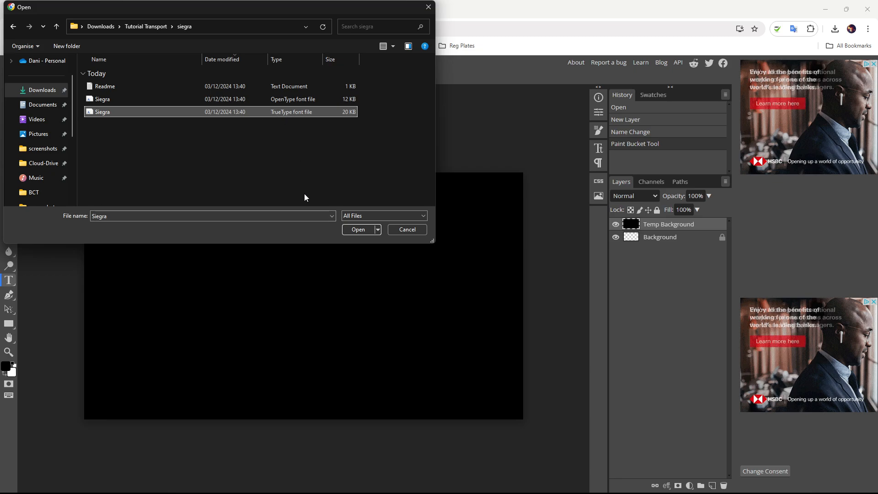
pyautogui.click(354, 230)
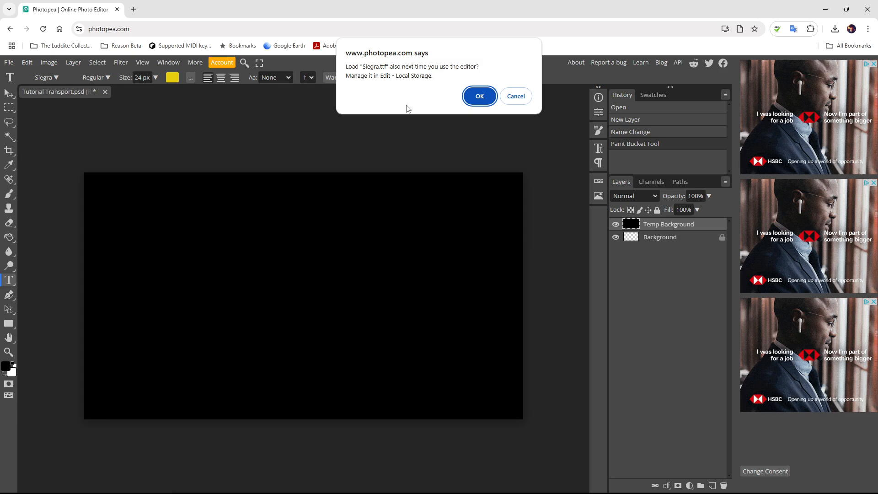
pyautogui.click(479, 97)
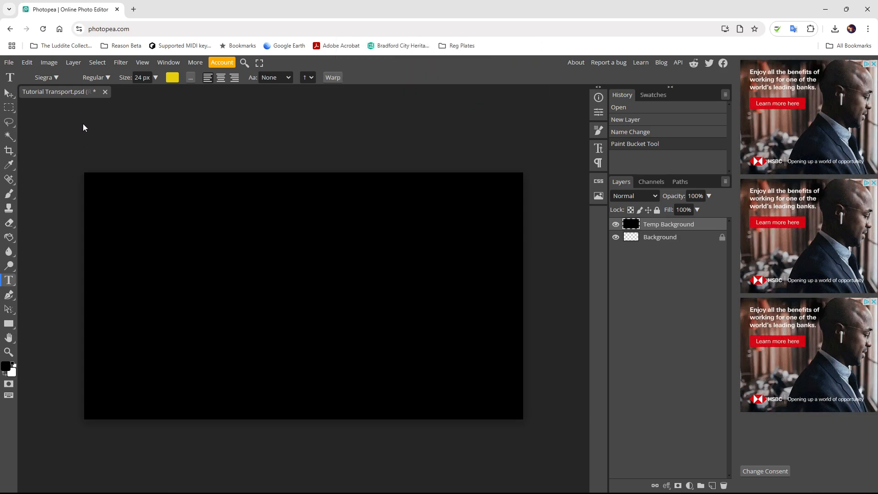
# - Set the text colour to yellow hex e6cf0e
pyautogui.click(171, 78)
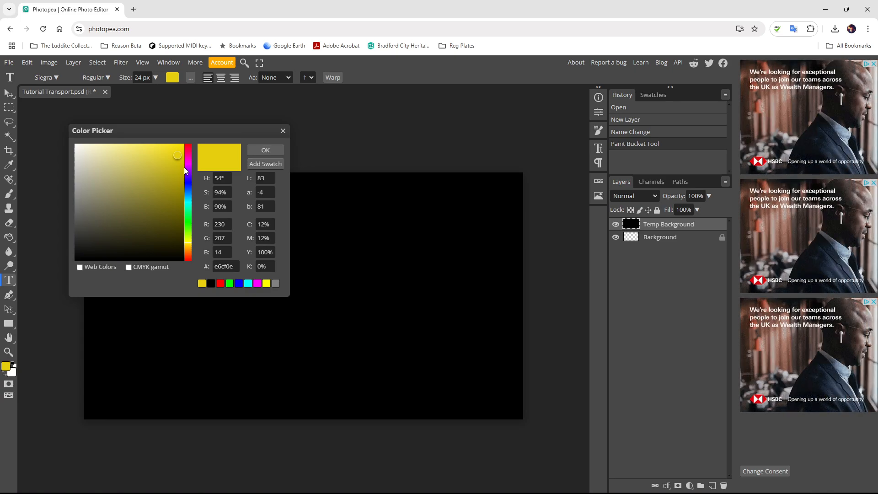
pyautogui.click(218, 271)
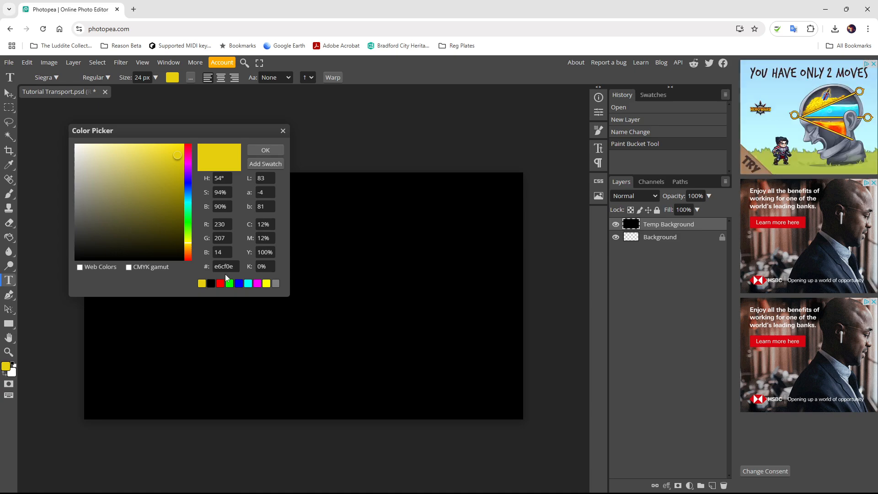
pyautogui.moveTo(235, 266); pyautogui.dragTo(210, 265)
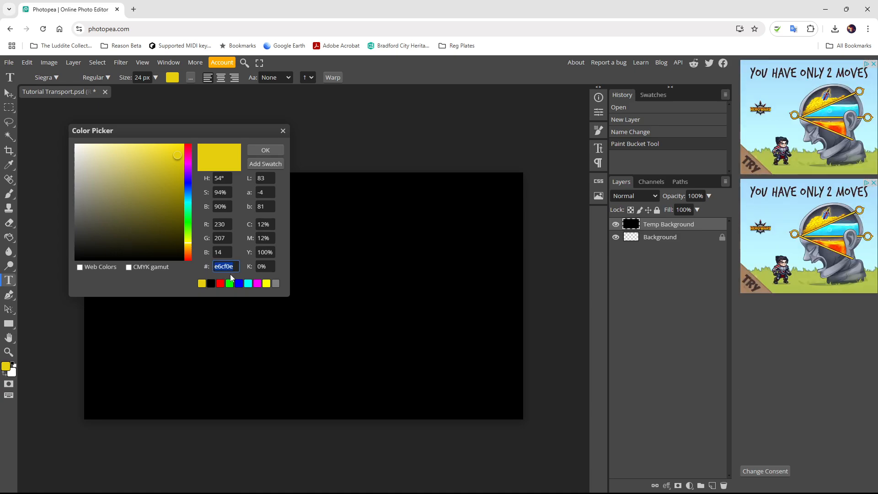
pyautogui.click(235, 266)
pyautogui.click(265, 151)
pyautogui.click(153, 78)
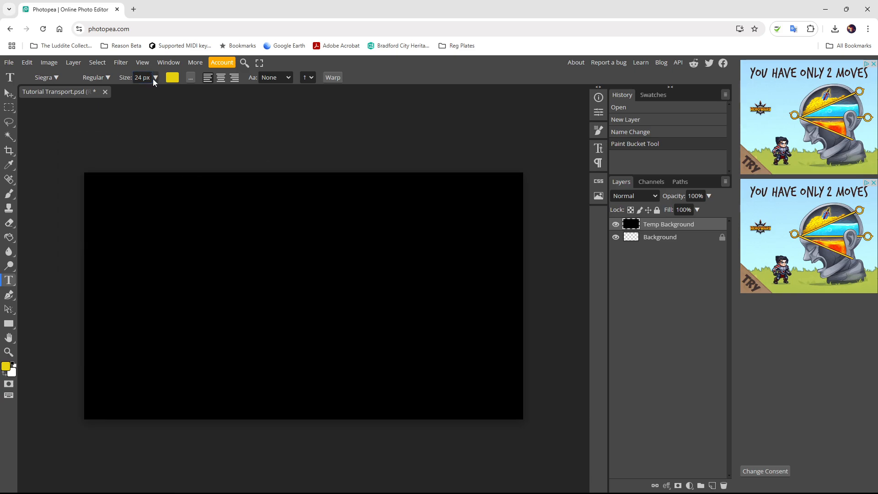
pyautogui.click(155, 79)
# - Type a 150 px yellow Siegra 'T' on the canvas and start Free Transform on it
pyautogui.moveTo(137, 91); pyautogui.dragTo(179, 90)
pyautogui.click(173, 269)
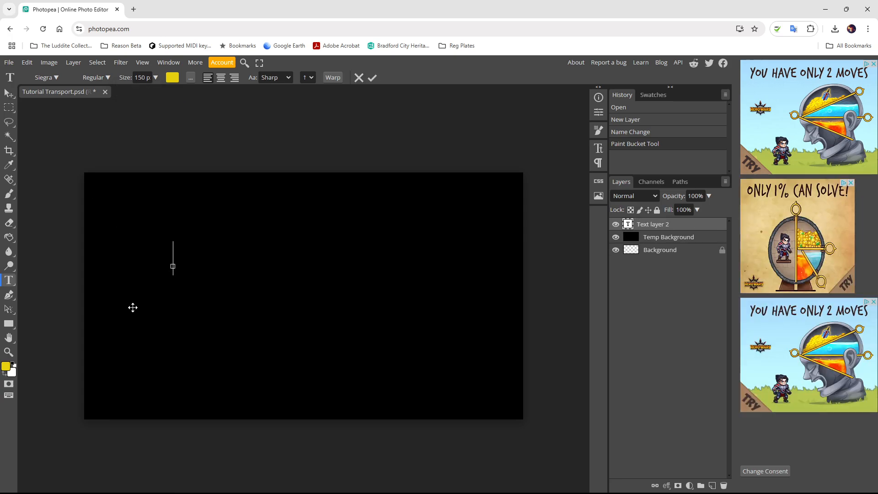
pyautogui.write('T')
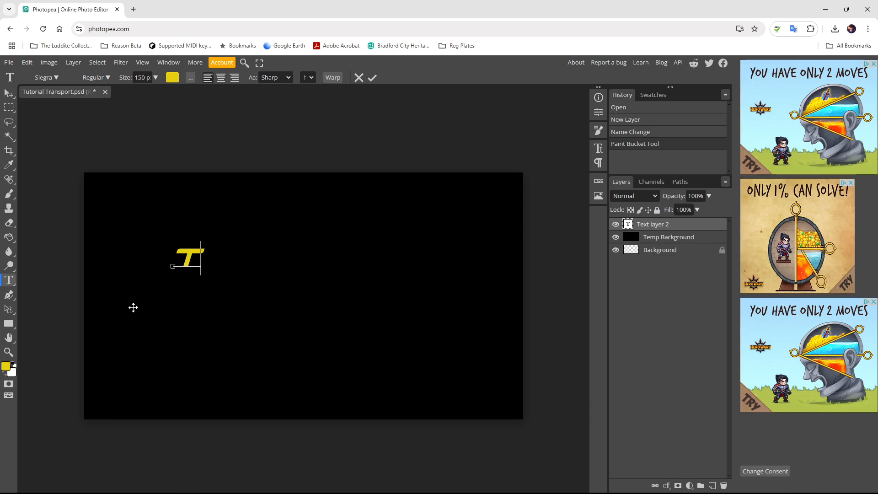
pyautogui.click(9, 94)
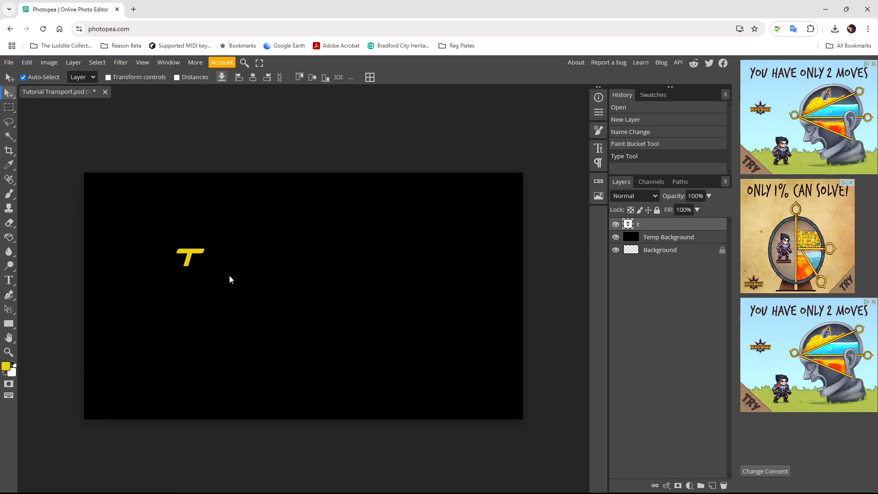
pyautogui.hotkey('ctrl', 'alt', 't')
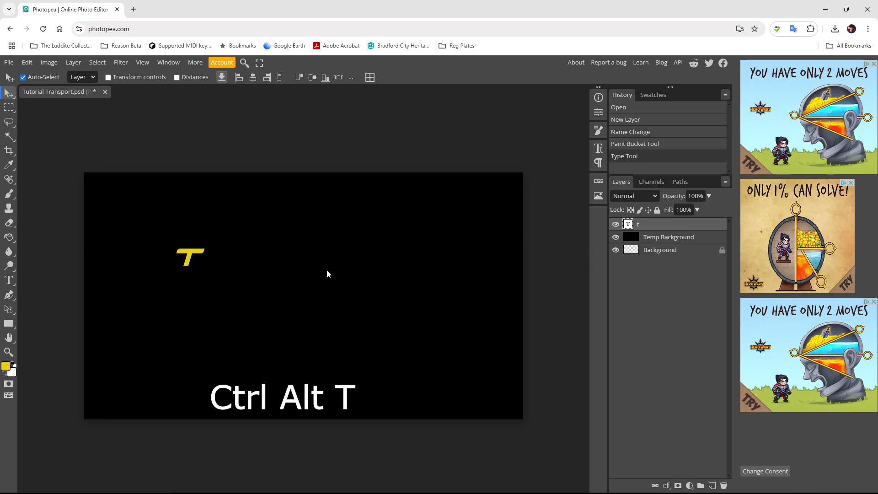
pyautogui.hotkey('ctrl', 'alt', 't')
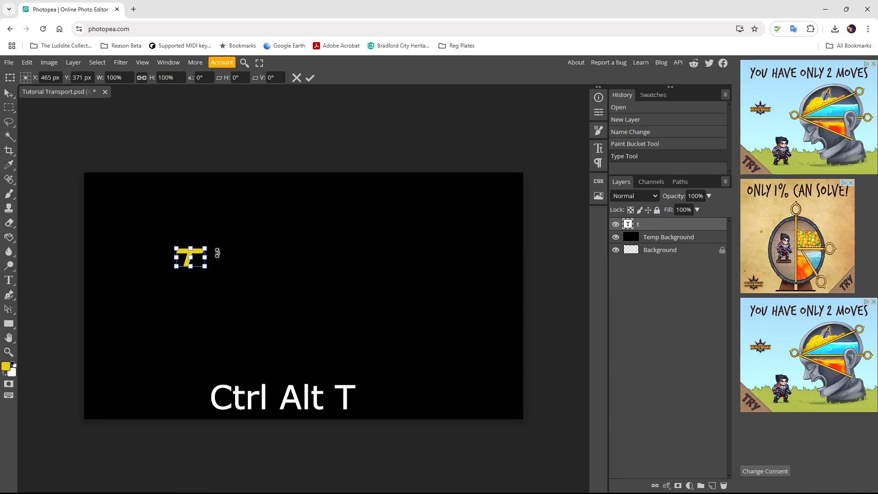
# - Scale the T up to about 692%, move it toward the upper left, and apply
pyautogui.moveTo(205, 266); pyautogui.dragTo(306, 330)
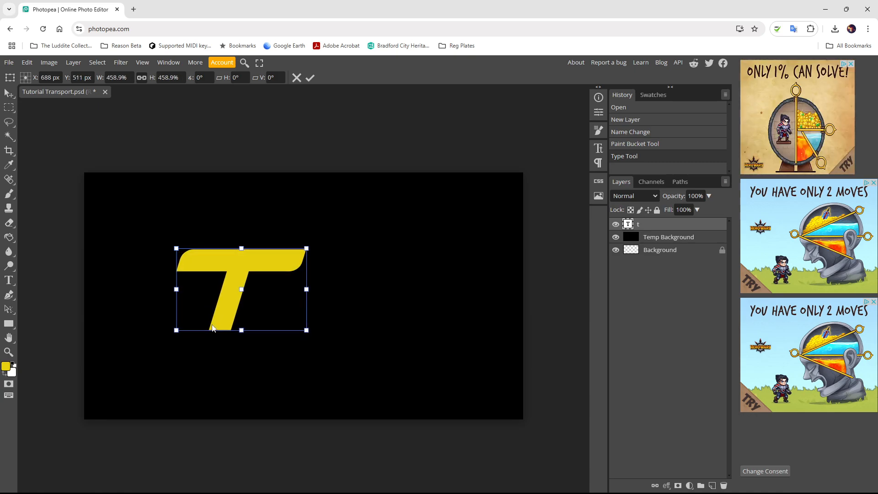
pyautogui.moveTo(176, 329); pyautogui.dragTo(110, 371)
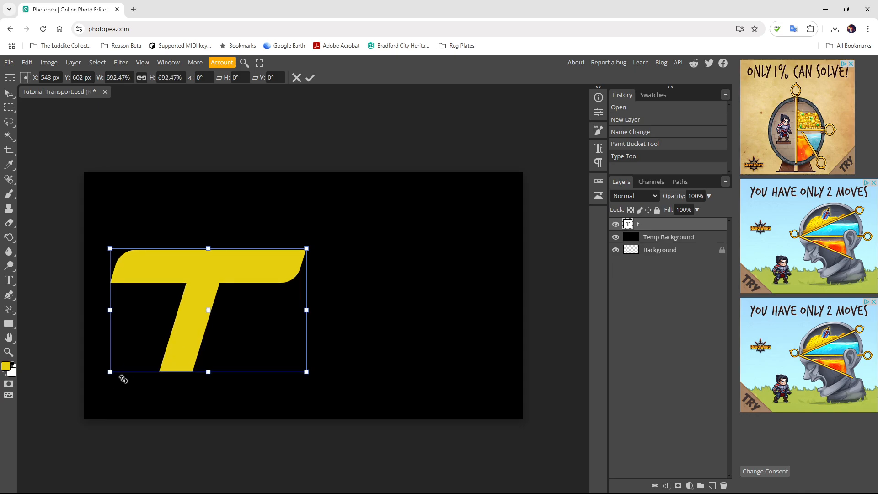
pyautogui.moveTo(196, 329); pyautogui.dragTo(175, 303)
pyautogui.press('Return')
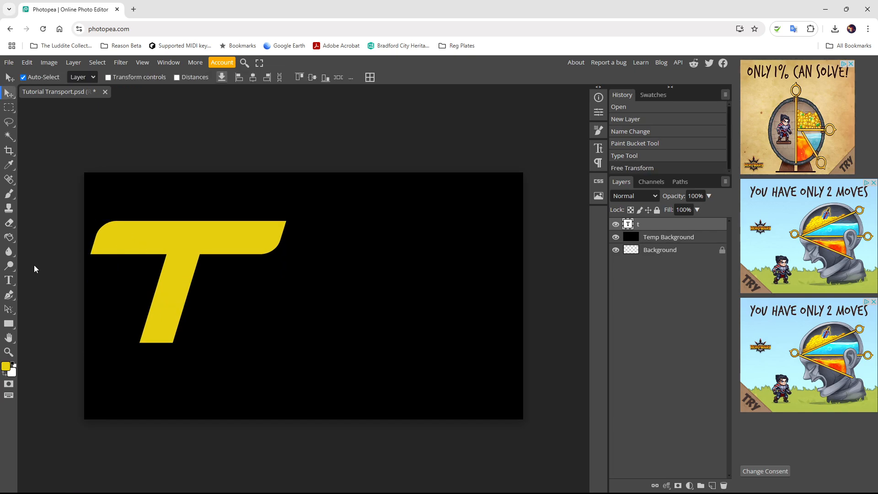
# - Start a second 100 px text layer at the lower right of the canvas
pyautogui.click(13, 281)
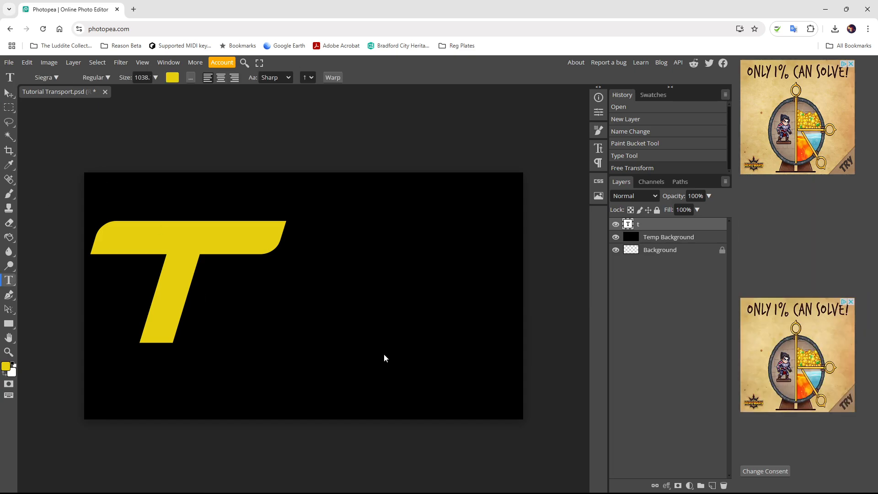
pyautogui.click(361, 374)
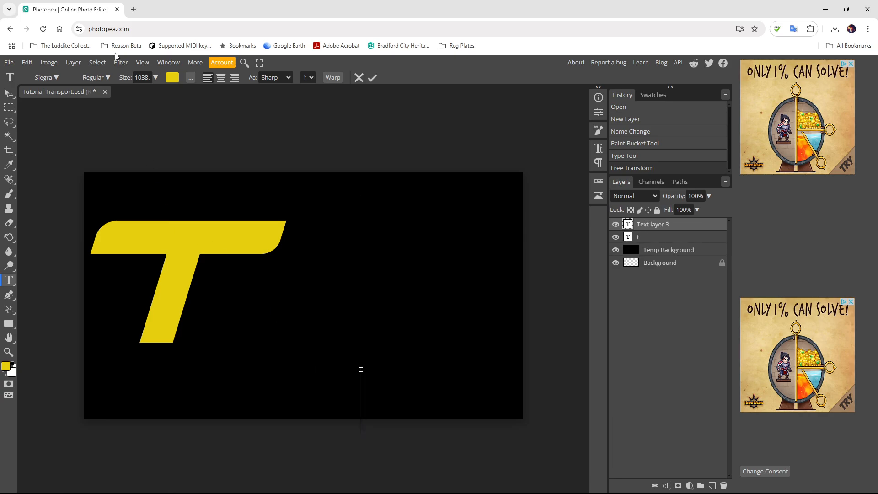
pyautogui.click(156, 77)
pyautogui.moveTo(154, 90)
pyautogui.mouseDown()
pyautogui.moveTo(139, 94)
pyautogui.moveTo(149, 92)
pyautogui.mouseUp()
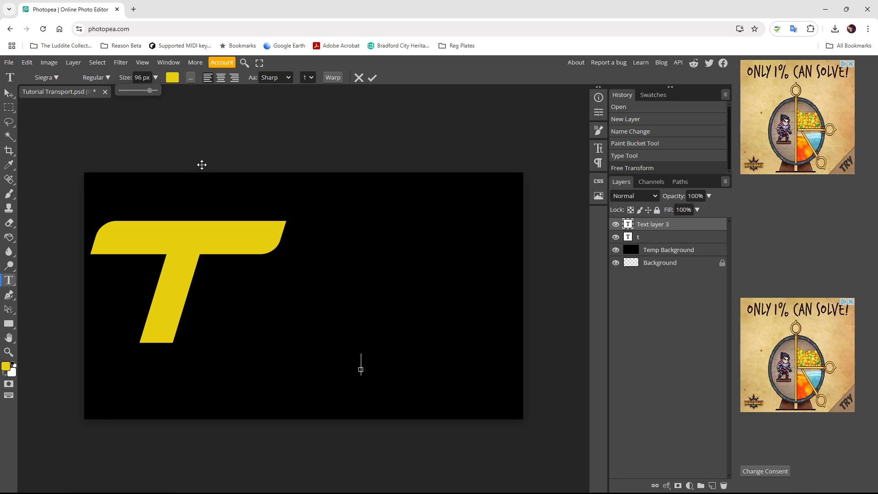
pyautogui.doubleClick(138, 77)
pyautogui.write('100')
pyautogui.press('Return')
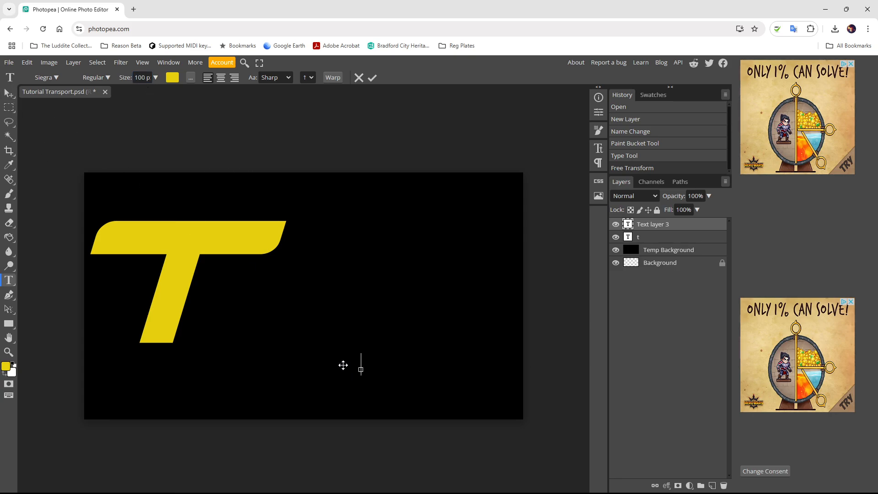
pyautogui.moveTo(357, 362); pyautogui.dragTo(364, 361)
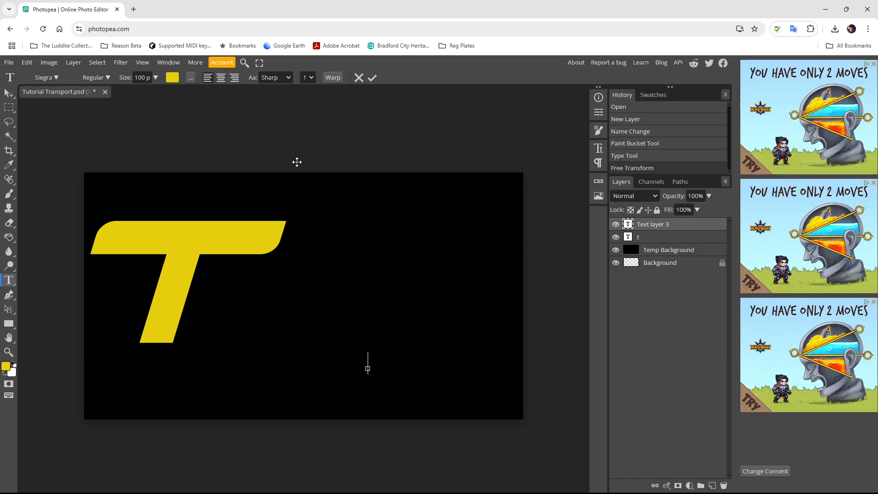
# - Type white 'utorial transport' text and move it up beside the yellow T
pyautogui.click(172, 78)
pyautogui.moveTo(148, 181); pyautogui.dragTo(58, 139)
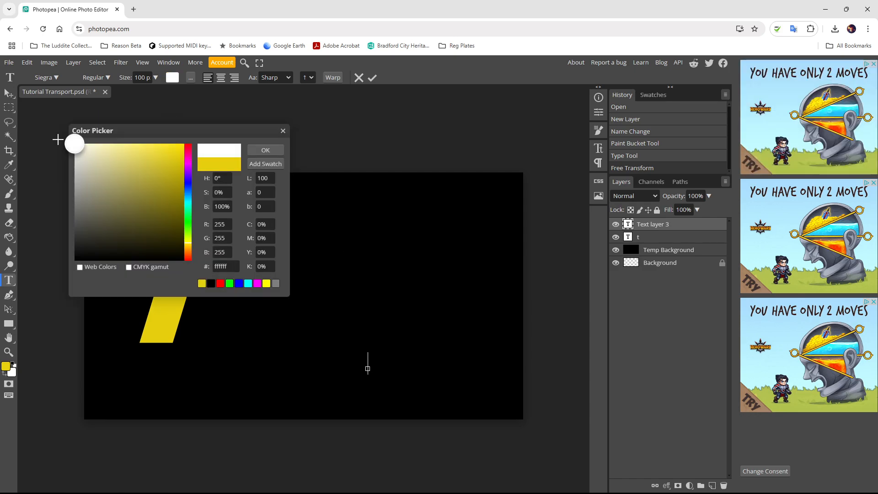
pyautogui.click(265, 150)
pyautogui.write('utori')
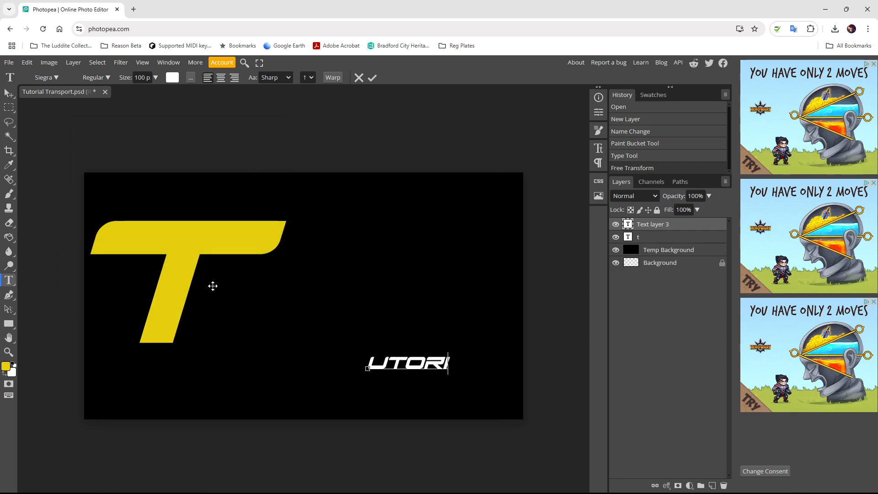
pyautogui.write('al ')
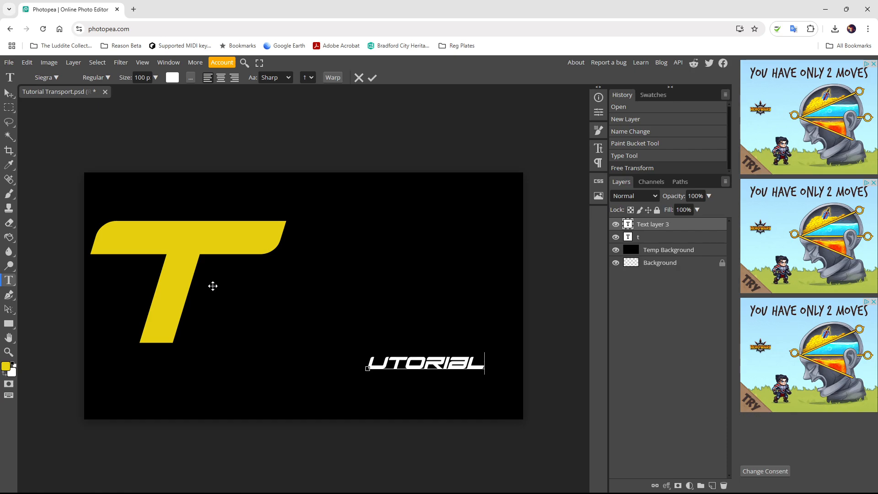
pyautogui.write('trans')
pyautogui.click(12, 96)
pyautogui.moveTo(423, 363); pyautogui.dragTo(243, 315)
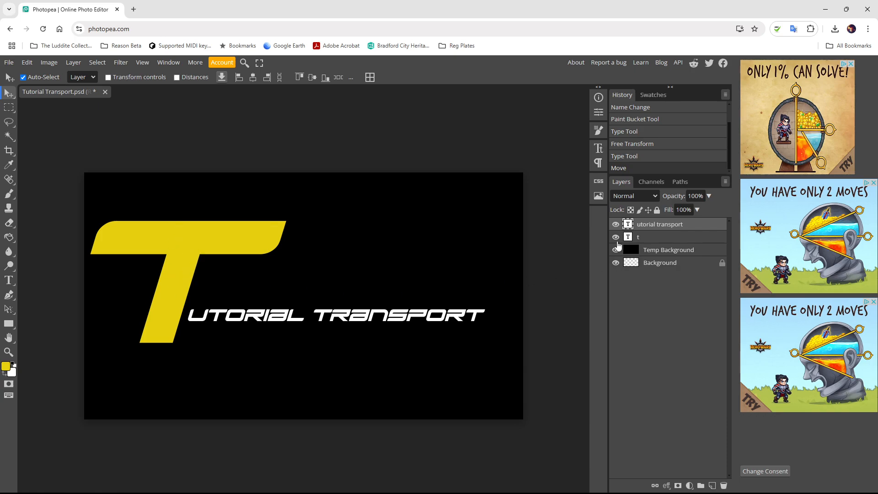
# - Shrink the yellow T to about 53% and reposition it before the white text
pyautogui.click(647, 240)
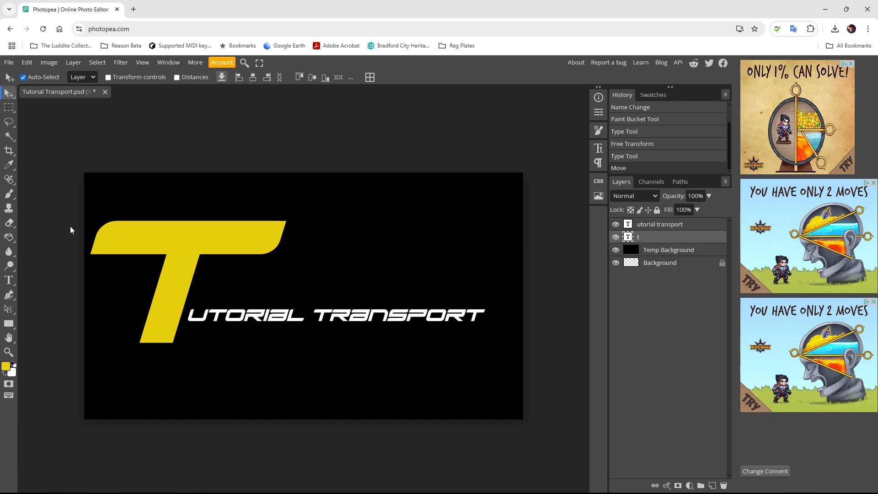
pyautogui.hotkey('ctrl', 'alt', 't')
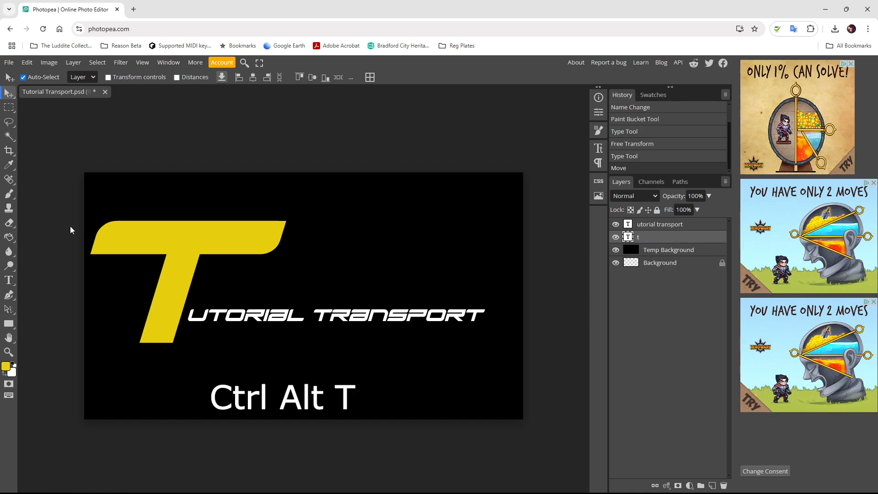
pyautogui.hotkey('ctrl', 'alt', 't')
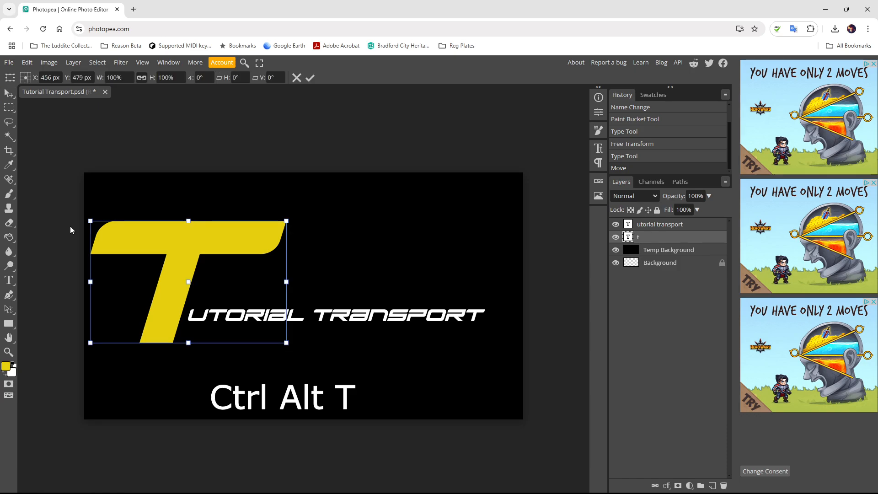
pyautogui.moveTo(286, 220); pyautogui.dragTo(196, 274)
pyautogui.moveTo(131, 329); pyautogui.dragTo(173, 320)
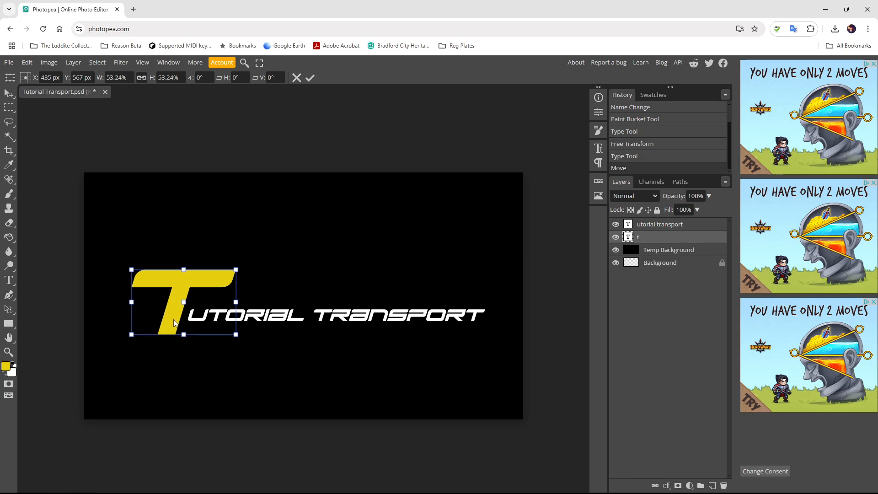
pyautogui.press('Return')
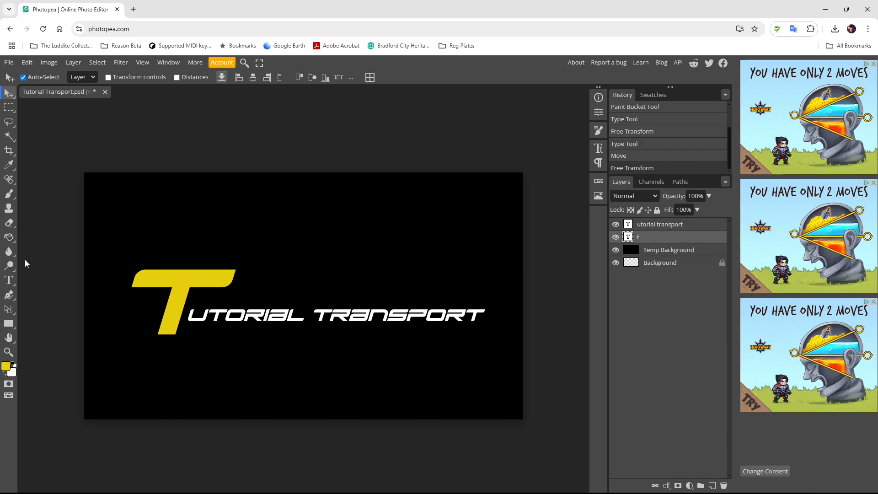
# - Check the T's font size in text editing, then select the utorial transport layer
pyautogui.click(9, 281)
pyautogui.moveTo(155, 315)
pyautogui.mouseDown()
pyautogui.moveTo(182, 316)
pyautogui.moveTo(170, 317)
pyautogui.mouseUp()
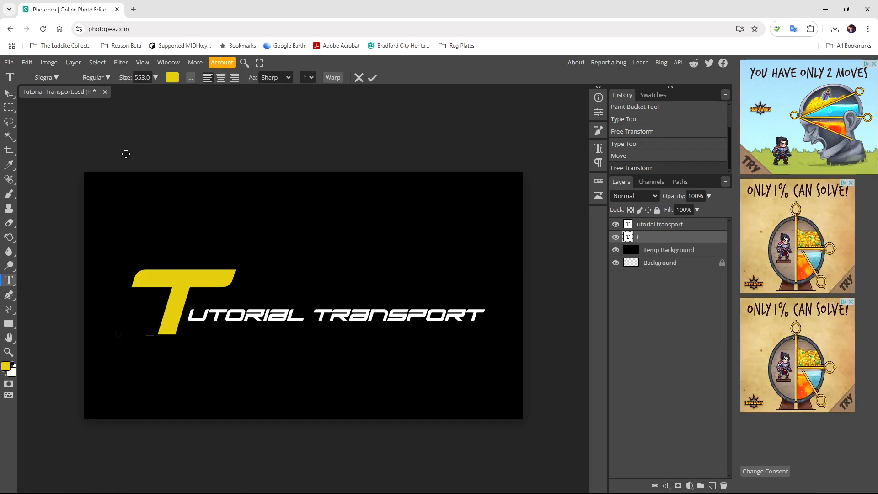
pyautogui.click(142, 79)
pyautogui.press('Left')
pyautogui.press('Left')
pyautogui.press('Left')
pyautogui.press('Left')
pyautogui.press('Left')
pyautogui.press('Left')
pyautogui.click(8, 93)
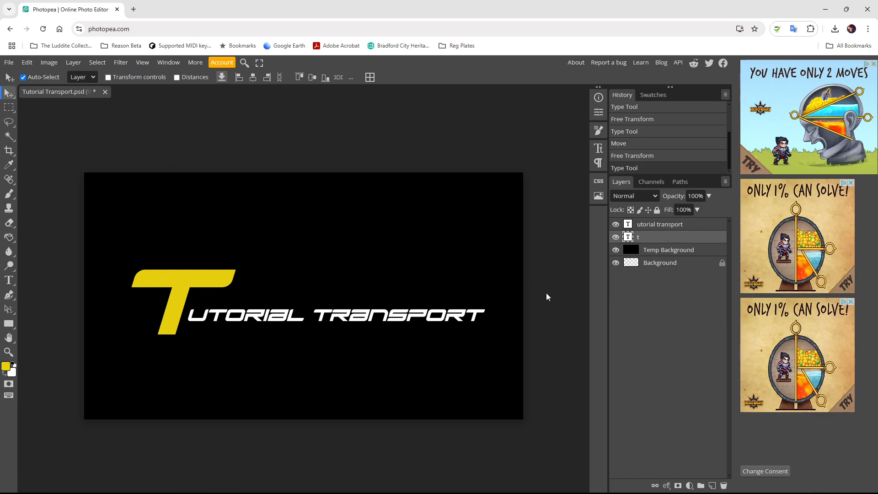
pyautogui.click(653, 226)
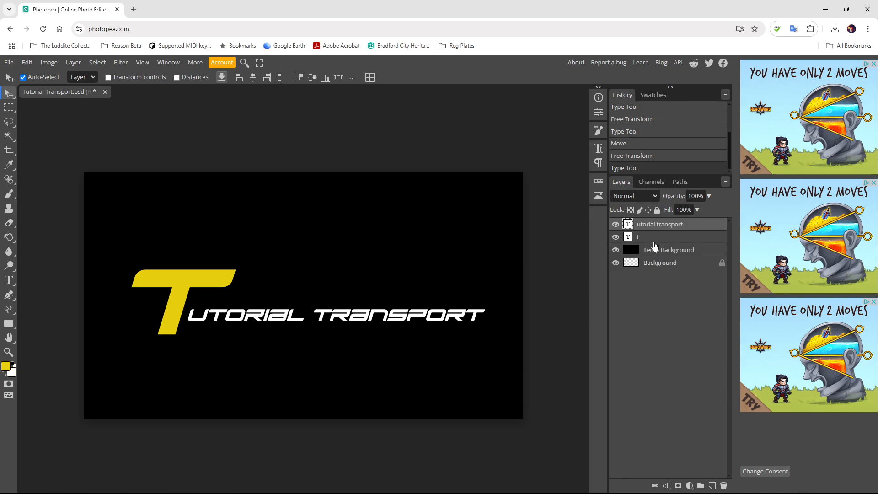
# - Merge the yellow T layer and the white text layer into one layer
pyautogui.keyDown('shift'); pyautogui.click(654, 239); pyautogui.keyUp('shift')
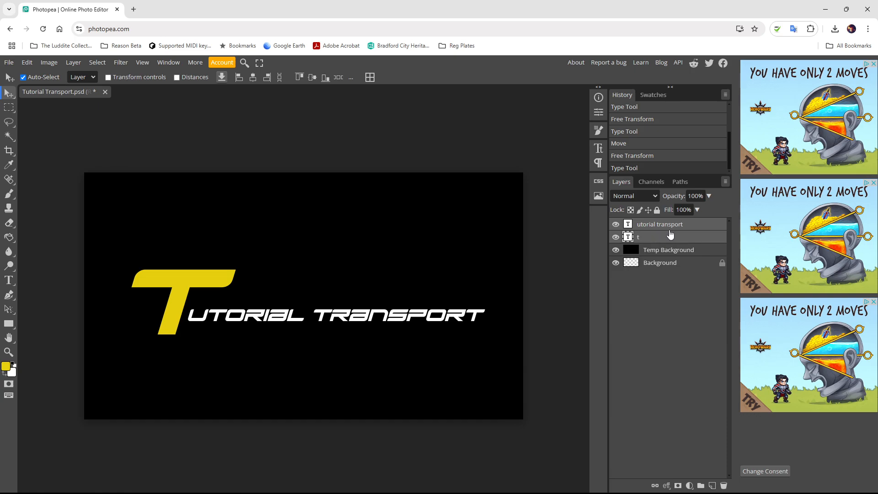
pyautogui.rightClick(668, 234)
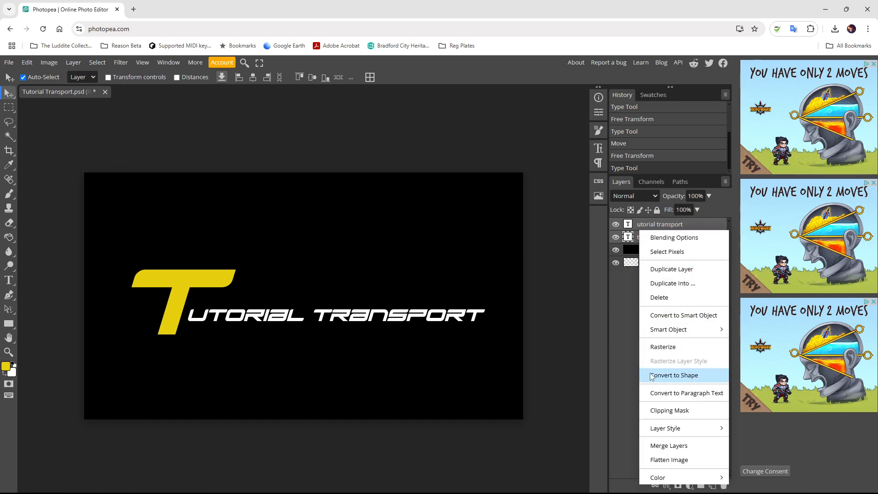
pyautogui.click(663, 445)
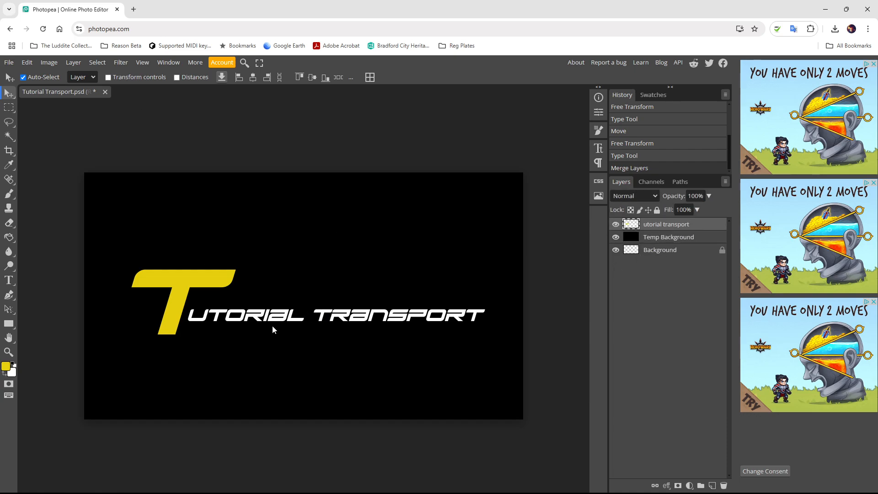
# - Scale the merged logo up to about 121% by dragging its corners
pyautogui.keyDown('shift'); pyautogui.click(249, 317); pyautogui.keyUp('shift')
pyautogui.click(668, 226)
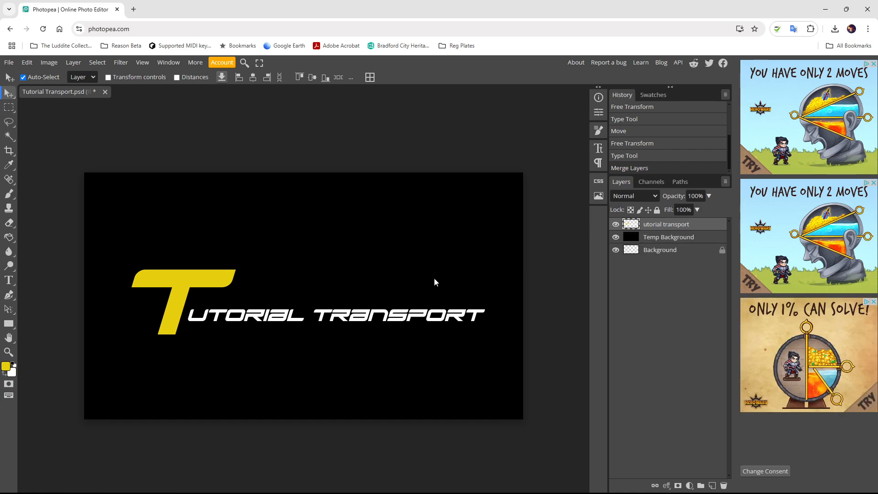
pyautogui.hotkey('ctrl', 't')
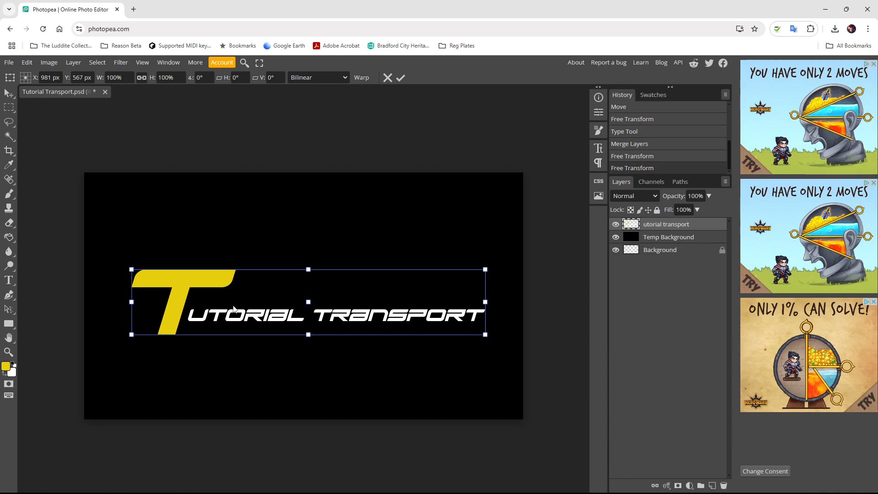
pyautogui.moveTo(130, 268); pyautogui.dragTo(94, 229)
pyautogui.moveTo(486, 338); pyautogui.dragTo(516, 360)
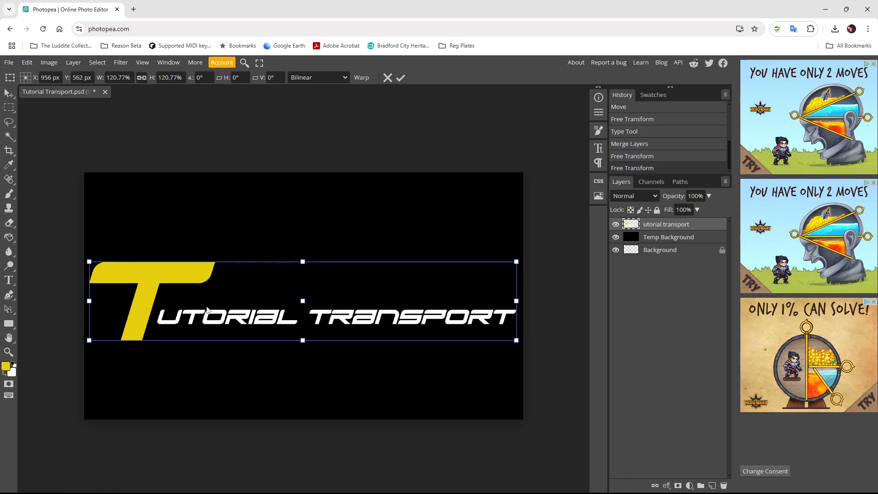
pyautogui.press('Return')
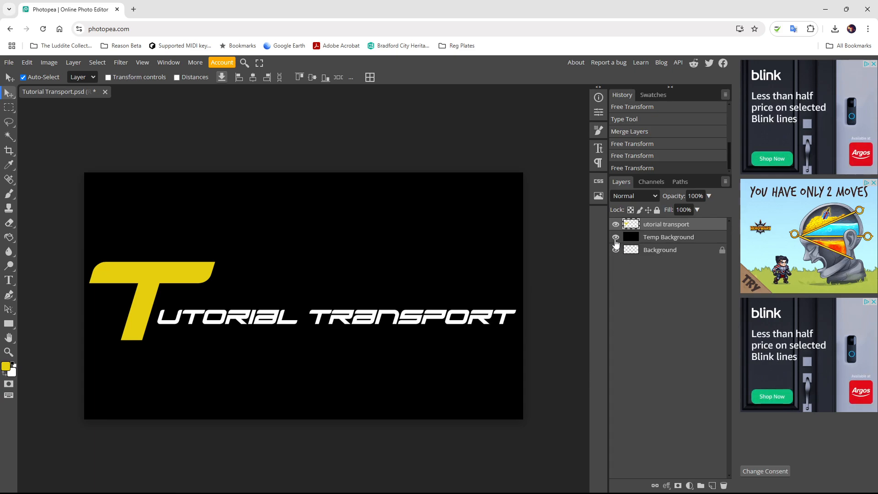
# - Hide Temp Background and save as PSD into Documents > Tutorial Transport > PSD
pyautogui.click(615, 237)
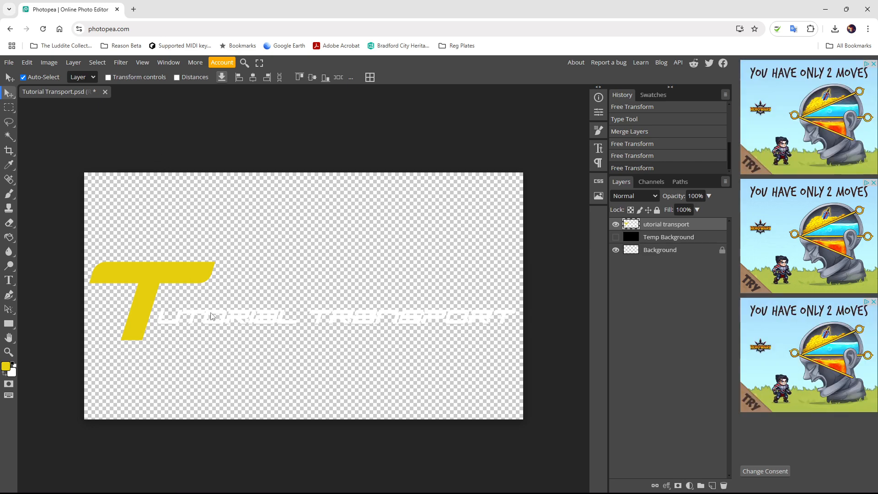
pyautogui.click(9, 62)
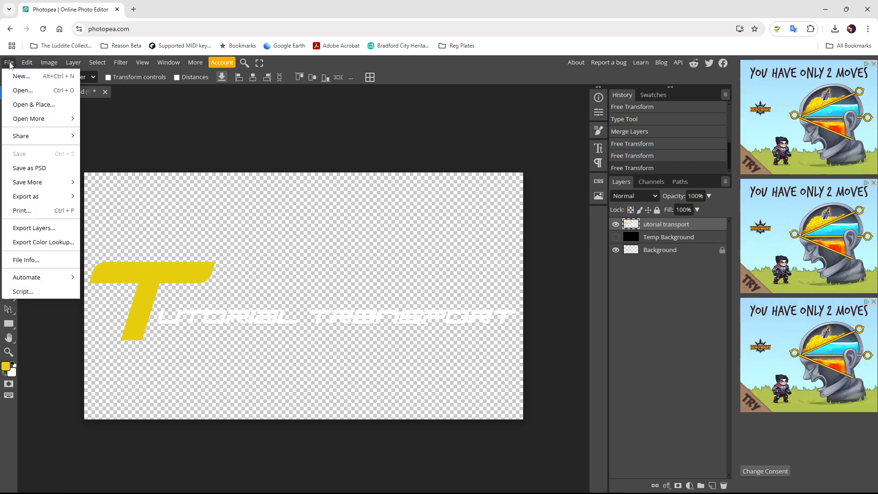
pyautogui.click(40, 173)
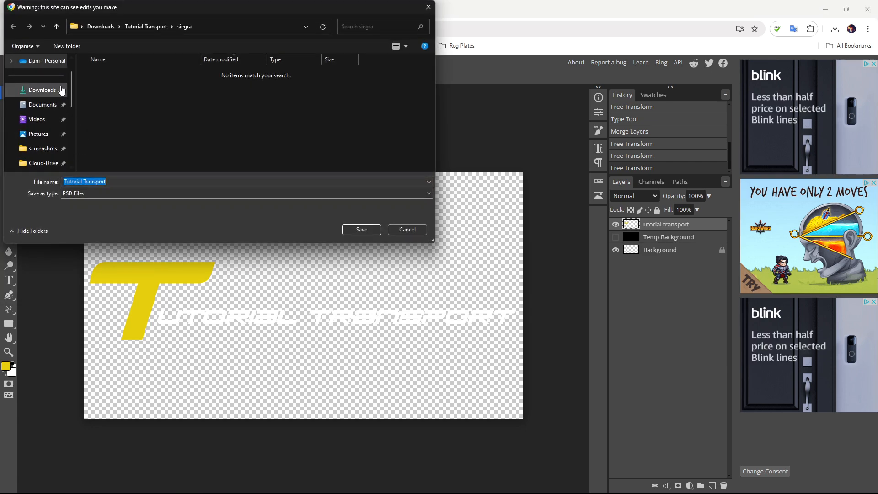
pyautogui.click(55, 104)
pyautogui.scroll(-3, 133, 137)
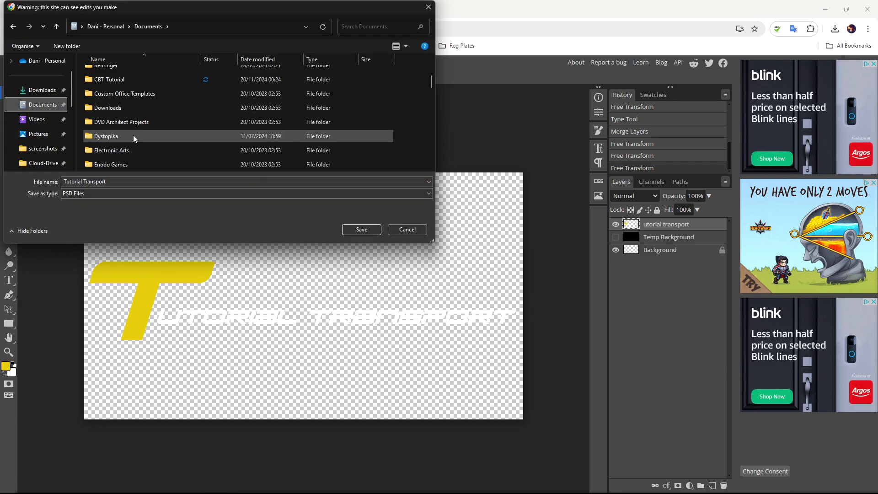
pyautogui.scroll(-3, 129, 134)
pyautogui.scroll(-8, 128, 133)
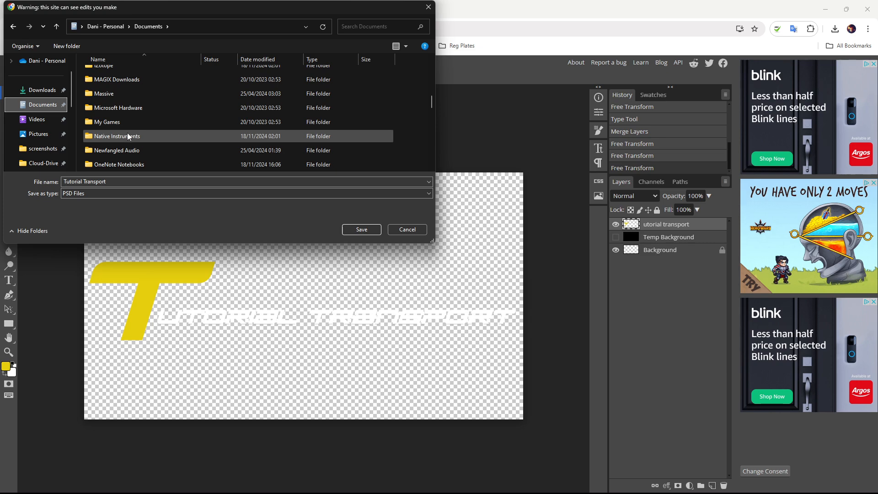
pyautogui.doubleClick(116, 108)
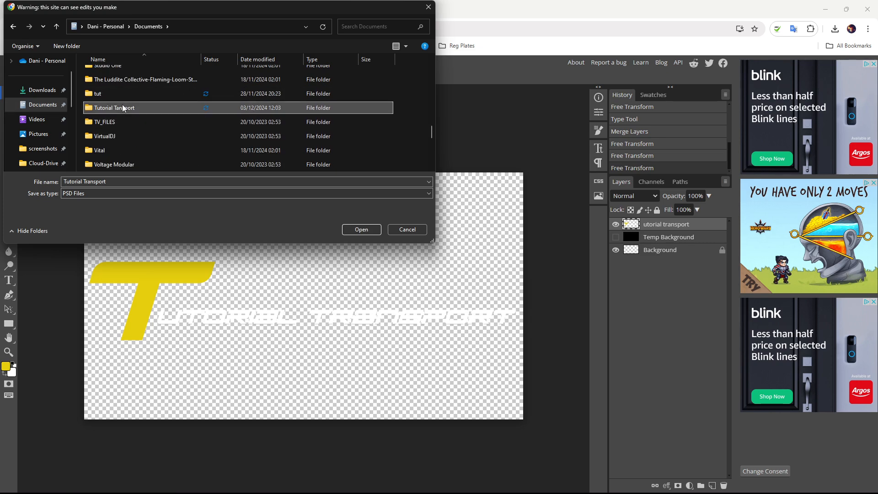
pyautogui.doubleClick(97, 78)
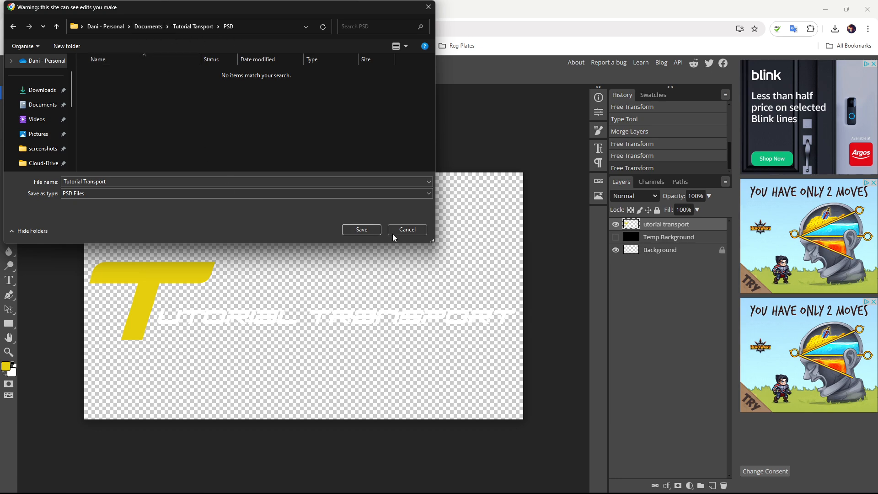
# - Append 'Logo' to name the file Tutorial Transport Logo and save it
pyautogui.click(155, 181)
pyautogui.click(155, 181)
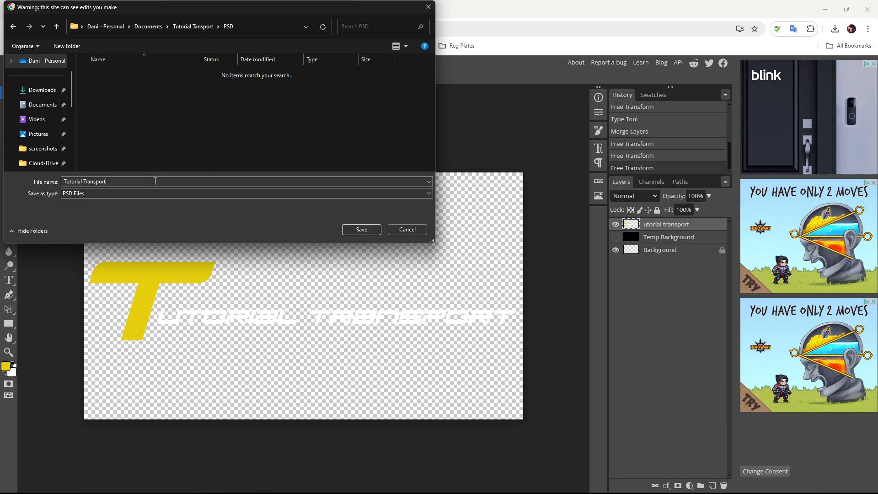
pyautogui.write('Logo')
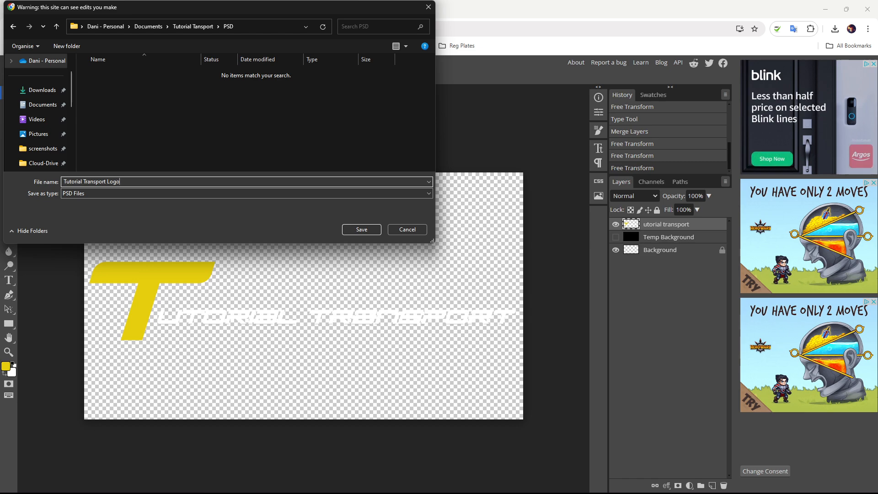
pyautogui.click(361, 229)
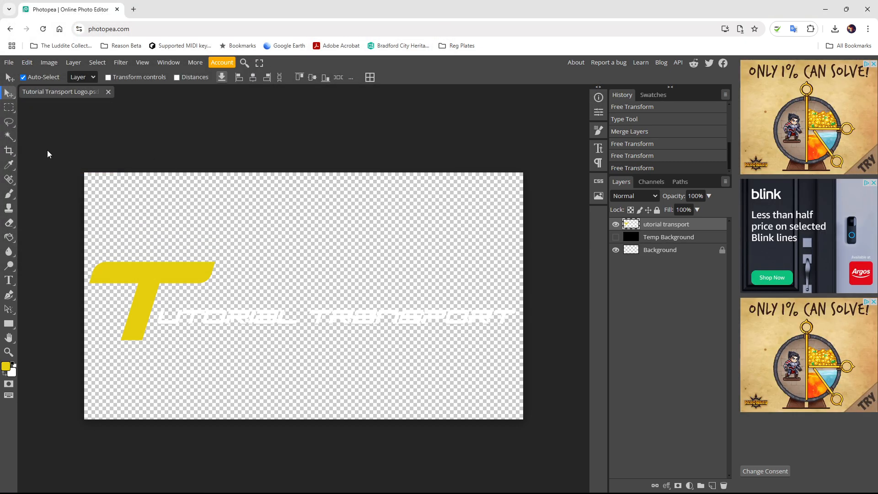
# - Export Tutorial Transport Logo.png into Documents > Tutorial Transport, then delete the logo layer
pyautogui.click(9, 62)
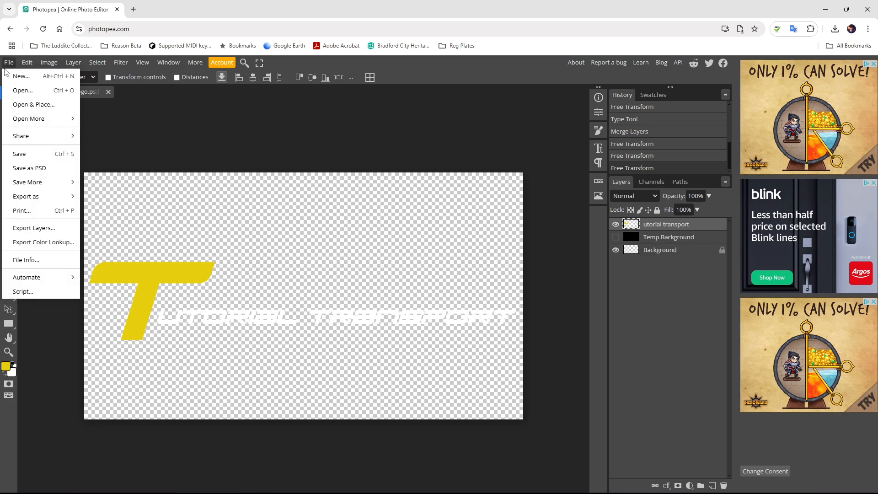
pyautogui.moveTo(62, 197)
pyautogui.click(113, 195)
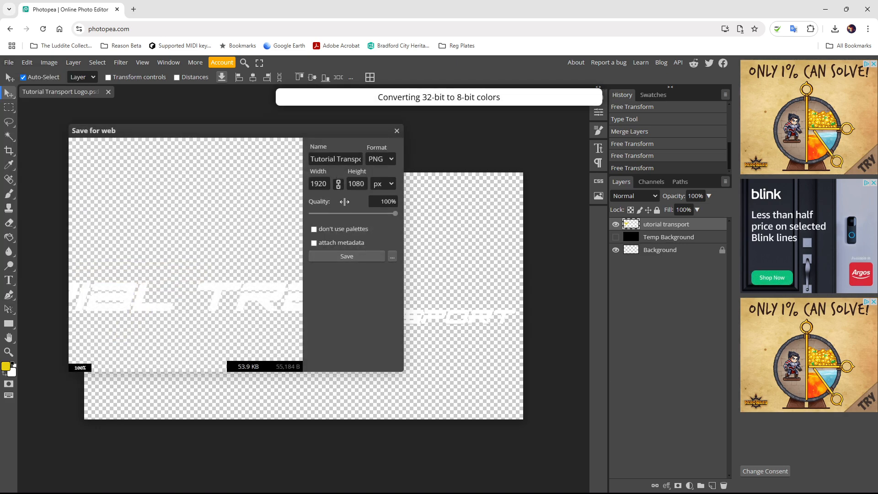
pyautogui.click(339, 258)
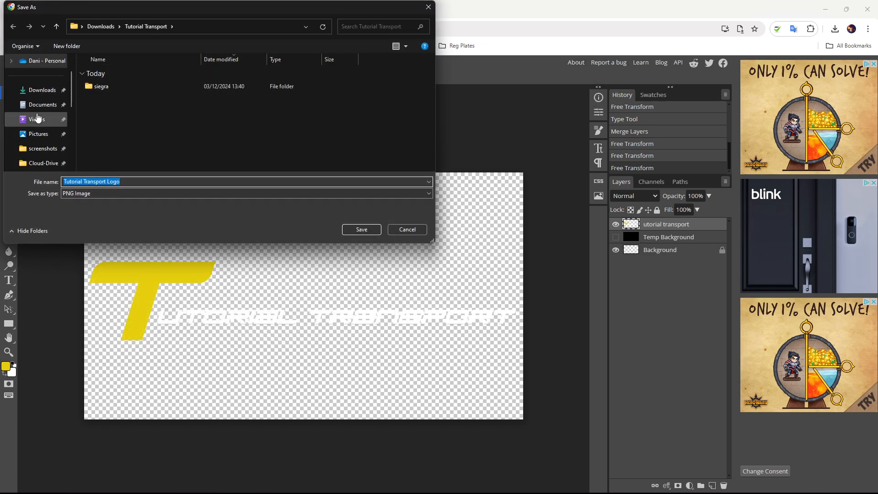
pyautogui.click(41, 104)
pyautogui.scroll(-15, 92, 126)
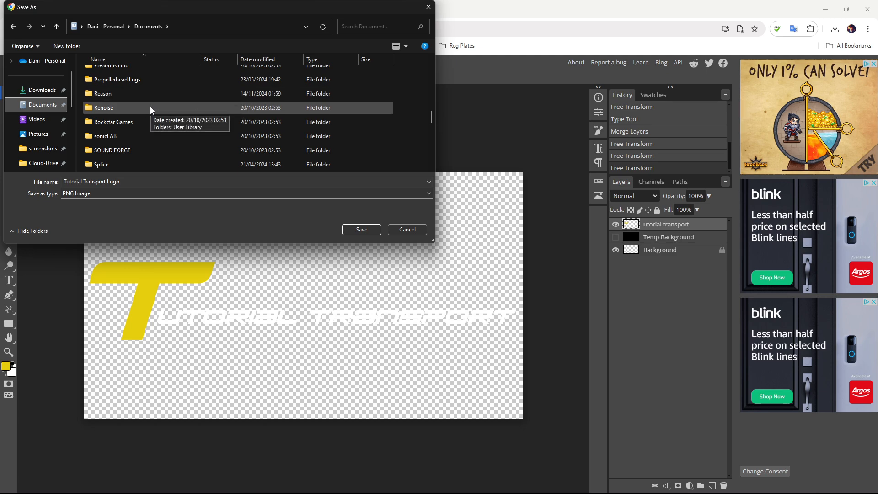
pyautogui.scroll(-1, 149, 106)
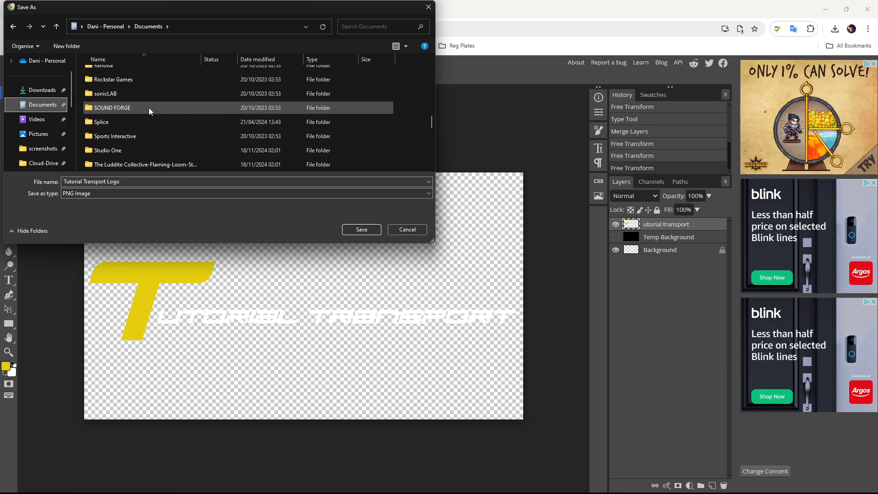
pyautogui.scroll(-2, 148, 107)
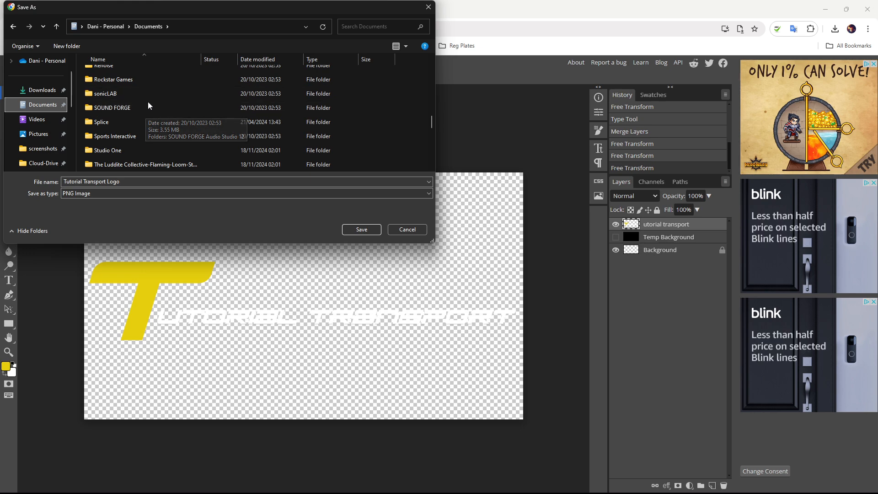
pyautogui.doubleClick(123, 111)
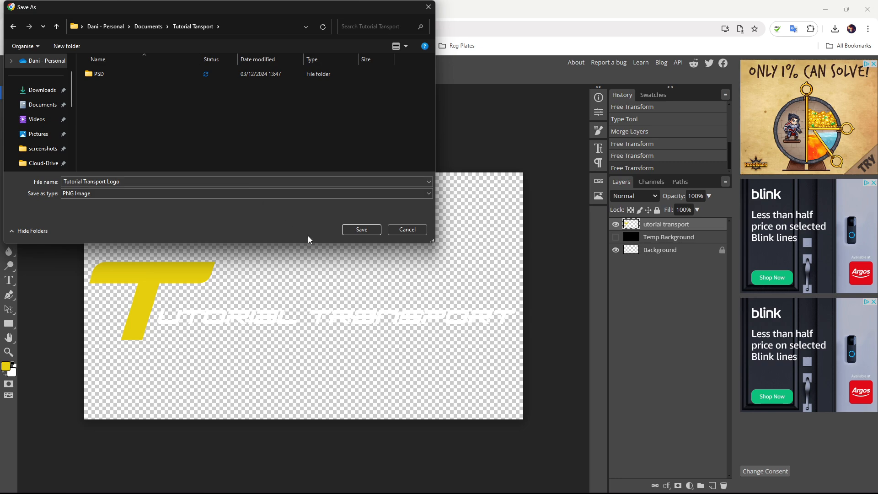
pyautogui.click(362, 230)
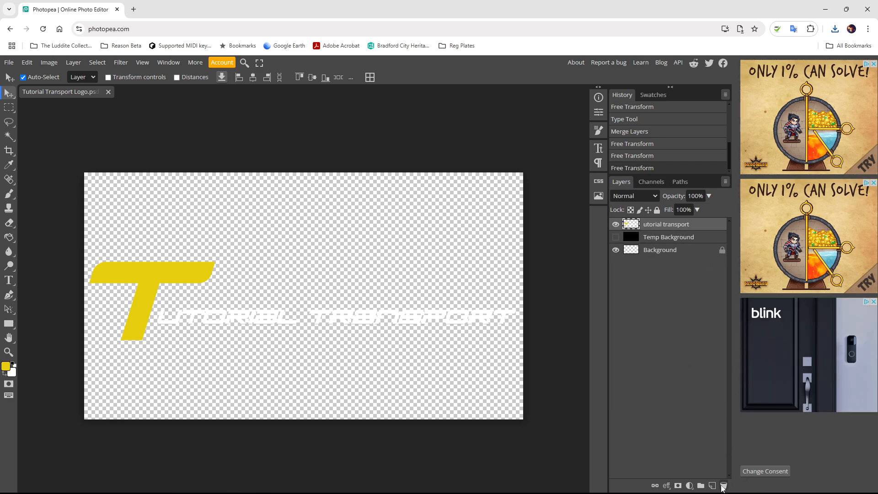
pyautogui.click(723, 485)
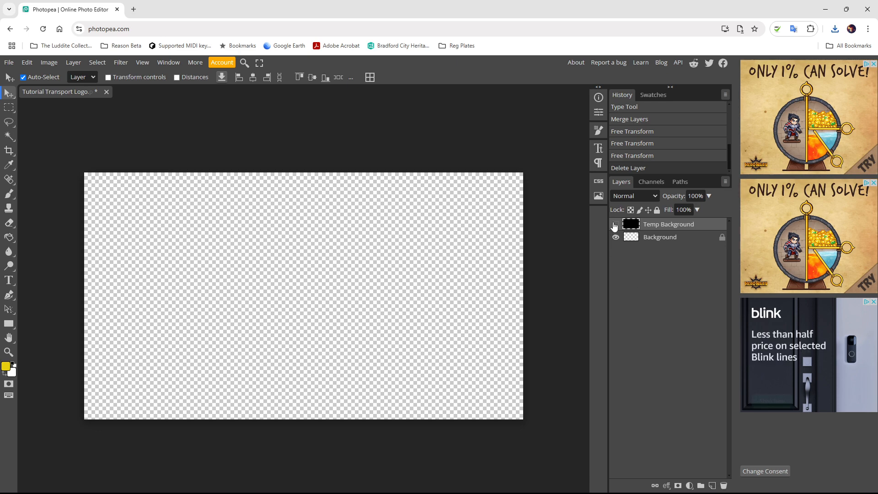
# - Show Temp Background again and set the Rectangle tool's fill colour to white
pyautogui.click(615, 224)
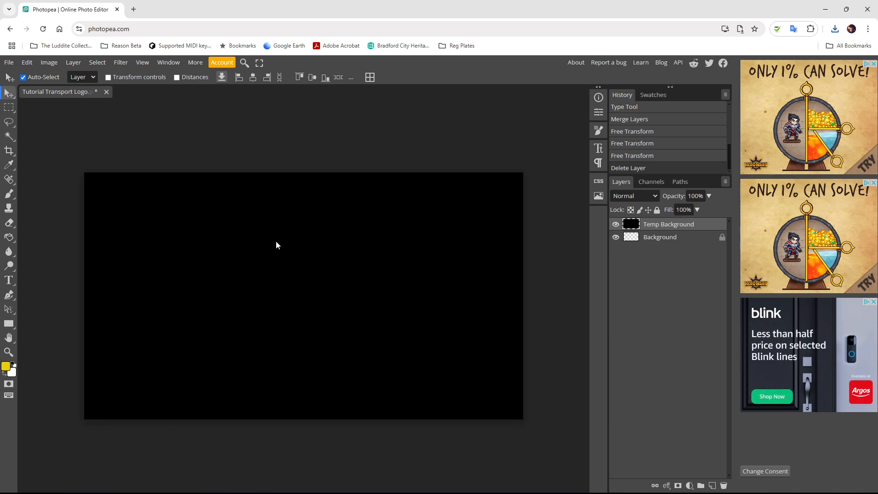
pyautogui.click(8, 324)
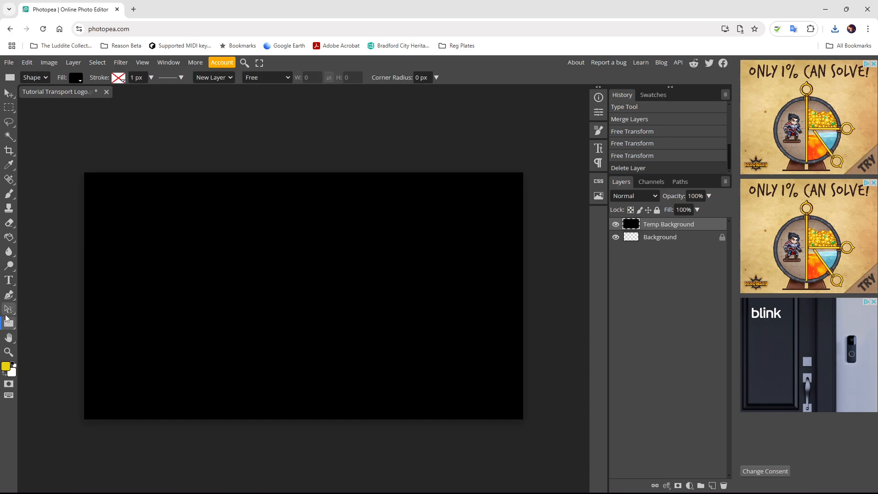
pyautogui.click(79, 81)
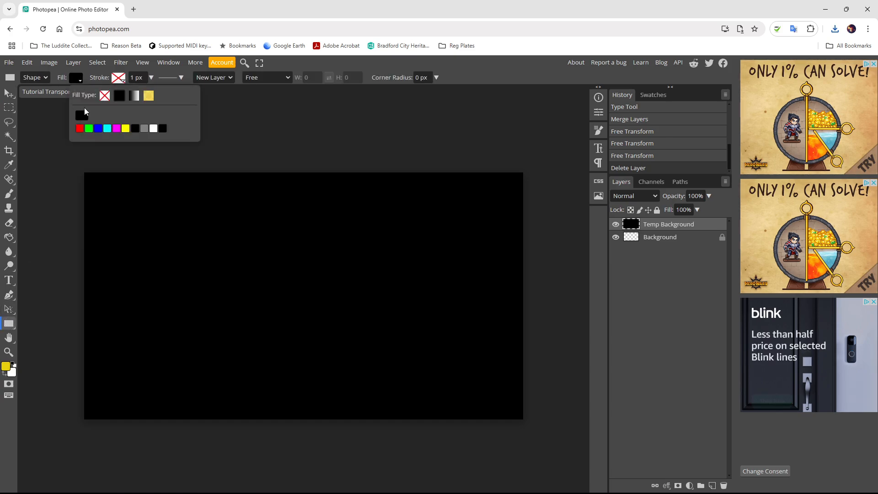
pyautogui.click(153, 129)
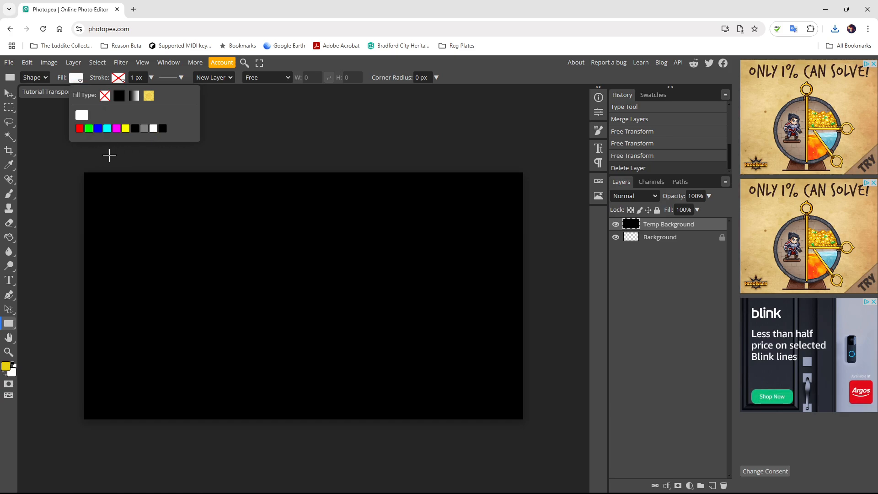
pyautogui.click(78, 115)
pyautogui.click(254, 149)
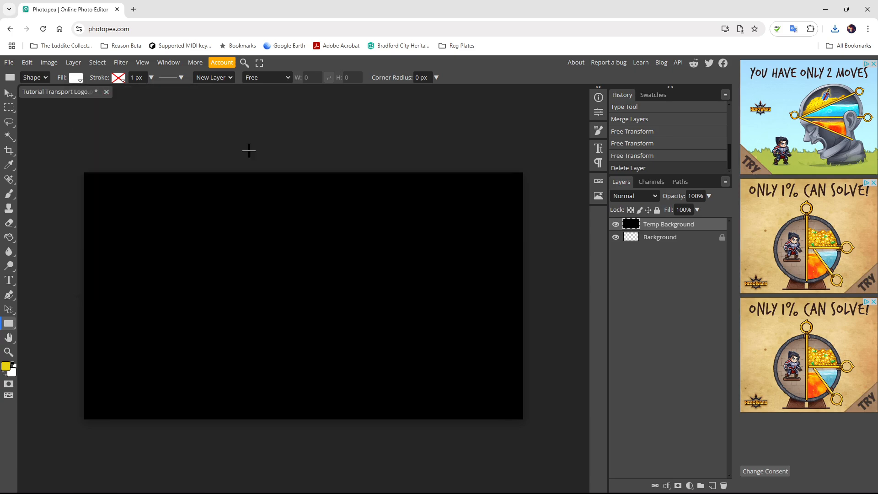
# - Draw a white rectangle and stretch its top corners outward to cover most of the canvas
pyautogui.moveTo(125, 256); pyautogui.dragTo(451, 383)
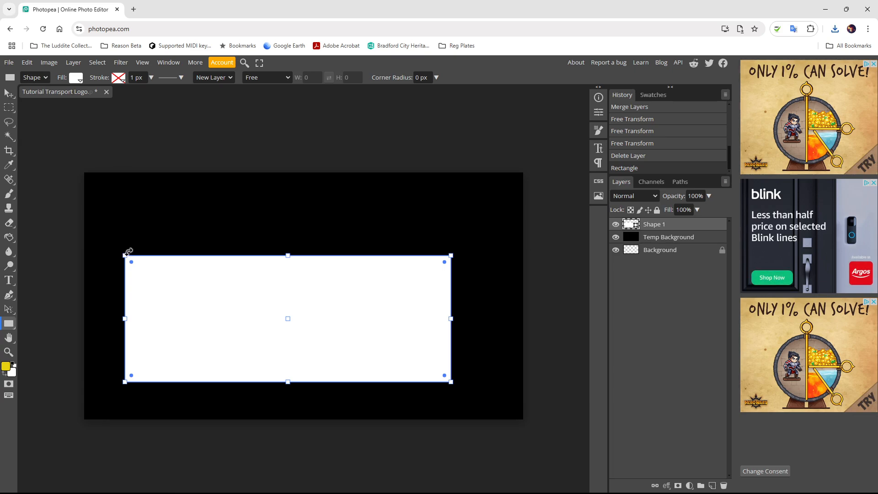
pyautogui.moveTo(122, 254); pyautogui.dragTo(100, 228)
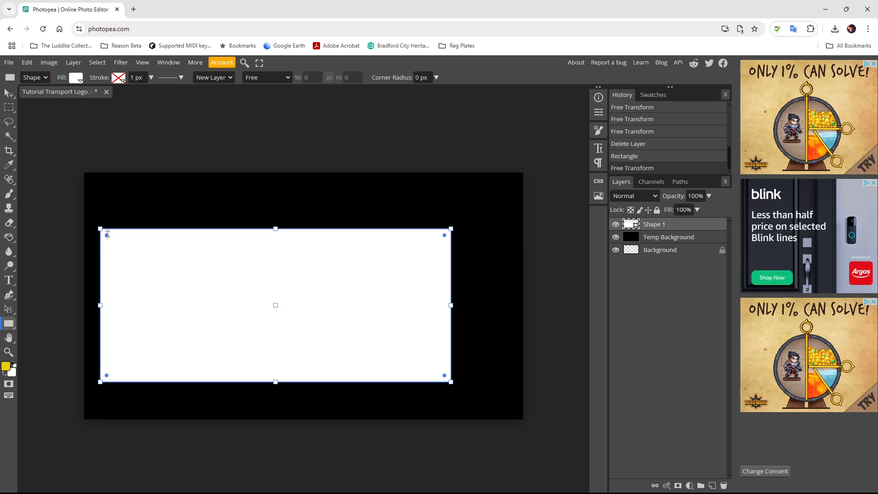
pyautogui.moveTo(452, 227); pyautogui.dragTo(506, 202)
pyautogui.moveTo(323, 275); pyautogui.dragTo(318, 279)
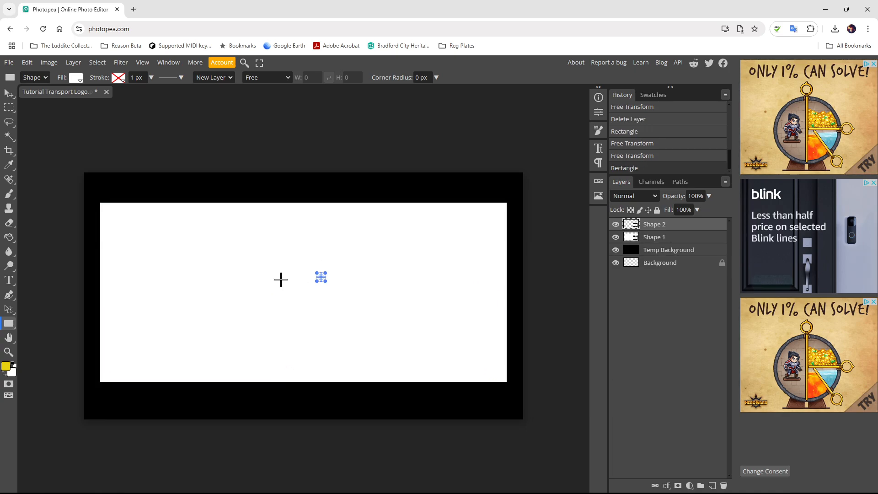
pyautogui.hotkey('ctrl', 'z')
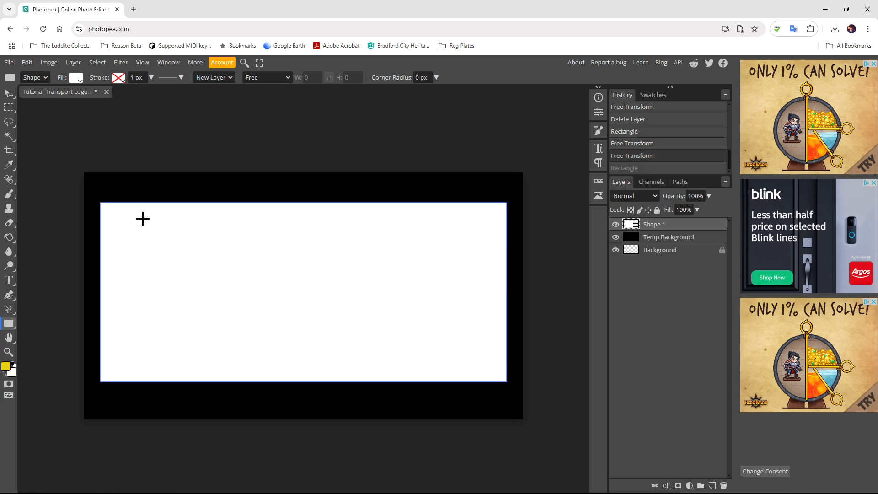
pyautogui.press('v')
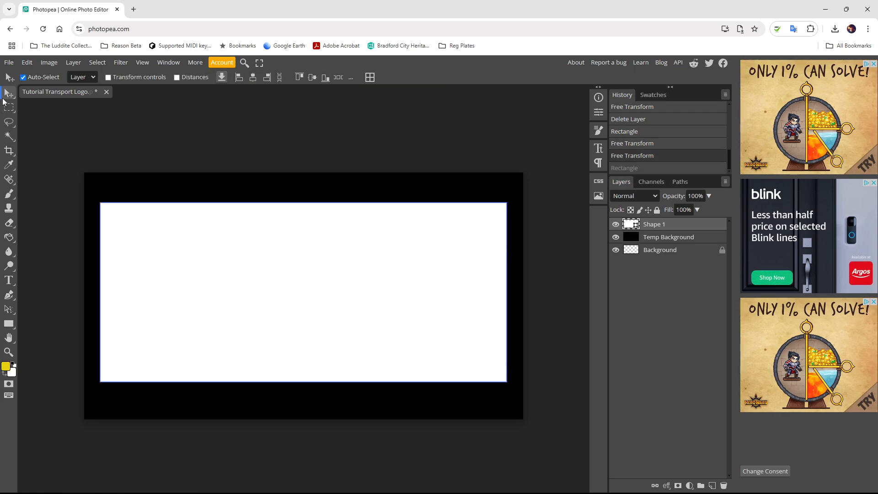
# - Skew the rectangle by moving its bottom-left corner right, slanting the left edge
pyautogui.hotkey('ctrl', 'alt', 't')
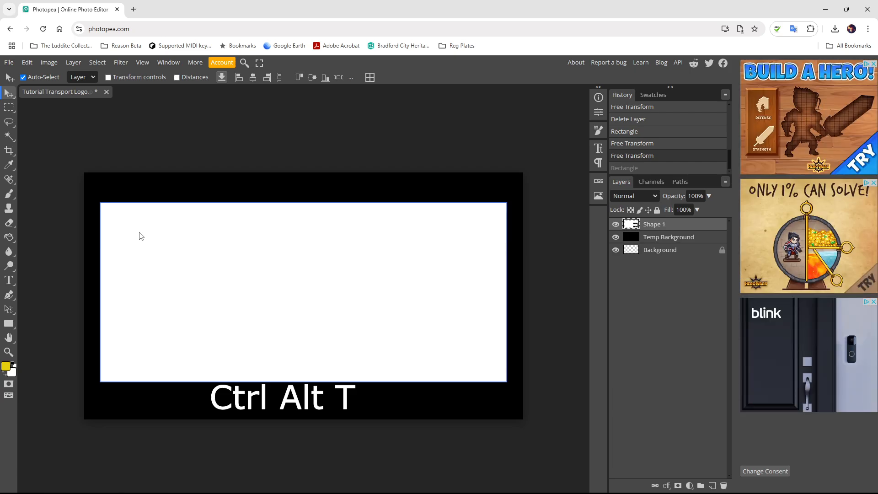
pyautogui.hotkey('ctrl', 'alt', 't')
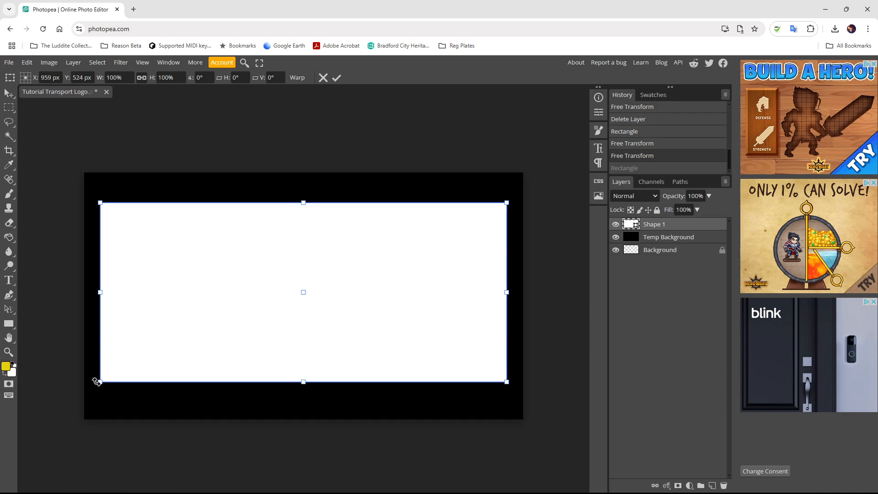
pyautogui.moveTo(97, 381); pyautogui.dragTo(231, 383)
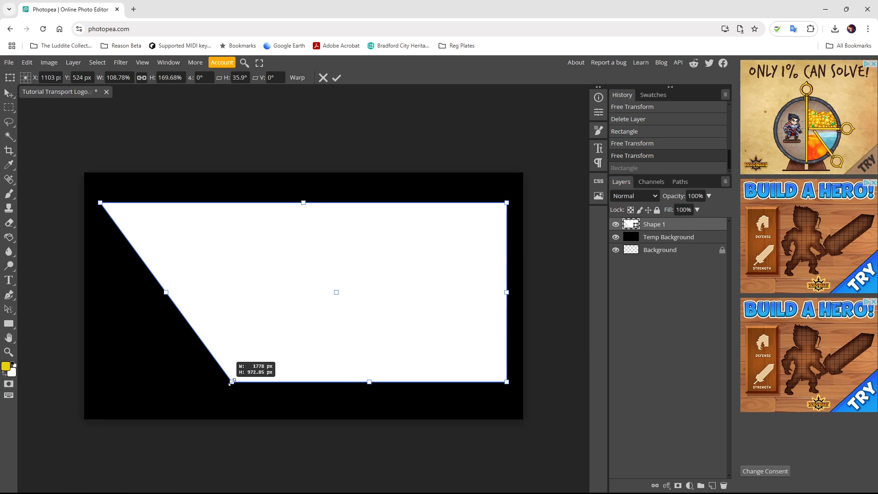
pyautogui.moveTo(231, 383); pyautogui.dragTo(231, 382)
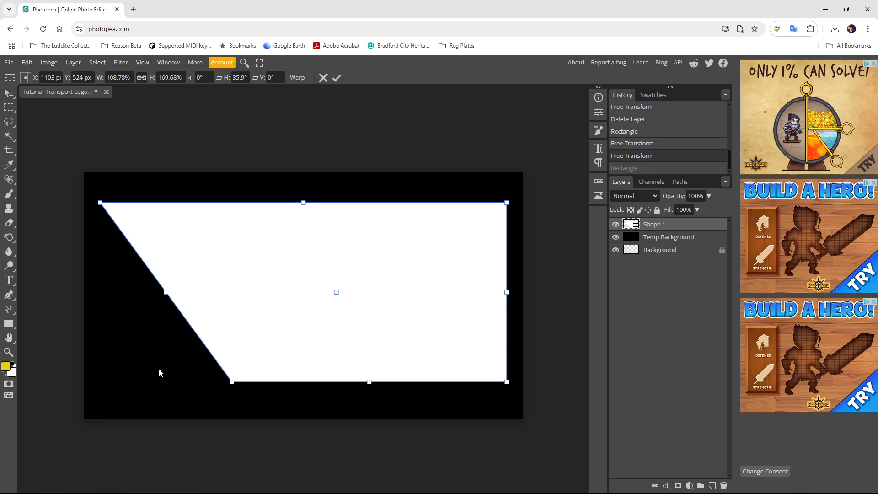
pyautogui.press('Return')
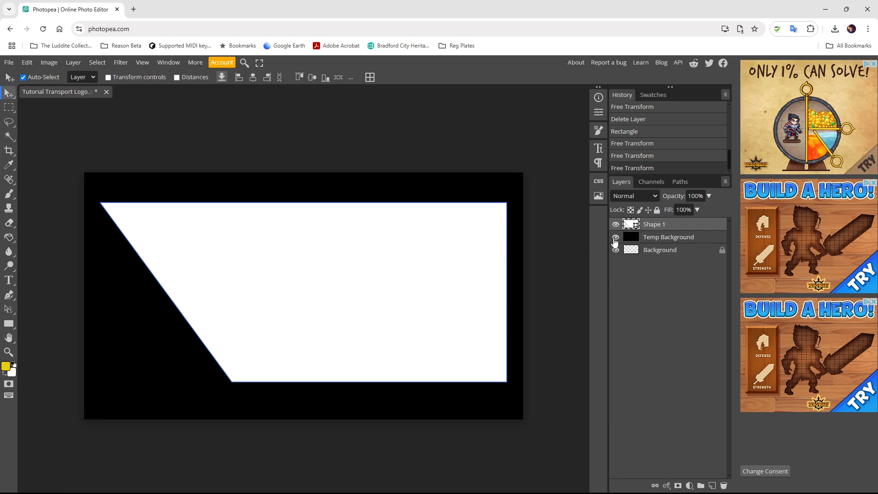
# - Hide Temp Background and save the shape as Rec Slant Left.psd in the PSD folder
pyautogui.click(615, 238)
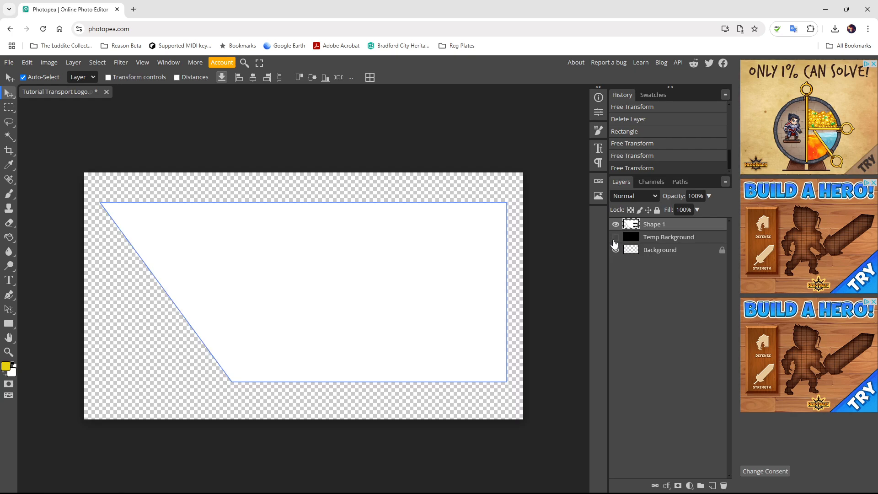
pyautogui.click(16, 63)
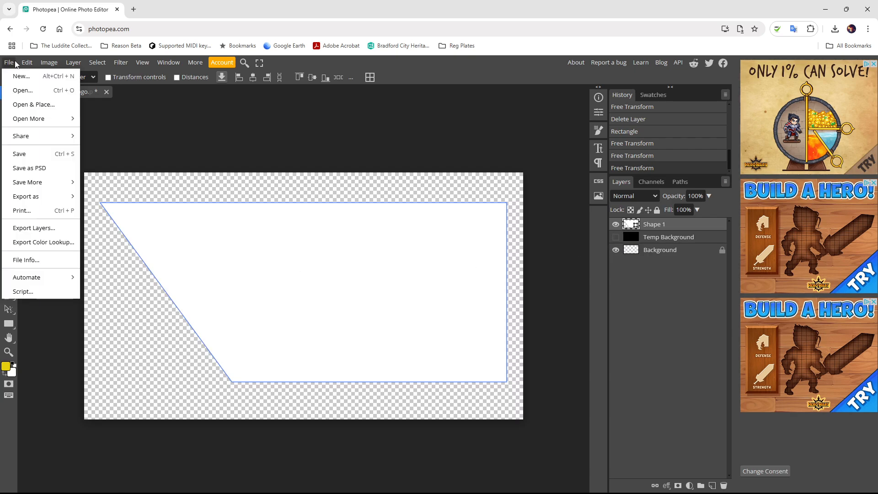
pyautogui.click(32, 169)
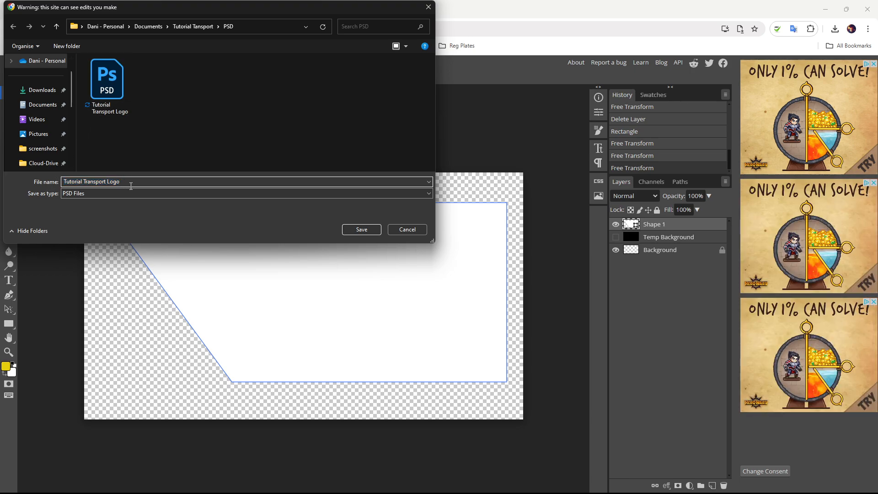
pyautogui.write('Rec')
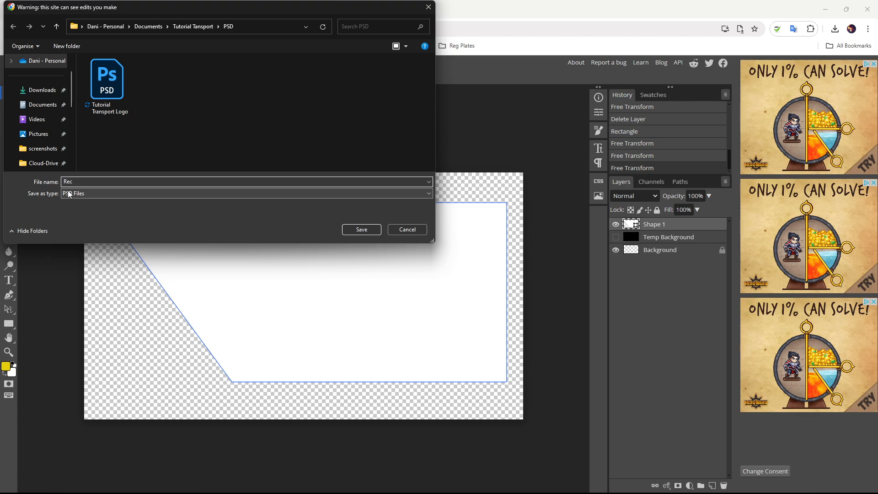
pyautogui.write(' Slant Left')
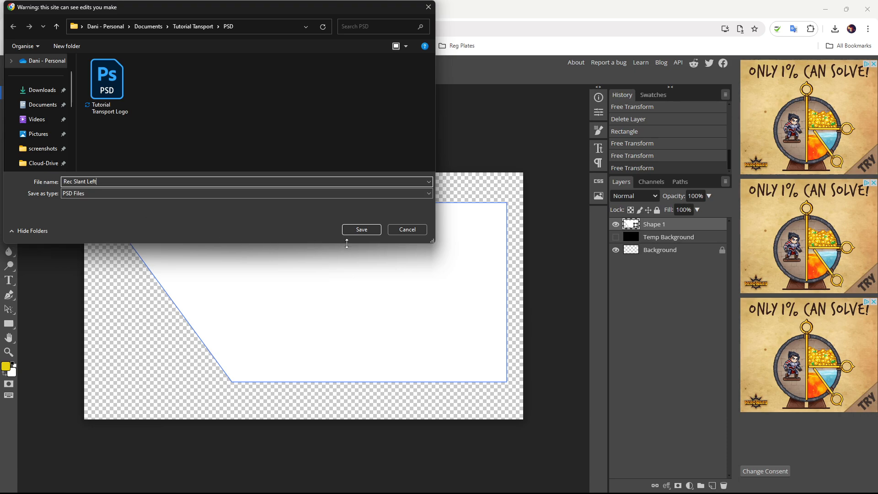
pyautogui.click(355, 231)
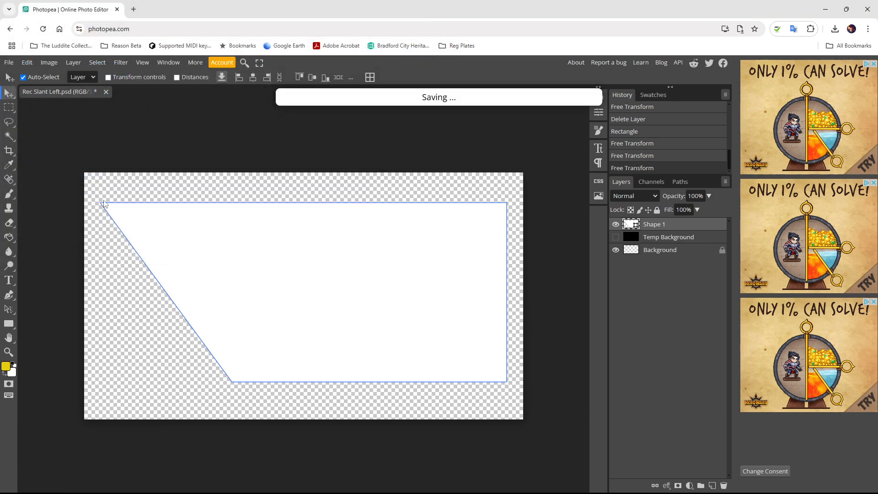
# - Export Rec Slant Left.png as a PNG into the Tutorial Transport folder
pyautogui.click(16, 63)
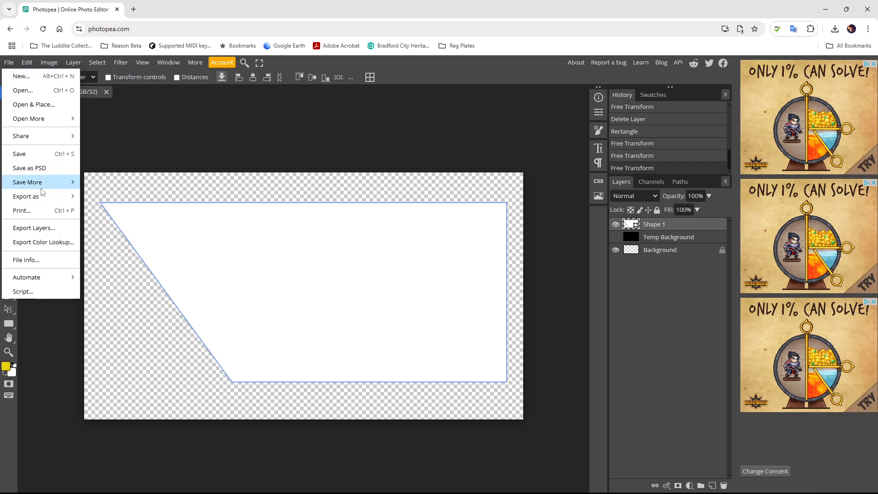
pyautogui.moveTo(42, 196)
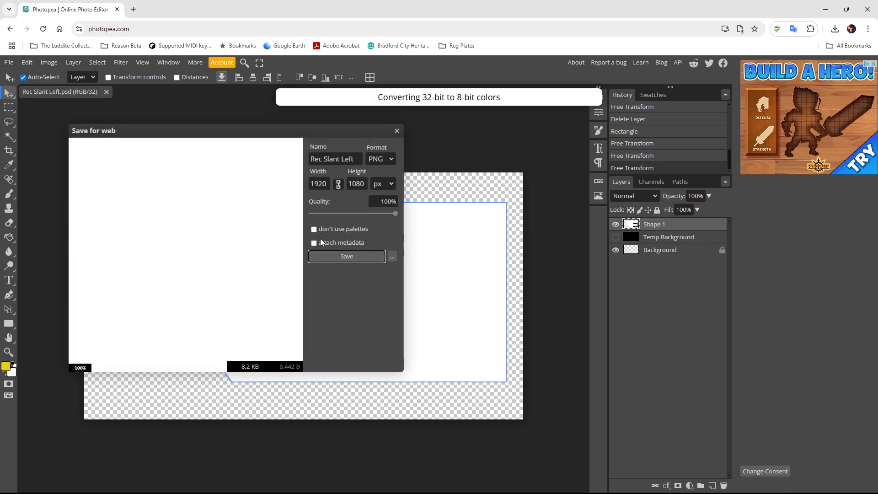
pyautogui.click(340, 252)
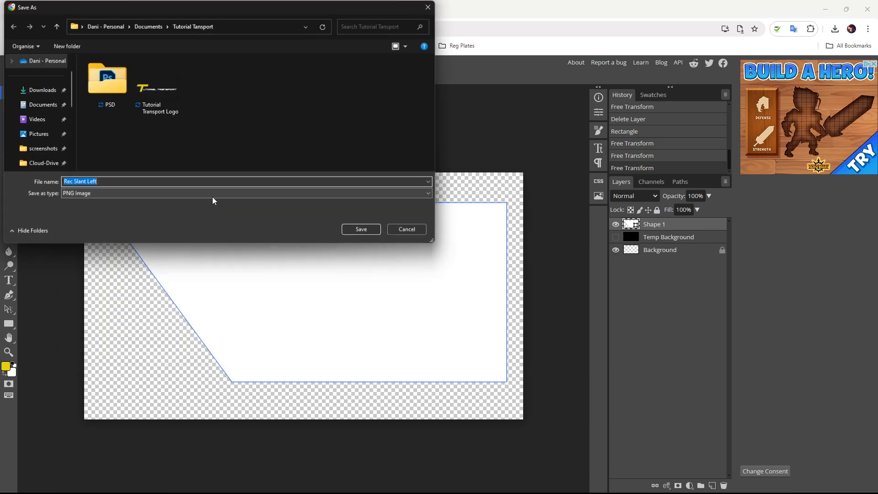
pyautogui.click(351, 230)
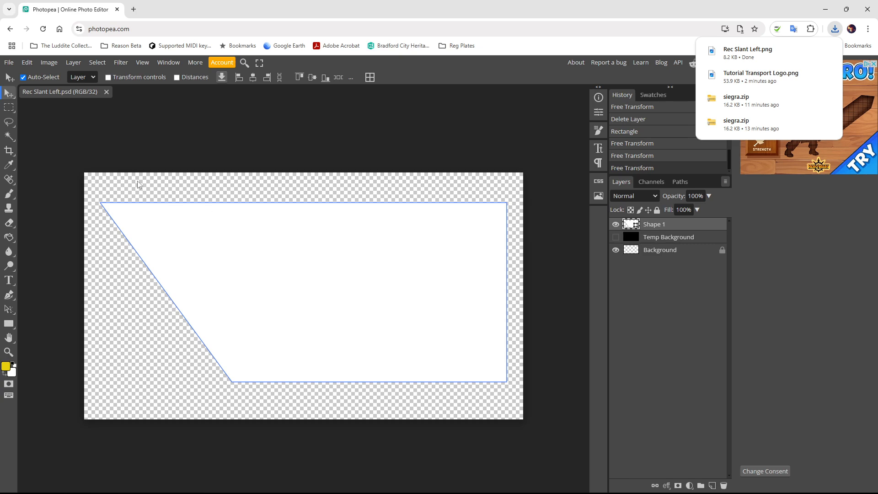
# - Flip the Shape 1 bar horizontally so it slants the other way
pyautogui.click(50, 62)
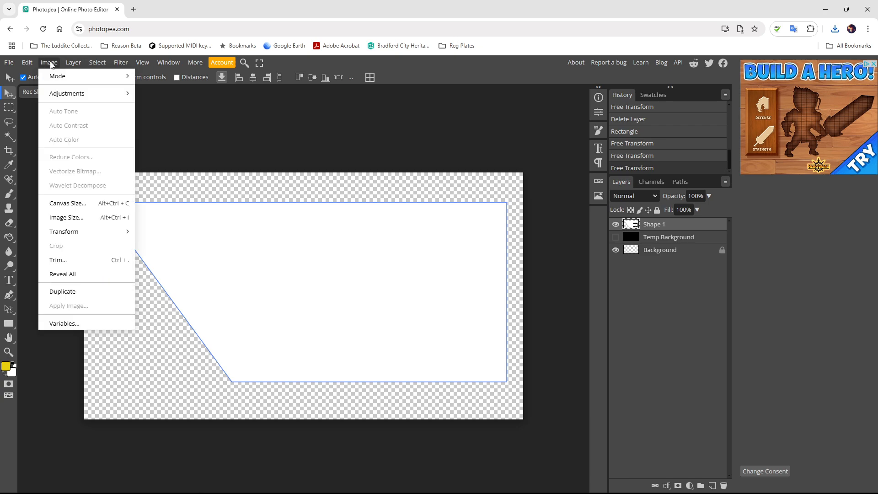
pyautogui.click(659, 229)
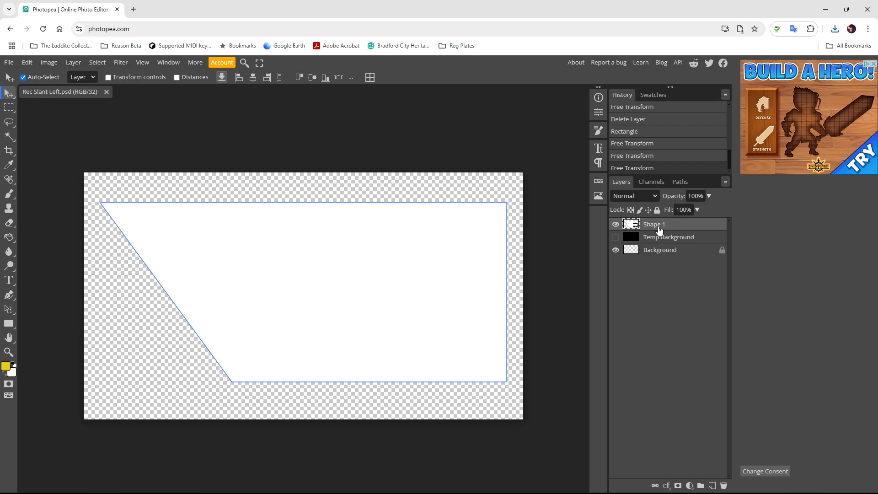
pyautogui.click(42, 64)
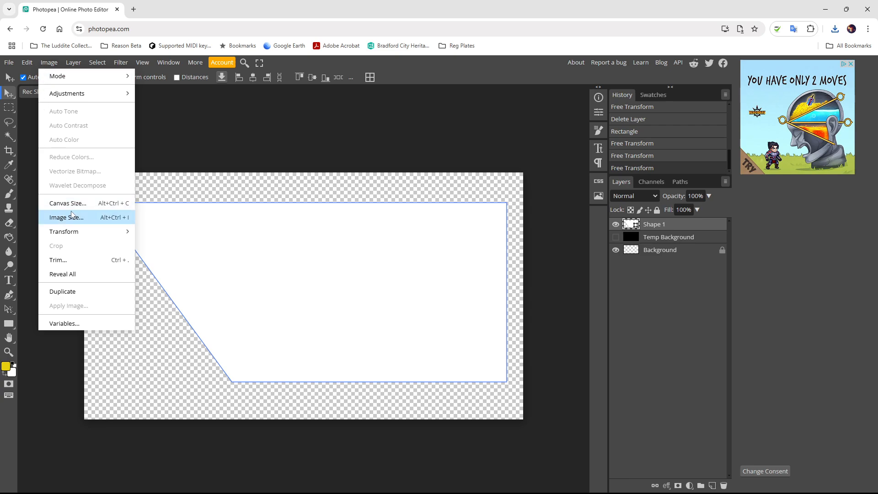
pyautogui.moveTo(71, 229)
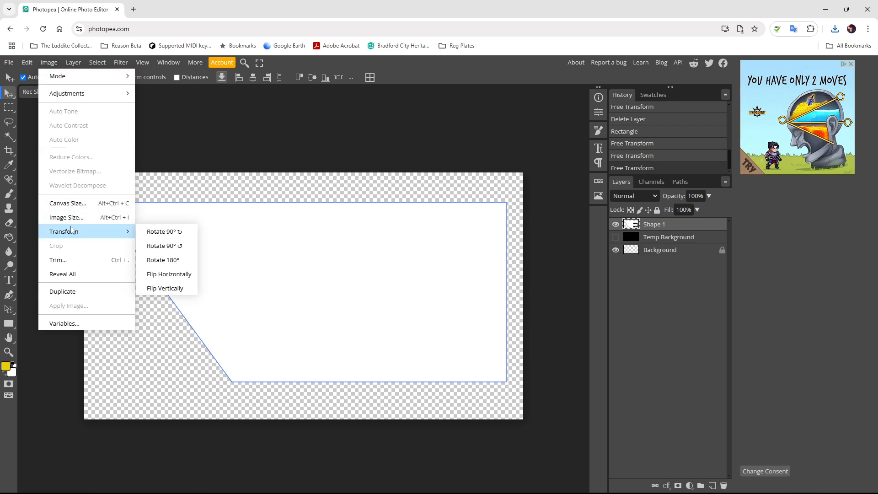
pyautogui.click(181, 275)
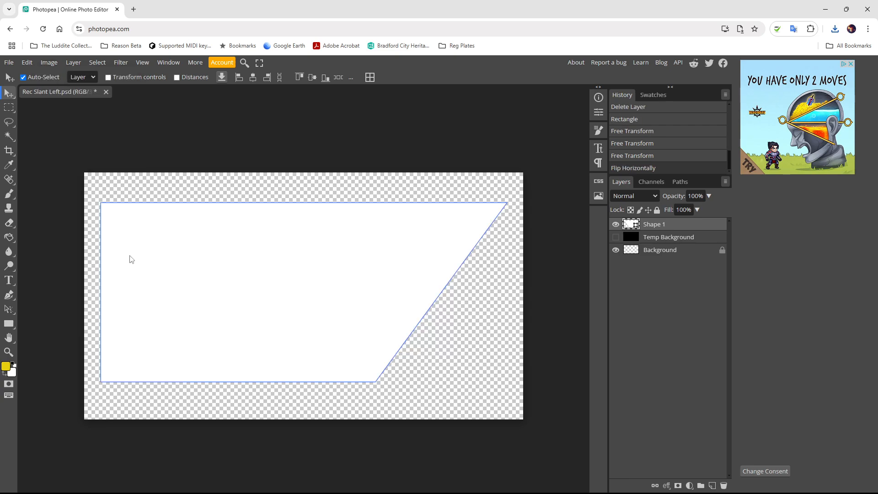
# - Save the flipped design as Rec Slant Right.psd
pyautogui.click(11, 64)
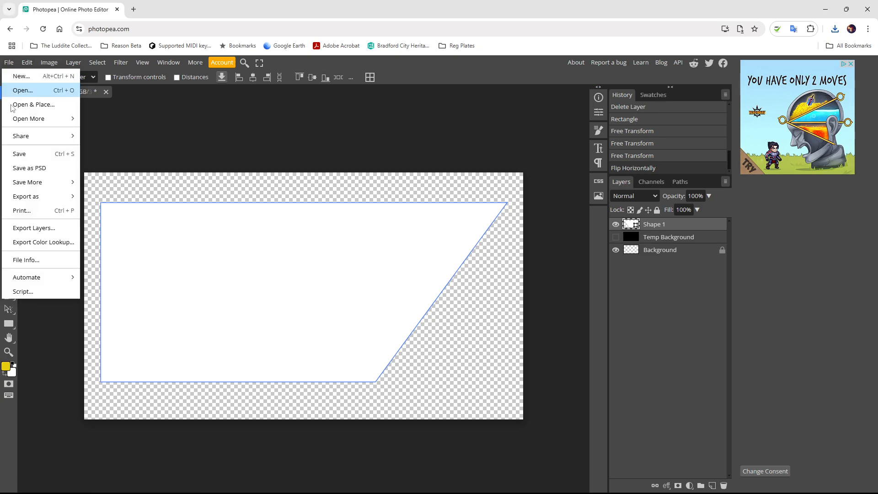
pyautogui.click(34, 168)
pyautogui.click(98, 183)
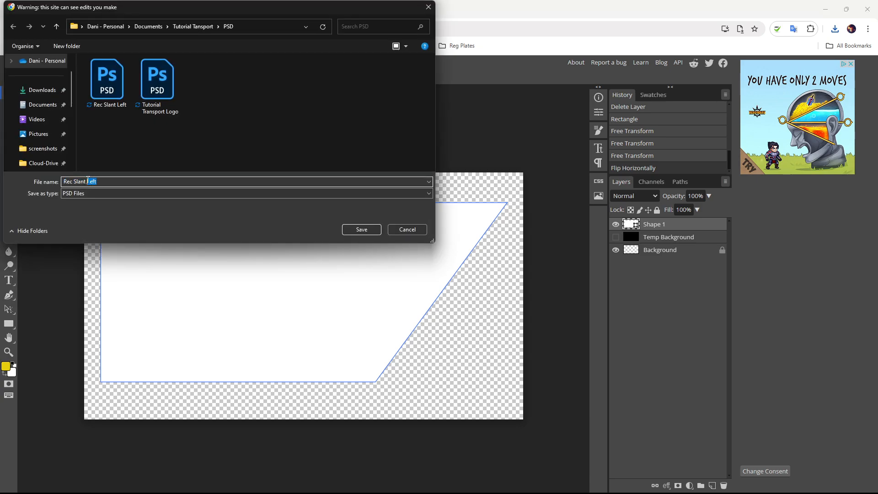
pyautogui.write('R')
pyautogui.click(364, 232)
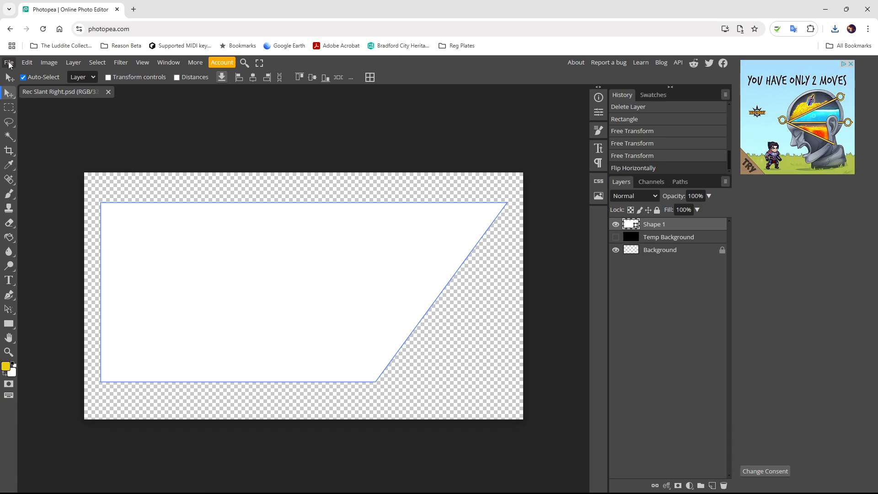
# - Export Rec Slant Right.png into the Tutorial Transport folder
pyautogui.click(9, 62)
pyautogui.moveTo(38, 197)
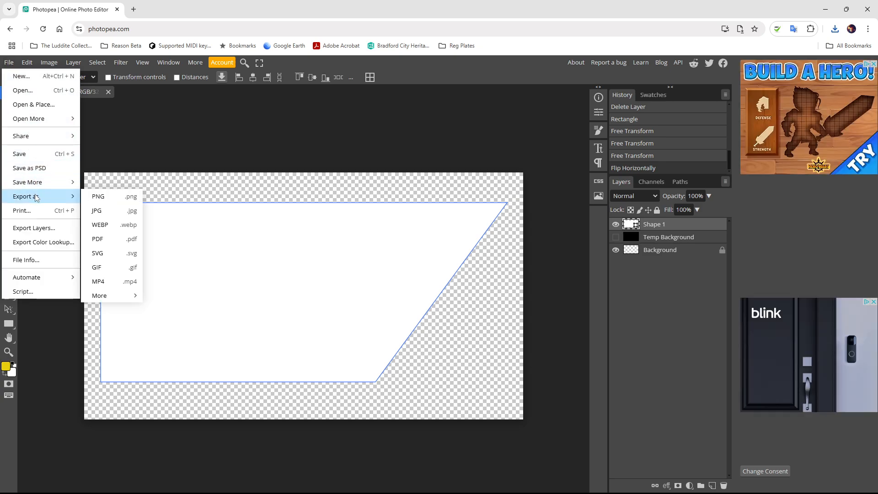
pyautogui.click(97, 198)
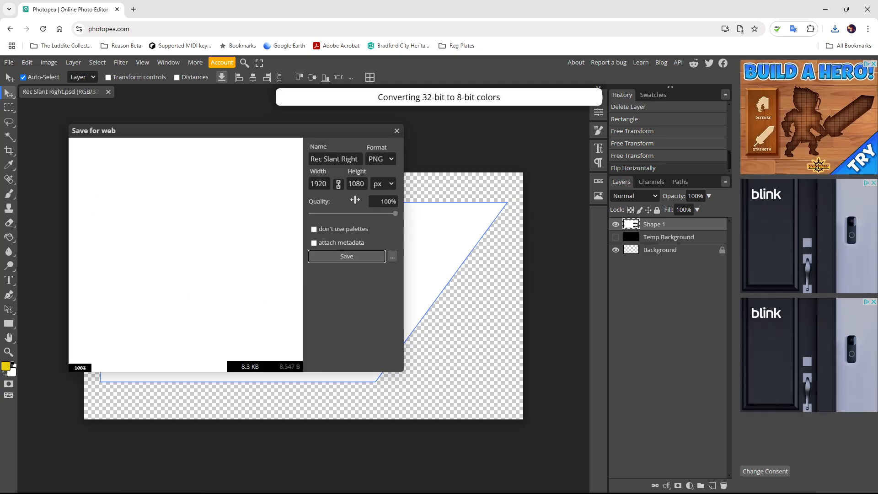
pyautogui.click(339, 258)
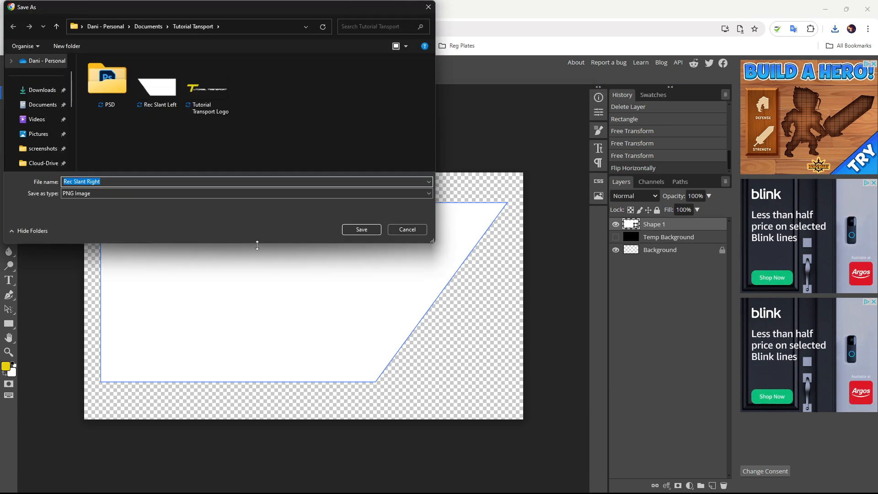
pyautogui.click(352, 230)
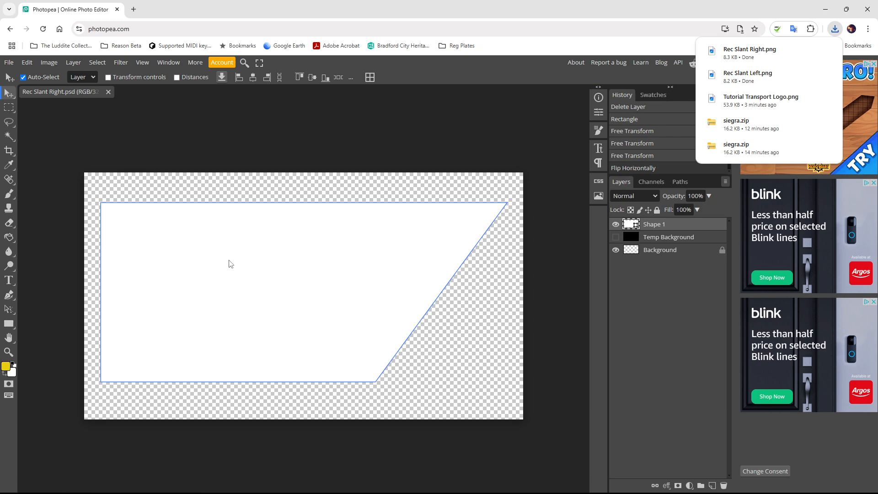
pyautogui.click(231, 264)
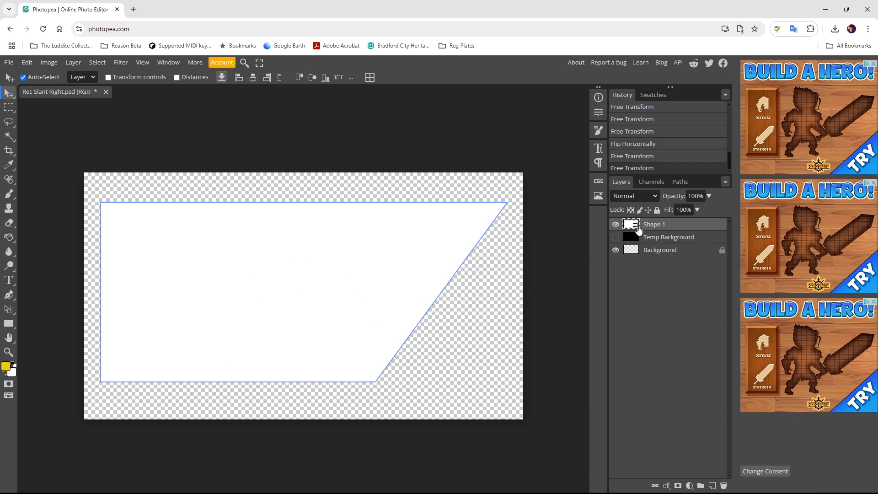
# - Transform the bar into a thin strip about 25% height near the canvas top
pyautogui.hotkey('ctrl', 'alt', 't')
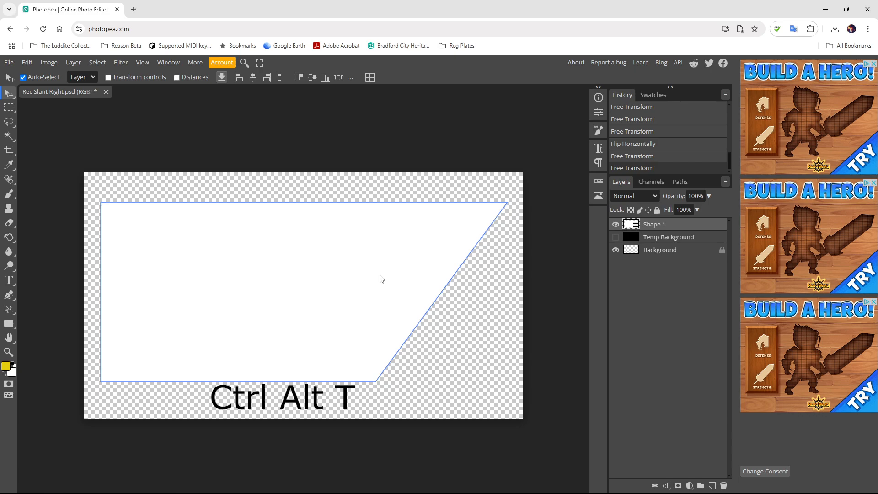
pyautogui.hotkey('ctrl', 'alt', 't')
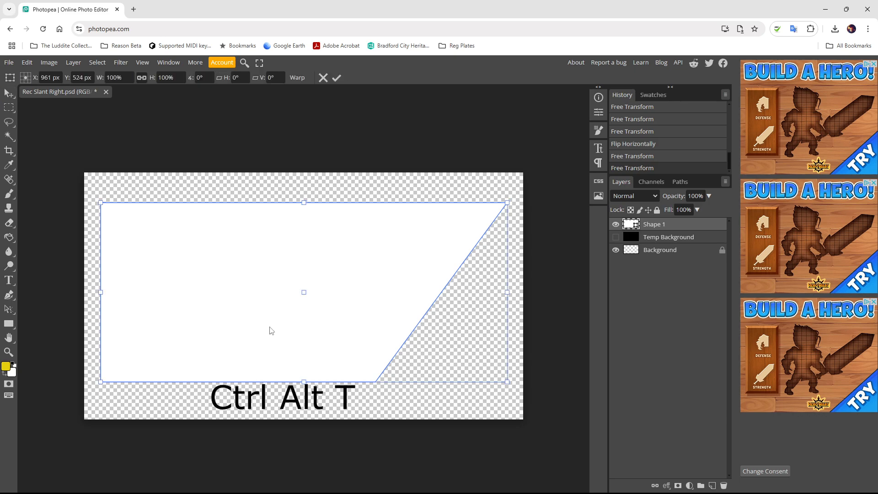
pyautogui.moveTo(108, 376); pyautogui.dragTo(355, 270)
pyautogui.moveTo(356, 239); pyautogui.dragTo(154, 238)
pyautogui.moveTo(507, 237); pyautogui.dragTo(519, 237)
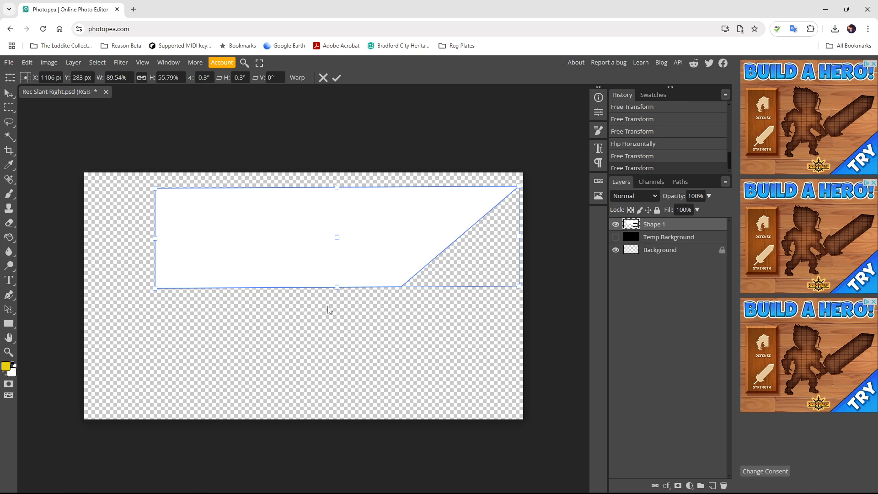
pyautogui.moveTo(337, 287); pyautogui.dragTo(270, 224)
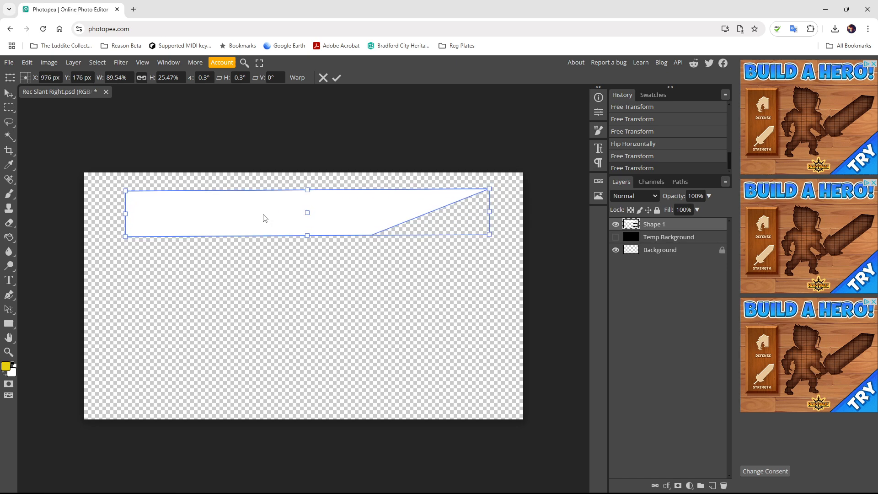
pyautogui.press('Return')
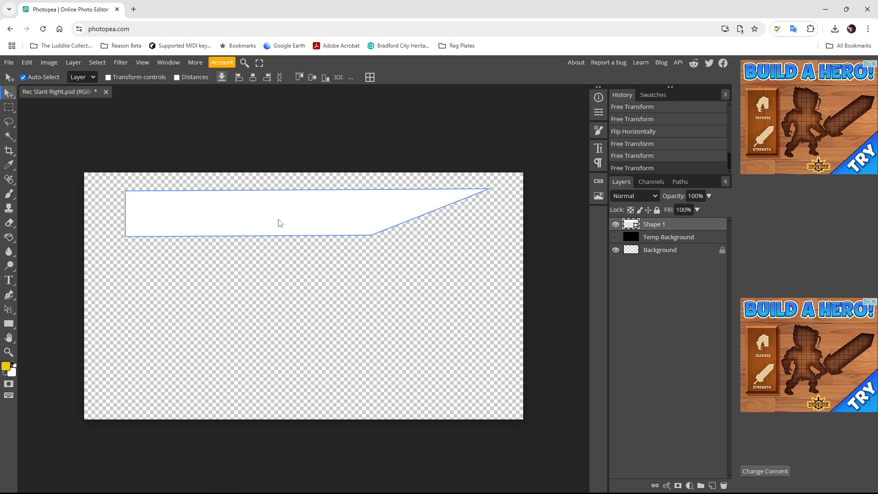
# - Duplicate the bar layer and move the copy down and left below the first bar
pyautogui.rightClick(663, 227)
pyautogui.click(671, 269)
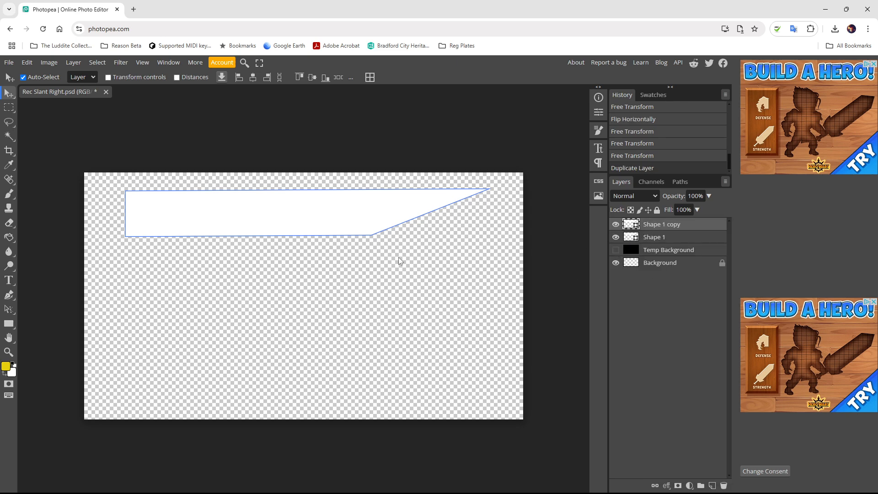
pyautogui.hotkey('ctrl', 'alt', 't')
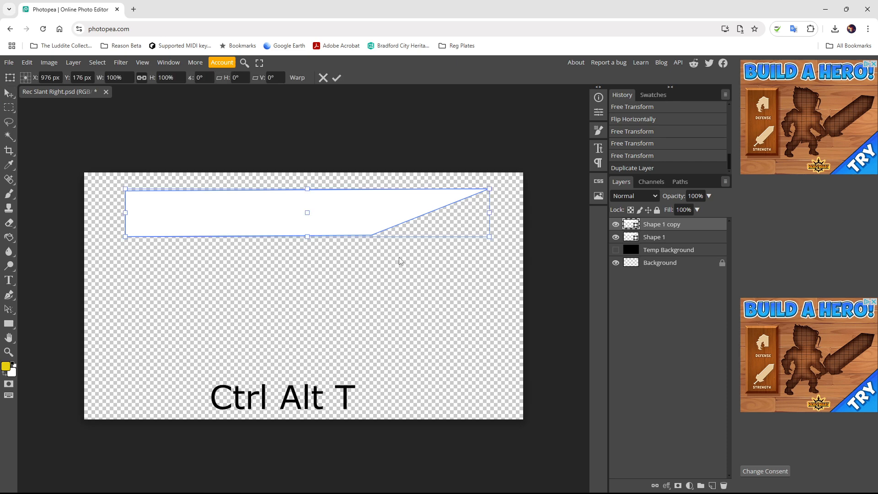
pyautogui.moveTo(354, 212); pyautogui.dragTo(237, 267)
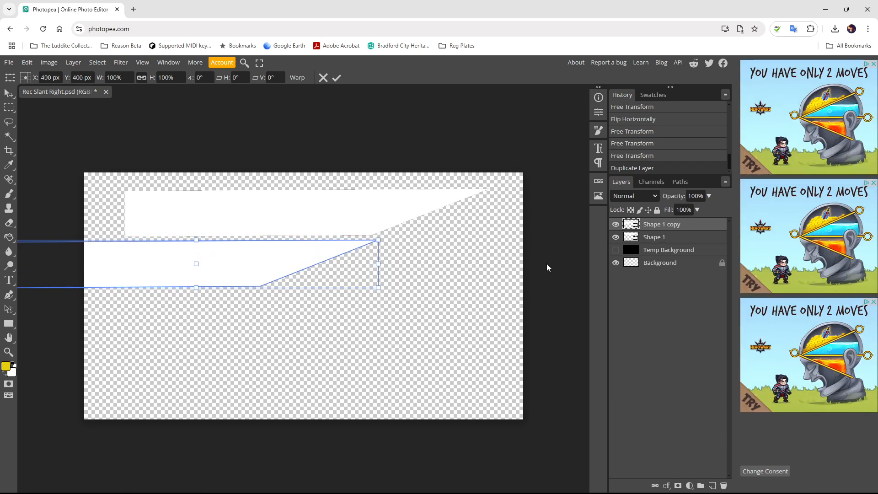
# - Show the black Temp Background, nudge Shape 1 copy slightly, and cancel an accidental narrowing
pyautogui.click(615, 249)
pyautogui.keyDown('shift'); pyautogui.click(304, 257); pyautogui.keyUp('shift')
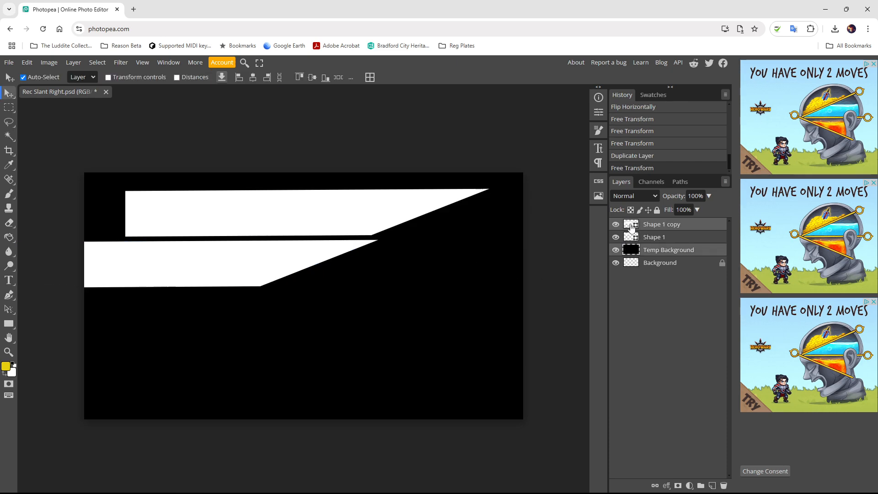
pyautogui.keyDown('ctrl'); pyautogui.click(657, 228); pyautogui.keyUp('ctrl')
pyautogui.click(658, 229)
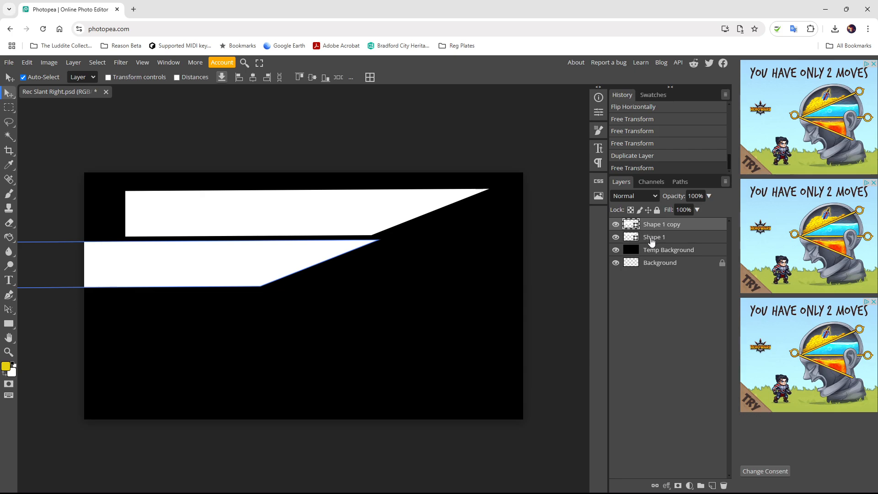
pyautogui.hotkey('ctrl', 'alt', 't')
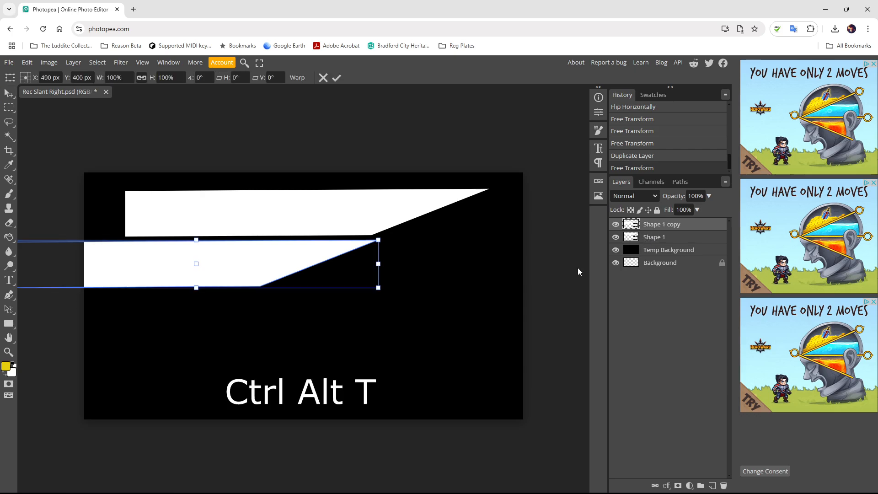
pyautogui.moveTo(318, 254); pyautogui.dragTo(312, 251)
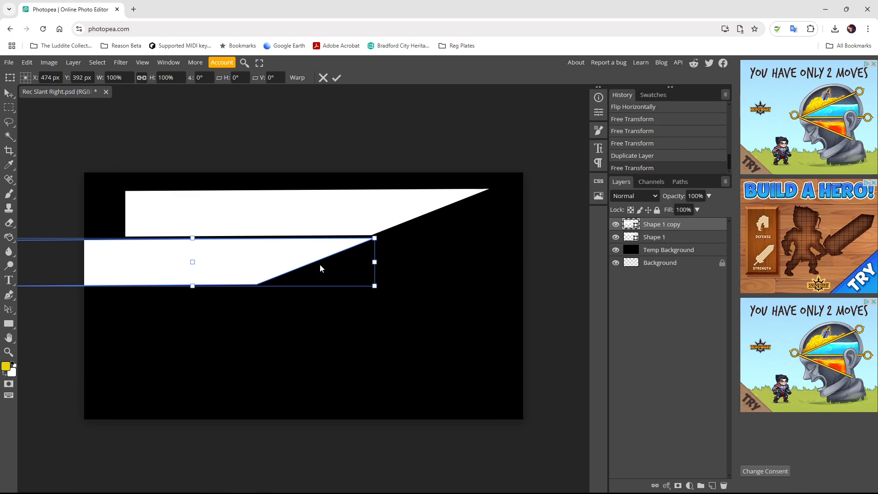
pyautogui.moveTo(375, 262); pyautogui.dragTo(147, 262)
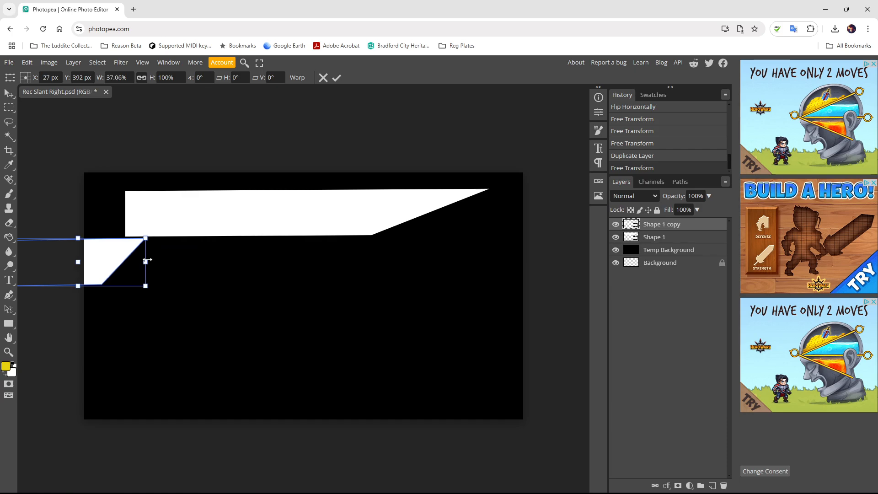
pyautogui.press('Escape')
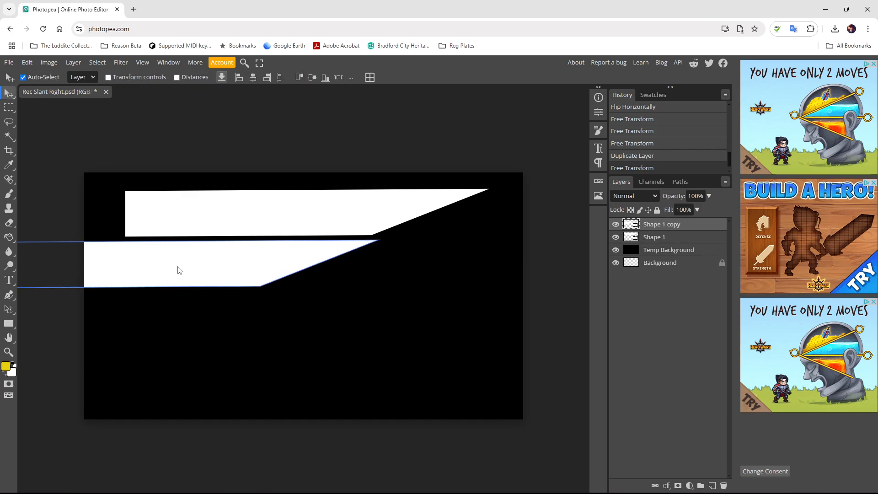
# - Fine-tune Shape 1 copy a few pixels left so it runs off the canvas edge
pyautogui.keyDown('shift'); pyautogui.click(240, 266); pyautogui.keyUp('shift')
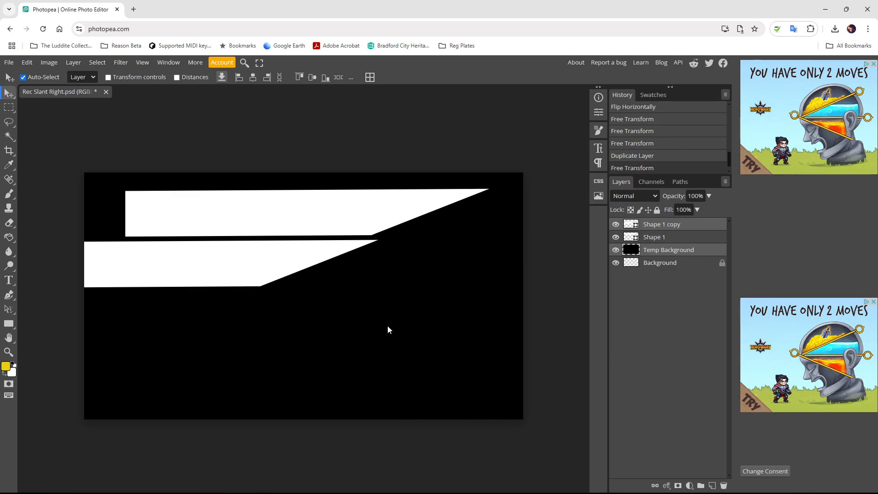
pyautogui.click(659, 225)
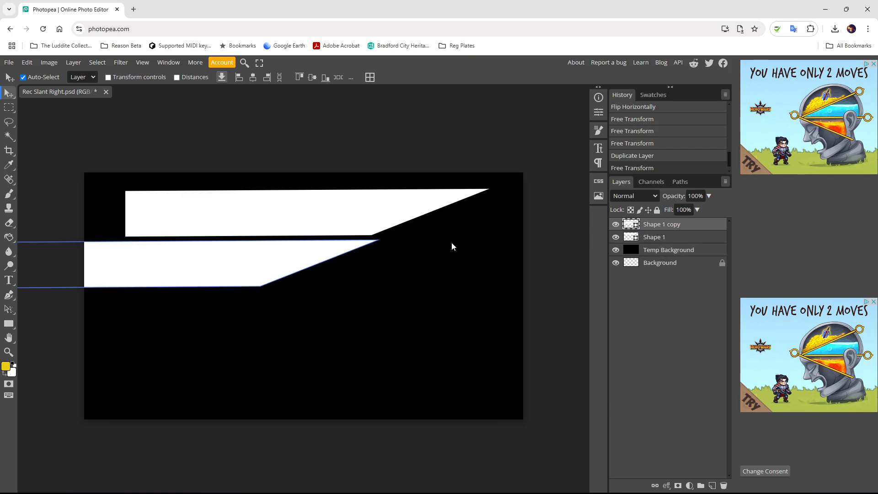
pyautogui.hotkey('ctrl', 't')
pyautogui.moveTo(267, 256); pyautogui.dragTo(261, 256)
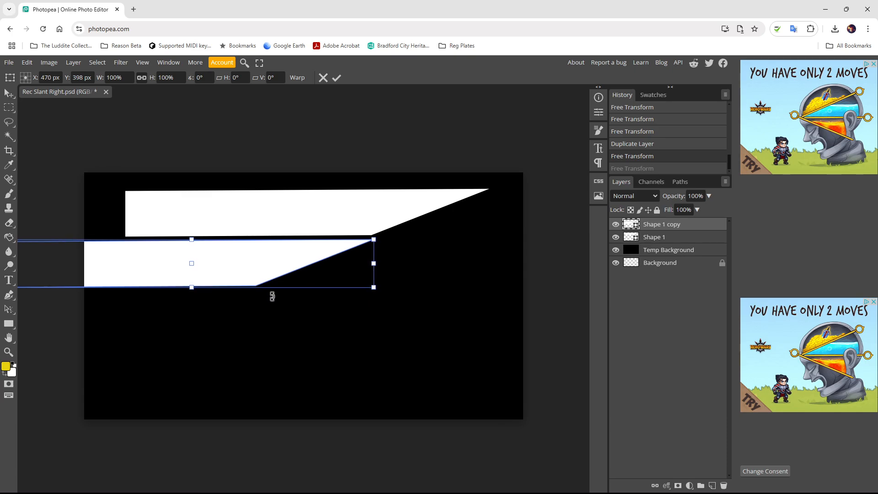
pyautogui.press('Return')
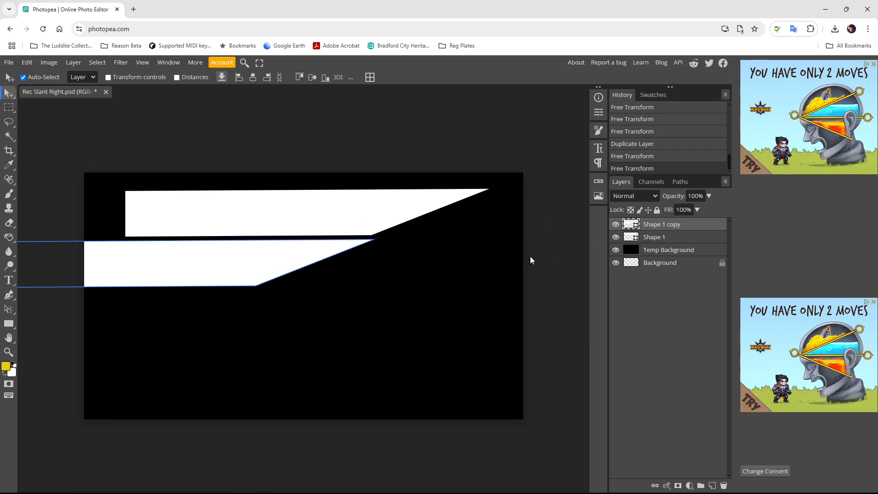
pyautogui.hotkey('ctrl', 't')
pyautogui.moveTo(300, 247); pyautogui.dragTo(298, 244)
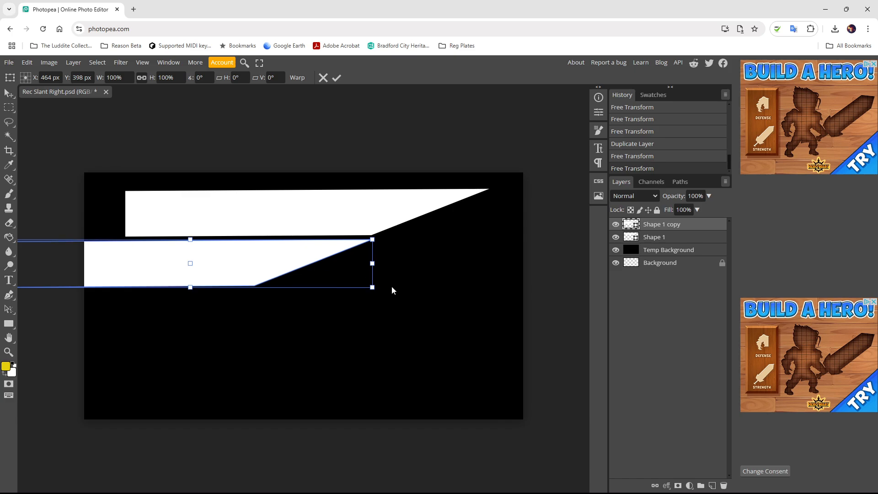
pyautogui.press('Return')
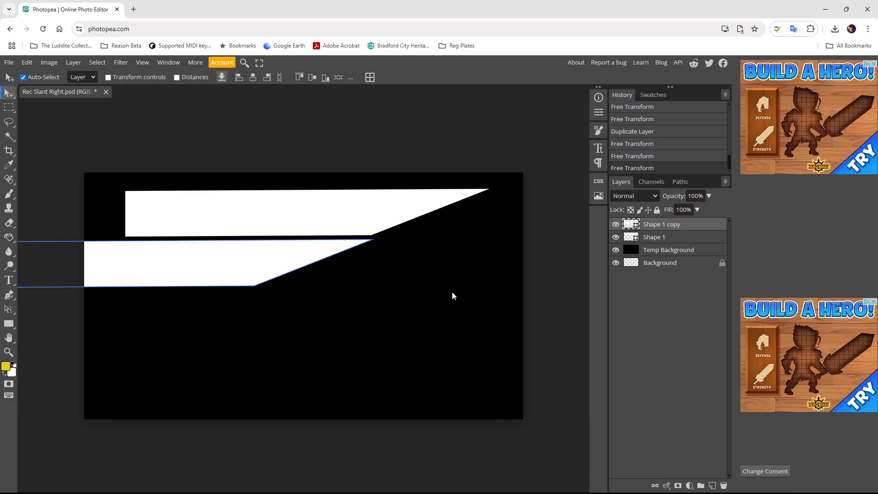
pyautogui.hotkey('ctrl', 't')
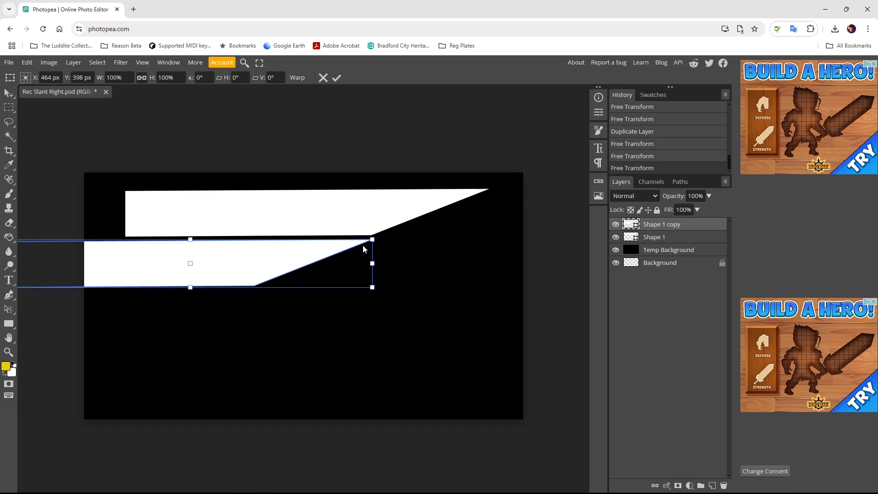
pyautogui.moveTo(334, 251); pyautogui.dragTo(332, 251)
pyautogui.press('Return')
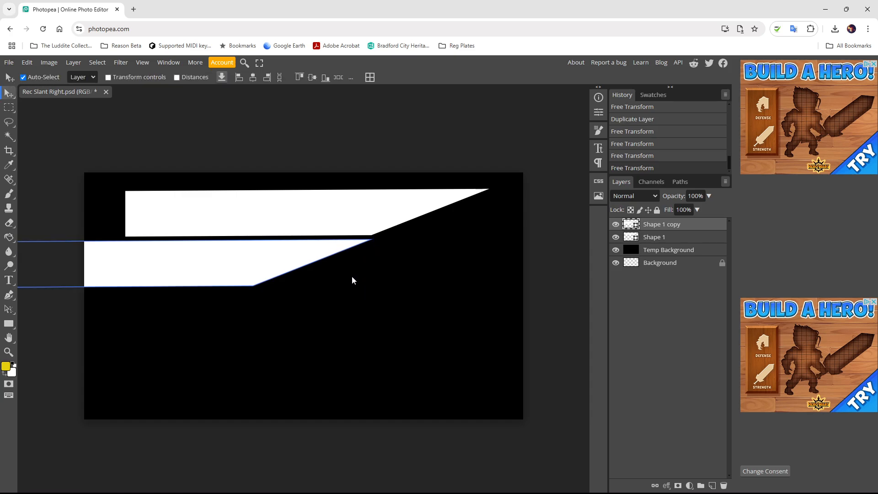
# - Duplicate Shape 1 copy and place the new bar below and left of the second bar
pyautogui.rightClick(656, 224)
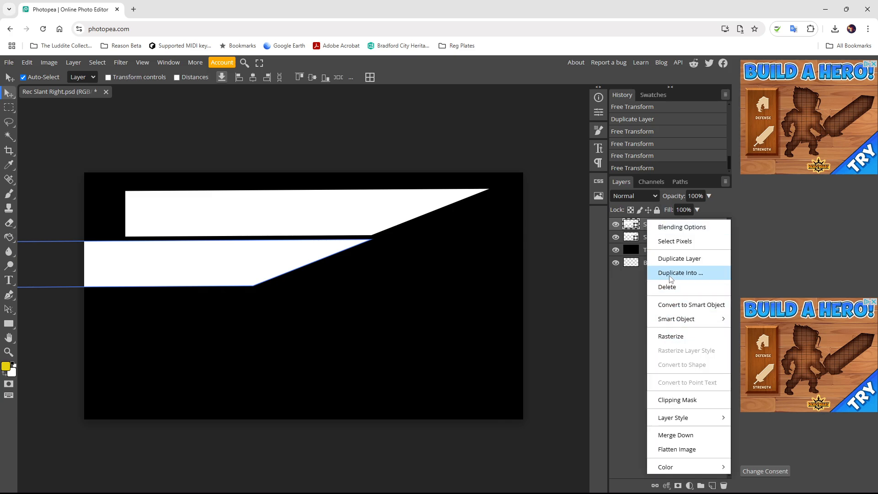
pyautogui.click(670, 259)
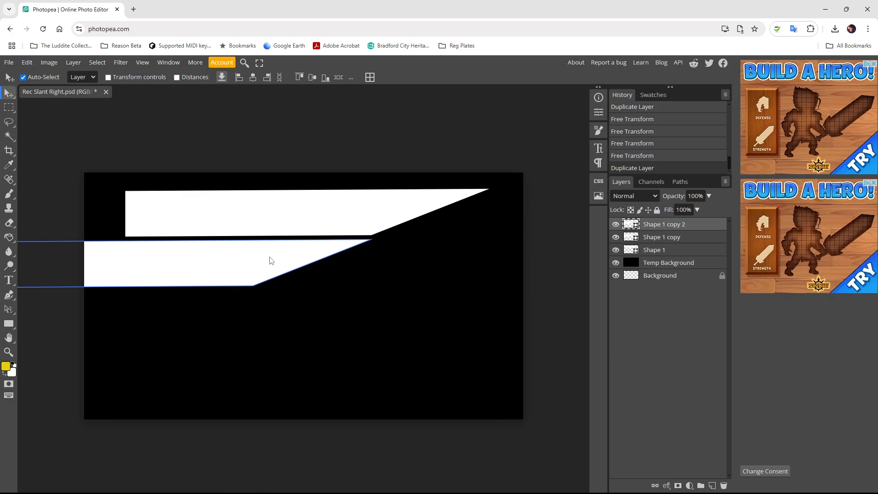
pyautogui.hotkey('ctrl', 'alt', 't')
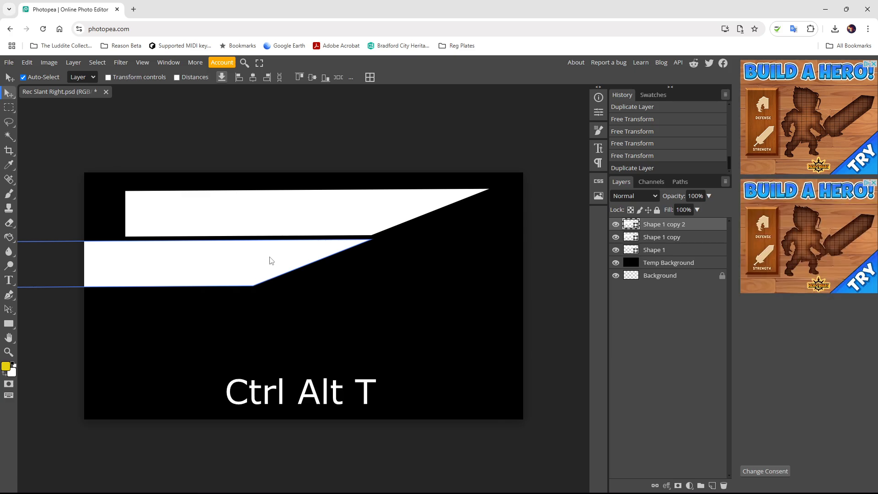
pyautogui.moveTo(255, 267); pyautogui.dragTo(139, 321)
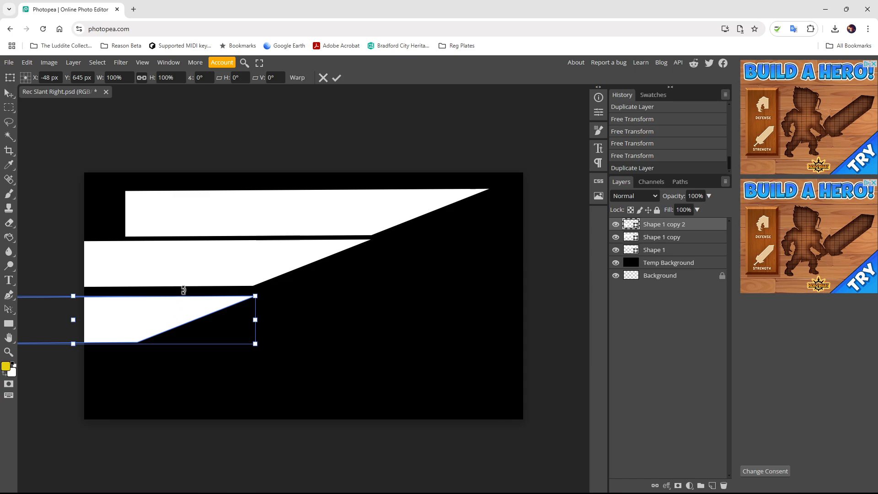
pyautogui.moveTo(183, 311); pyautogui.dragTo(174, 343)
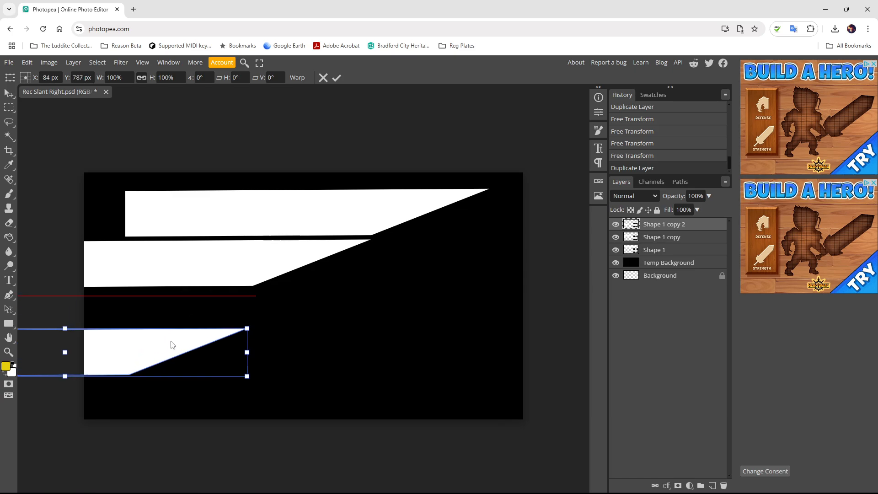
pyautogui.click(656, 242)
# - Lower the second bar slightly, then clear the layer selection
pyautogui.hotkey('ctrl', 'alt', 't')
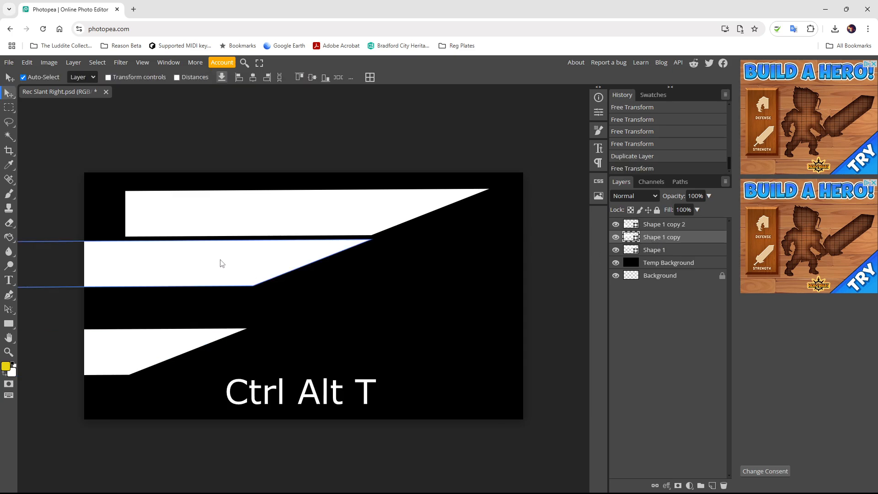
pyautogui.moveTo(215, 260); pyautogui.dragTo(217, 269)
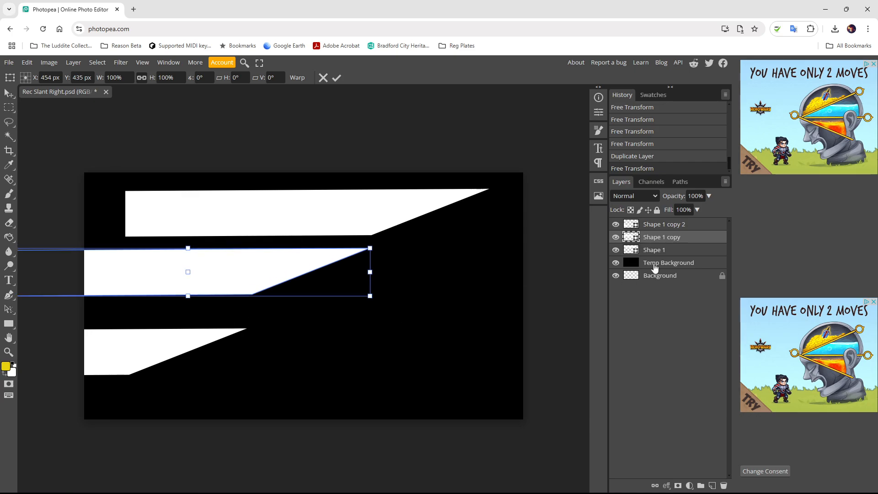
pyautogui.click(651, 226)
pyautogui.keyDown('shift'); pyautogui.click(162, 347); pyautogui.keyUp('shift')
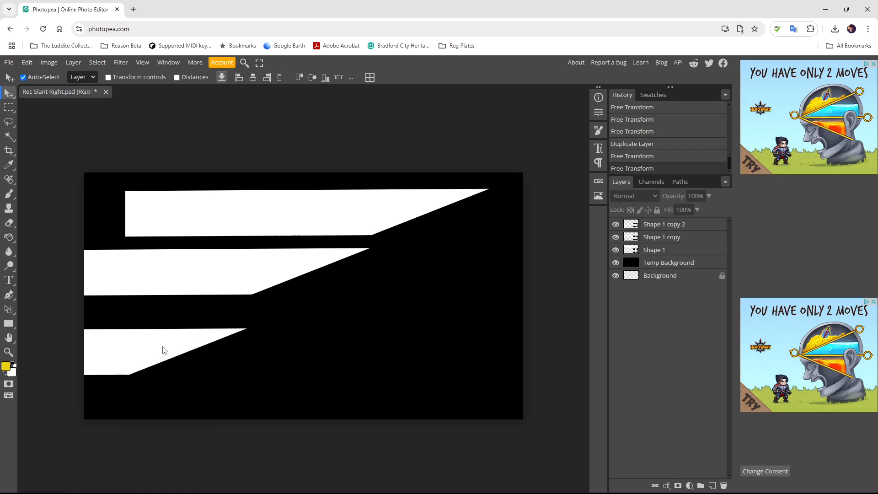
pyautogui.hotkey('ctrl', 'alt', 't')
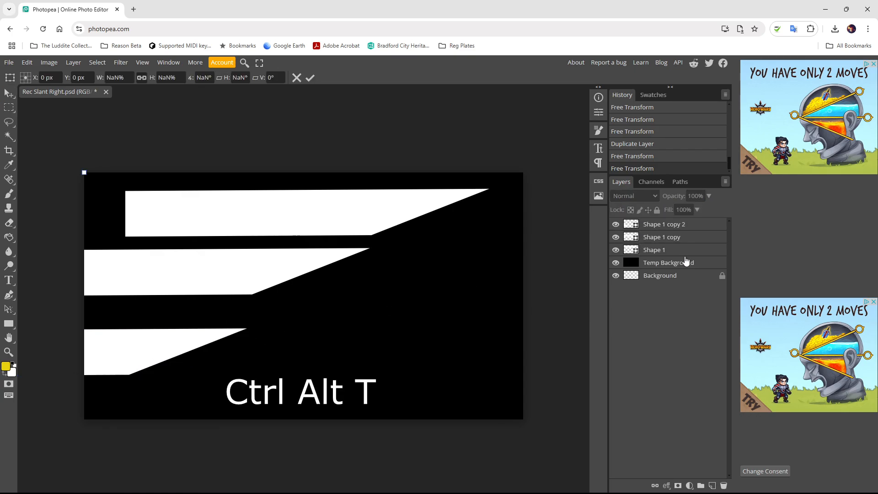
# - Move the third bar, Shape 1 copy 2, up closer to the second bar
pyautogui.press('Escape')
pyautogui.click(657, 224)
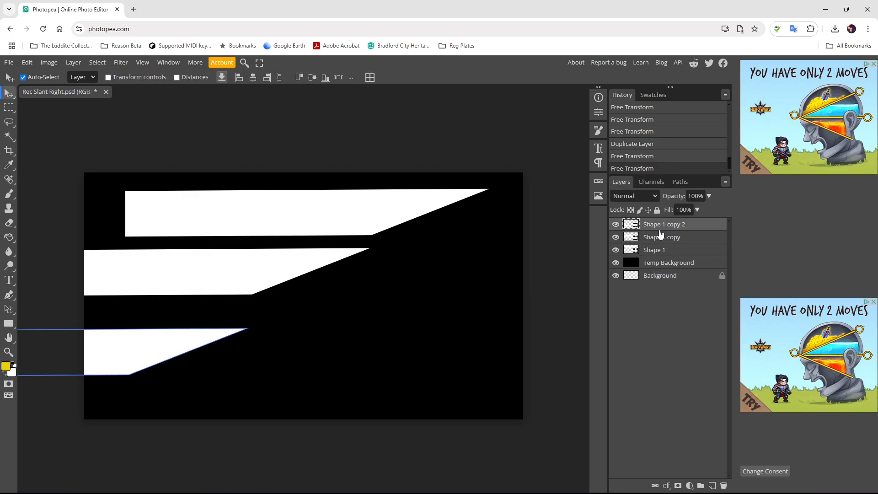
pyautogui.hotkey('ctrl', 'alt', 't')
pyautogui.moveTo(147, 358); pyautogui.dragTo(153, 326)
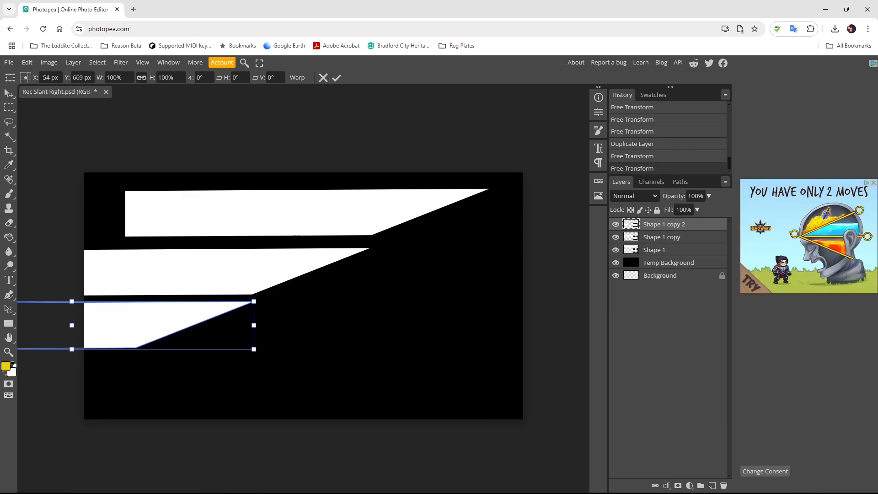
pyautogui.press('Return')
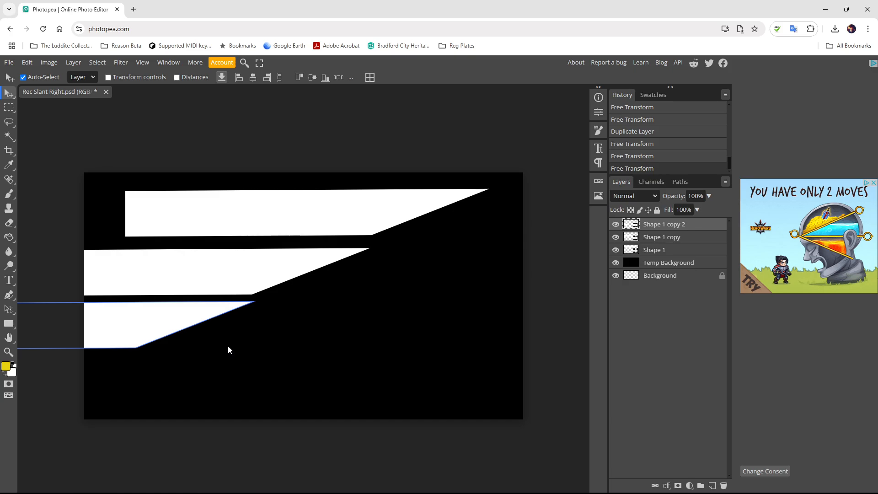
# - Check alignment with the rulers and lower the third bar by a few pixels
pyautogui.hotkey('ctrl', 'r')
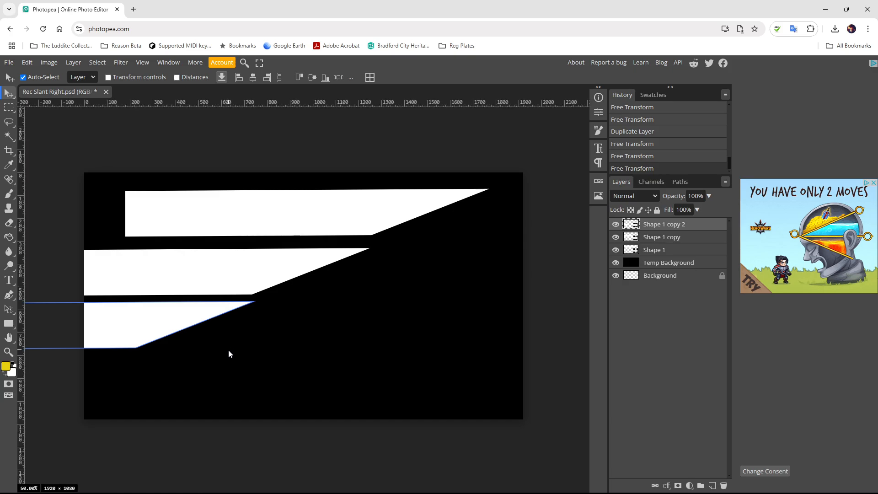
pyautogui.hotkey('ctrl', 'r')
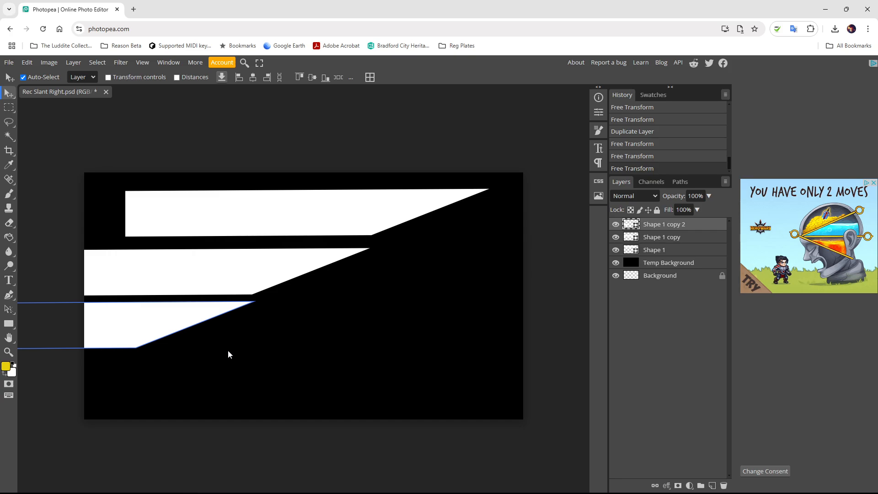
pyautogui.hotkey('ctrl', 't')
pyautogui.moveTo(202, 322); pyautogui.dragTo(203, 326)
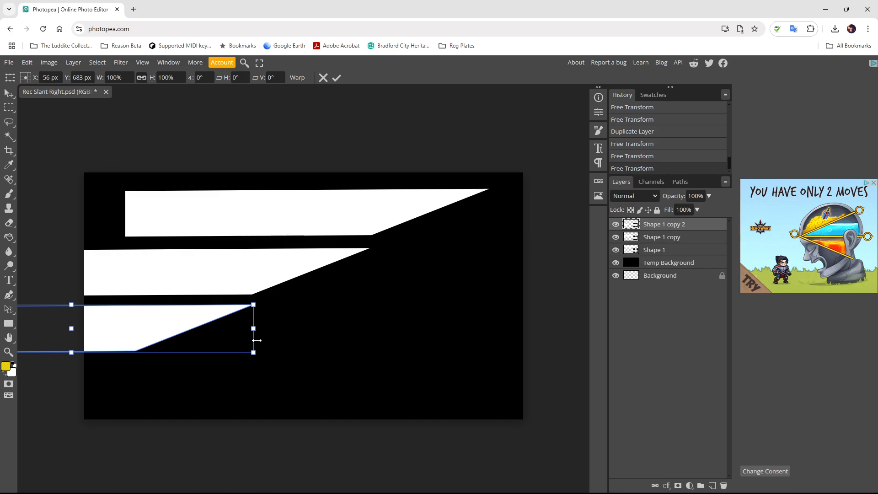
pyautogui.moveTo(178, 327); pyautogui.dragTo(179, 329)
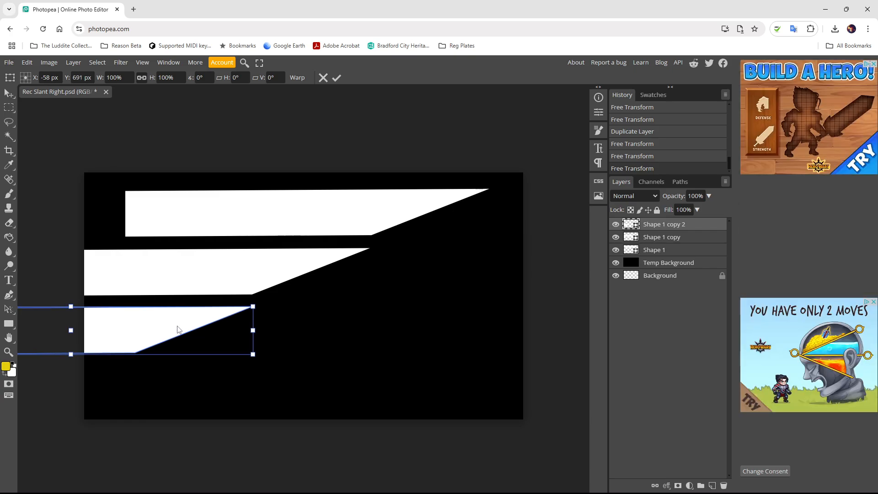
pyautogui.press('Return')
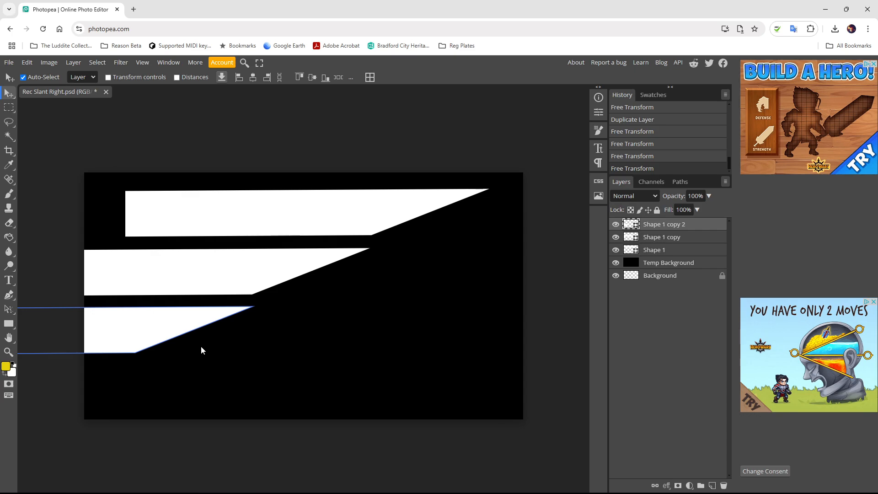
# - Shift the bottom bar about 4 px further left, then select Shape 1
pyautogui.click(174, 333)
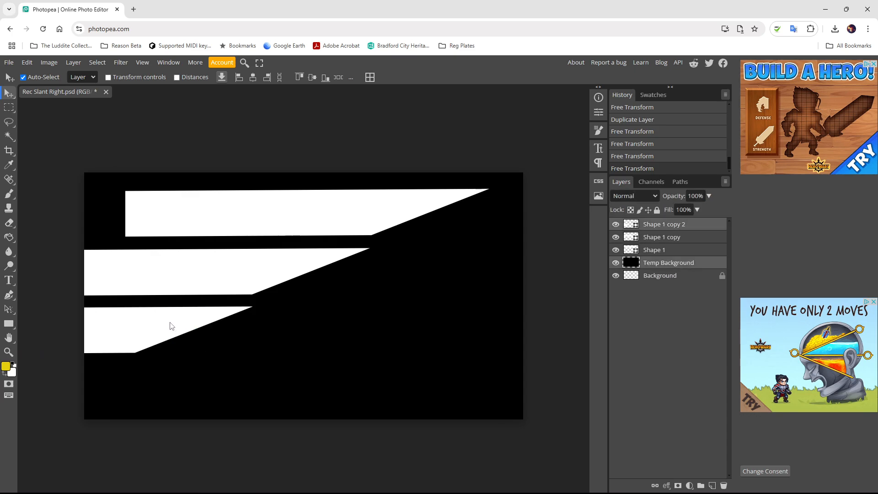
pyautogui.hotkey('ctrl', 't')
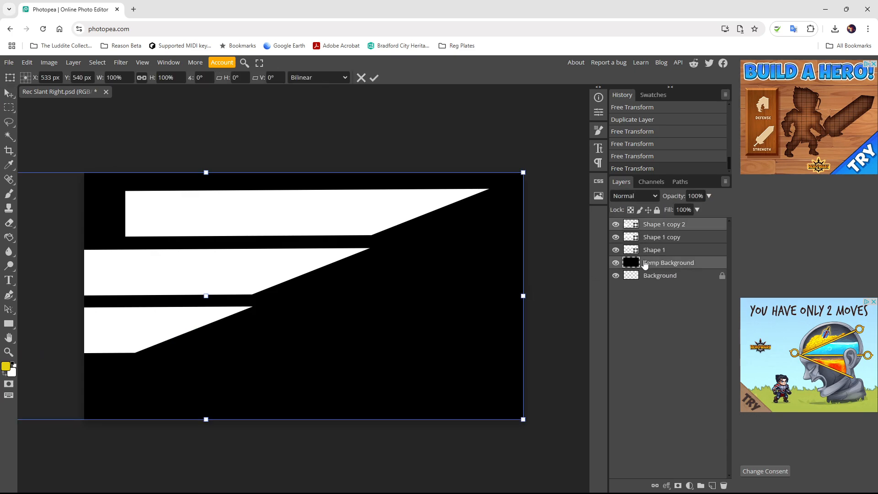
pyautogui.click(644, 252)
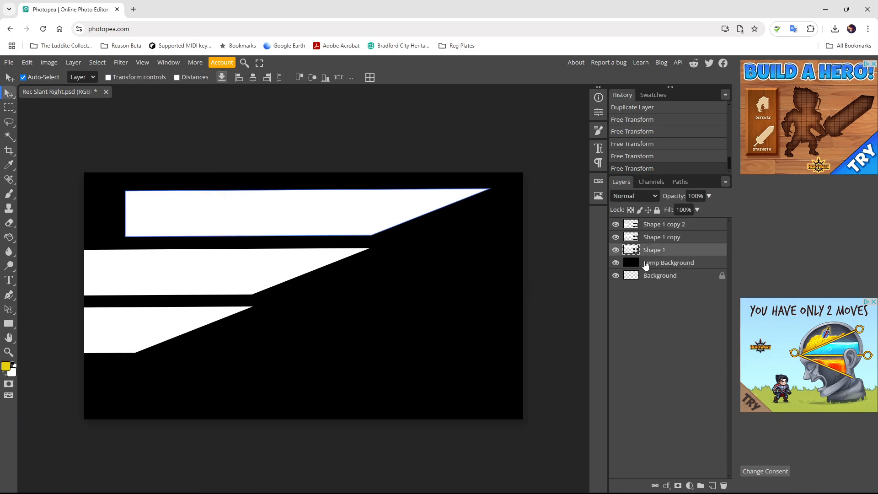
pyautogui.click(660, 226)
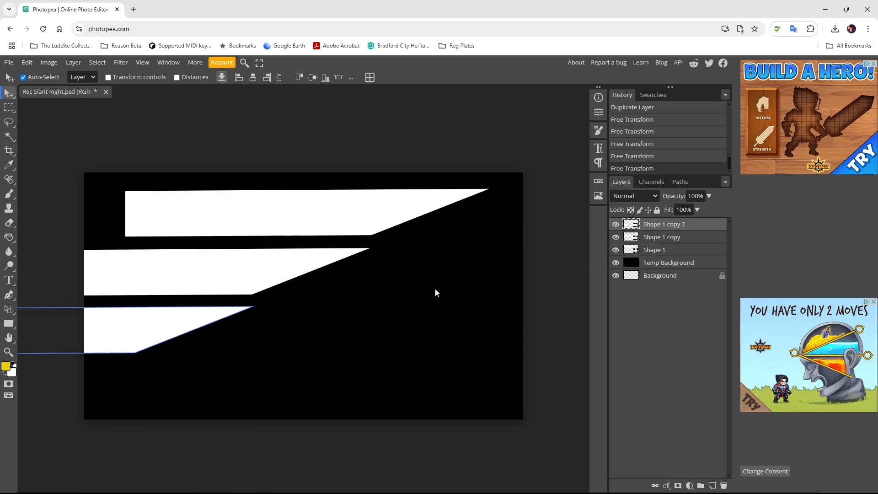
pyautogui.hotkey('ctrl', 't')
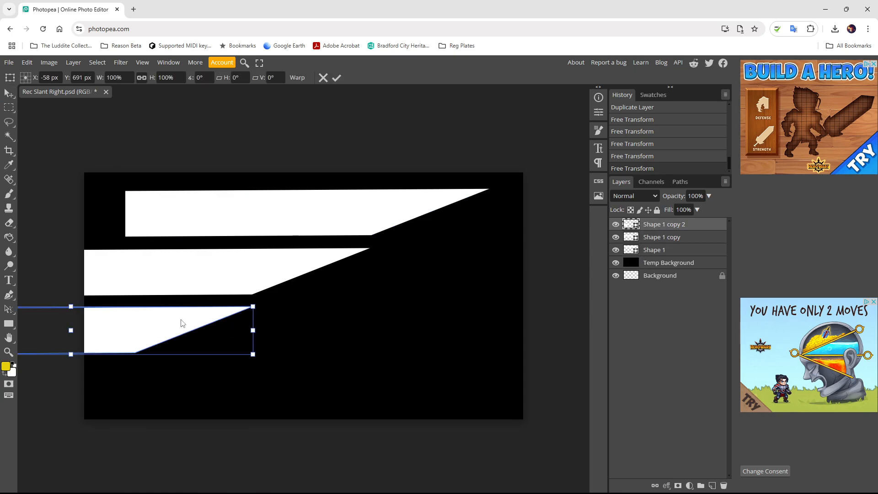
pyautogui.moveTo(182, 326); pyautogui.dragTo(179, 326)
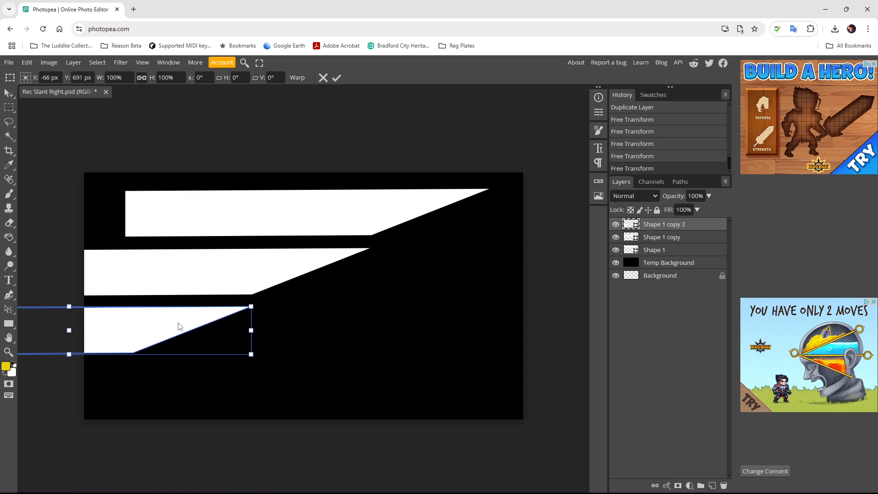
pyautogui.press('Return')
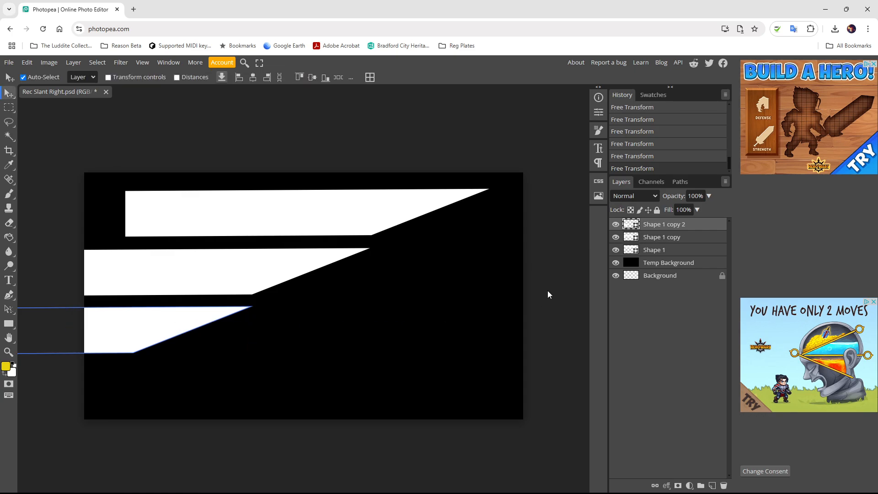
pyautogui.click(650, 251)
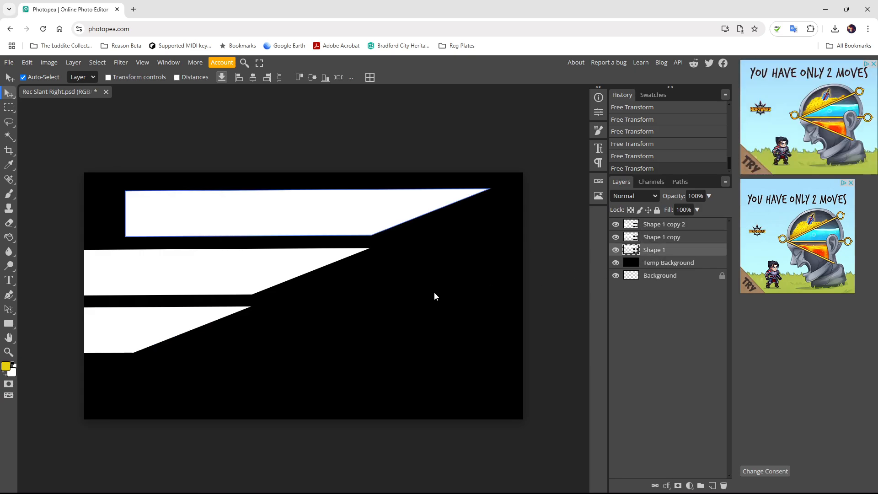
# - Draw a white rectangle at the top bar's left end, matching its height
pyautogui.click(9, 323)
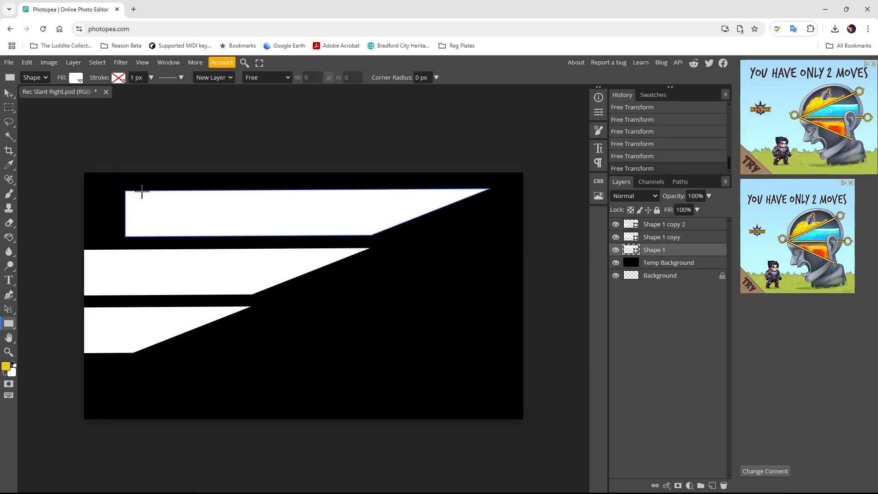
pyautogui.moveTo(126, 194); pyautogui.dragTo(75, 236)
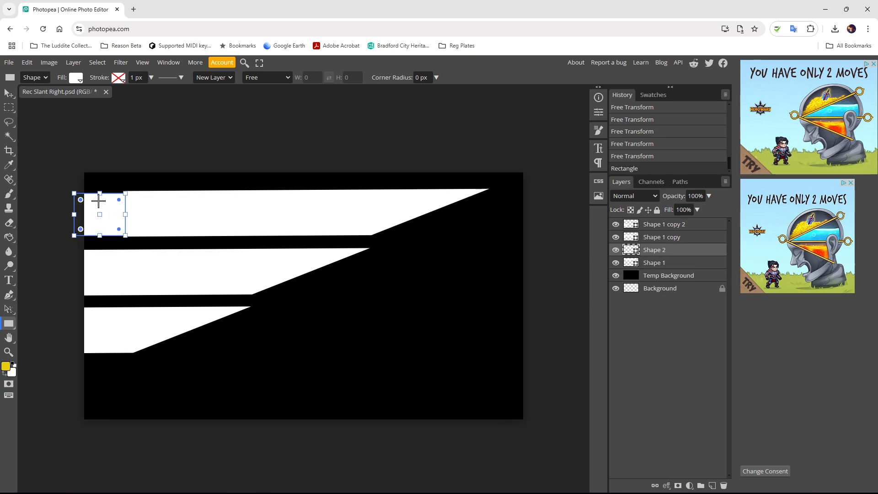
pyautogui.moveTo(100, 193); pyautogui.dragTo(100, 190)
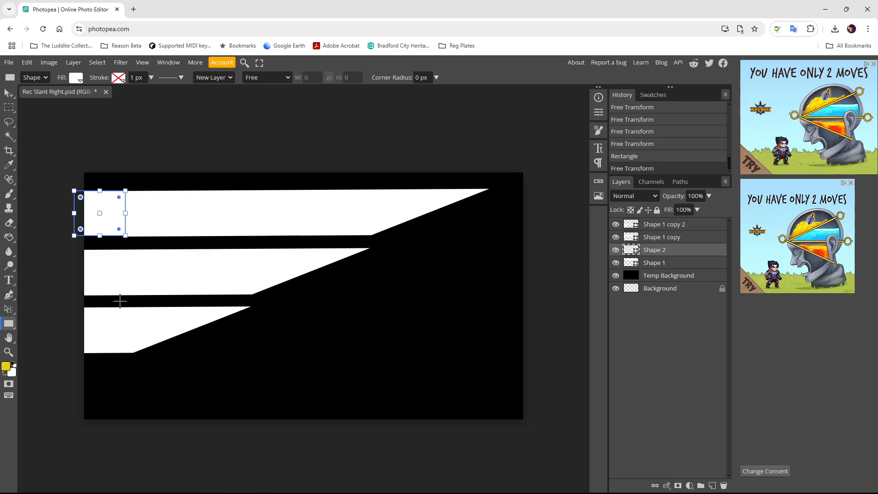
# - Nudge the top bar, Shape 1, into line with the new rectangle
pyautogui.click(8, 94)
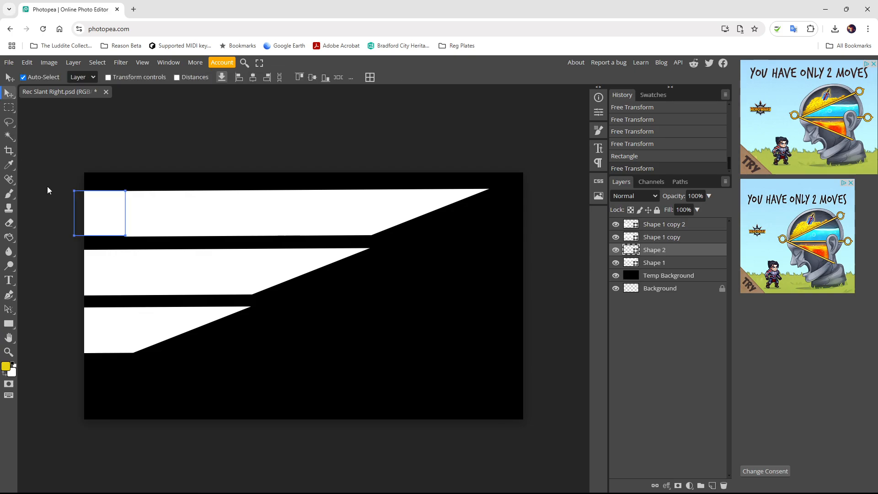
pyautogui.click(310, 306)
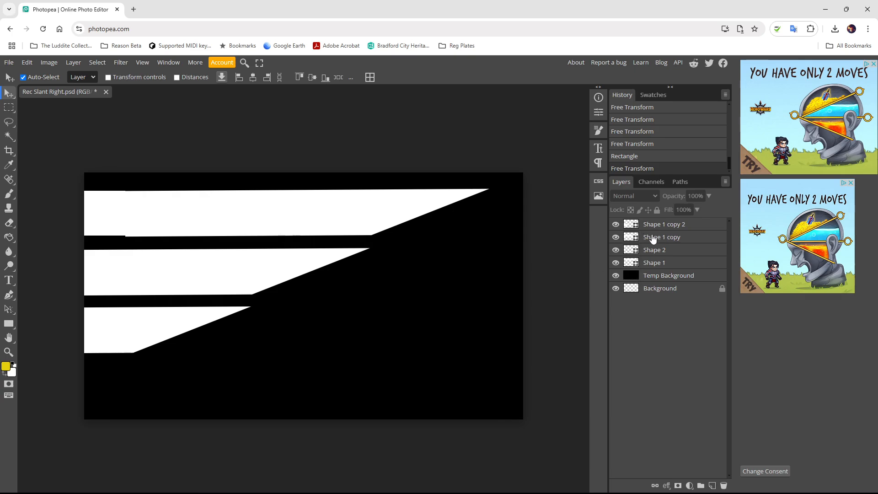
pyautogui.click(646, 264)
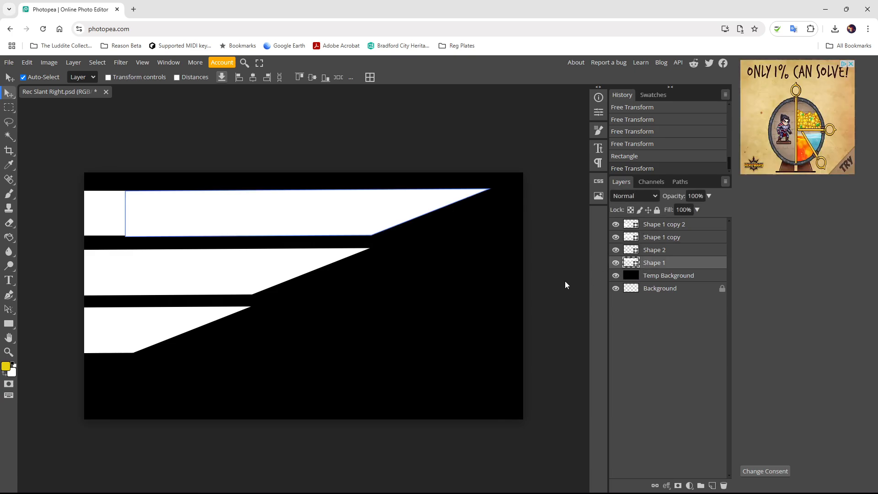
pyautogui.hotkey('ctrl', 't')
pyautogui.moveTo(98, 206); pyautogui.dragTo(99, 207)
pyautogui.moveTo(196, 219); pyautogui.dragTo(195, 219)
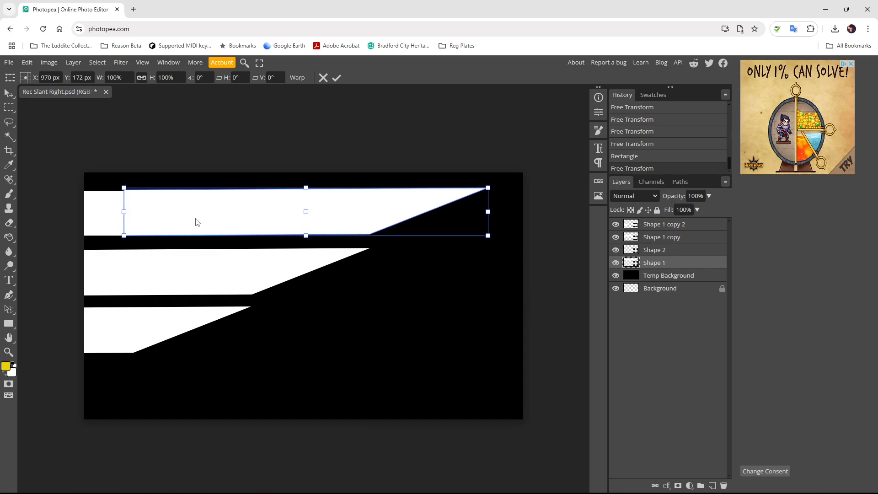
pyautogui.press('Return')
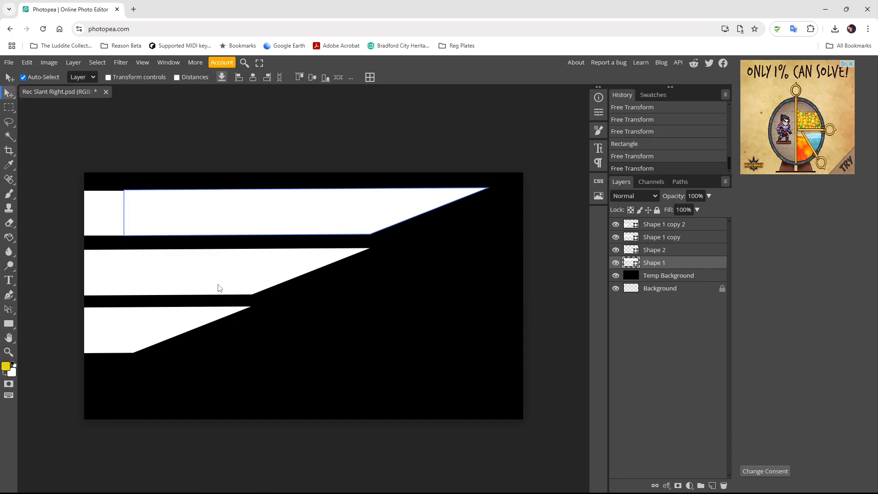
pyautogui.click(348, 301)
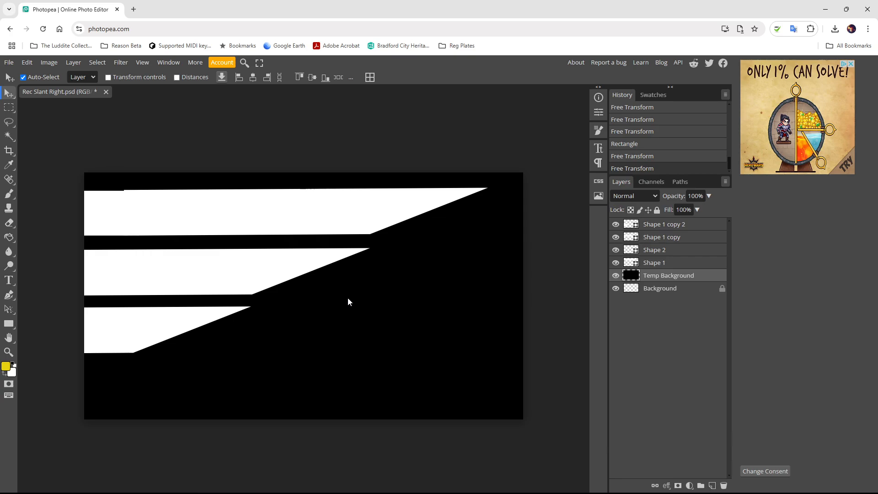
# - Undo the rectangle and the top bar nudges, then select Shape 1
pyautogui.hotkey('ctrl', 'z')
pyautogui.hotkey('ctrl', 'z')
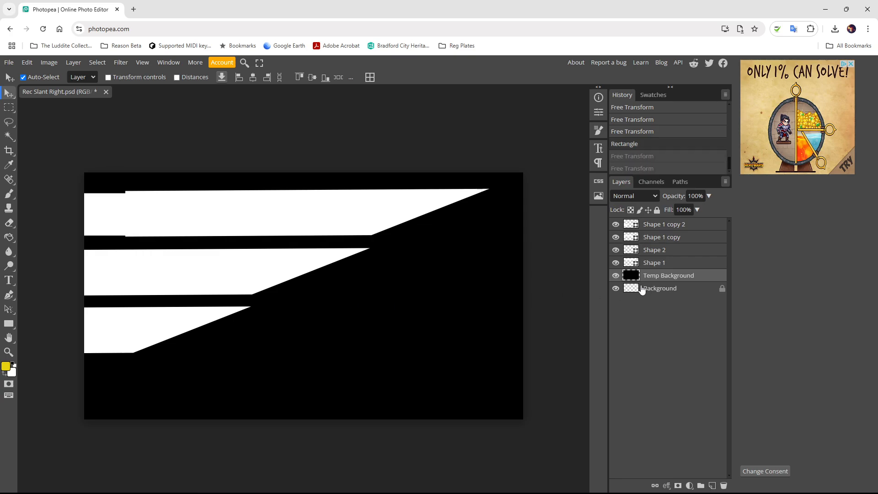
pyautogui.hotkey('ctrl', 'z')
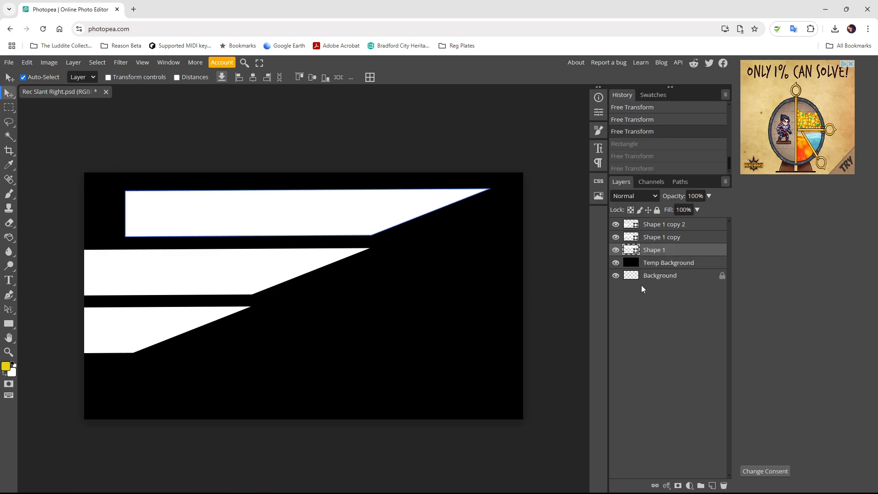
pyautogui.click(670, 227)
pyautogui.click(658, 250)
# - Draw a white rectangle at the top bar's left end on new Layer 1
pyautogui.click(711, 485)
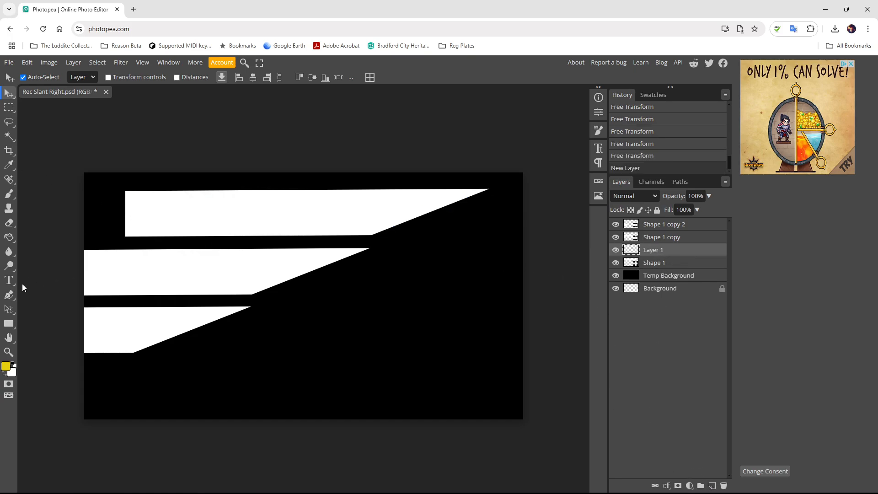
pyautogui.click(9, 323)
pyautogui.moveTo(125, 193); pyautogui.dragTo(102, 237)
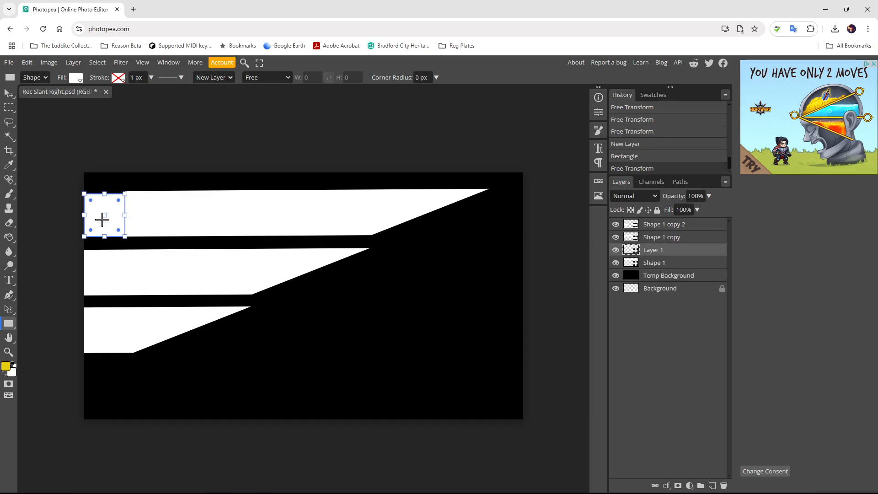
pyautogui.moveTo(104, 194); pyautogui.dragTo(105, 191)
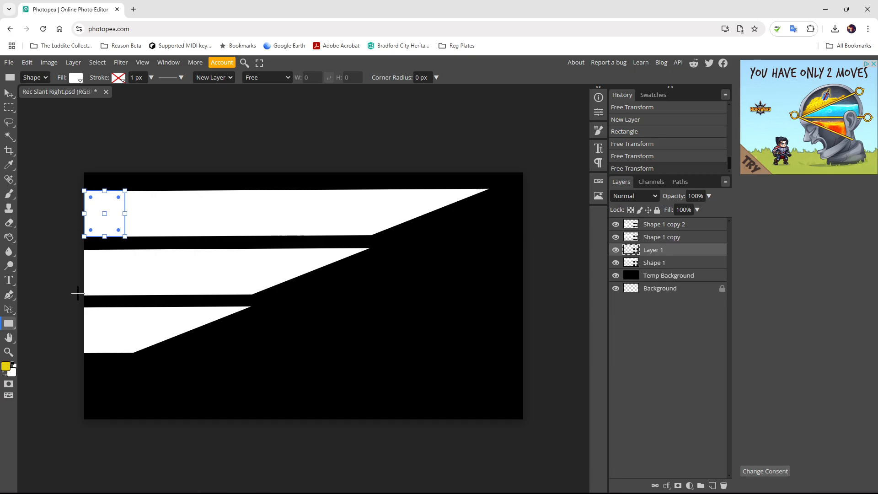
pyautogui.press('v')
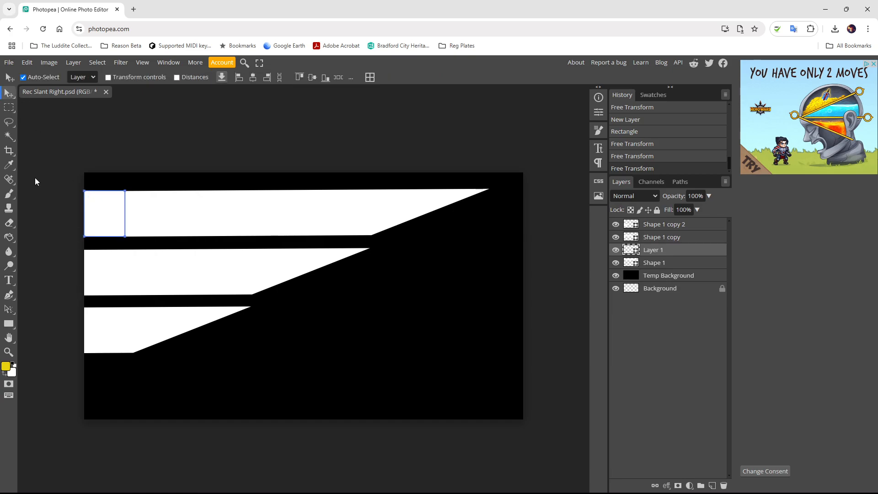
# - Move Layer 1 below Shape 1 and widen its rectangle to about 115.73% at bar height
pyautogui.click(646, 225)
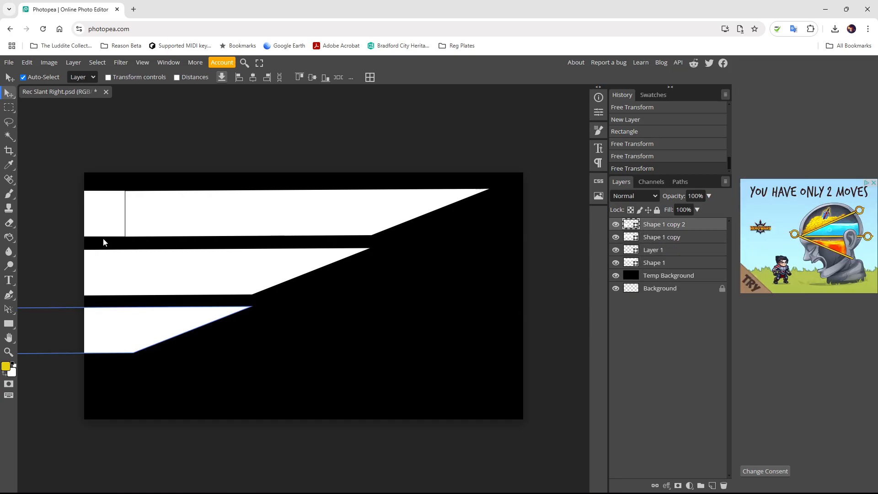
pyautogui.moveTo(653, 251); pyautogui.dragTo(653, 264)
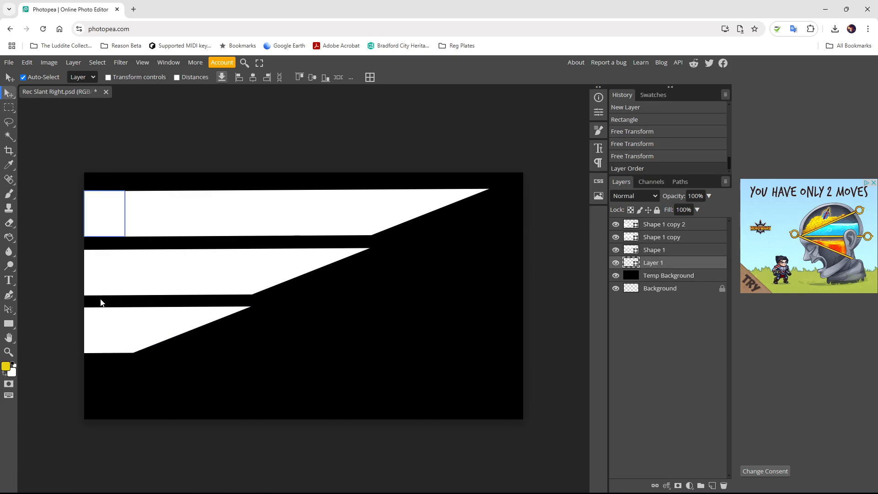
pyautogui.click(644, 225)
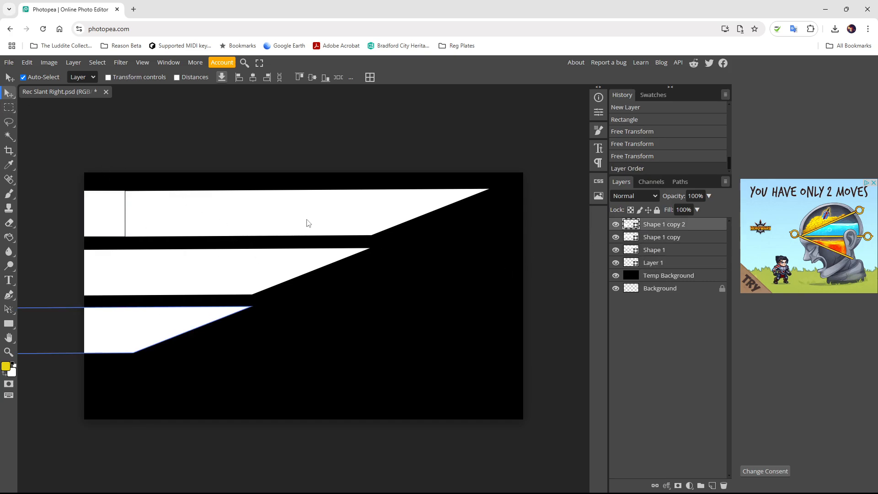
pyautogui.click(653, 267)
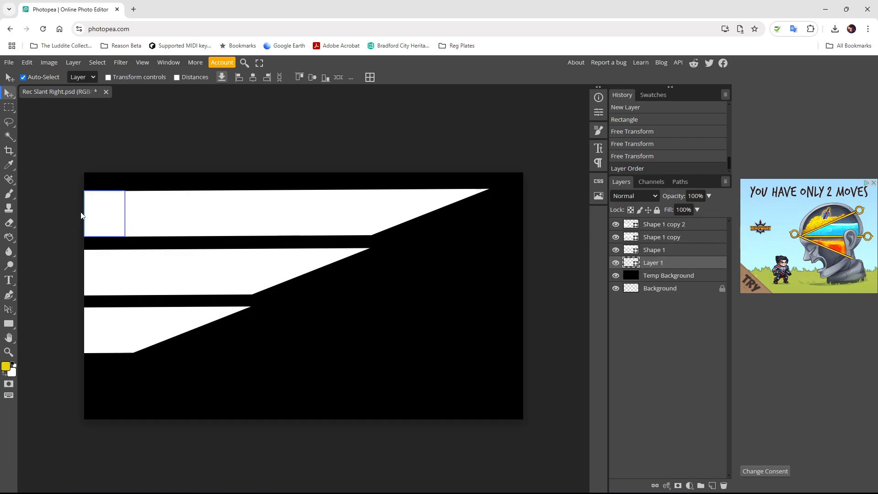
pyautogui.hotkey('ctrl', 't')
pyautogui.moveTo(125, 213); pyautogui.dragTo(111, 191)
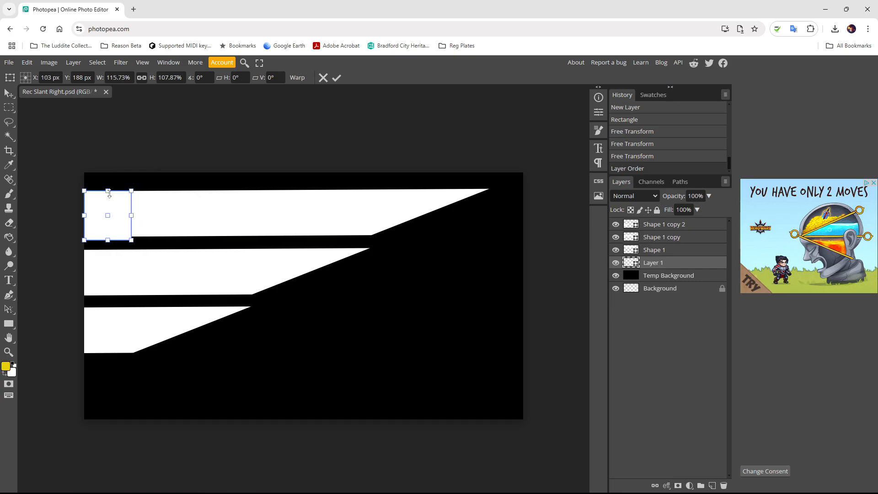
pyautogui.moveTo(107, 237); pyautogui.dragTo(107, 237)
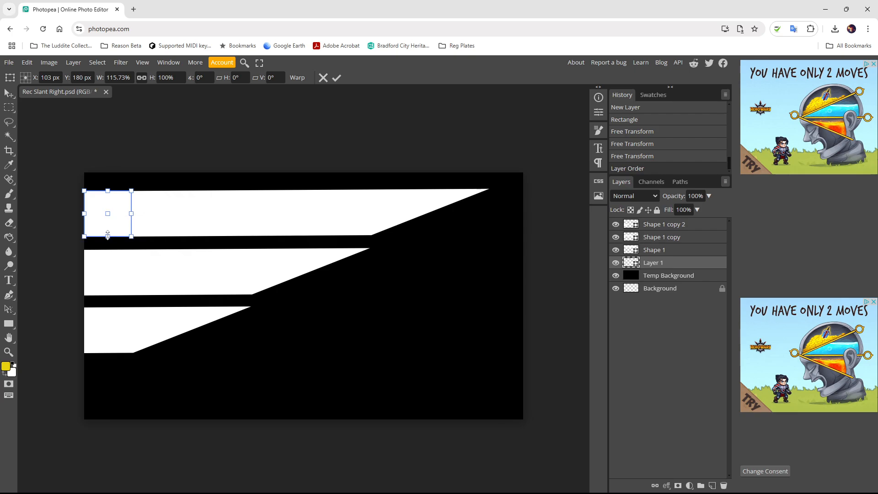
pyautogui.click(642, 229)
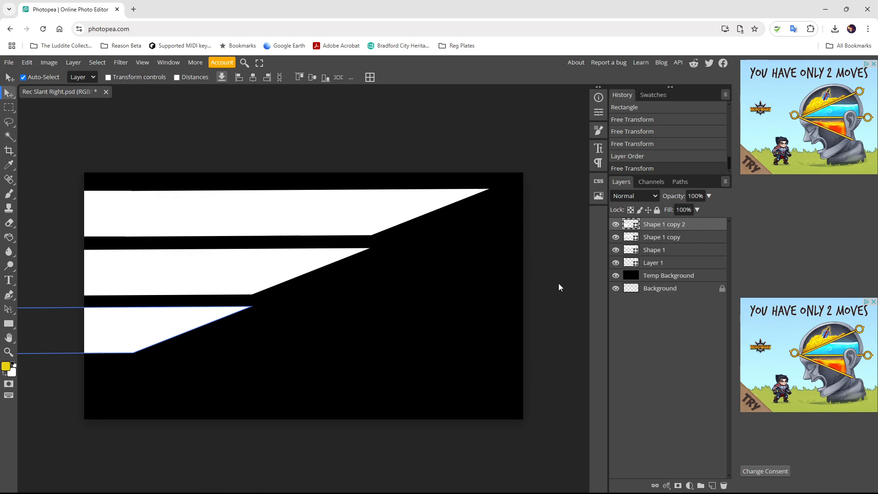
# - Hide Temp Background and save the design as '3x Rec Slant Right.psd'
pyautogui.click(614, 276)
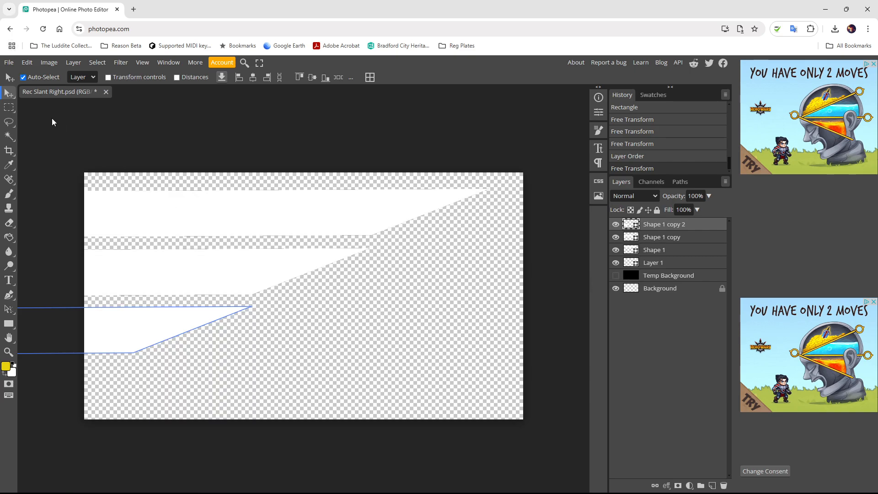
pyautogui.click(8, 62)
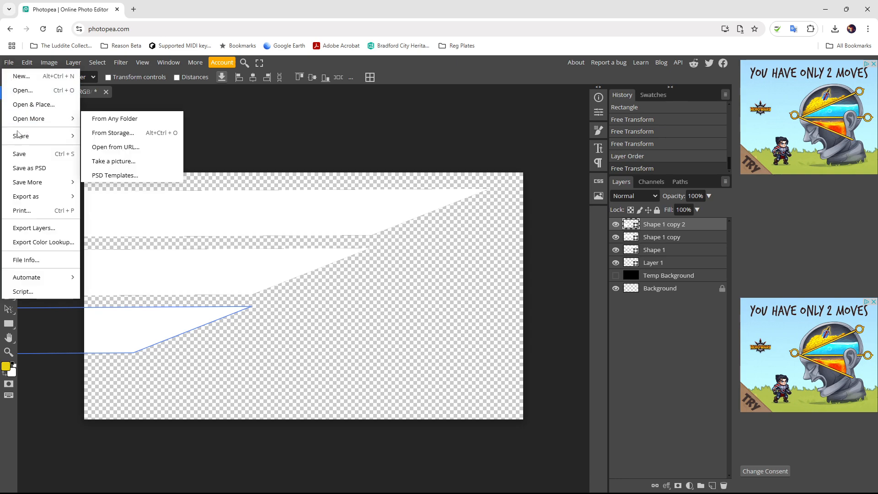
pyautogui.click(30, 168)
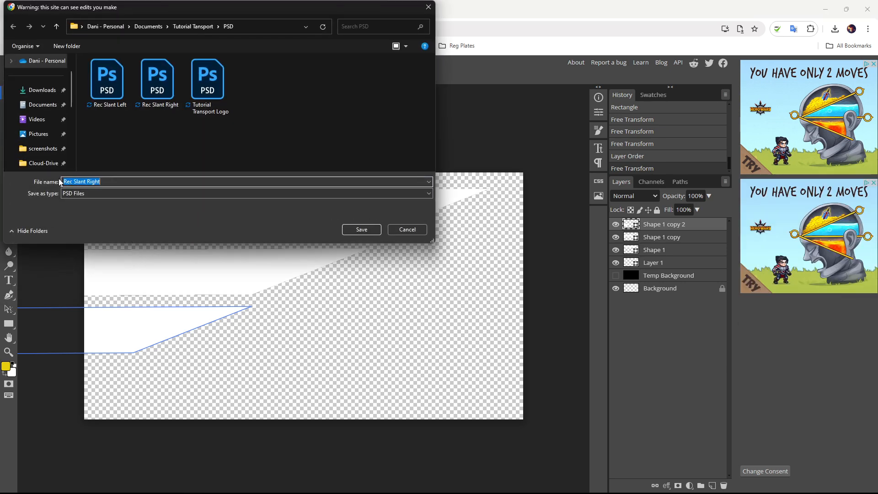
pyautogui.click(67, 181)
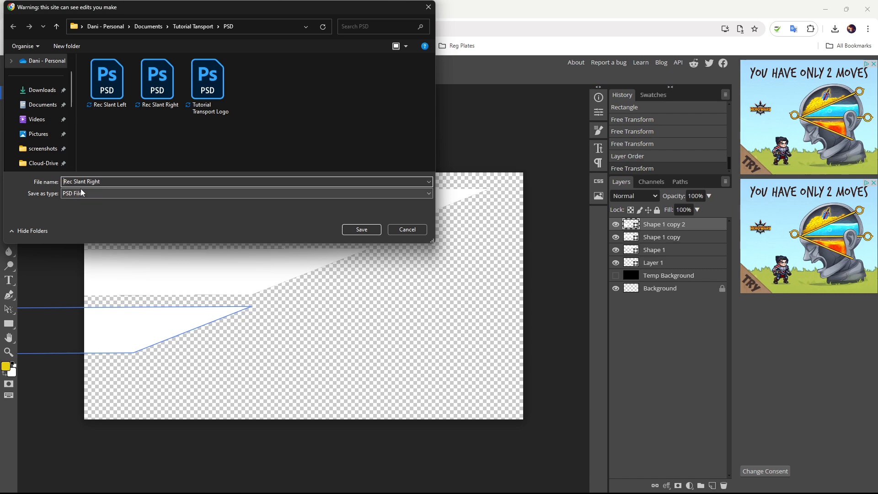
pyautogui.write('3x')
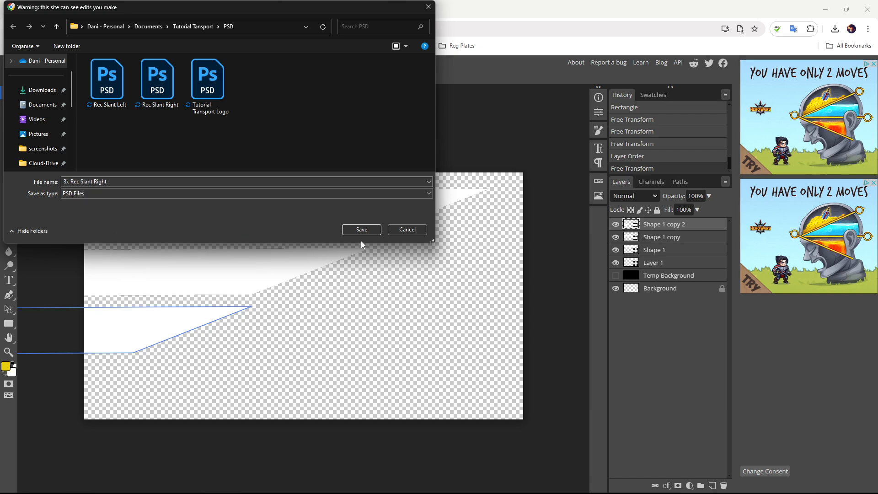
pyautogui.click(361, 230)
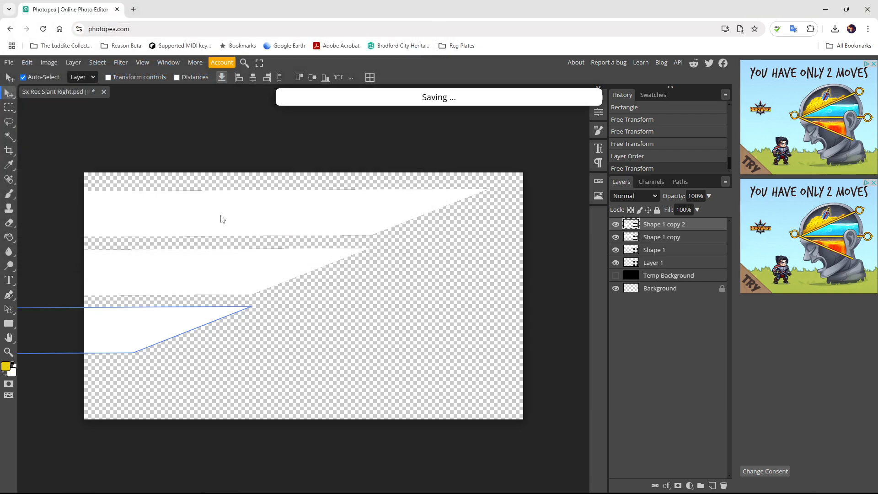
pyautogui.keyDown('shift'); pyautogui.click(654, 265); pyautogui.keyUp('shift')
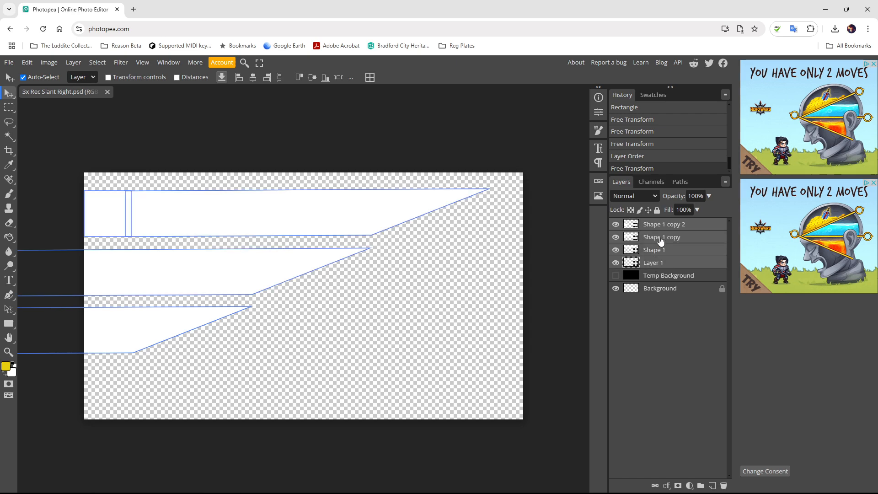
# - Merge the selected bar layers into Layer 1 and flip the image horizontally
pyautogui.rightClick(660, 240)
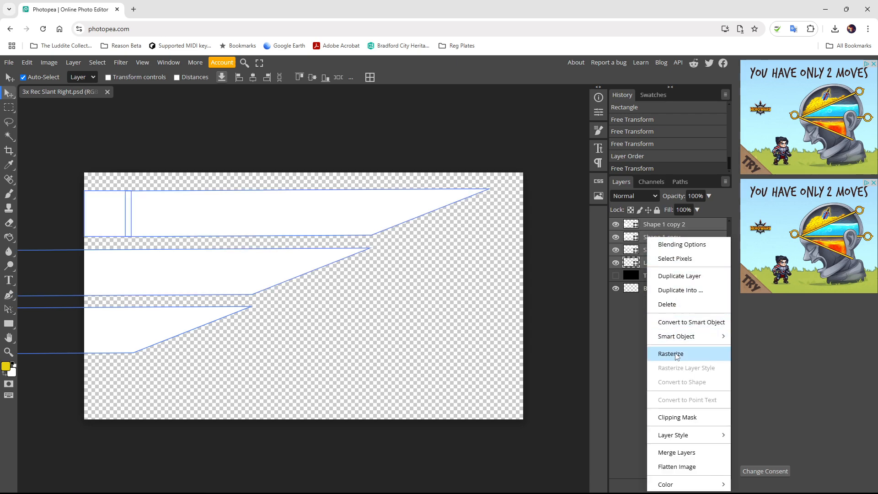
pyautogui.click(676, 452)
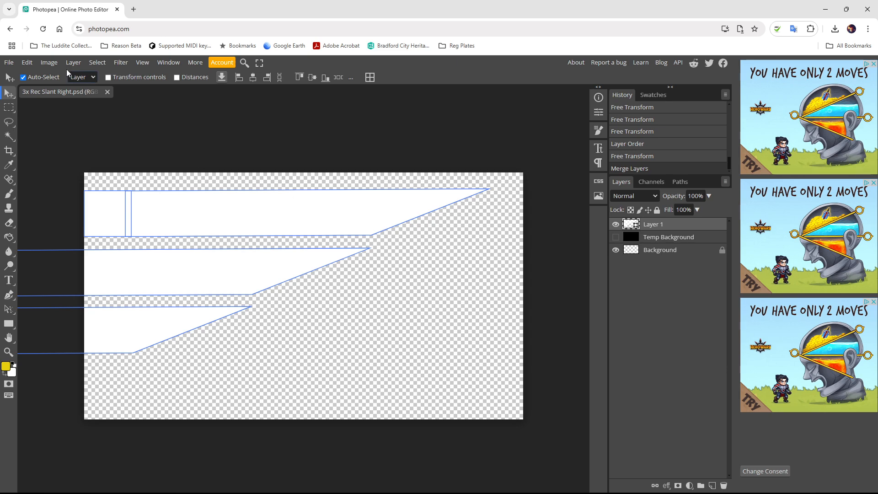
pyautogui.click(49, 63)
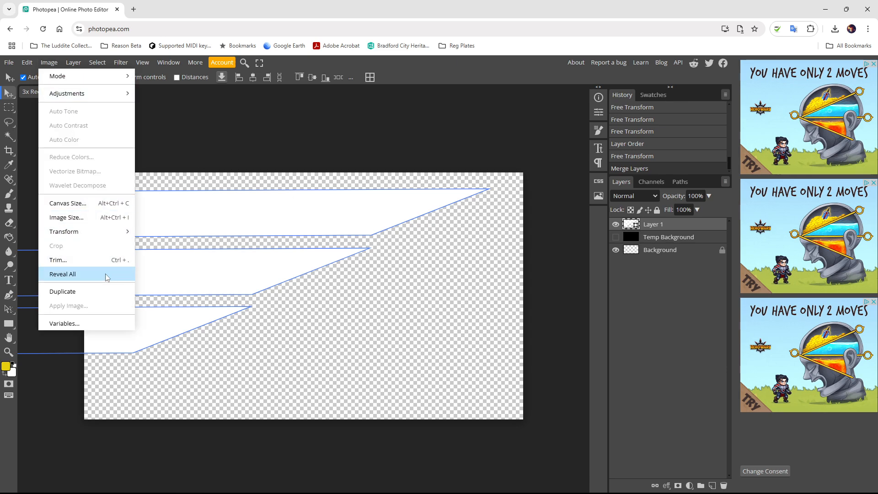
pyautogui.moveTo(109, 231)
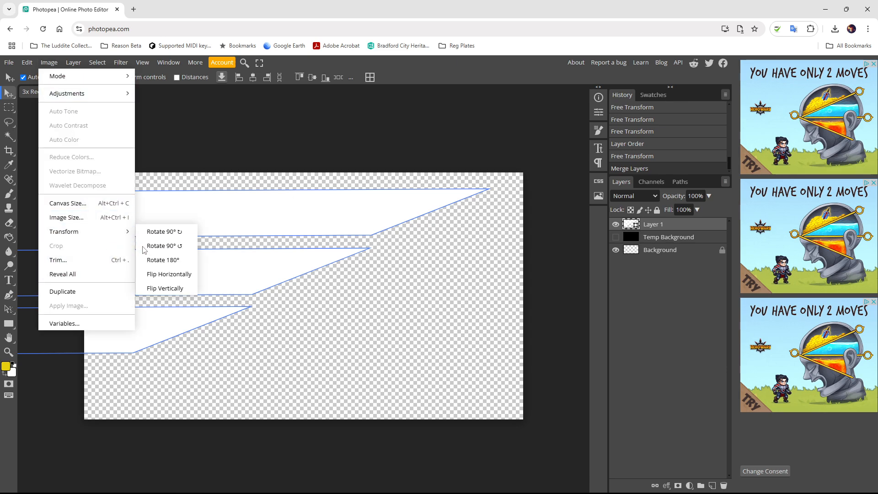
pyautogui.click(151, 270)
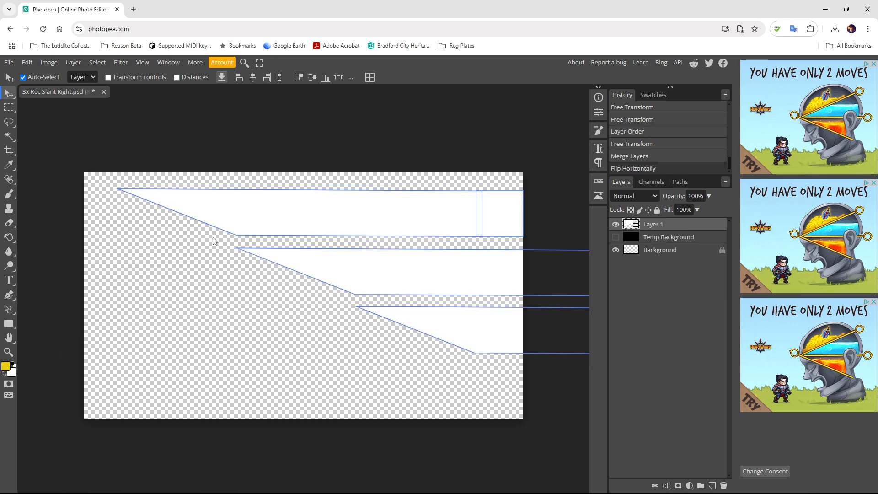
# - Save the mirrored design as '3x Rec Slant Left.psd' by changing Right to Left
pyautogui.click(8, 62)
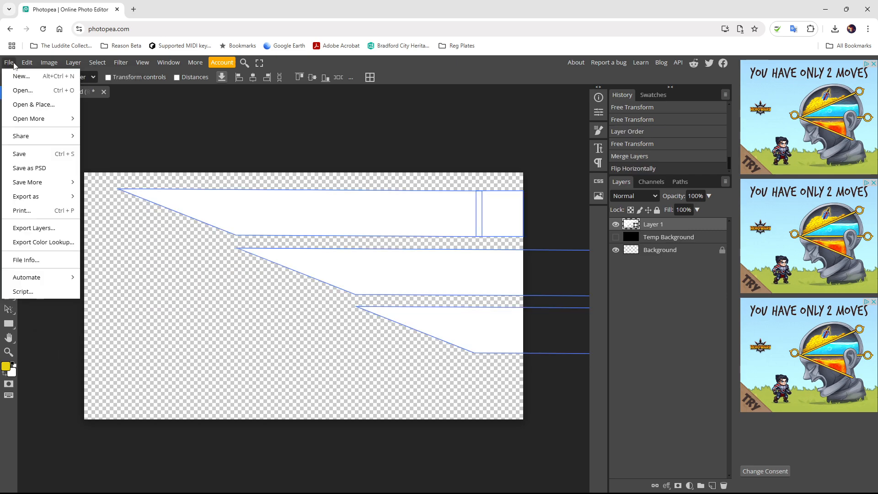
pyautogui.click(33, 171)
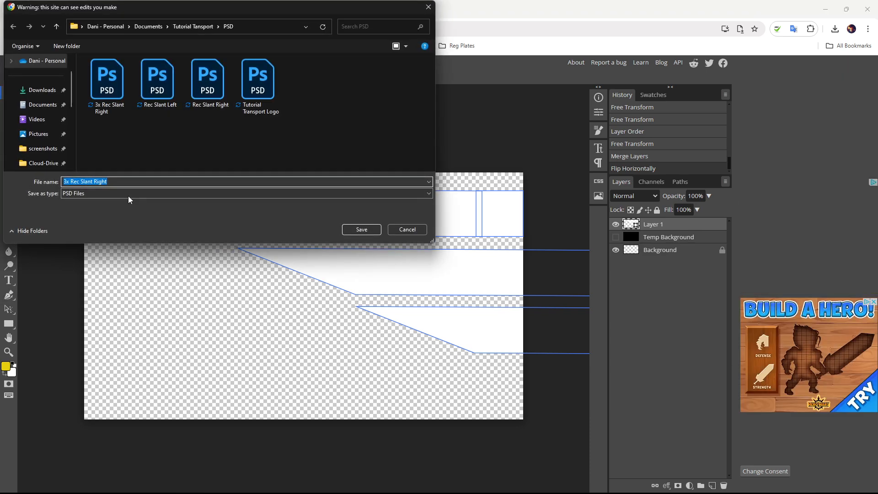
pyautogui.moveTo(123, 184); pyautogui.dragTo(103, 184)
pyautogui.write('Left')
pyautogui.click(353, 230)
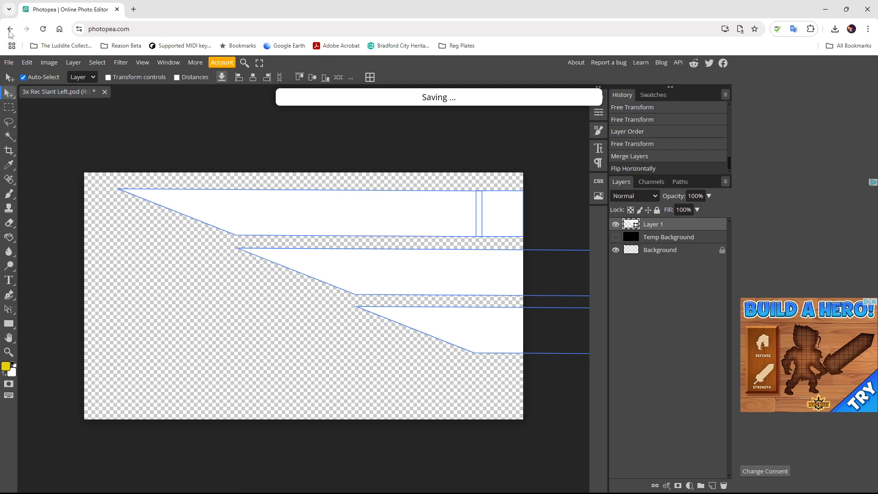
pyautogui.click(9, 63)
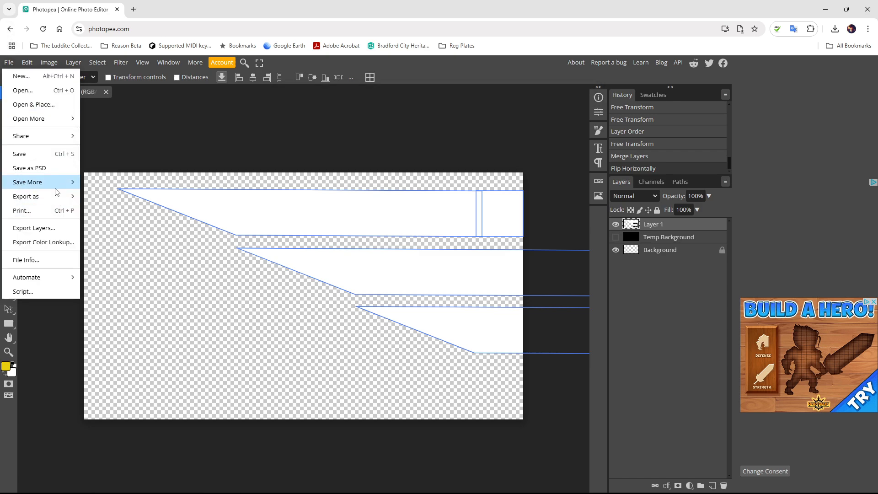
# - Export '3x Rec Slant Left.png' at 1920×1080 to Tutorial Transport, closing a second export window
pyautogui.moveTo(57, 196)
pyautogui.click(110, 196)
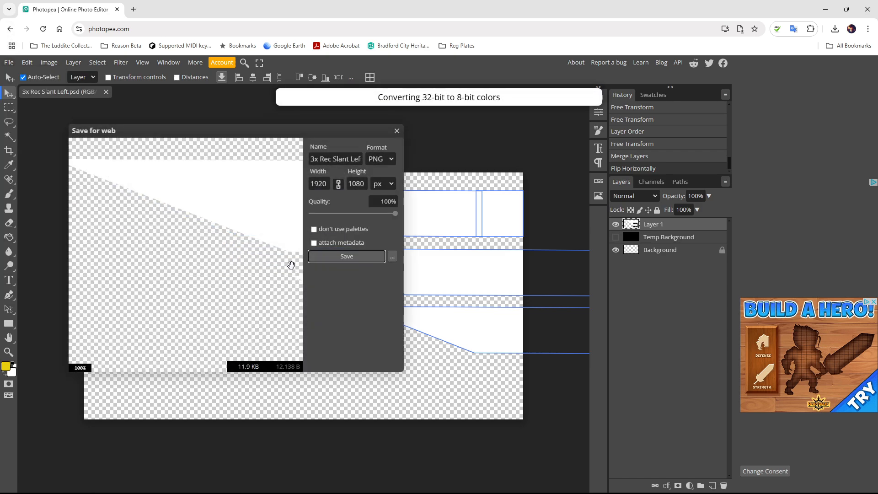
pyautogui.click(346, 256)
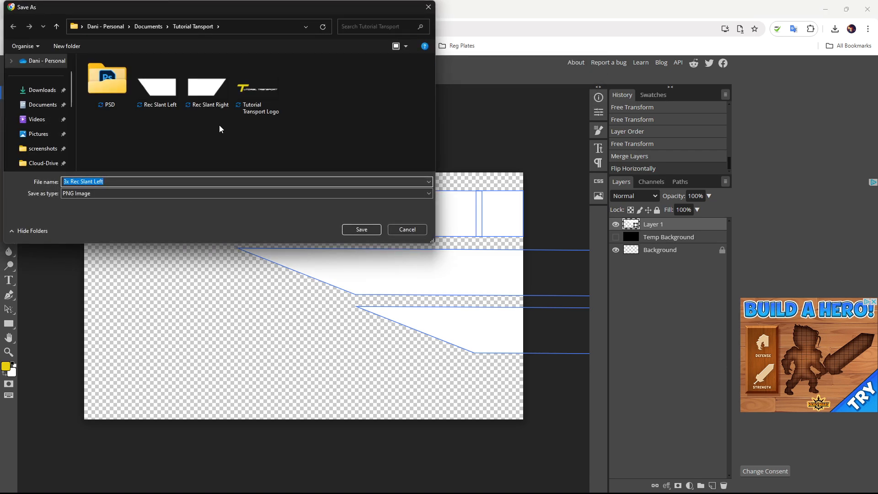
pyautogui.click(353, 229)
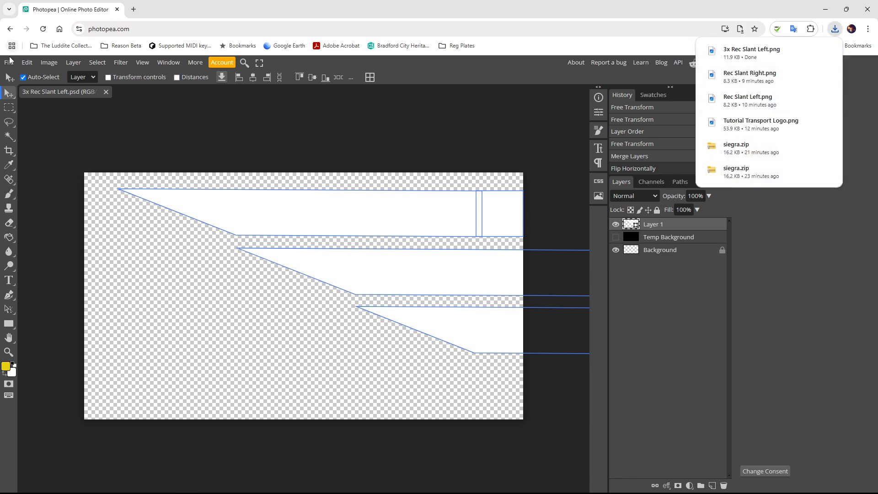
pyautogui.click(9, 61)
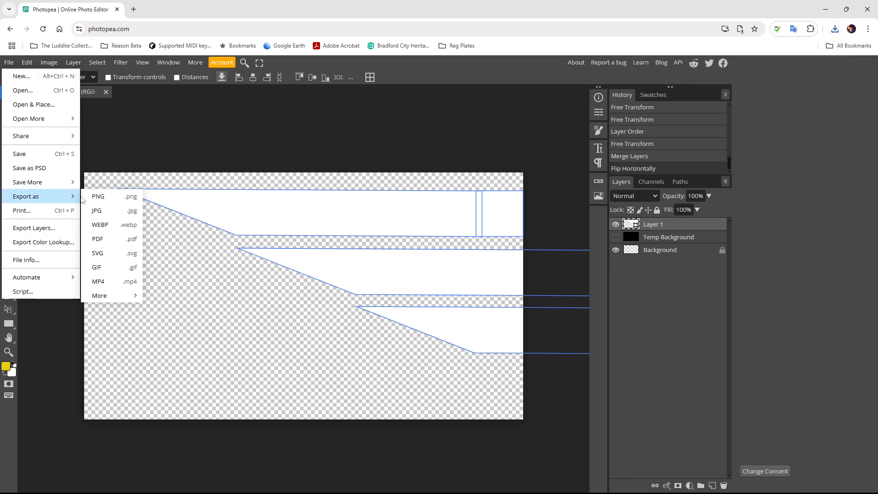
pyautogui.click(89, 197)
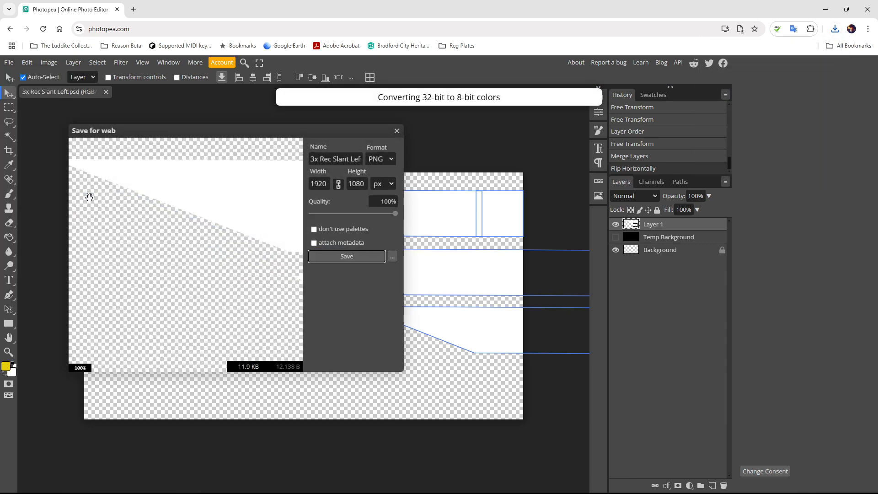
pyautogui.click(396, 133)
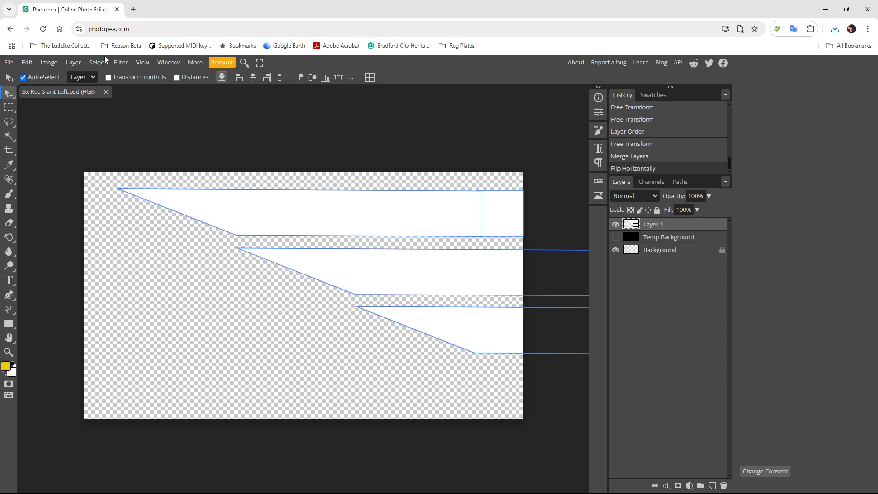
# - Flip the image horizontally so the three bars slant right again
pyautogui.click(49, 62)
pyautogui.moveTo(86, 226)
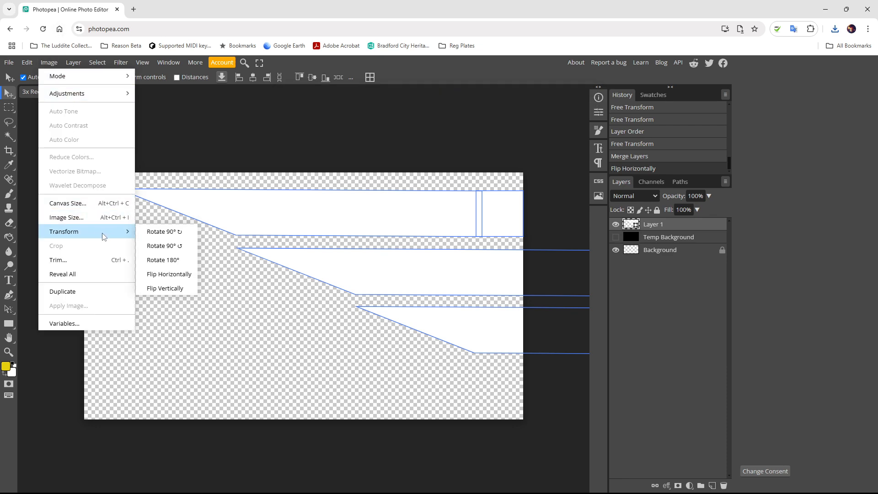
pyautogui.click(161, 278)
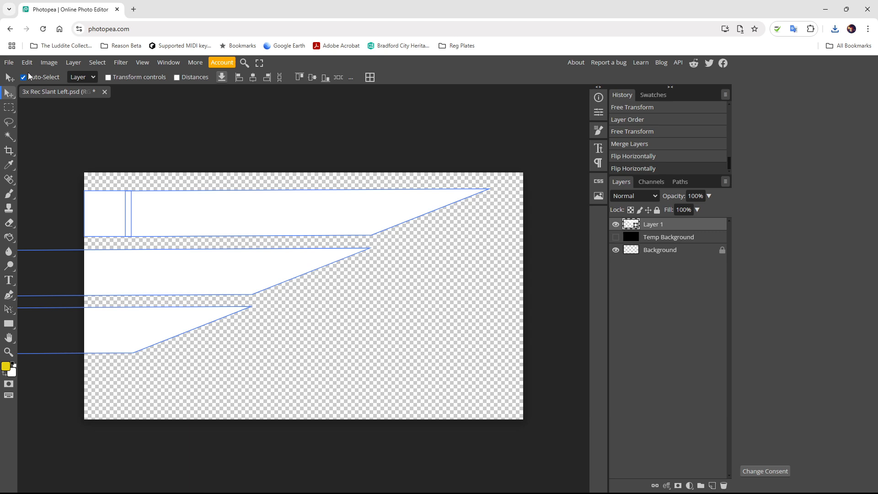
# - Export the design as a PNG named '3x Rec Slant Right'
pyautogui.click(11, 65)
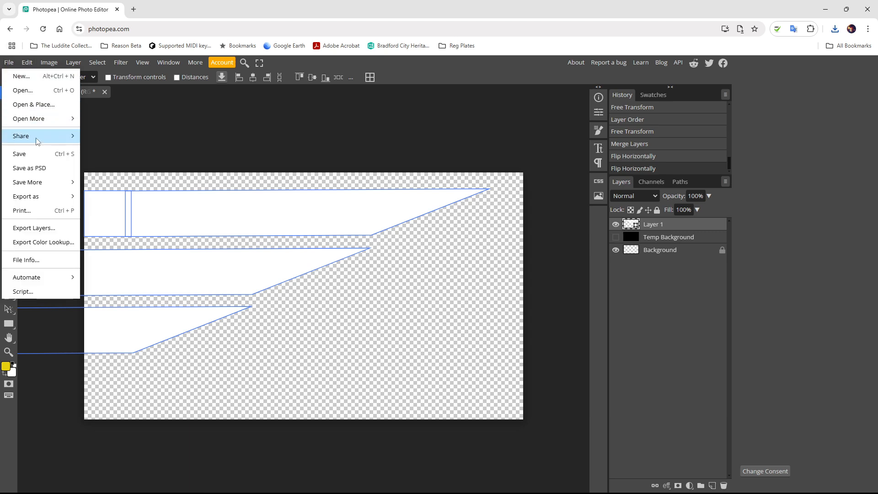
pyautogui.moveTo(49, 197)
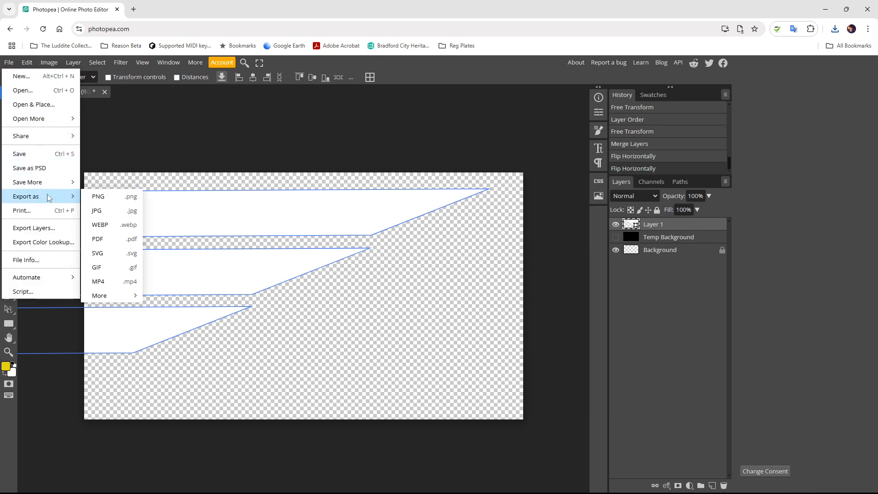
pyautogui.click(93, 197)
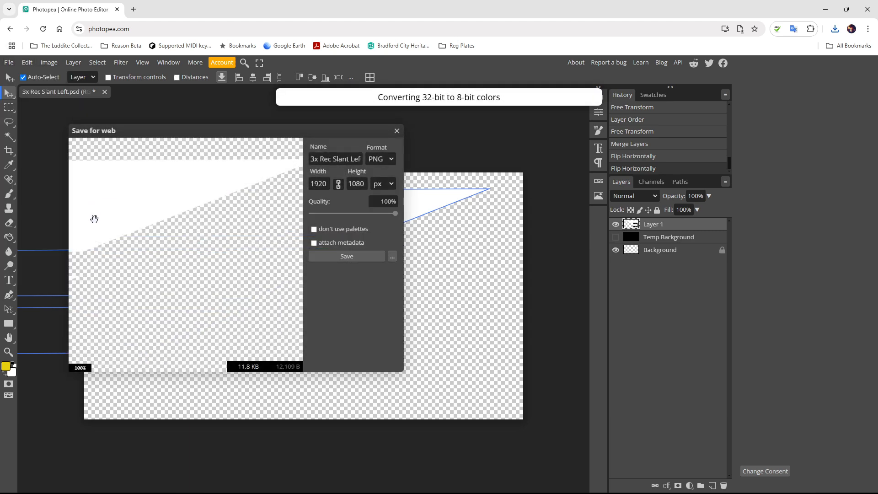
pyautogui.click(339, 256)
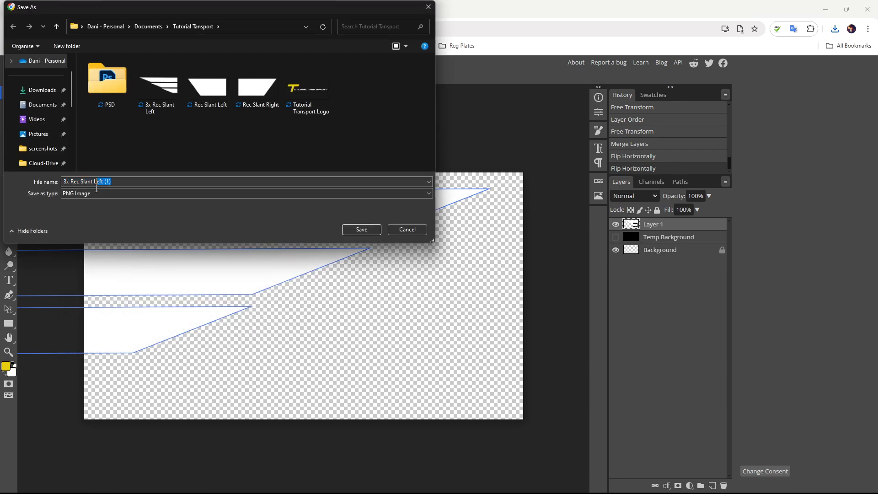
pyautogui.write('Right')
pyautogui.click(369, 233)
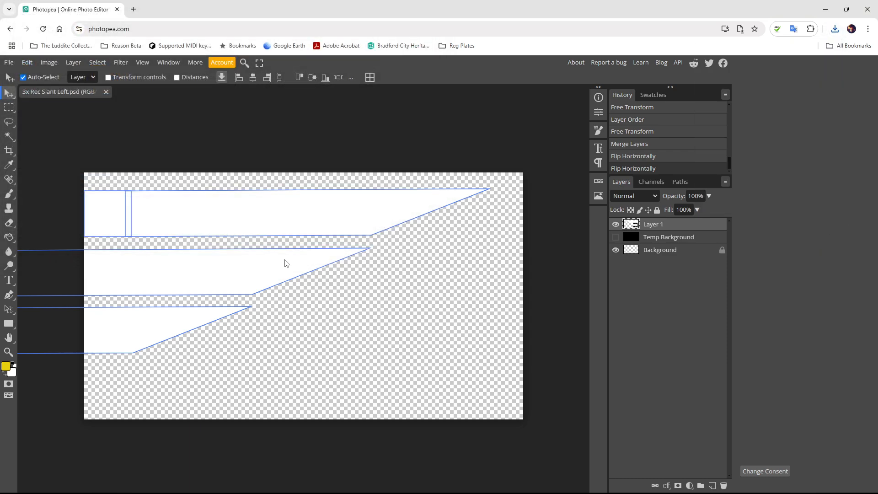
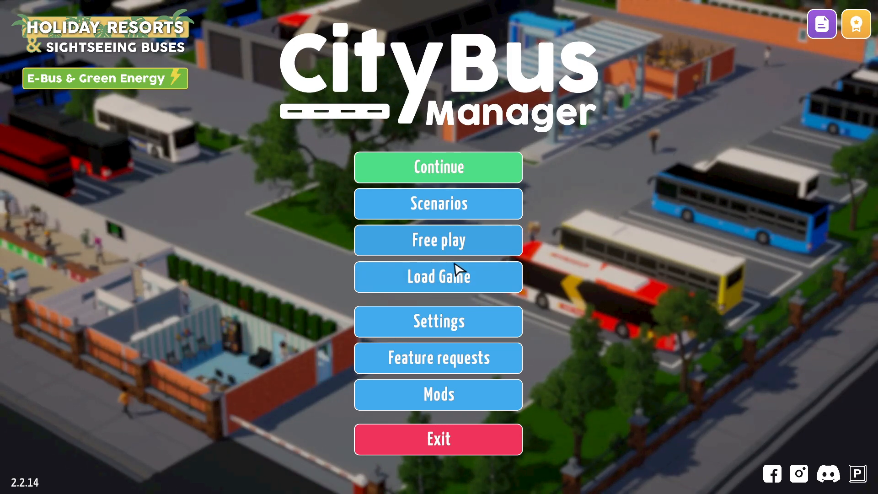
# - Start a free-play company named 'Tutorual Transport Livery' with West Bromwich, Great Britain as starting city
pyautogui.click(442, 247)
pyautogui.click(377, 147)
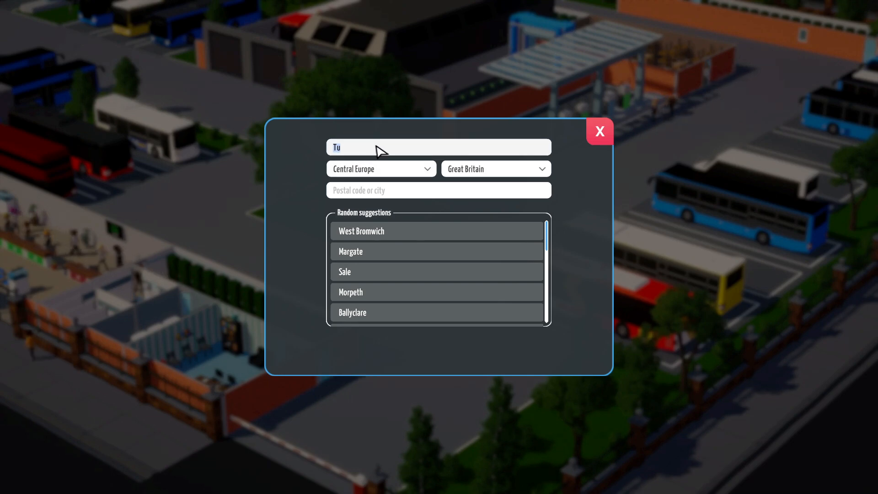
pyautogui.click(372, 143)
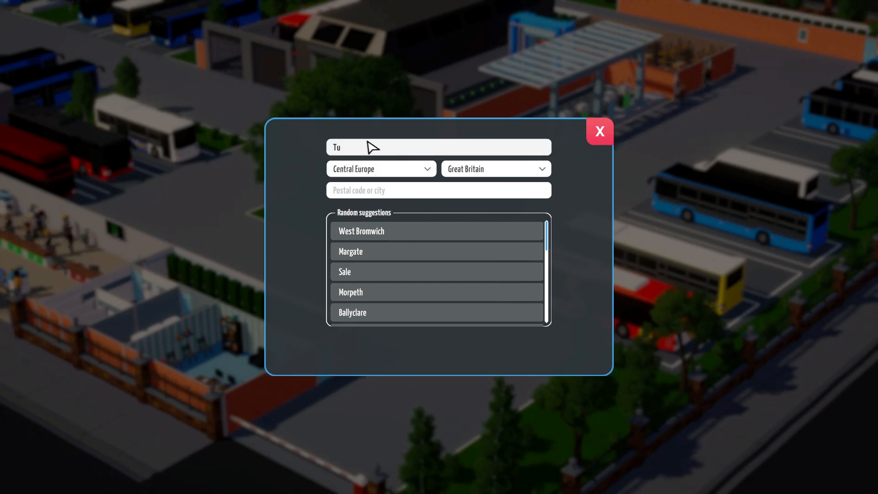
pyautogui.write('to')
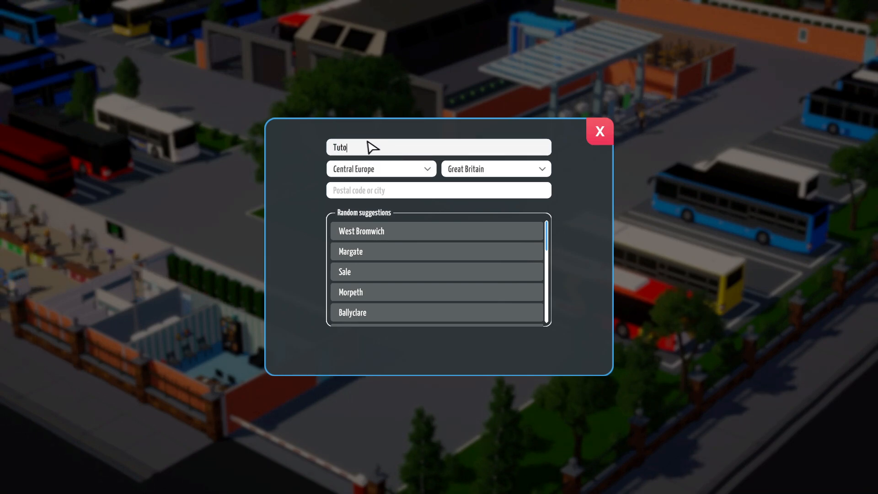
pyautogui.write('rual ')
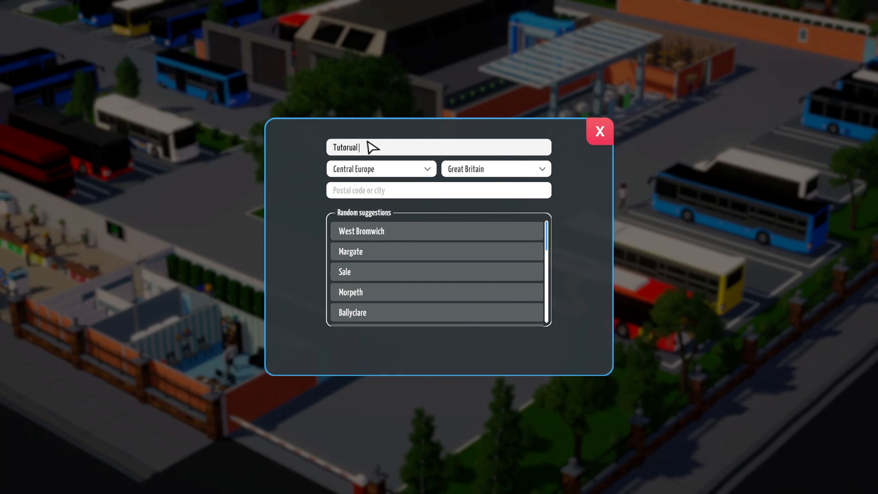
pyautogui.write('Transpo')
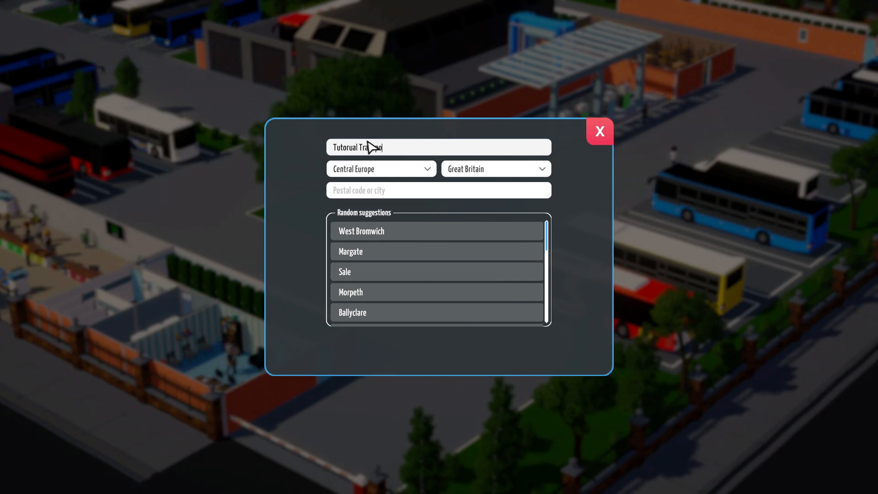
pyautogui.write('rt L')
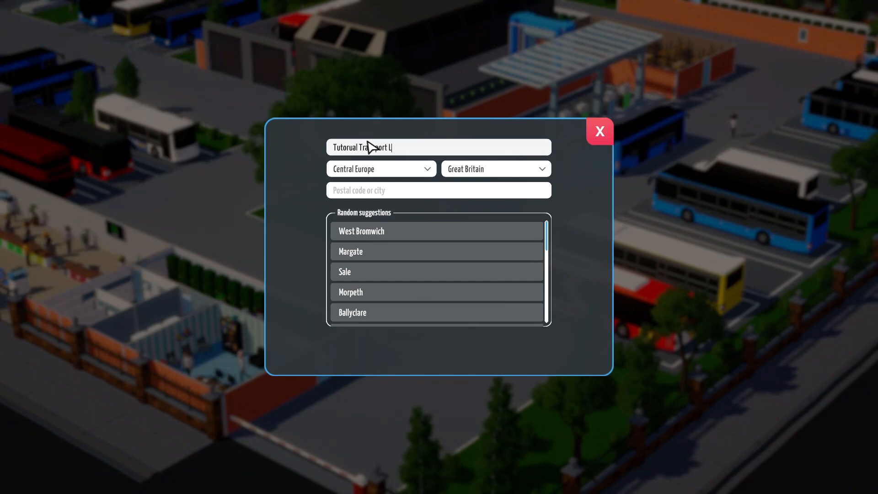
pyautogui.write('ivery')
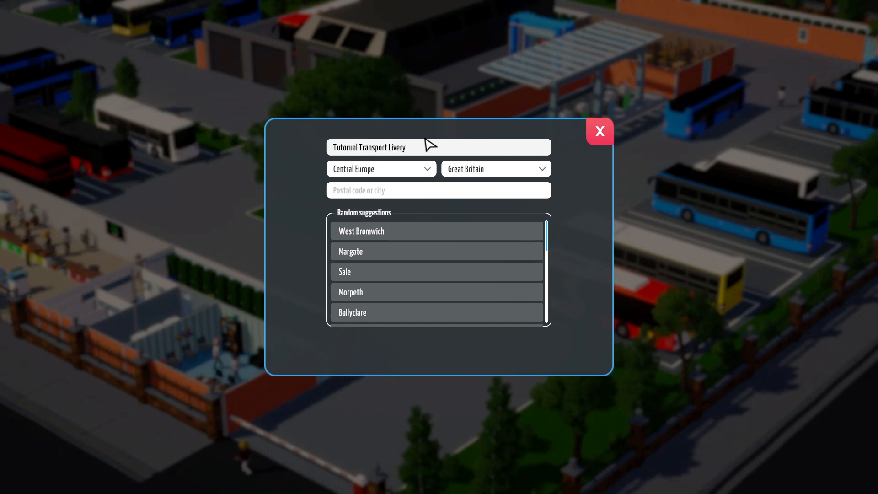
pyautogui.click(411, 229)
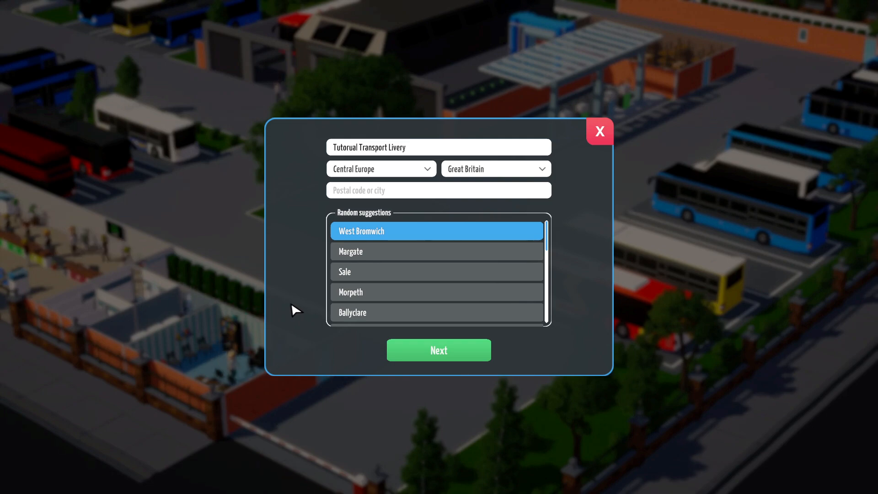
# - Choose Sandbox mode on the Village background with €999,999,999 capital and start the game
pyautogui.click(436, 355)
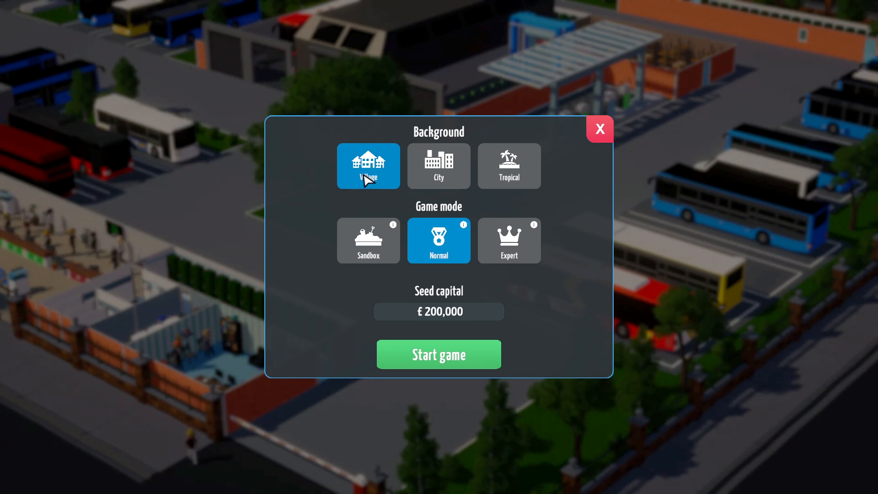
pyautogui.click(371, 249)
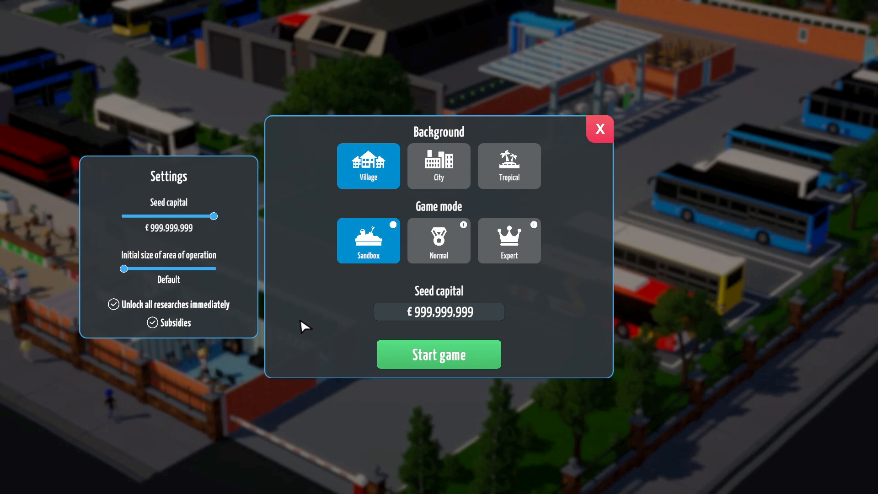
pyautogui.click(453, 363)
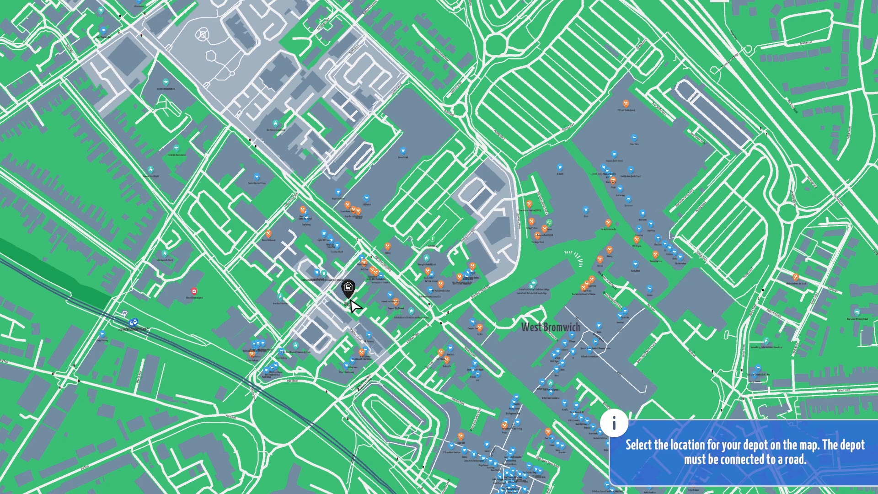
# - Pan across West Bromwich's railway, town centre and east side to scout depot sites
pyautogui.moveTo(347, 282)
pyautogui.mouseDown()
pyautogui.moveTo(307, 324)
pyautogui.moveTo(345, 300)
pyautogui.moveTo(397, 242)
pyautogui.mouseUp()
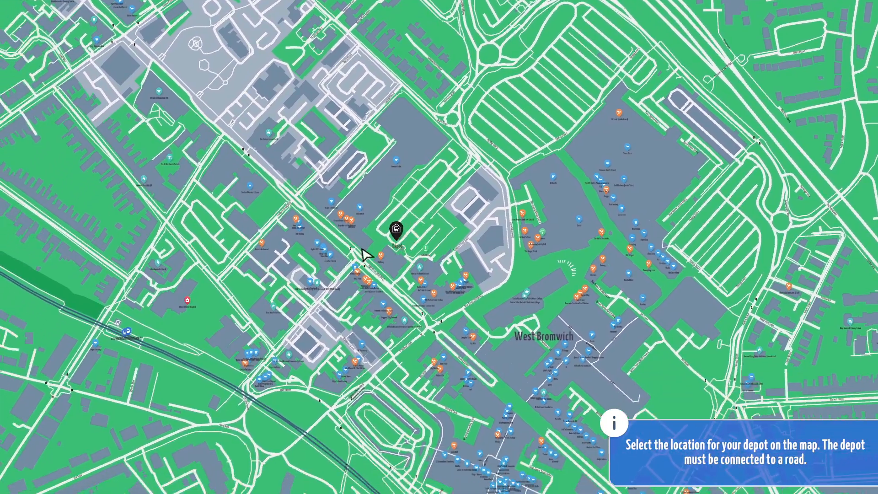
pyautogui.moveTo(274, 253); pyautogui.dragTo(430, 264)
pyautogui.moveTo(247, 253); pyautogui.dragTo(387, 307)
pyautogui.moveTo(355, 278); pyautogui.dragTo(363, 251)
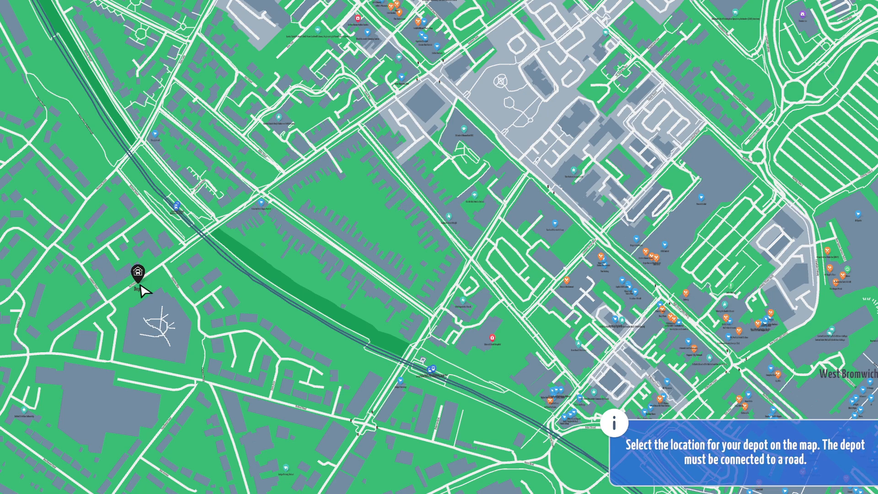
pyautogui.moveTo(315, 254); pyautogui.dragTo(182, 267)
pyautogui.moveTo(299, 238); pyautogui.dragTo(202, 265)
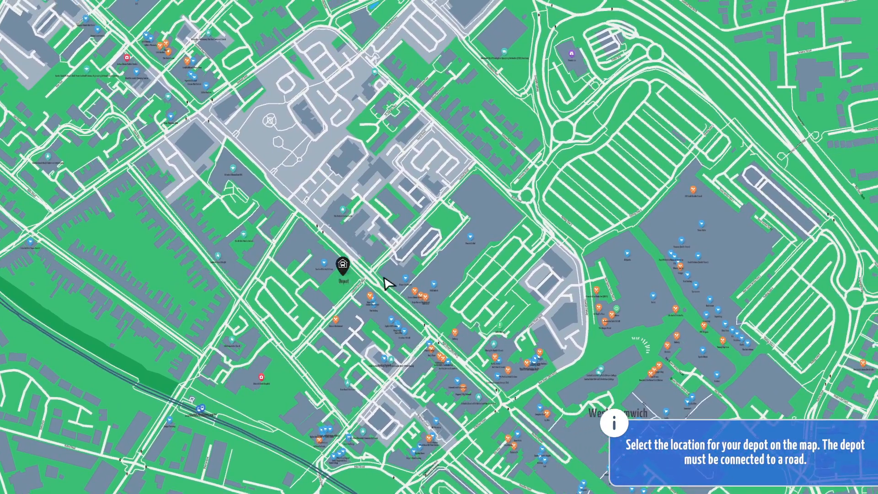
pyautogui.moveTo(400, 306); pyautogui.dragTo(404, 277)
pyautogui.moveTo(410, 311)
pyautogui.mouseDown()
pyautogui.moveTo(264, 172)
pyautogui.moveTo(219, 168)
pyautogui.mouseUp()
pyautogui.moveTo(414, 212); pyautogui.dragTo(317, 303)
pyautogui.moveTo(405, 234); pyautogui.dragTo(220, 86)
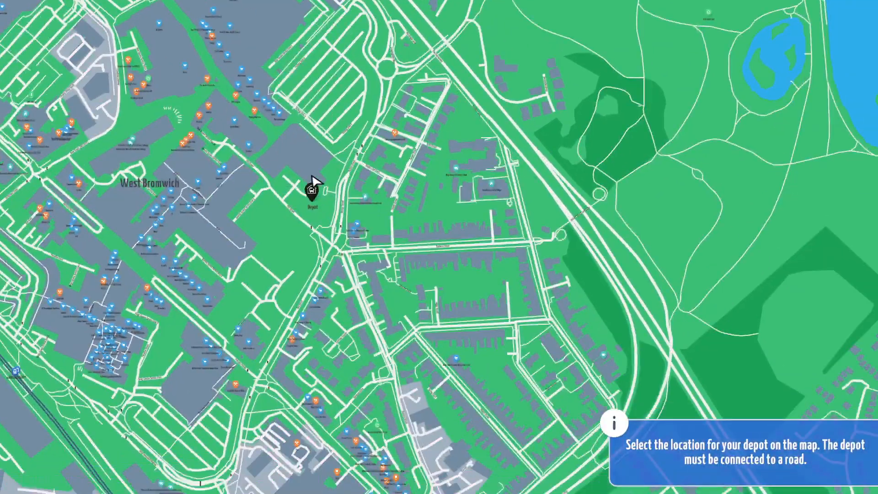
pyautogui.moveTo(313, 199); pyautogui.dragTo(268, 73)
pyautogui.moveTo(235, 244); pyautogui.dragTo(322, 145)
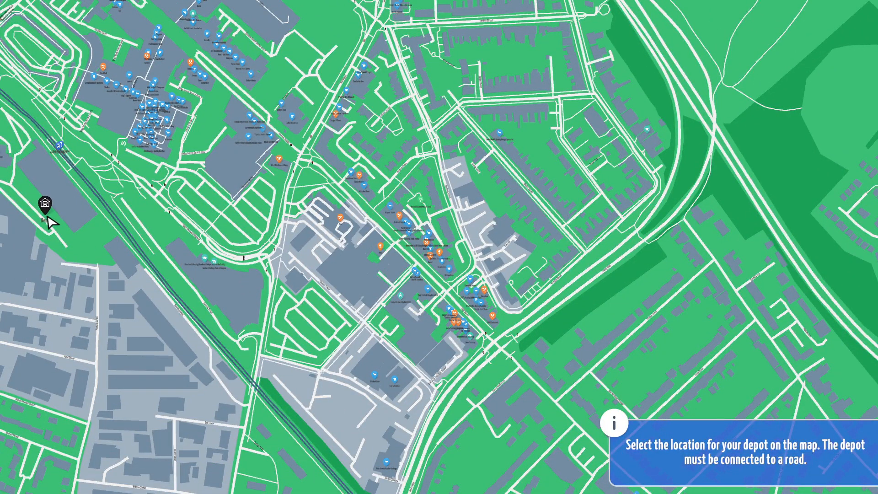
# - Zoom in near Price Street and pick a road-side plot for the depot
pyautogui.moveTo(48, 218); pyautogui.dragTo(48, 217)
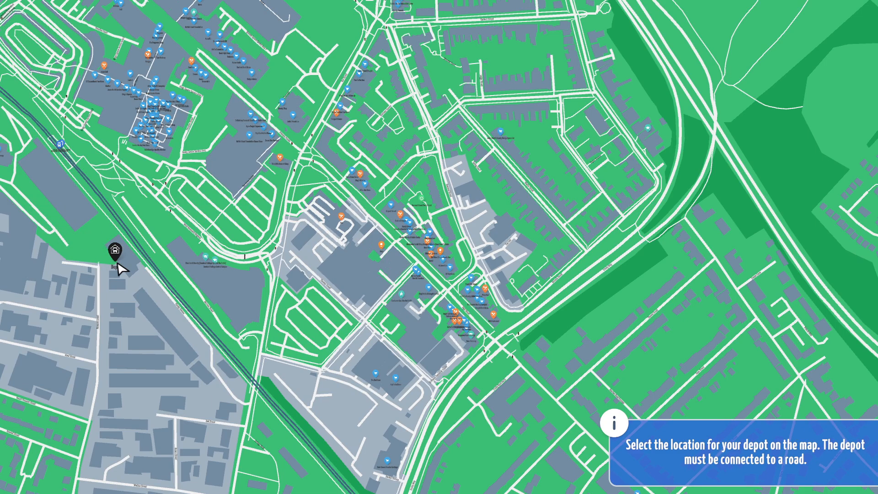
pyautogui.scroll(8, 251, 280)
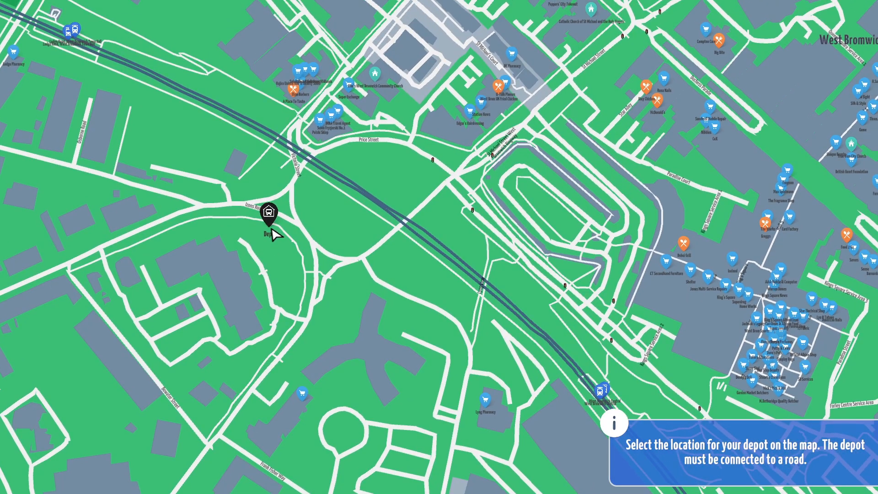
pyautogui.moveTo(293, 203); pyautogui.dragTo(299, 166)
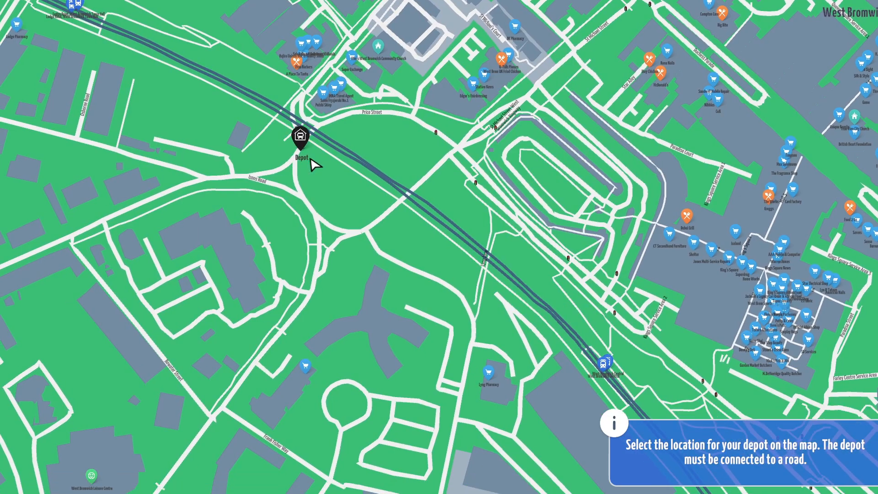
pyautogui.moveTo(363, 230); pyautogui.dragTo(302, 133)
pyautogui.moveTo(383, 173); pyautogui.dragTo(322, 98)
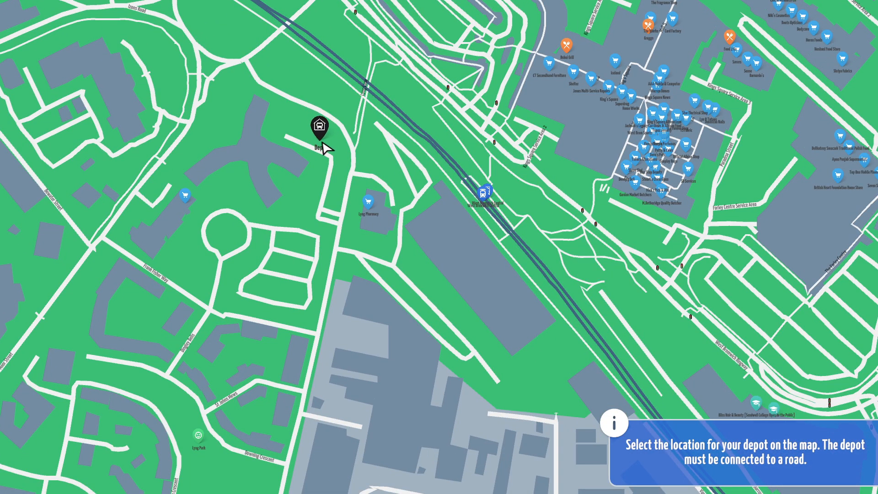
pyautogui.moveTo(277, 120); pyautogui.dragTo(348, 178)
pyautogui.click(357, 153)
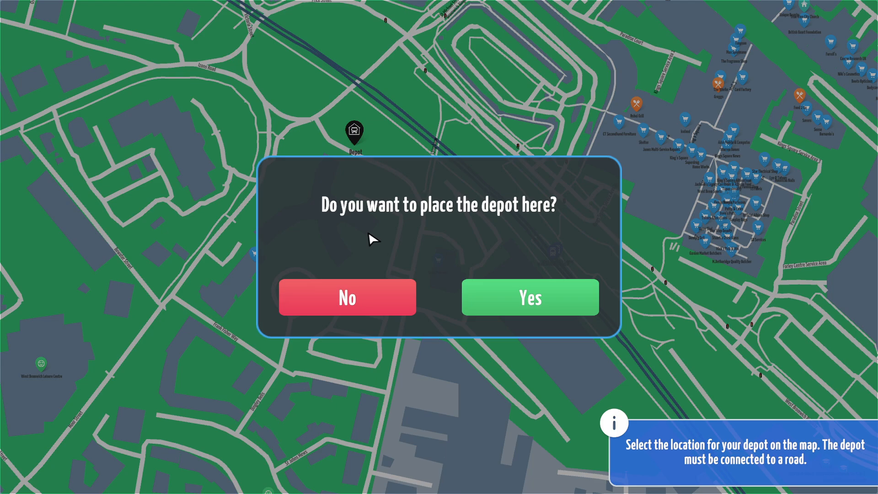
# - Confirm the depot site, frame its office, driveway and barrier, and open the build categories
pyautogui.click(515, 300)
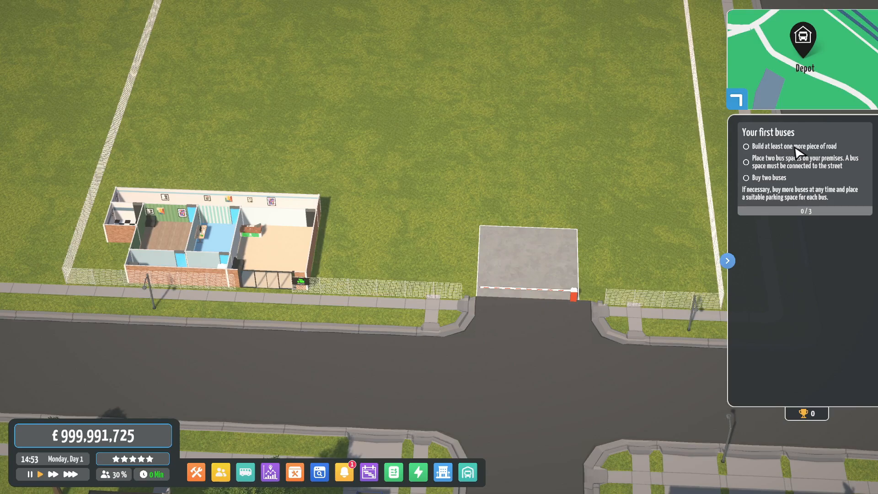
pyautogui.moveTo(433, 200); pyautogui.dragTo(442, 210)
pyautogui.scroll(3, 377, 236)
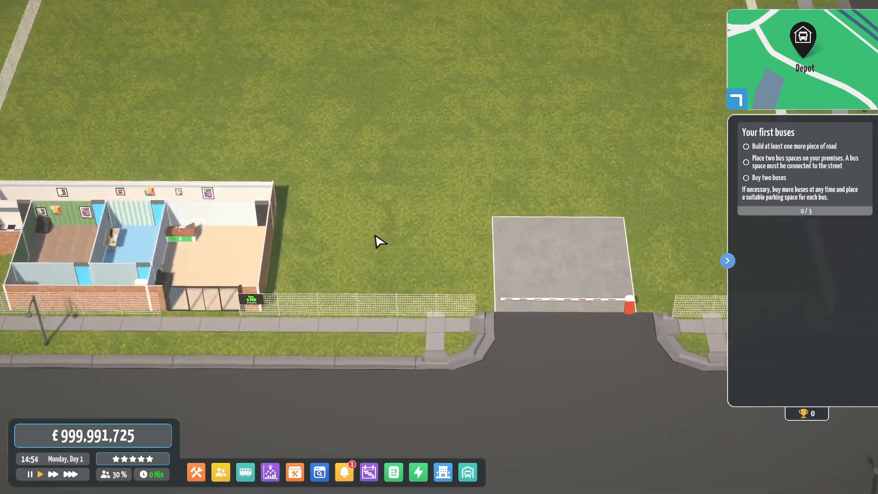
pyautogui.moveTo(387, 231); pyautogui.dragTo(543, 233)
pyautogui.moveTo(451, 236); pyautogui.dragTo(539, 228)
pyautogui.moveTo(82, 293); pyautogui.dragTo(441, 257)
pyautogui.moveTo(513, 251); pyautogui.dragTo(350, 235)
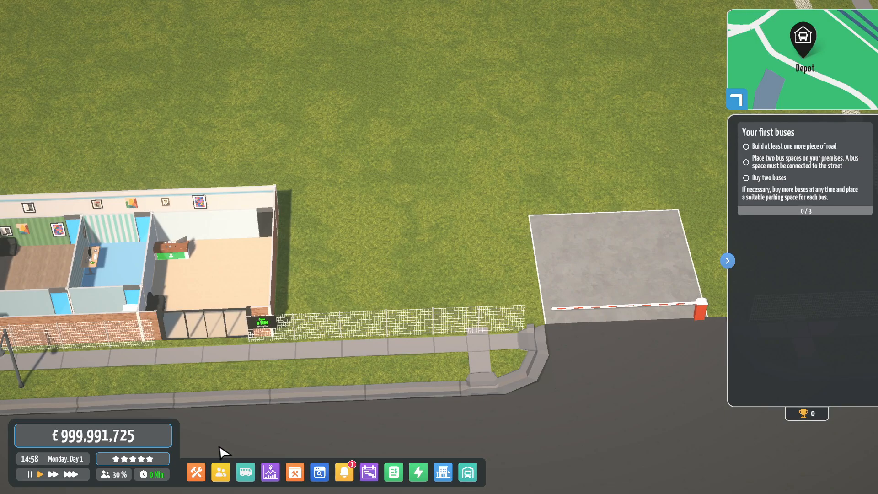
pyautogui.click(196, 471)
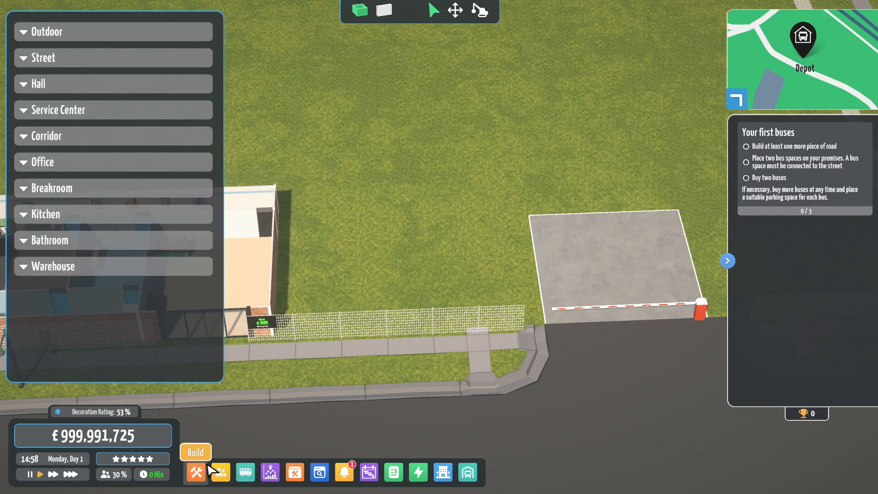
# - Extend the depot driveway with two street tiles above the concrete lot
pyautogui.click(132, 58)
pyautogui.click(603, 176)
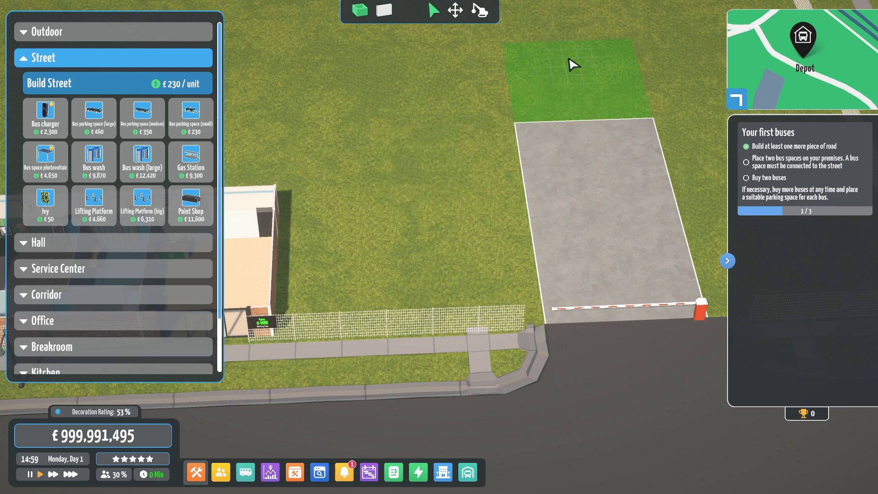
pyautogui.click(572, 65)
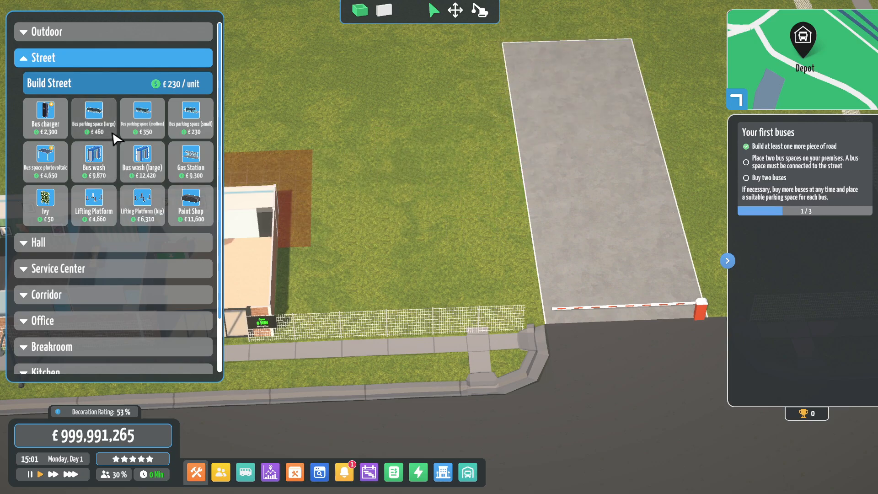
# - Add two medium bus parking spaces beside the driveway
pyautogui.click(133, 126)
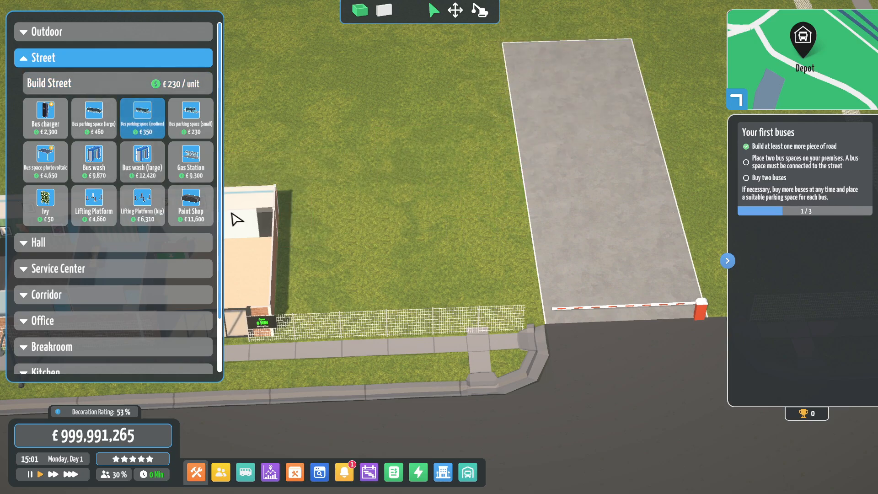
pyautogui.click(493, 302)
pyautogui.click(484, 265)
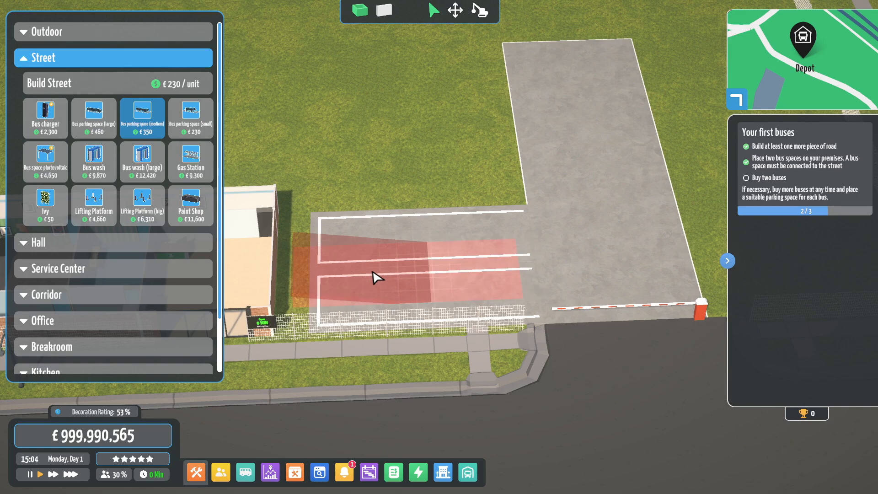
pyautogui.click(456, 11)
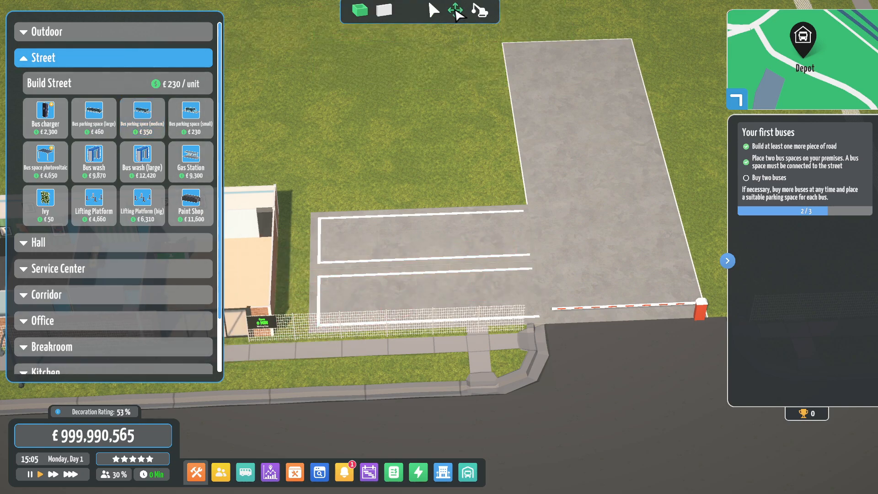
pyautogui.click(251, 481)
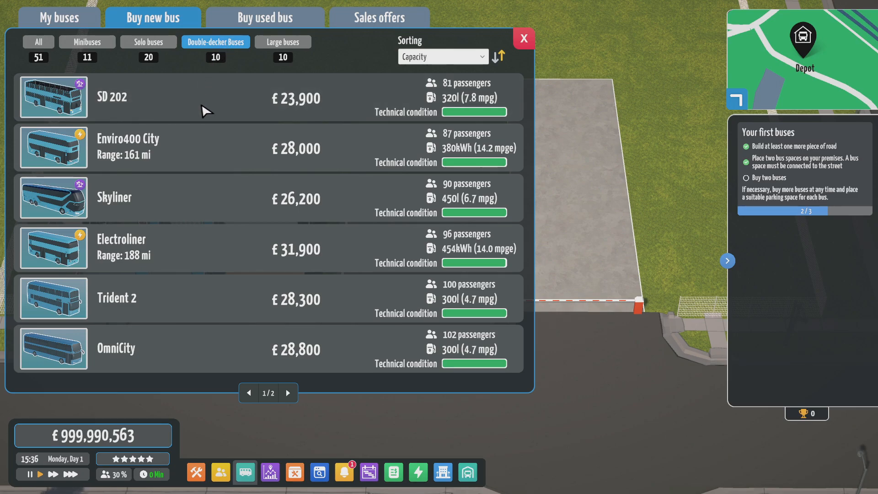
# - Buy the £28,300 Trident 2 double-decker
pyautogui.click(197, 306)
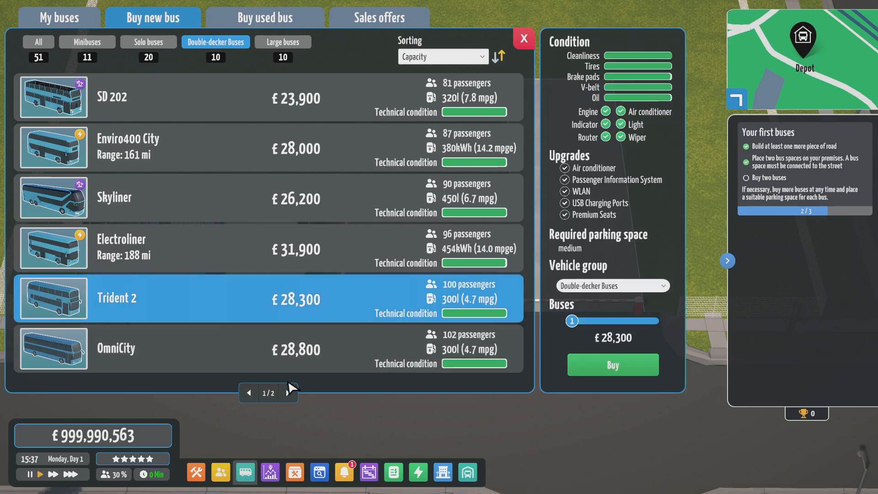
pyautogui.click(596, 371)
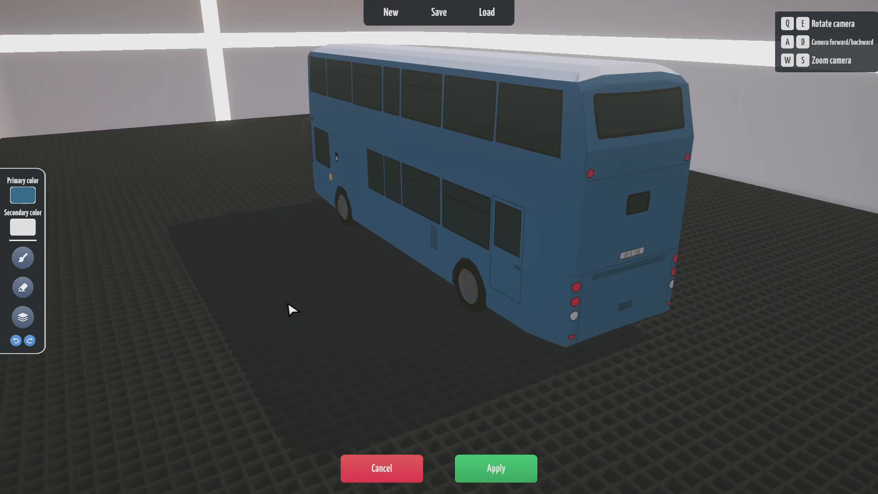
# - Set the primary body colour to purple hex 6F0BC4 and copy the code
pyautogui.click(23, 195)
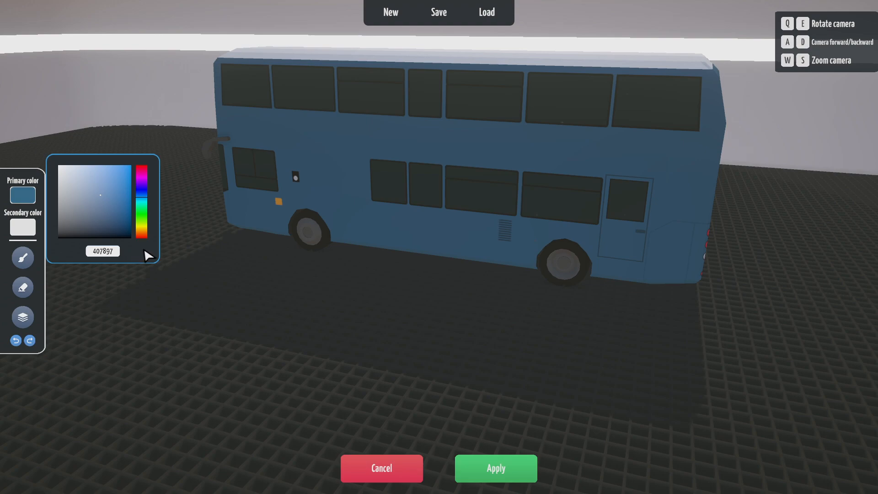
pyautogui.click(113, 250)
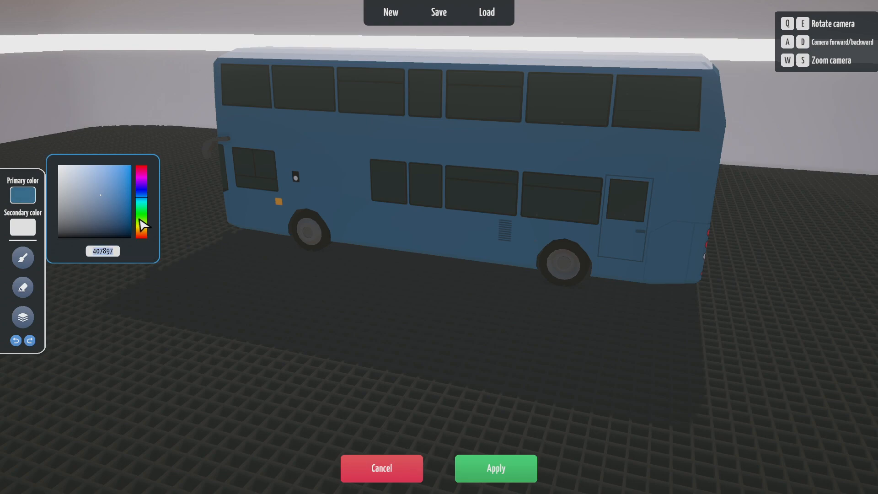
pyautogui.write('6F0B')
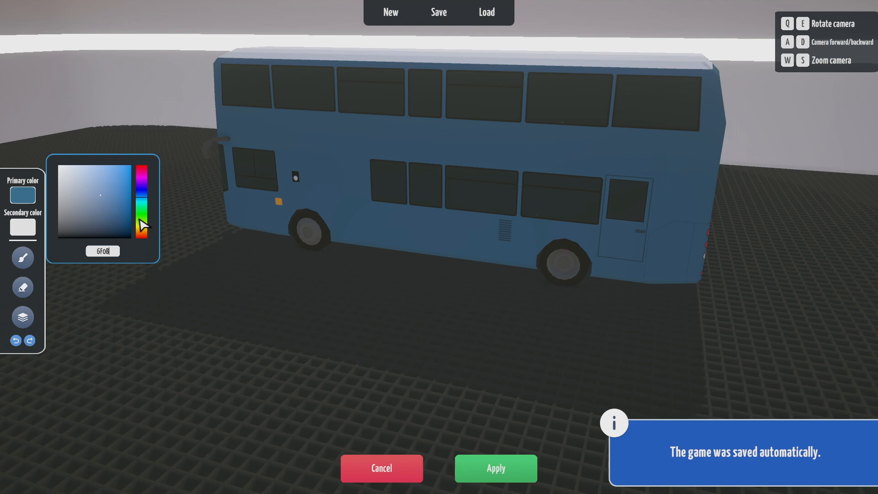
pyautogui.write('C4')
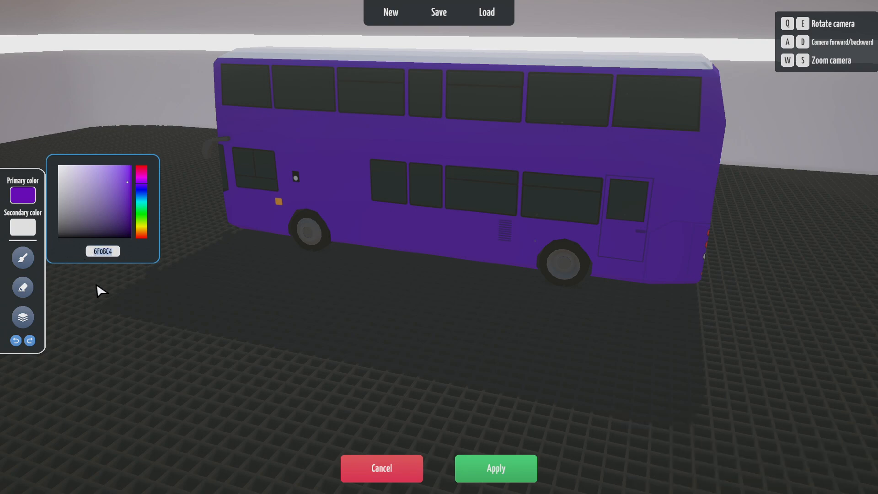
pyautogui.click(155, 323)
pyautogui.click(104, 251)
pyautogui.click(115, 252)
pyautogui.moveTo(115, 253); pyautogui.dragTo(78, 260)
pyautogui.hotkey('ctrl', 'c')
# - Replace the secondary colour F2F2F2 with the same purple 6F0BC4
pyautogui.click(16, 224)
pyautogui.press('q')
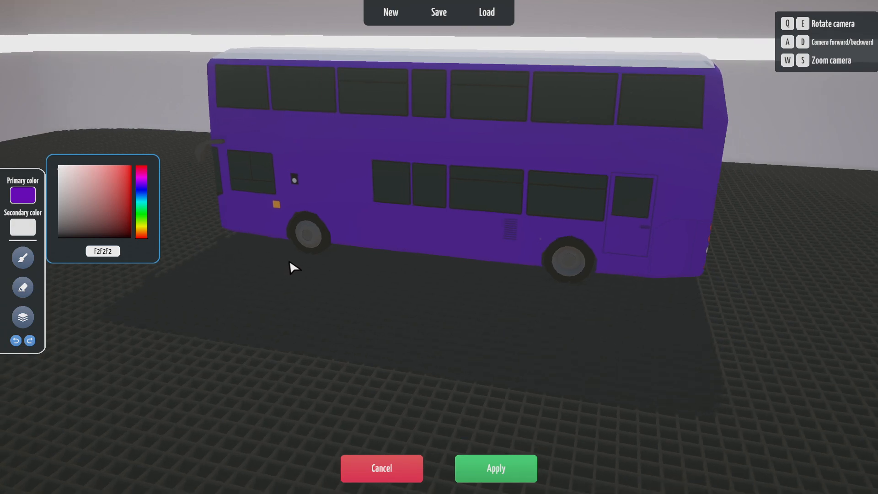
pyautogui.press('e')
pyautogui.moveTo(115, 250); pyautogui.dragTo(83, 251)
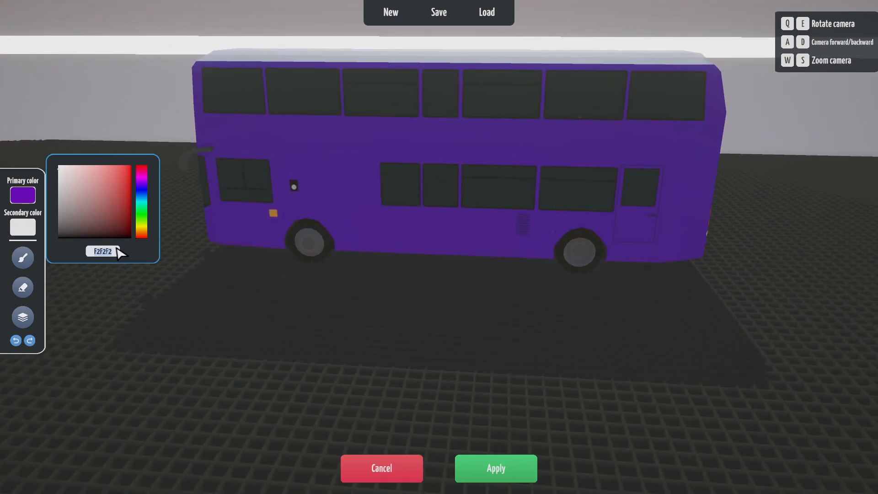
pyautogui.hotkey('ctrl', 'v')
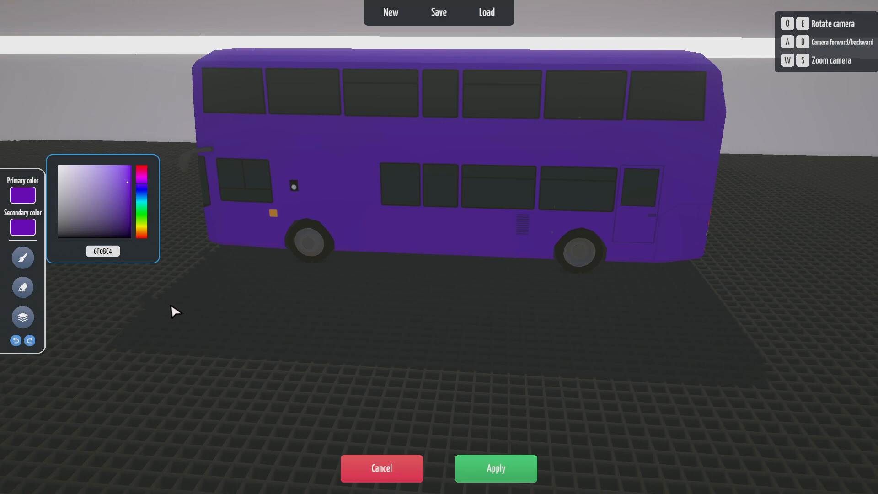
pyautogui.click(23, 227)
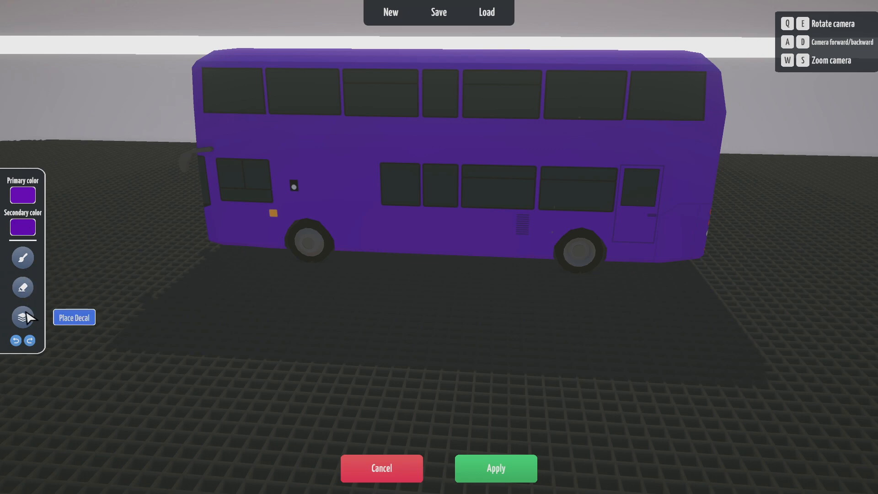
# - Select the Place Decal tool and set the decal colour to yellow hex E6CF0F
pyautogui.click(23, 317)
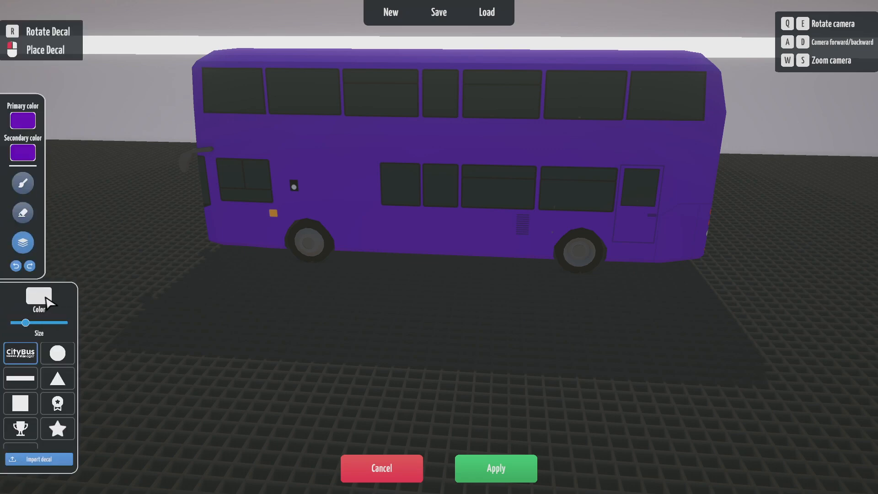
pyautogui.click(39, 296)
pyautogui.click(152, 445)
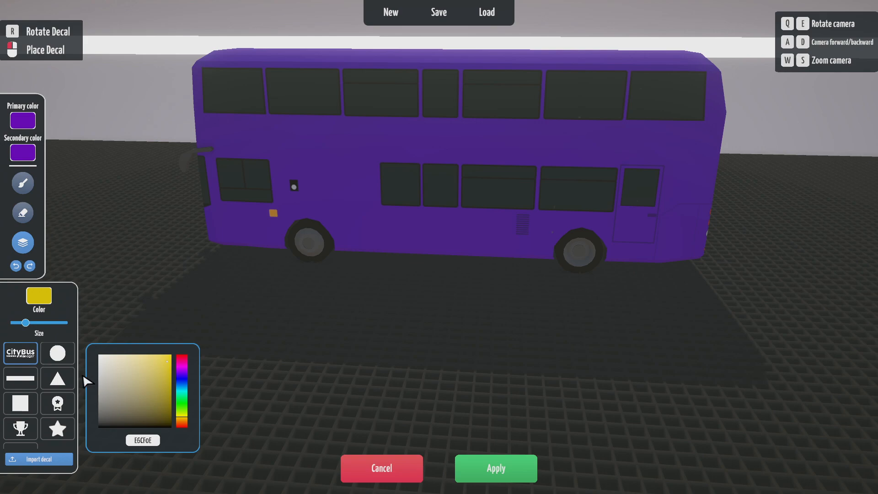
# - Import all five PNGs from Documents > Tutorial Tansport as decals
pyautogui.click(41, 301)
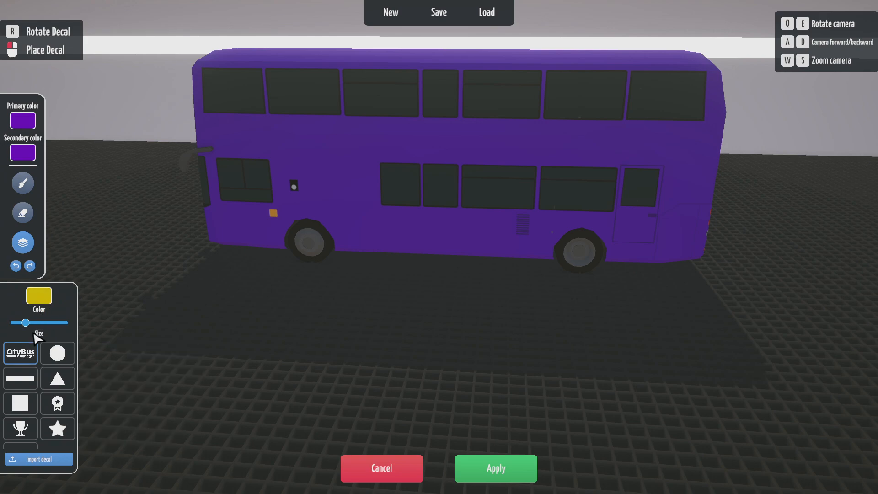
pyautogui.click(37, 459)
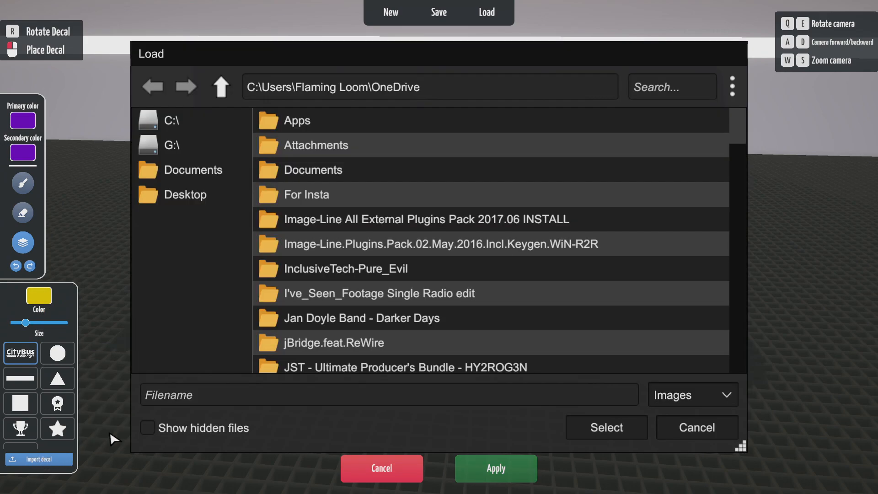
pyautogui.click(195, 171)
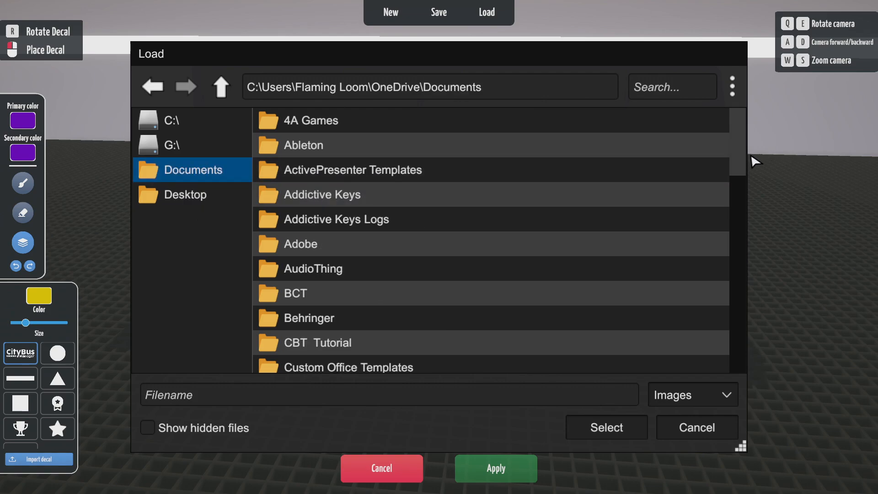
pyautogui.scroll(-1, 737, 160)
pyautogui.moveTo(736, 159); pyautogui.dragTo(737, 310)
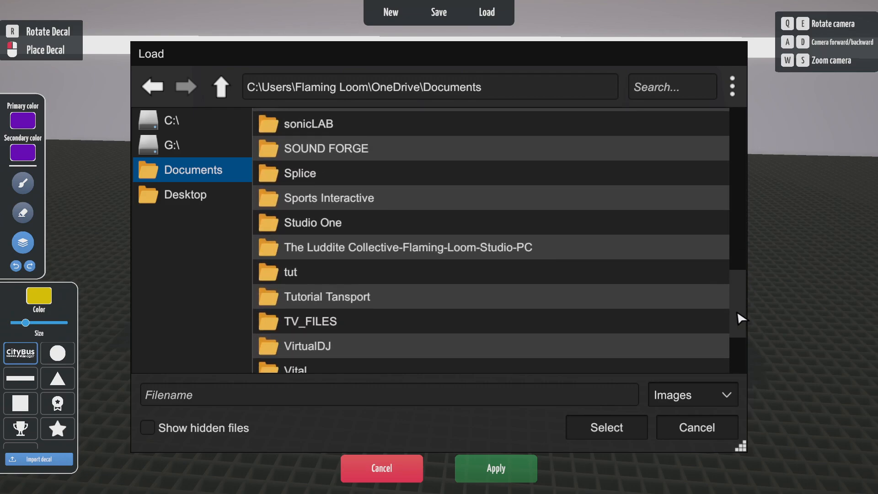
pyautogui.click(407, 302)
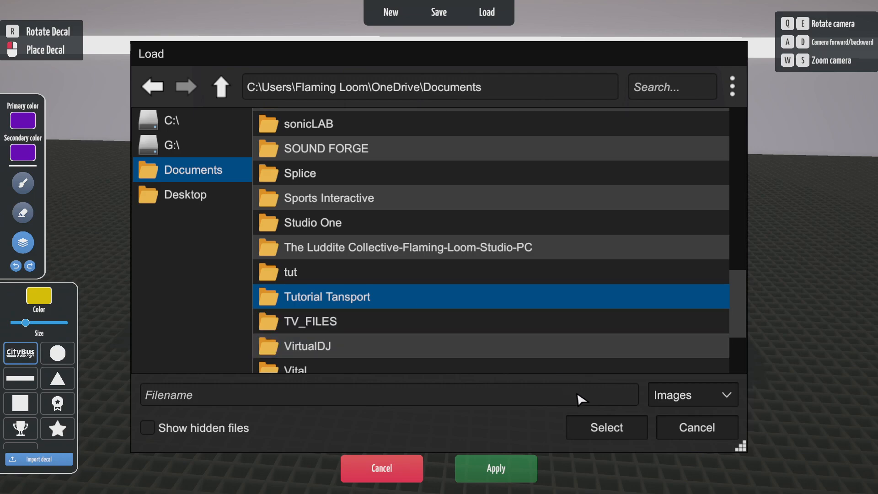
pyautogui.doubleClick(490, 296)
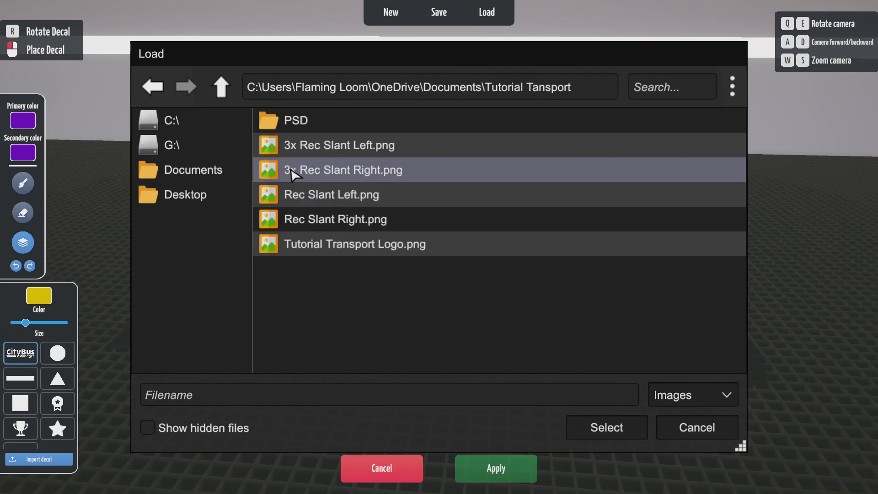
pyautogui.click(301, 145)
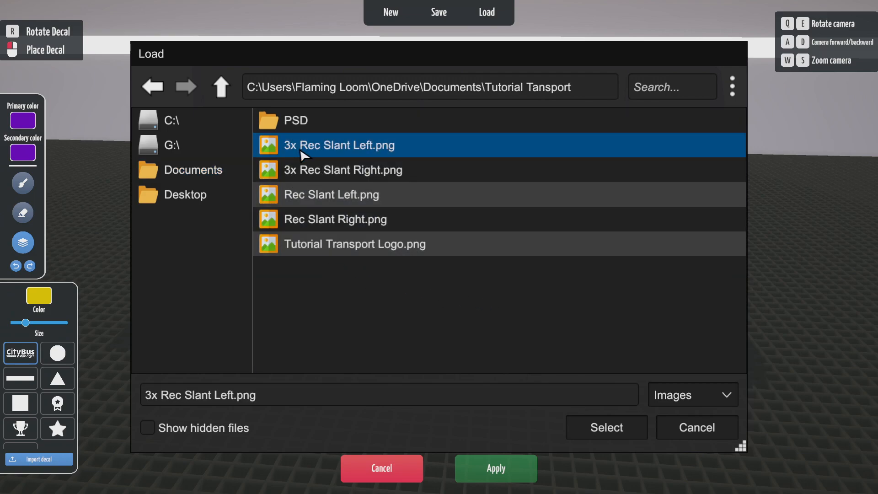
pyautogui.keyDown('shift'); pyautogui.click(331, 247); pyautogui.keyUp('shift')
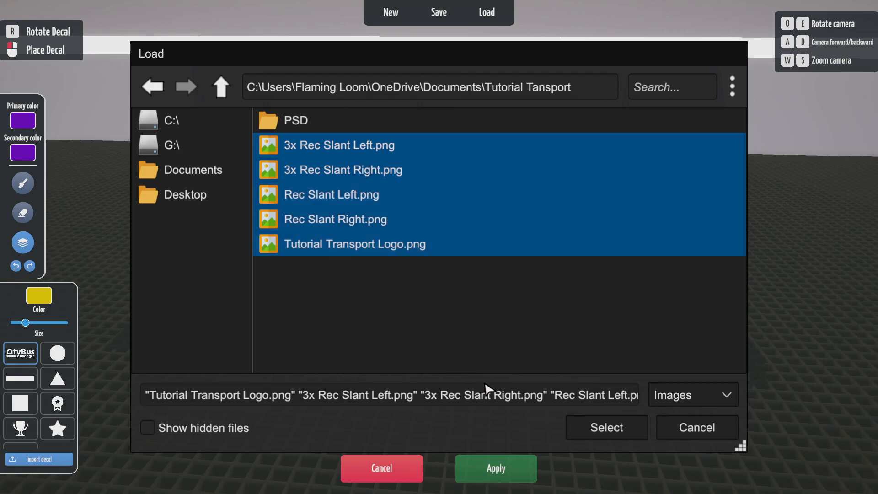
pyautogui.click(623, 427)
# - Stamp a yellow slanted stripe decal on the bus side's lower rear corner
pyautogui.press('q')
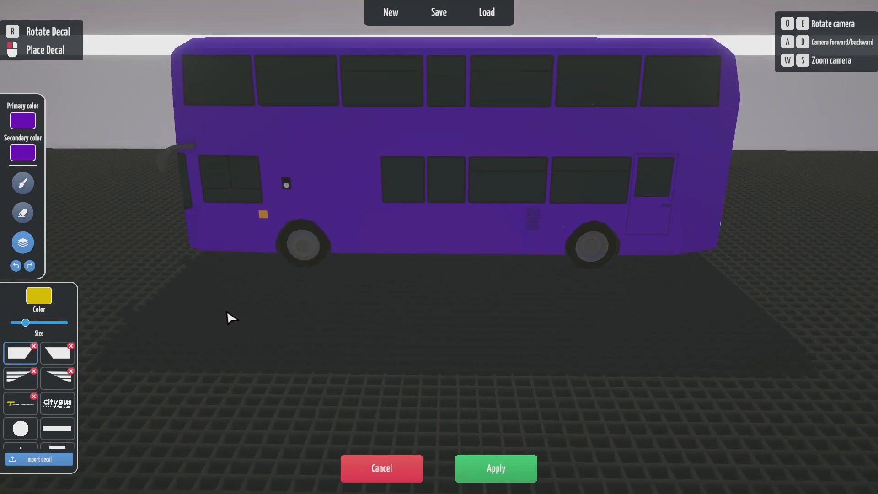
pyautogui.press('e')
pyautogui.press('q')
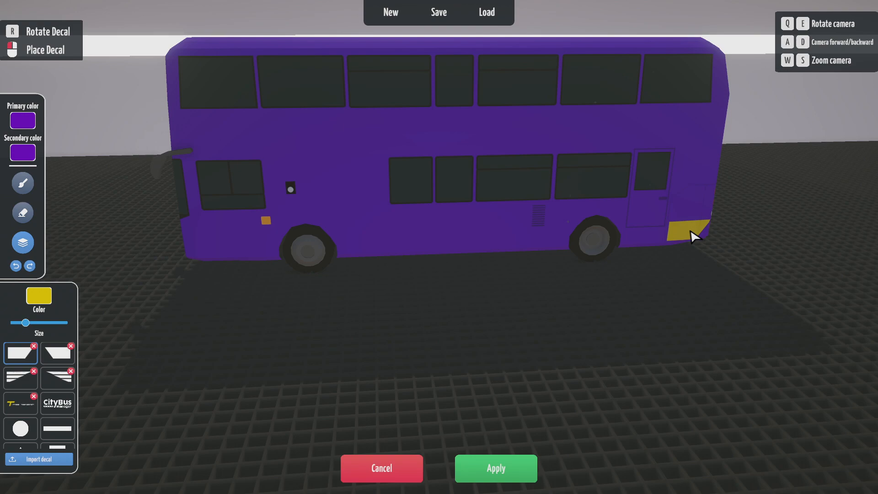
pyautogui.press('e')
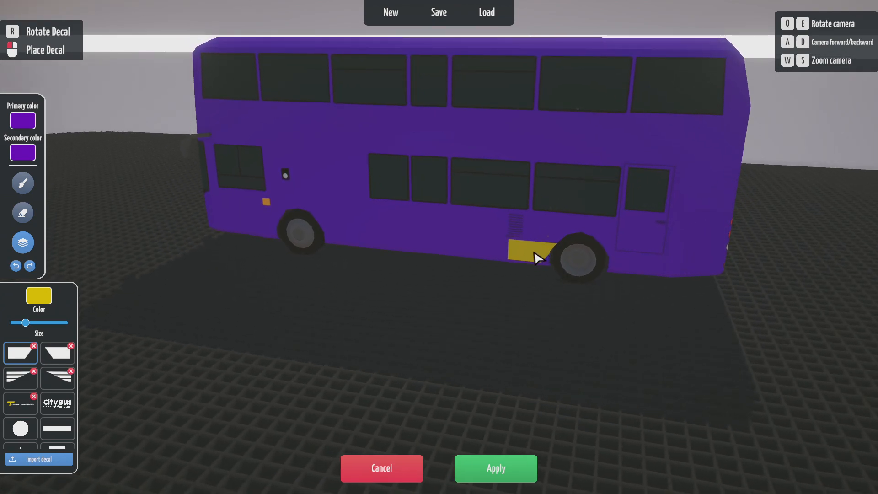
pyautogui.click(695, 274)
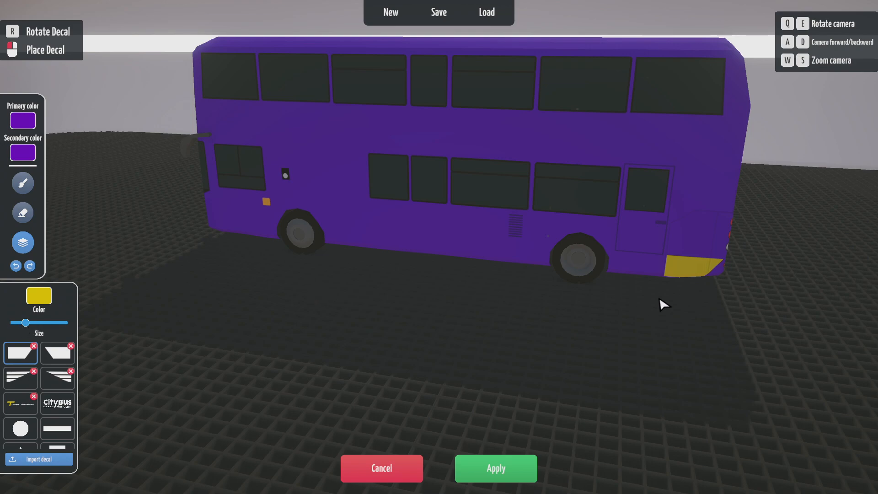
pyautogui.press('e')
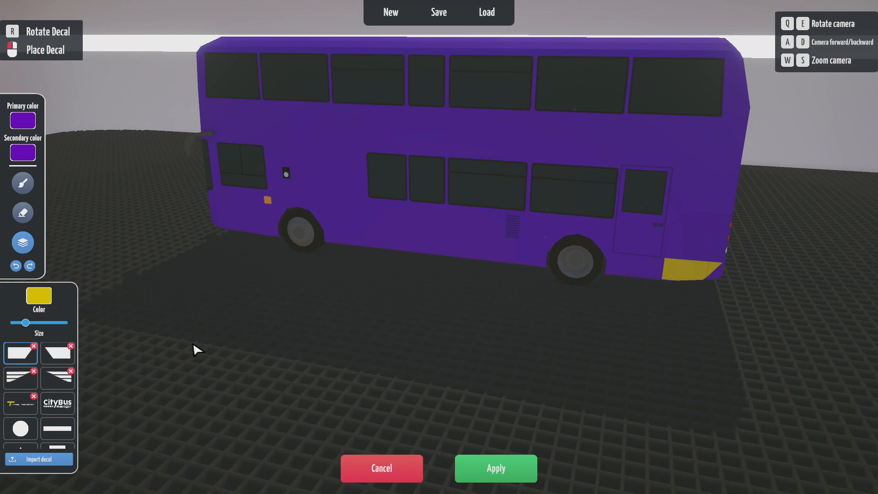
pyautogui.press('e')
pyautogui.press('q')
pyautogui.press('e')
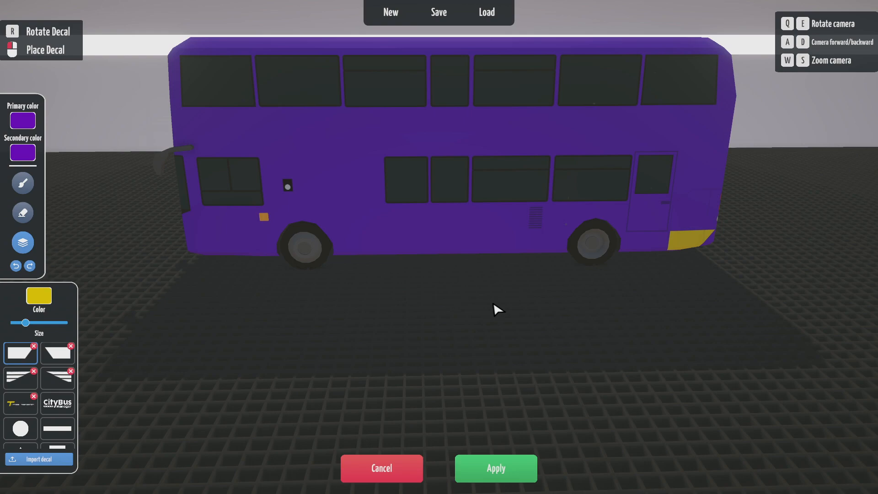
# - Place an enlarged plain yellow bar decal along the lower side, from the rear toward the front wheel
pyautogui.click(56, 424)
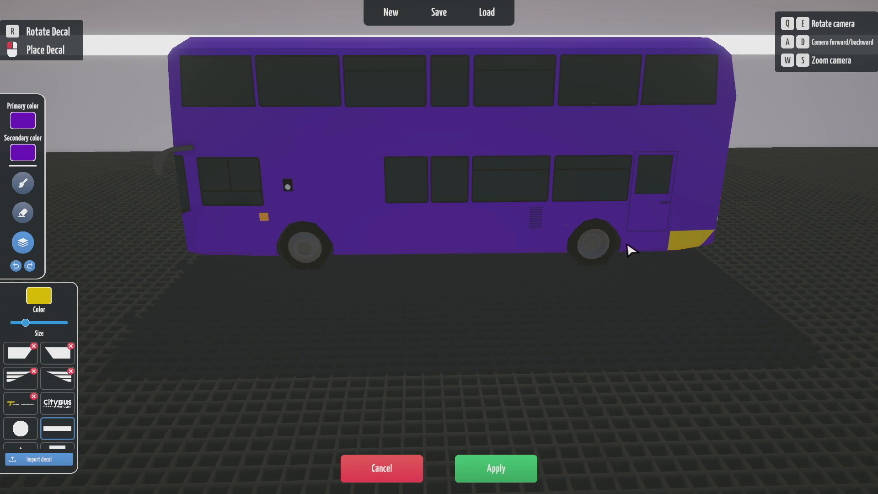
pyautogui.moveTo(26, 322); pyautogui.dragTo(33, 322)
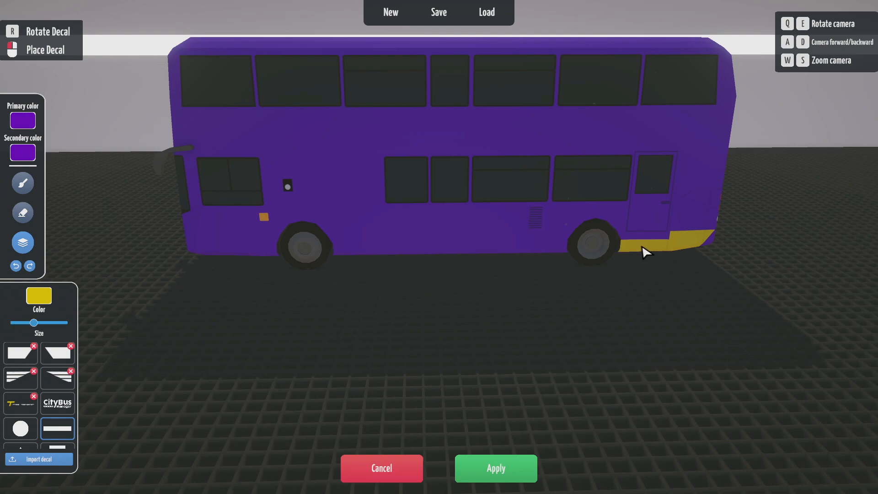
pyautogui.moveTo(34, 322); pyautogui.dragTo(41, 322)
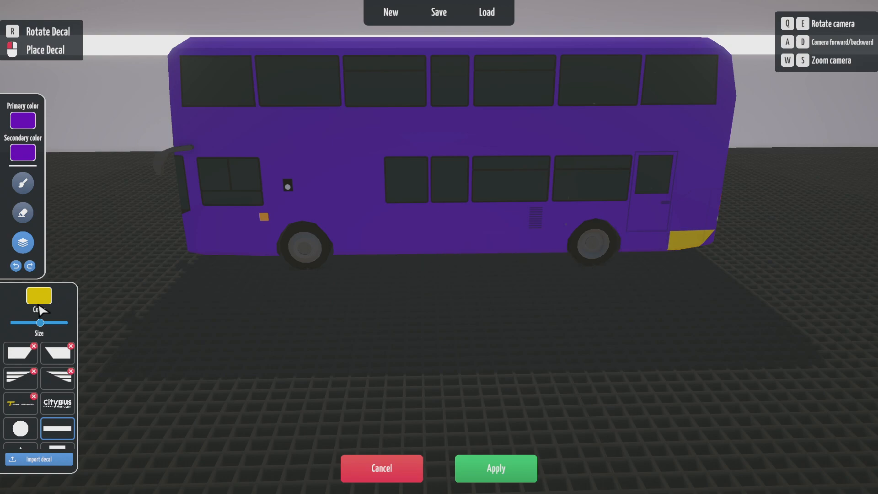
pyautogui.moveTo(41, 322); pyautogui.dragTo(52, 322)
pyautogui.click(633, 249)
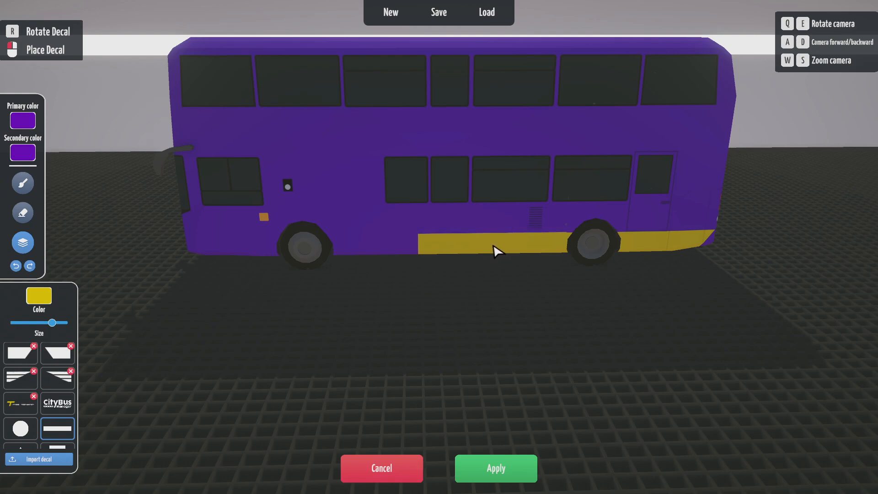
pyautogui.click(525, 250)
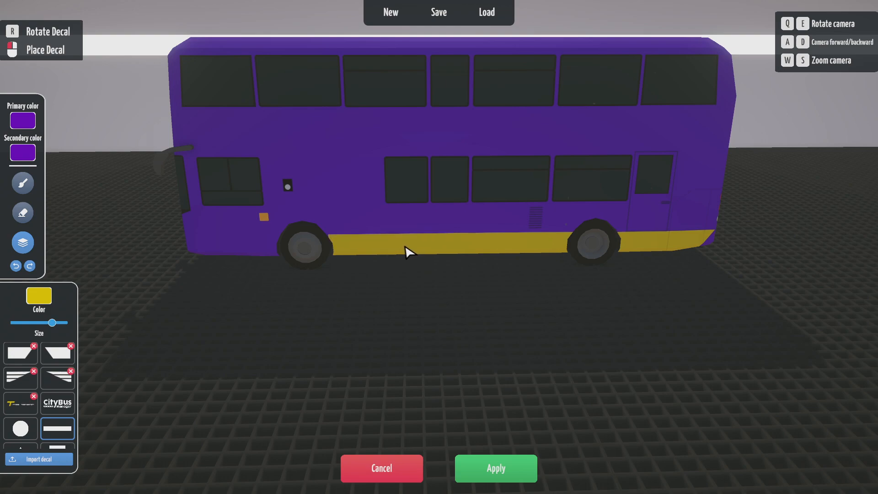
# - Lay the yellow bar along the bottom of the door side, reaching from behind the rear wheel to the door
pyautogui.press('w')
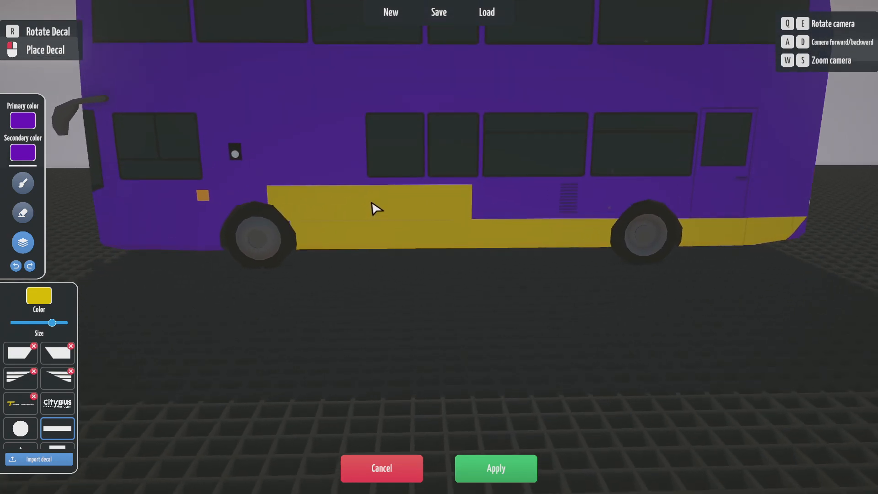
pyautogui.press('w')
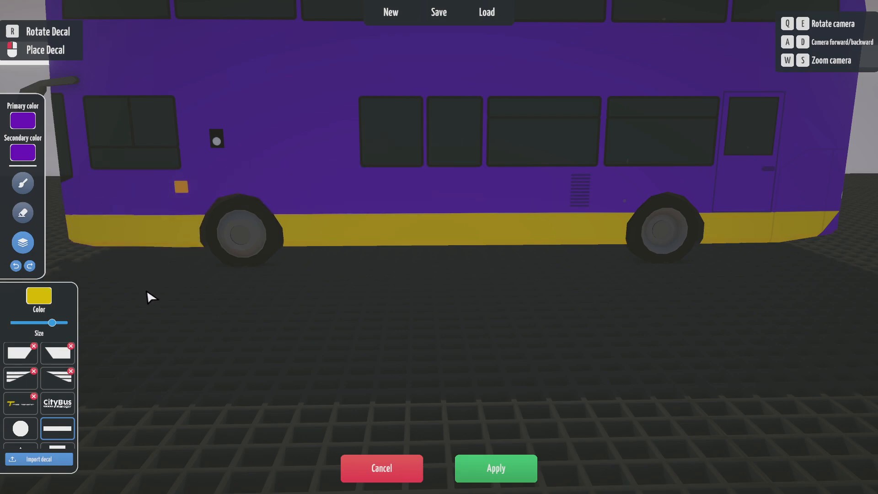
pyautogui.press('q')
pyautogui.press('q')
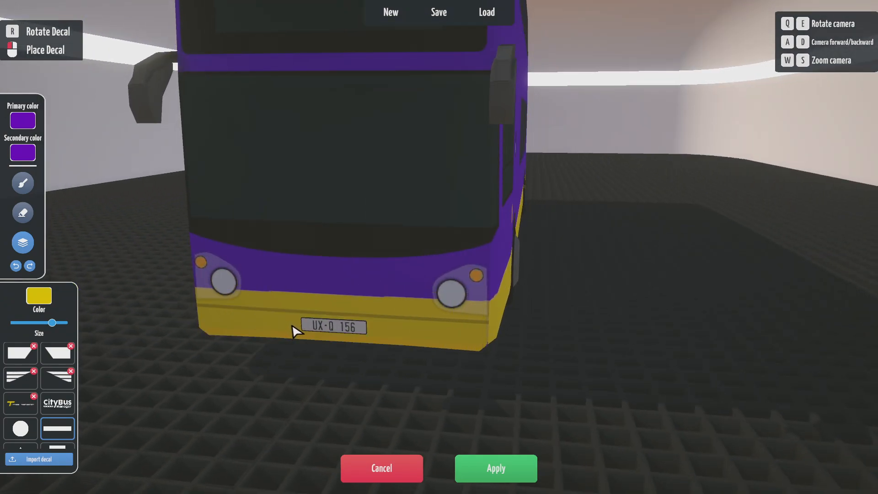
pyautogui.press('q')
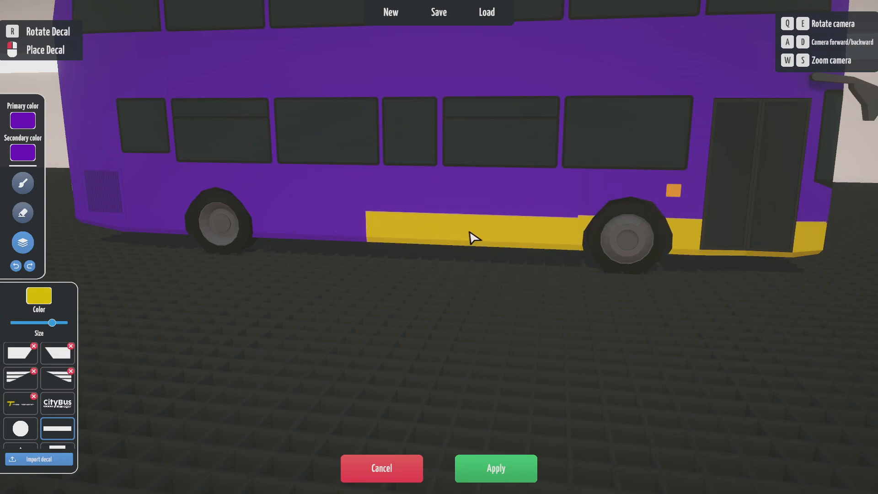
pyautogui.click(471, 238)
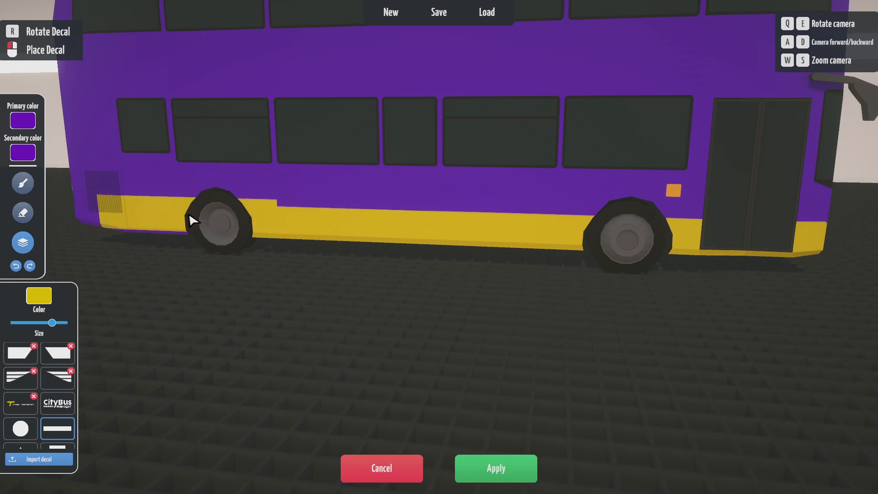
pyautogui.press('q')
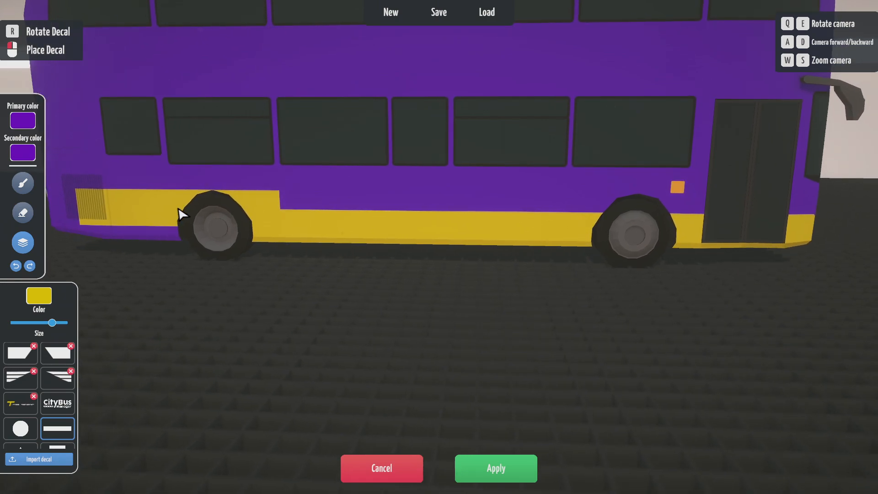
# - Finish the door-side band at the rear corner with a smaller slanted stripe decal, undoing one misplaced decal
pyautogui.click(262, 228)
pyautogui.click(54, 358)
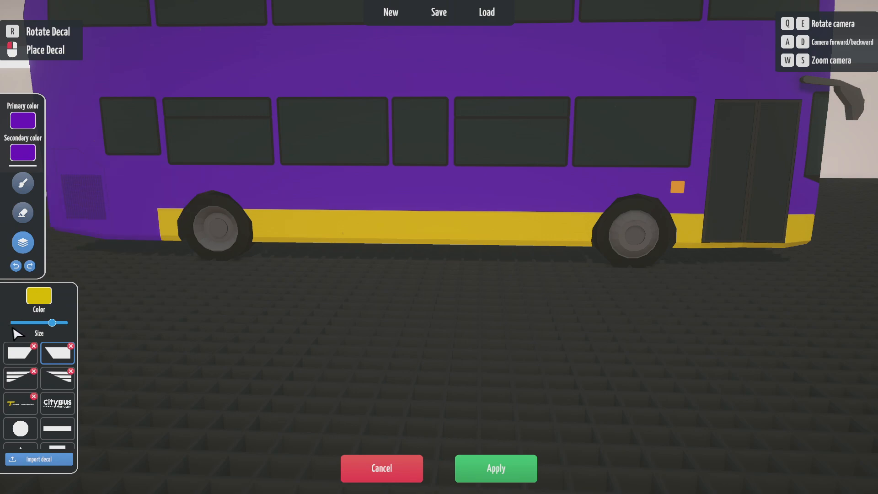
pyautogui.moveTo(56, 322); pyautogui.dragTo(32, 322)
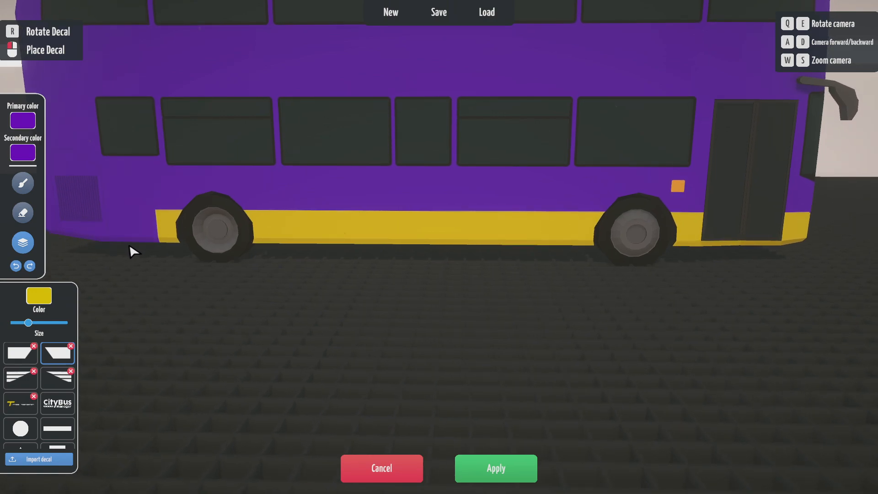
pyautogui.press('a')
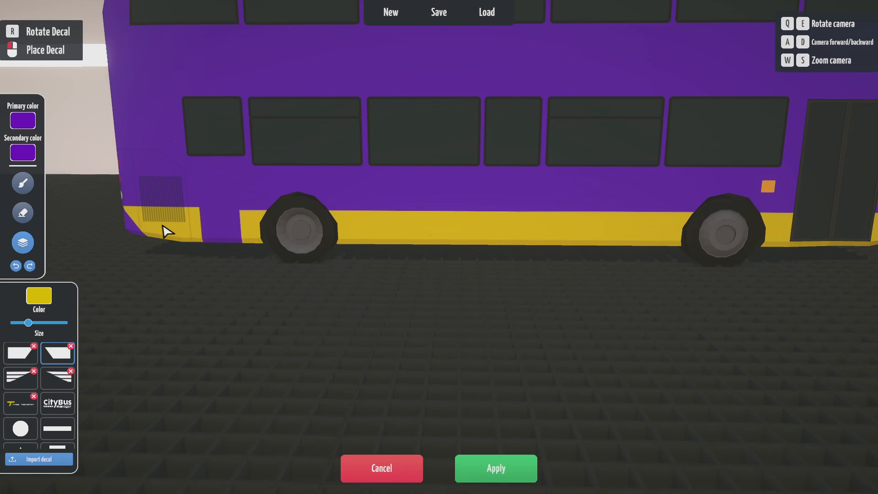
pyautogui.press('d')
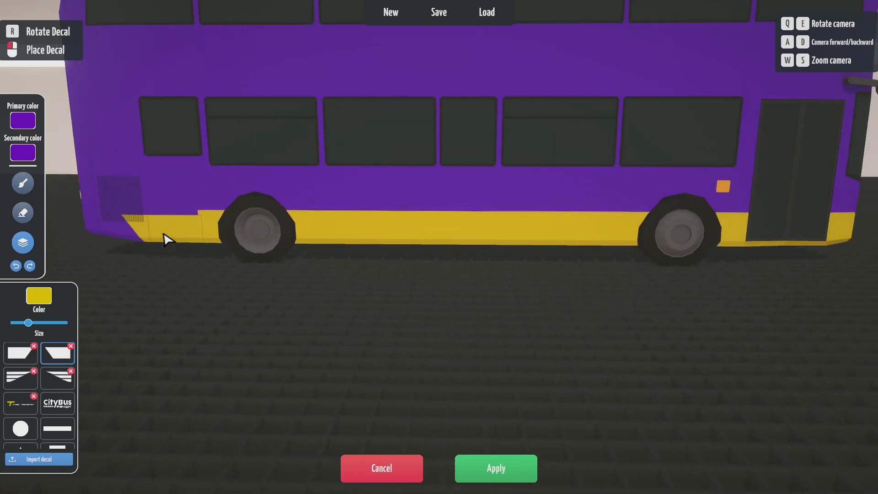
pyautogui.press('a')
pyautogui.press('d')
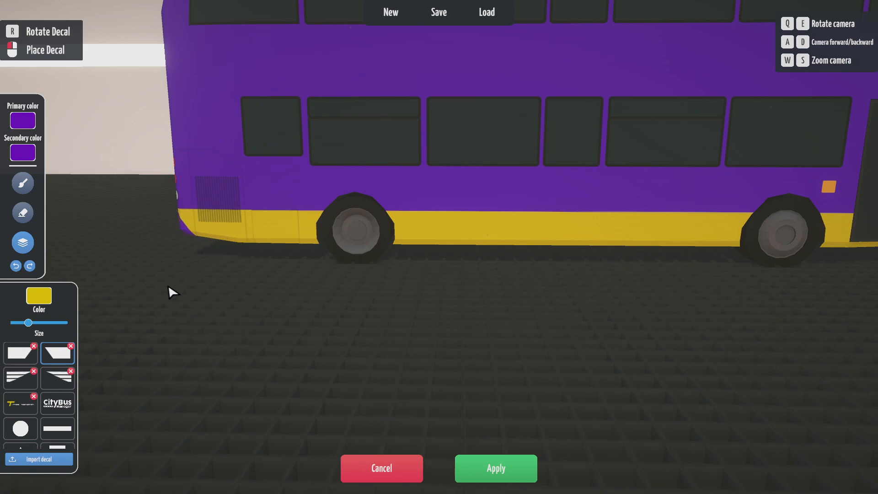
pyautogui.press('q')
pyautogui.press('e')
pyautogui.press('e')
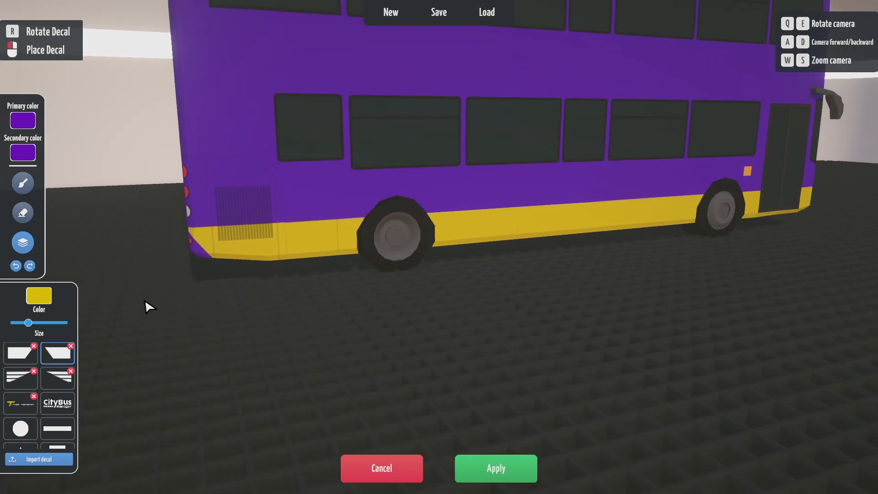
pyautogui.click(16, 268)
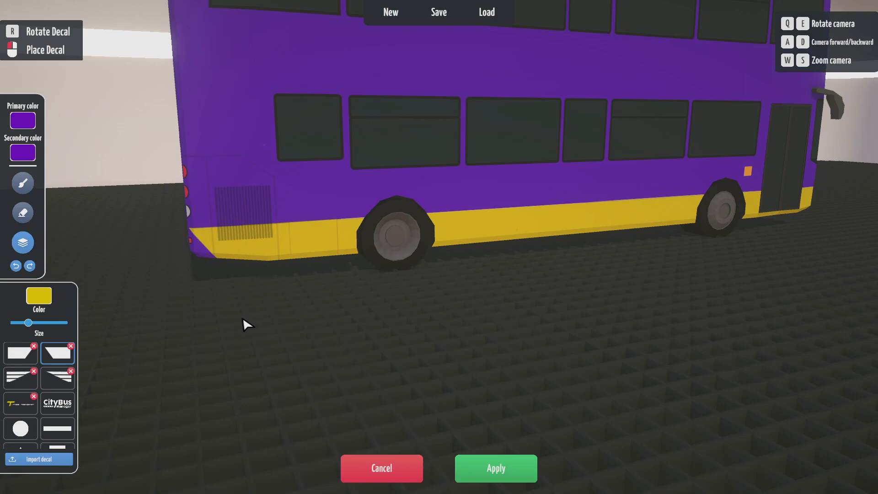
pyautogui.press('e')
pyautogui.press('w')
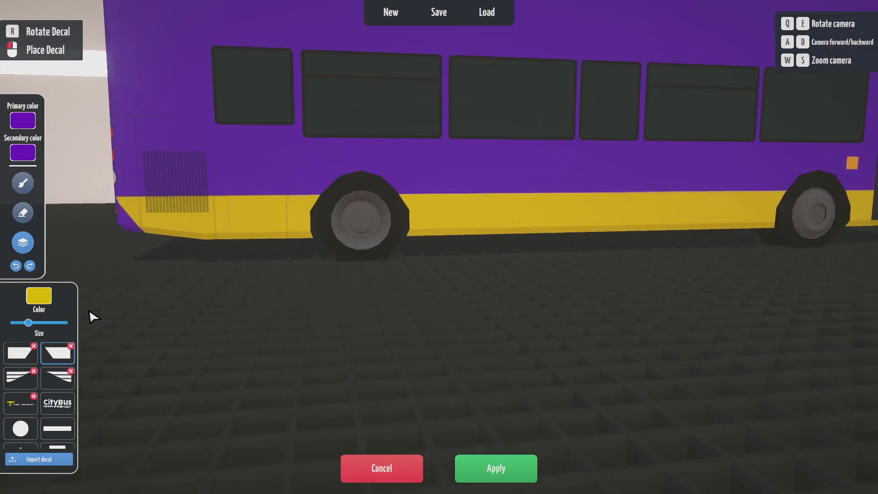
pyautogui.click(22, 184)
pyautogui.click(32, 327)
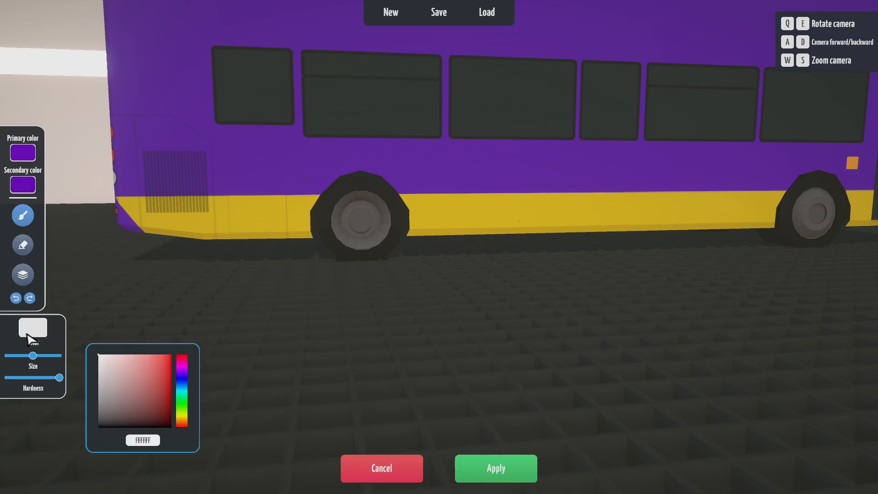
pyautogui.click(23, 275)
pyautogui.click(39, 296)
pyautogui.click(148, 441)
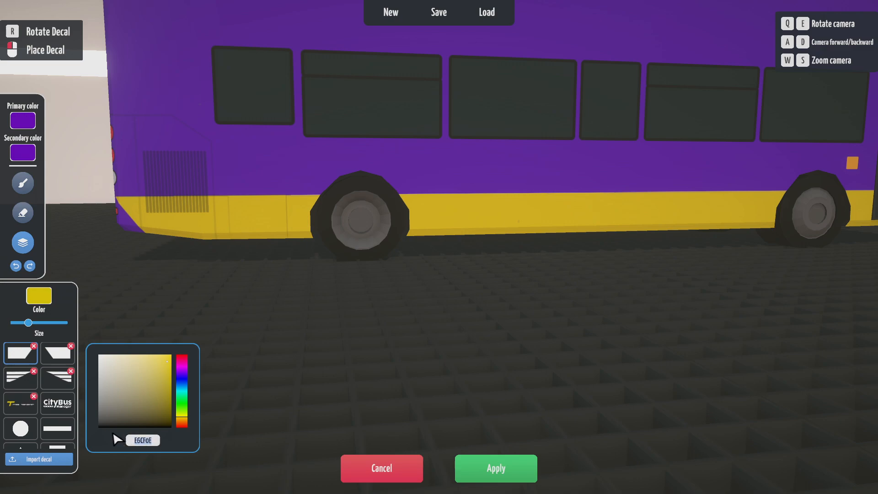
pyautogui.write('6F0BC4')
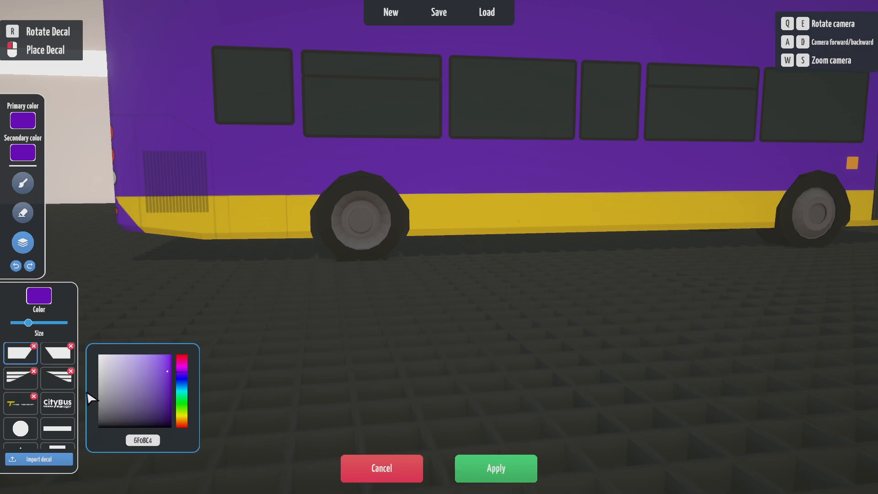
pyautogui.moveTo(160, 441); pyautogui.dragTo(119, 435)
pyautogui.write('E6CF0E')
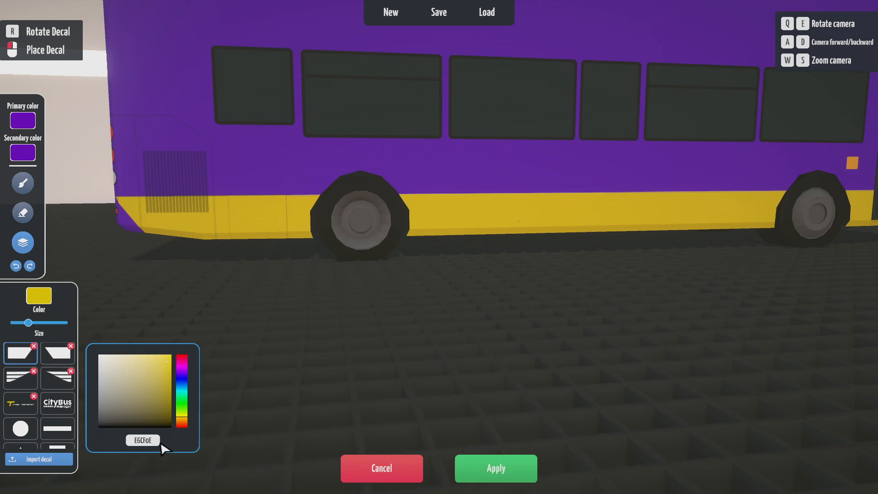
pyautogui.doubleClick(138, 437)
pyautogui.hotkey('ctrl', 'c')
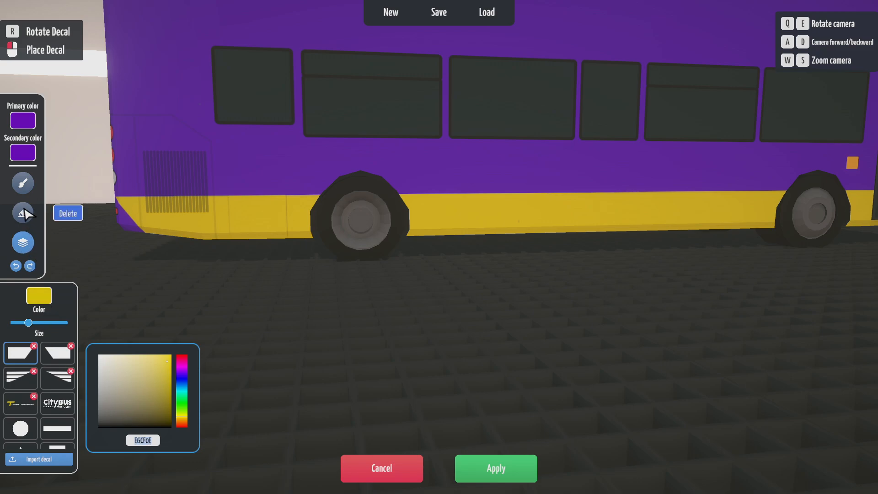
pyautogui.click(23, 183)
pyautogui.click(23, 274)
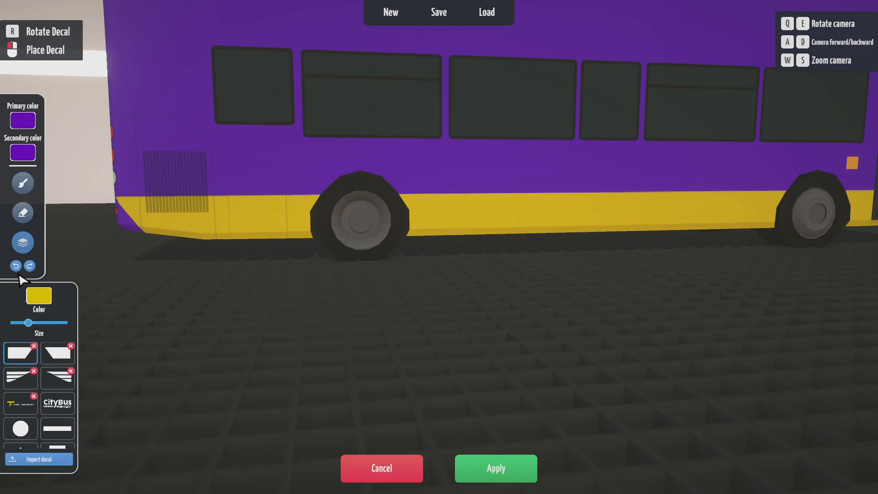
# - Select the long stripe decal and bring the bus into a full side view
pyautogui.click(51, 429)
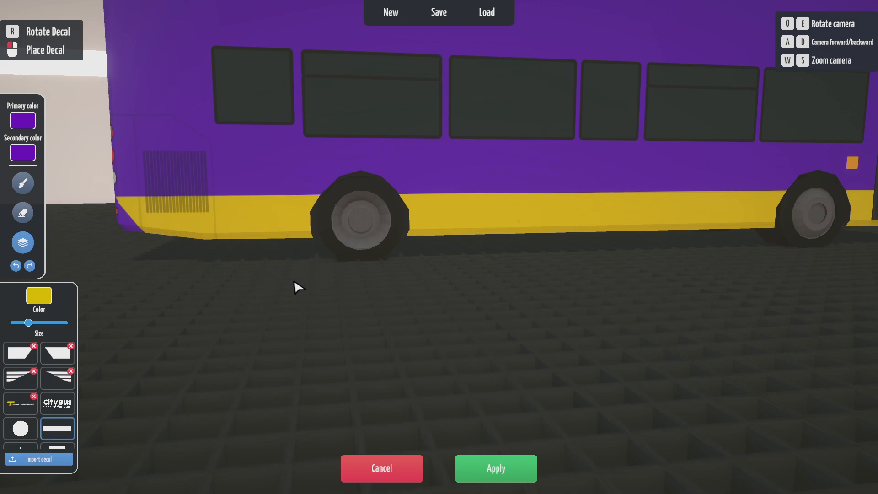
pyautogui.press('e')
pyautogui.press('q')
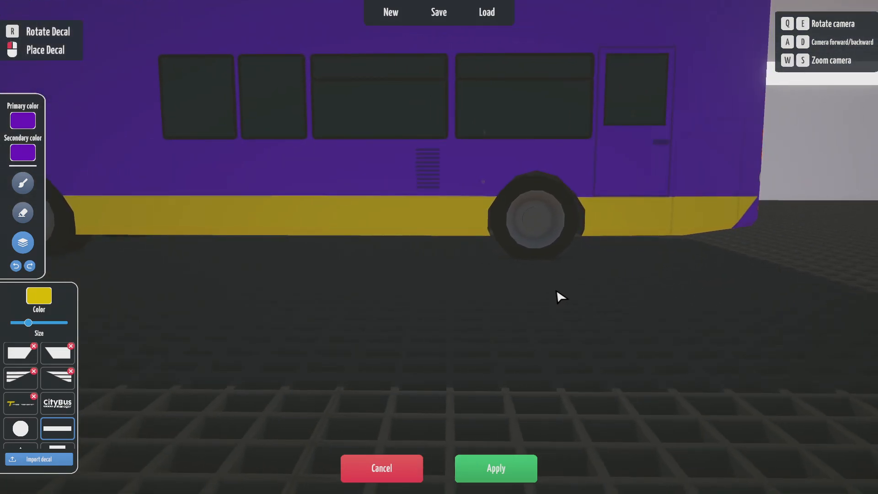
pyautogui.press('q')
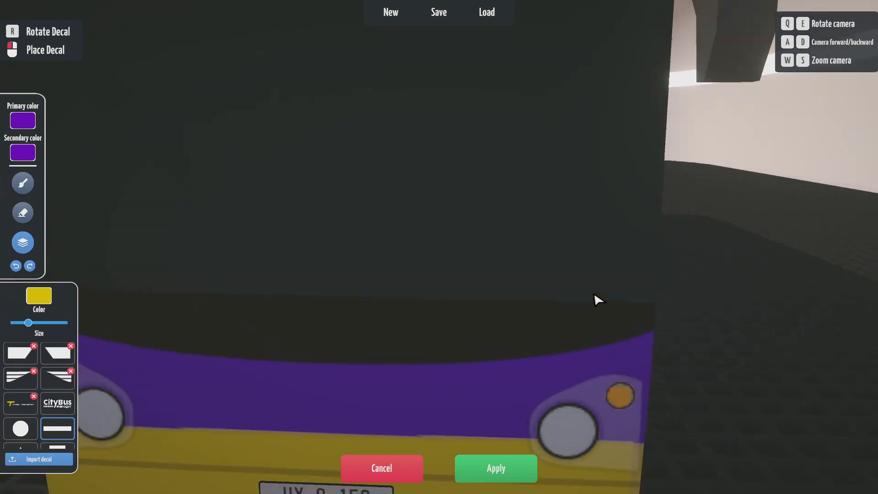
pyautogui.press('s')
pyautogui.press('q')
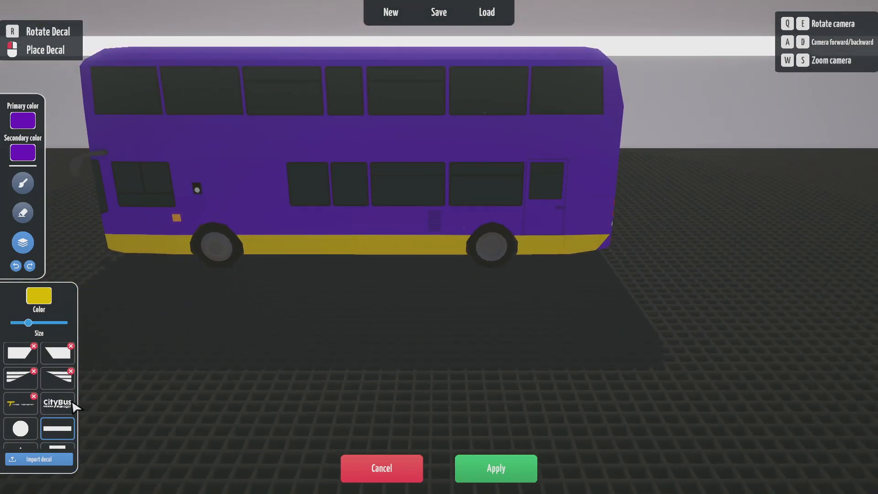
# - Choose the CityBus logo decal and set the decal colour to white (FFFFFF)
pyautogui.click(58, 406)
pyautogui.click(39, 297)
pyautogui.moveTo(138, 358); pyautogui.dragTo(88, 342)
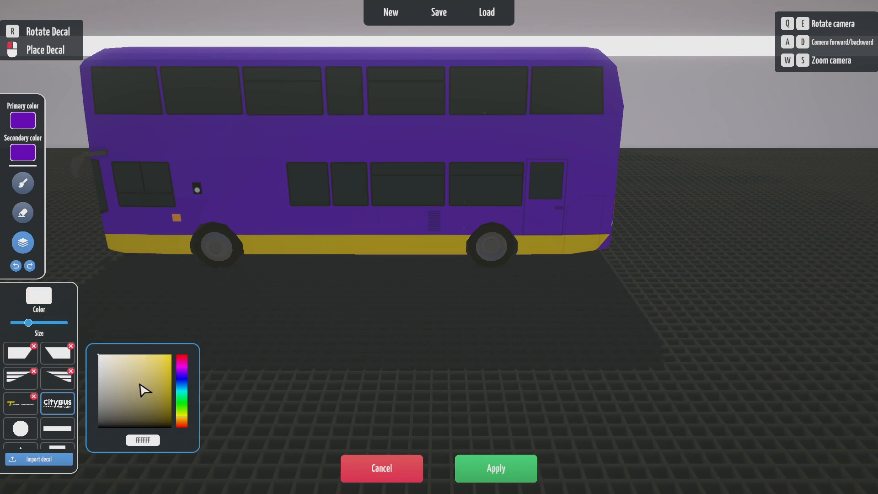
pyautogui.click(157, 440)
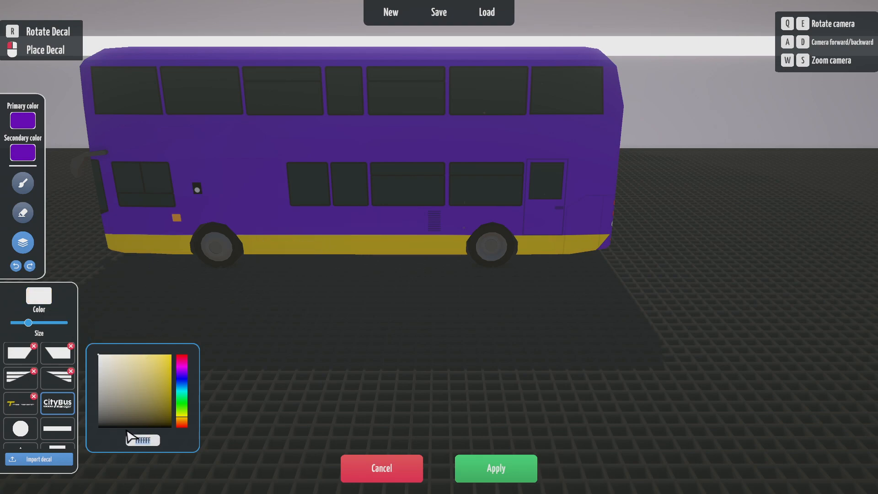
# - Switch the decal colour to yellow E6CF0E and place an enlarged stripe decal on the bus's front side
pyautogui.hotkey('ctrl', 'v')
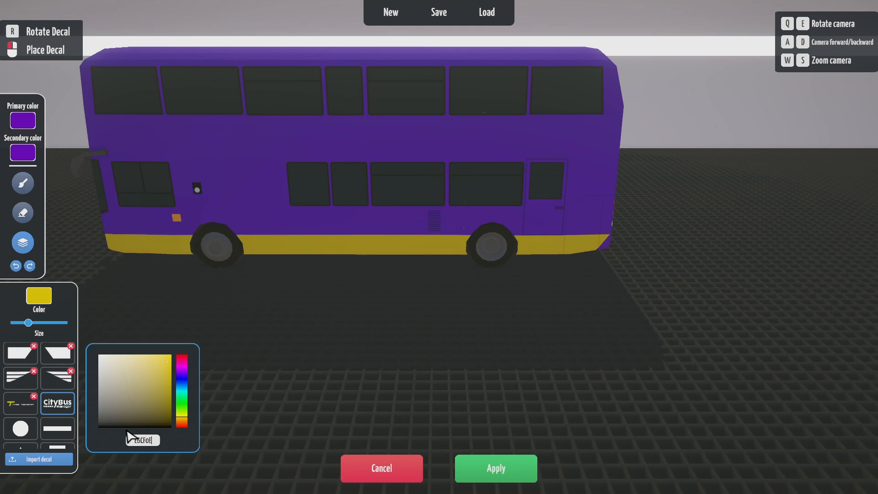
pyautogui.click(17, 379)
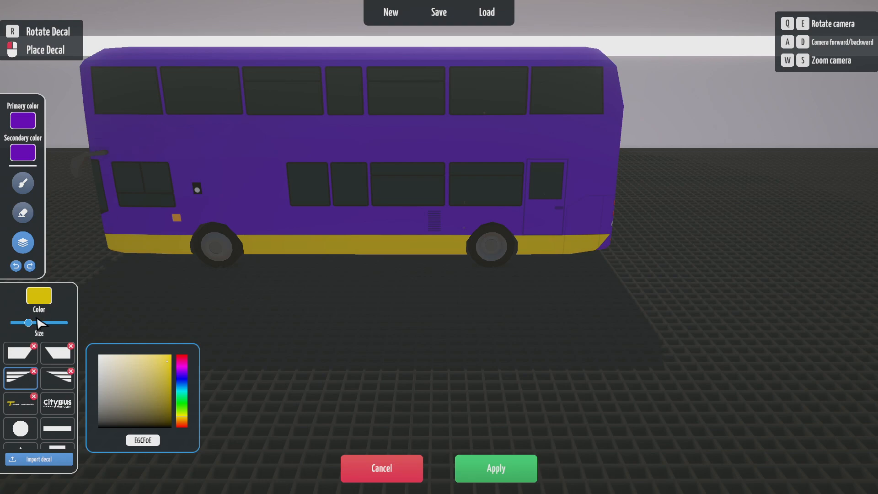
pyautogui.moveTo(29, 323); pyautogui.dragTo(43, 322)
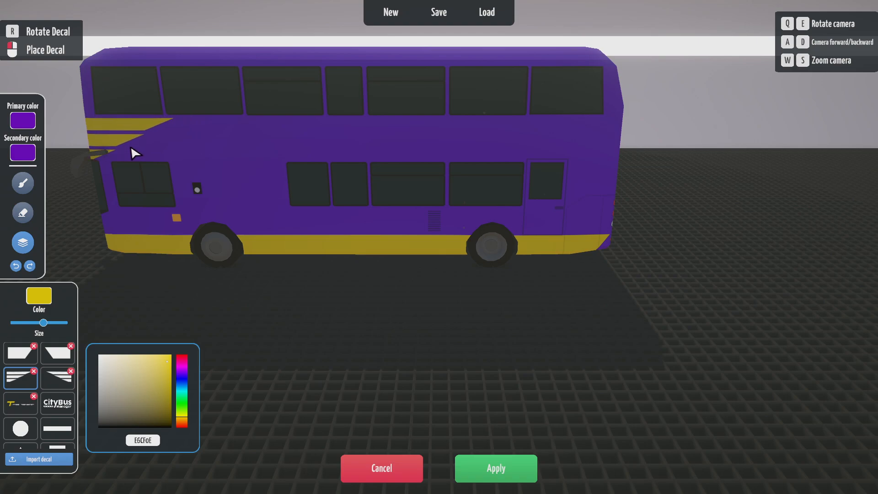
pyautogui.press('q')
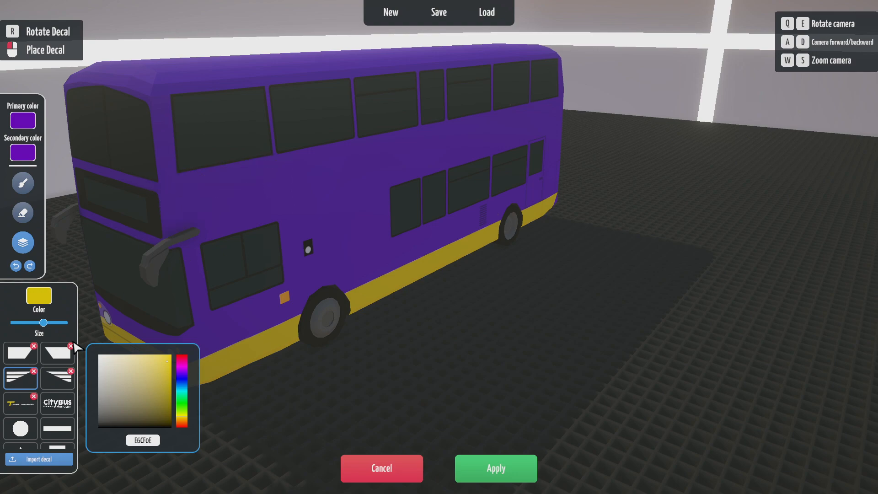
pyautogui.click(227, 201)
# - Add a set of angled yellow stripes above the front wheel
pyautogui.press('q')
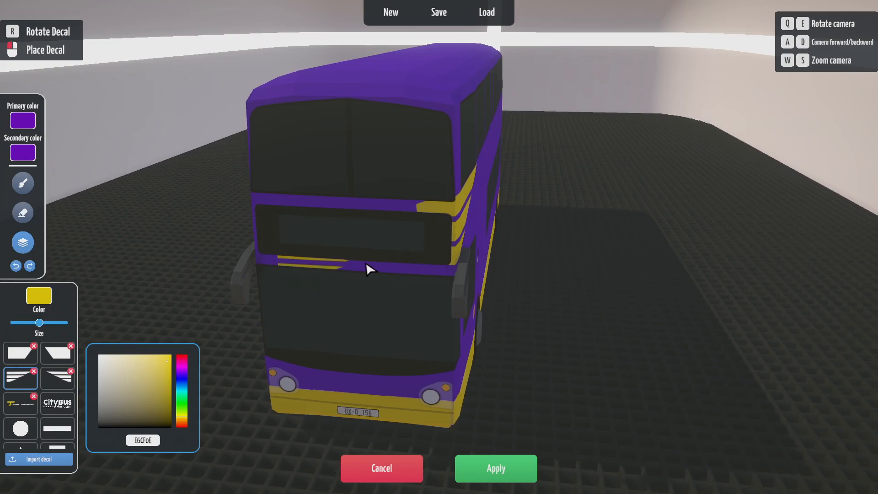
pyautogui.press('q')
pyautogui.press('e')
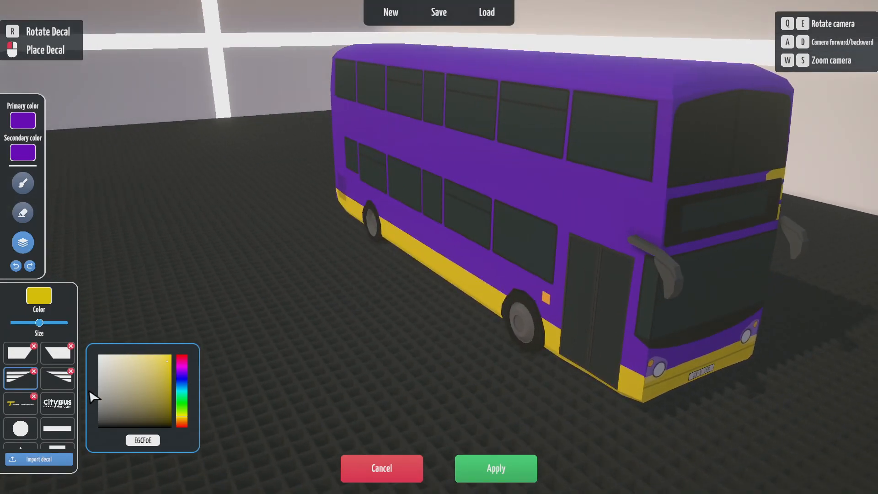
pyautogui.click(66, 379)
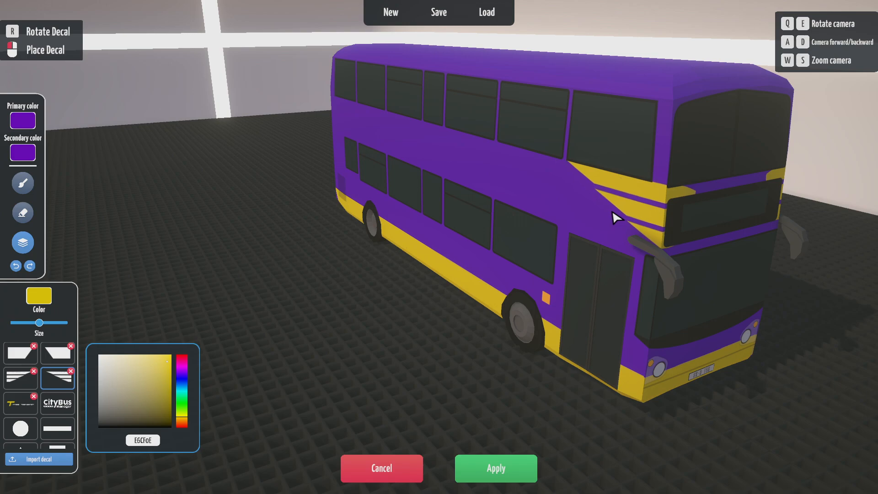
pyautogui.click(612, 210)
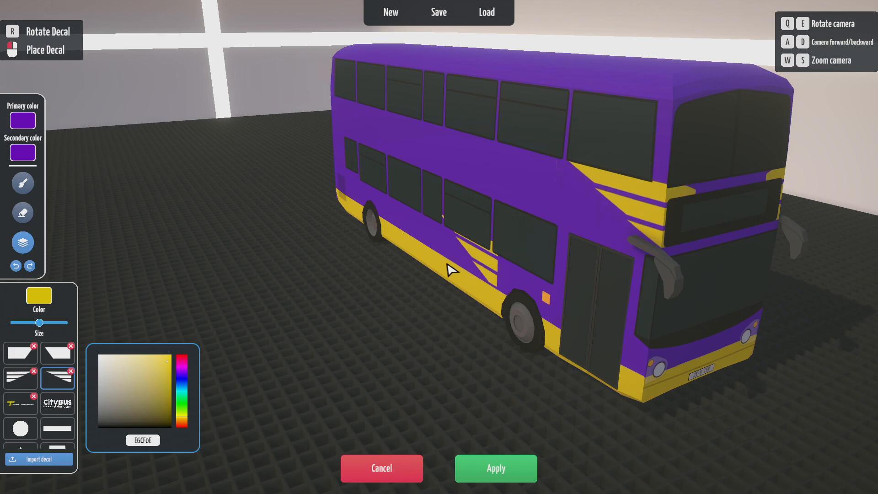
pyautogui.press('e')
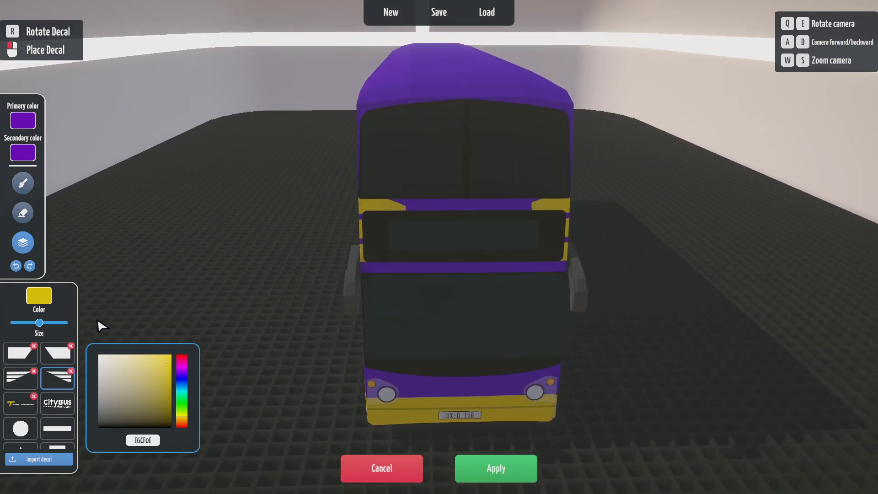
# - Place a smaller plain yellow bar across the front band above the destination display
pyautogui.click(57, 428)
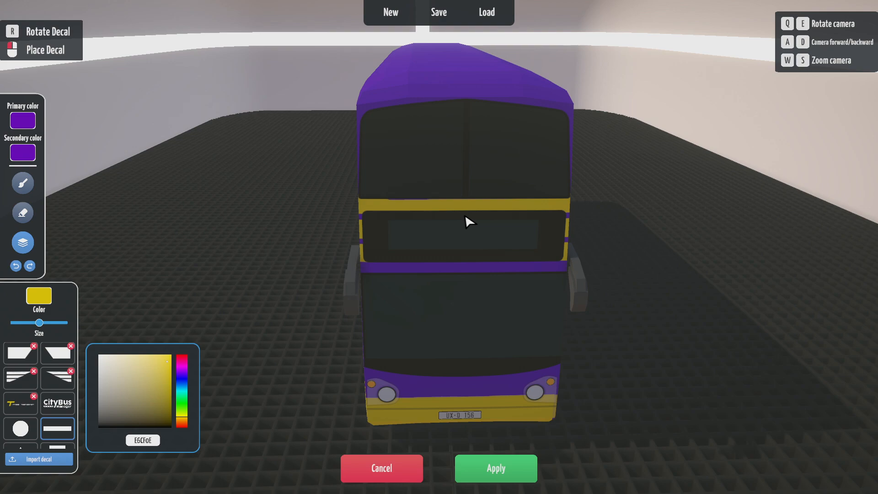
pyautogui.moveTo(35, 321); pyautogui.dragTo(25, 321)
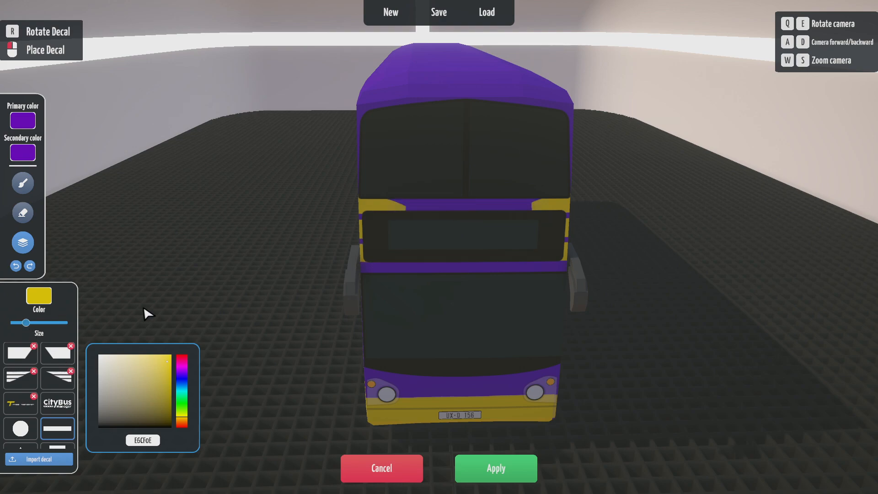
pyautogui.click(497, 215)
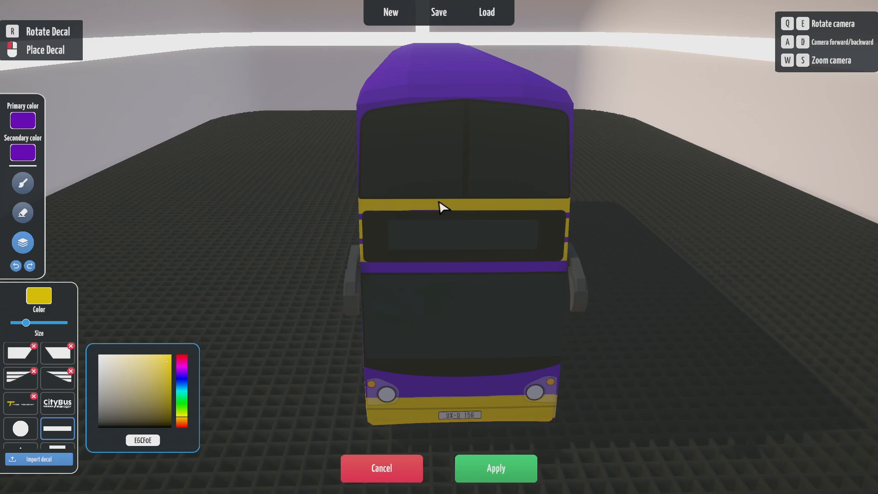
pyautogui.press('e')
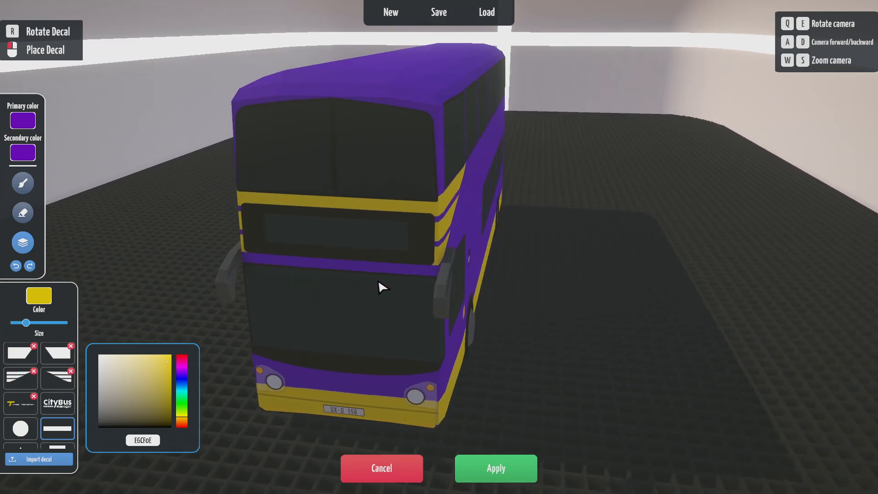
pyautogui.press('q')
pyautogui.press('q')
pyautogui.press('e')
pyautogui.press('q')
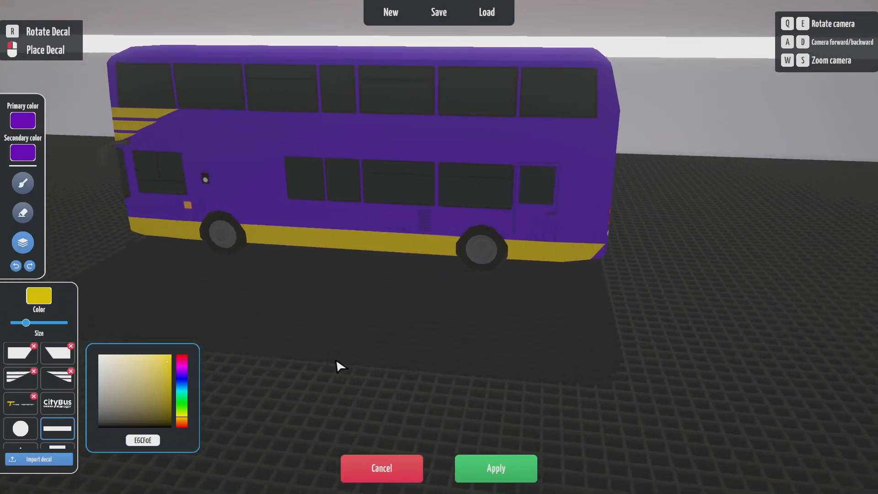
# - Place an enlarged angled yellow stripe near the rear of the offside, between the decks
pyautogui.click(57, 377)
pyautogui.press('e')
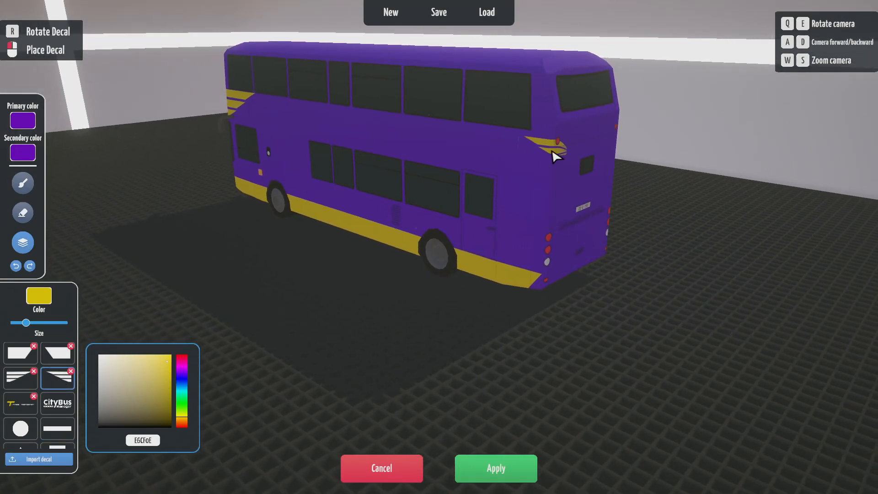
pyautogui.press('q')
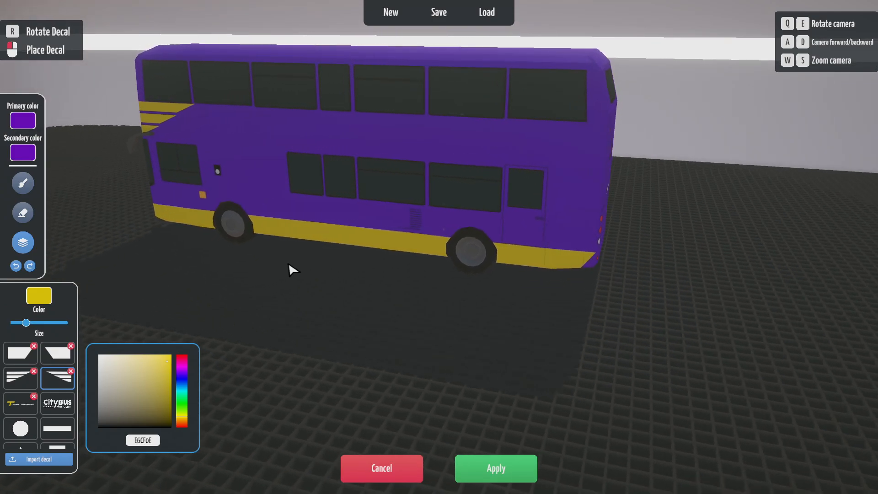
pyautogui.press('q')
pyautogui.press('e')
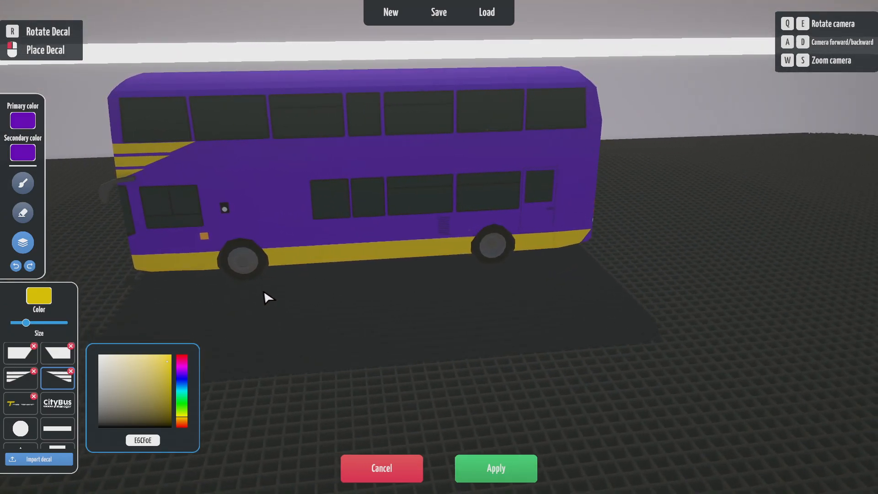
pyautogui.press('w')
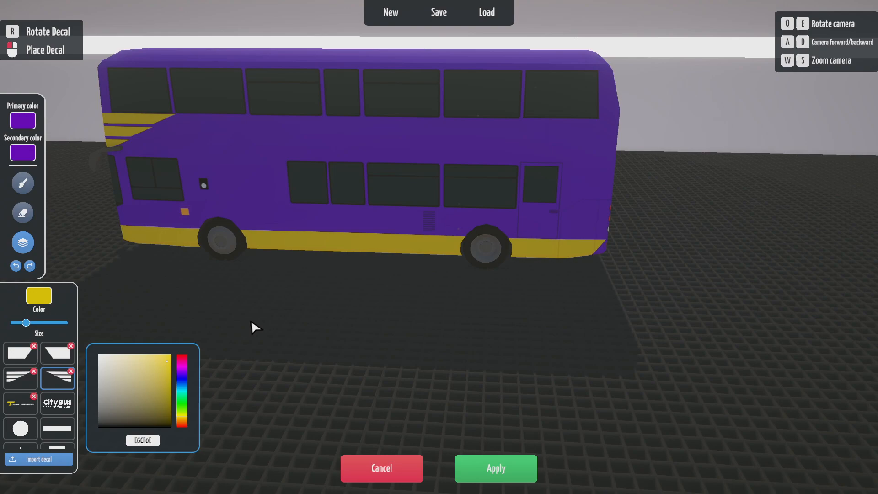
pyautogui.moveTo(27, 323); pyautogui.dragTo(51, 322)
pyautogui.press('e')
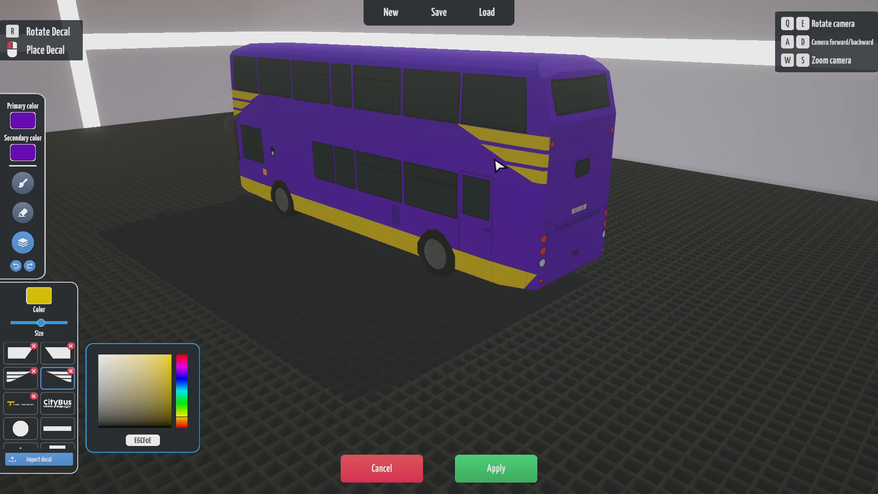
pyautogui.click(498, 158)
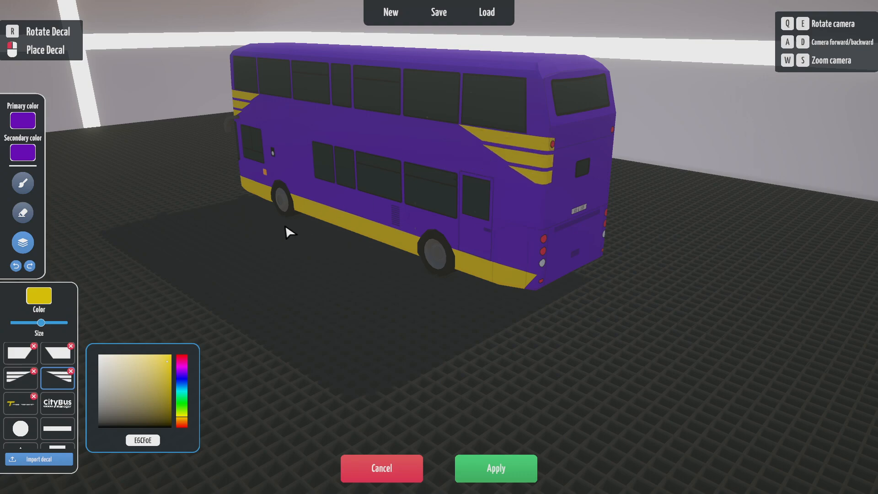
# - Add another angled yellow stripe on the bus's rear corner
pyautogui.press('e')
pyautogui.press('e')
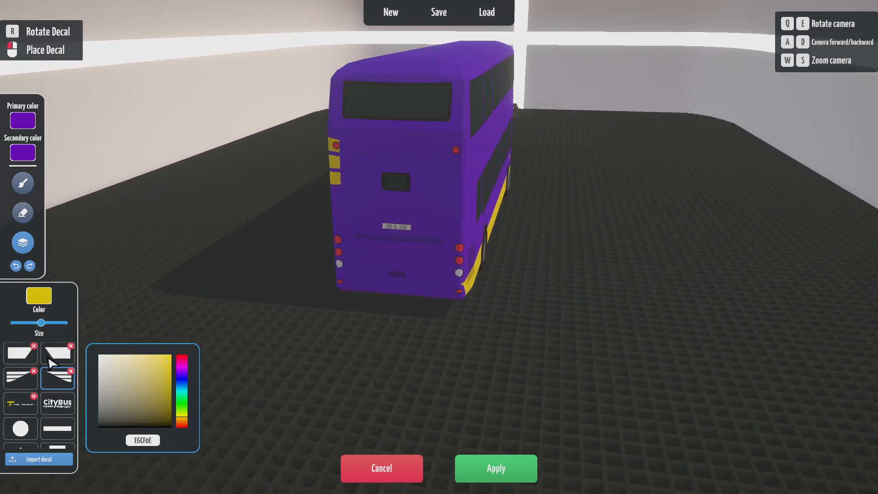
pyautogui.press('e')
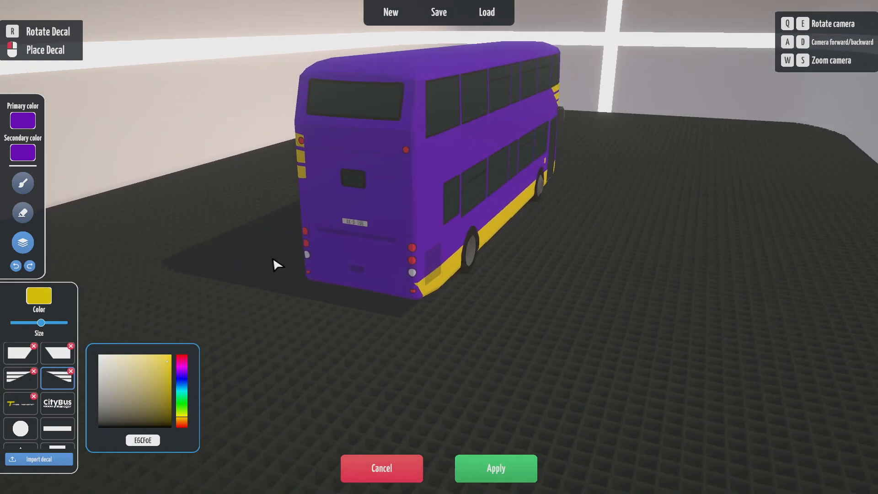
pyautogui.press('q')
pyautogui.press('e')
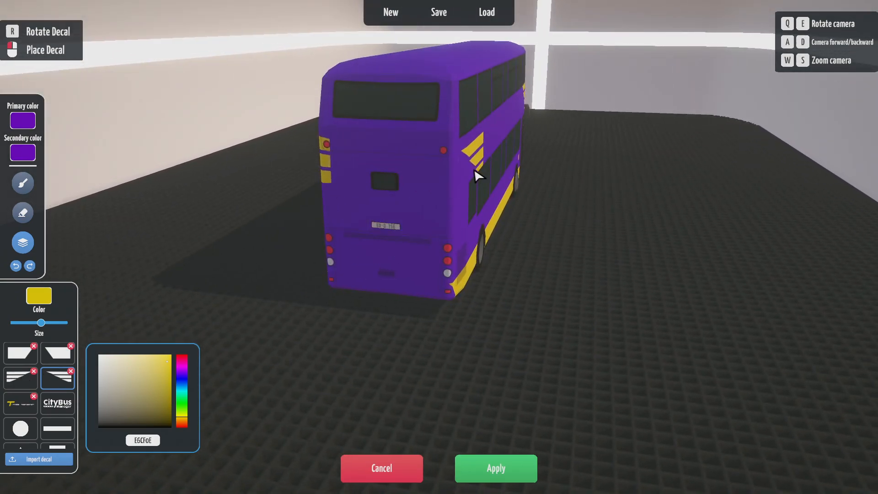
pyautogui.click(383, 174)
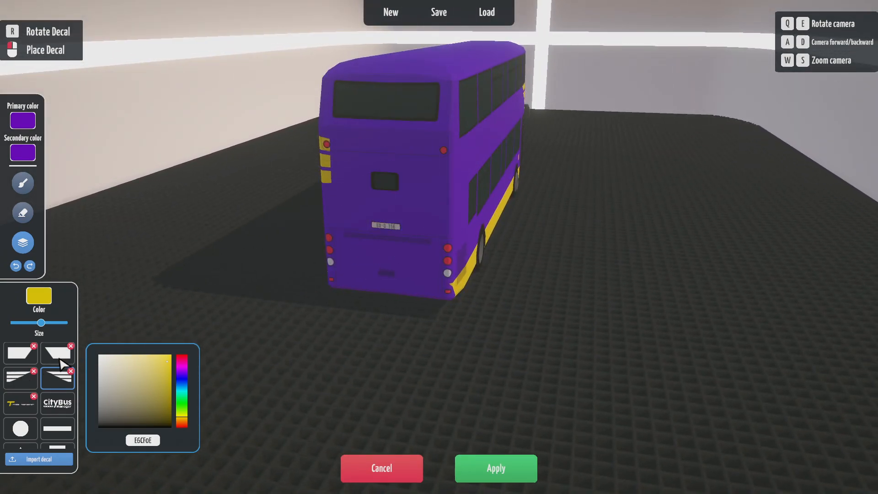
# - Put the mirrored stripe decal on the rear corner, undoing two placements and re-placing it
pyautogui.click(20, 378)
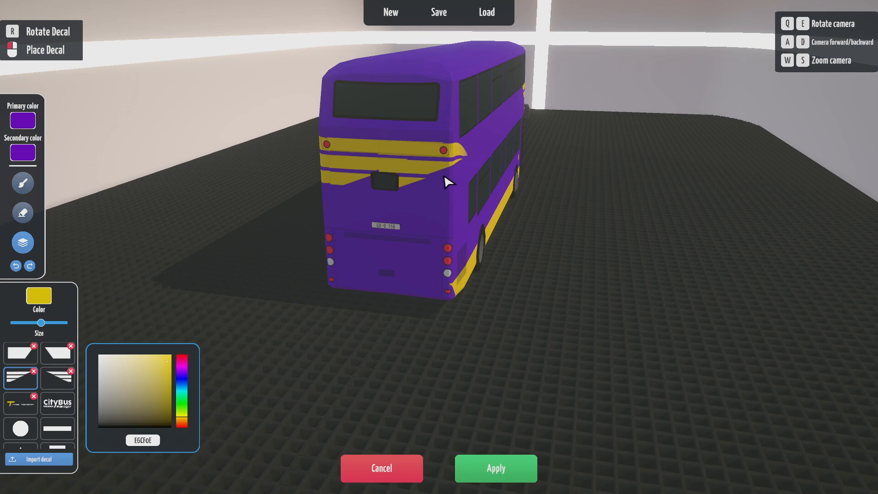
pyautogui.click(472, 160)
pyautogui.press('e')
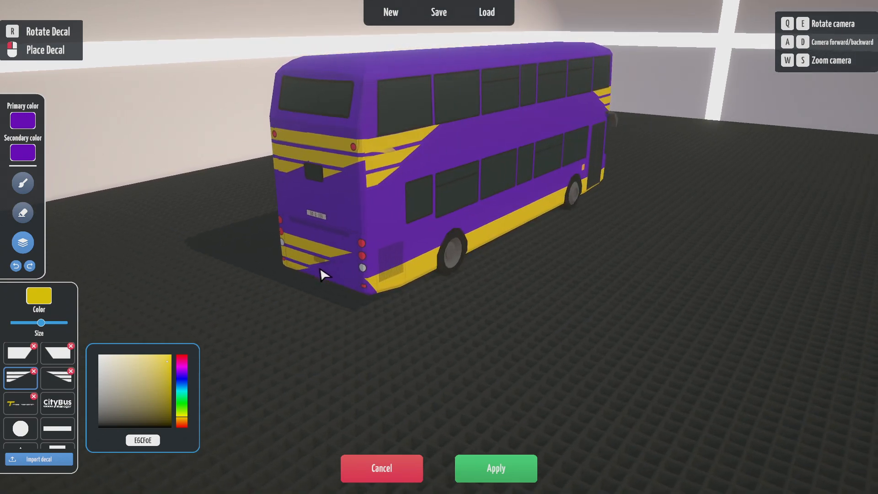
pyautogui.press('e')
pyautogui.press('w')
pyautogui.press('s')
pyautogui.press('s')
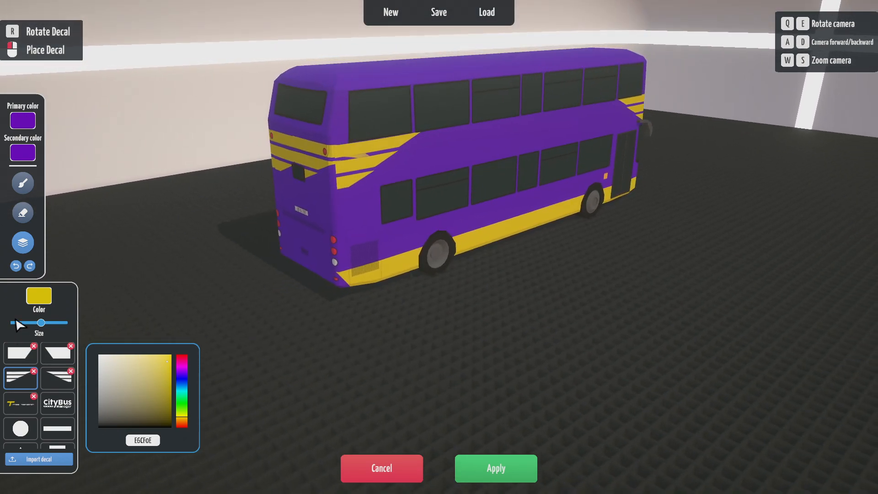
pyautogui.click(16, 266)
pyautogui.click(16, 266)
pyautogui.click(16, 265)
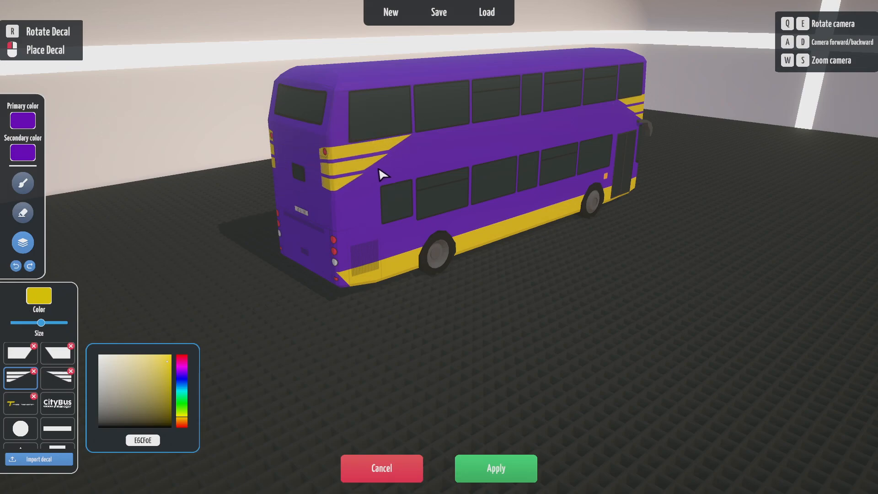
pyautogui.click(380, 166)
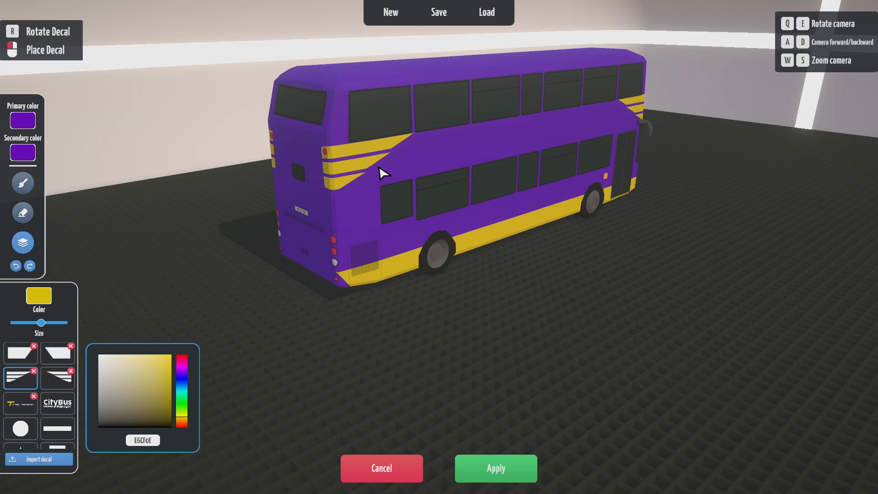
pyautogui.press('q')
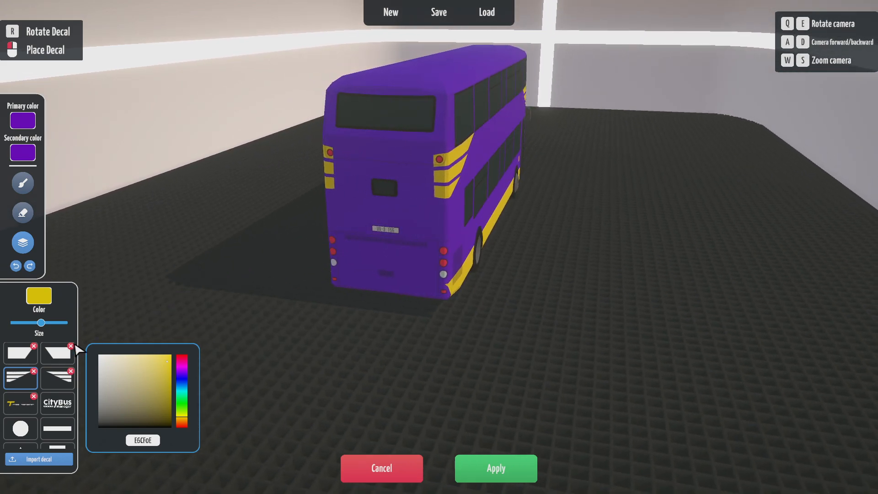
# - Lay a horizontal yellow bar across the rear between the decks
pyautogui.click(52, 426)
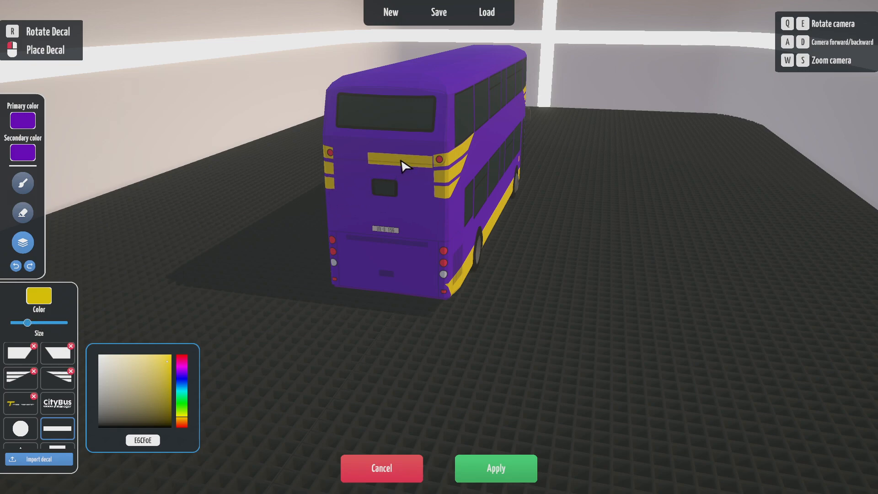
pyautogui.click(404, 164)
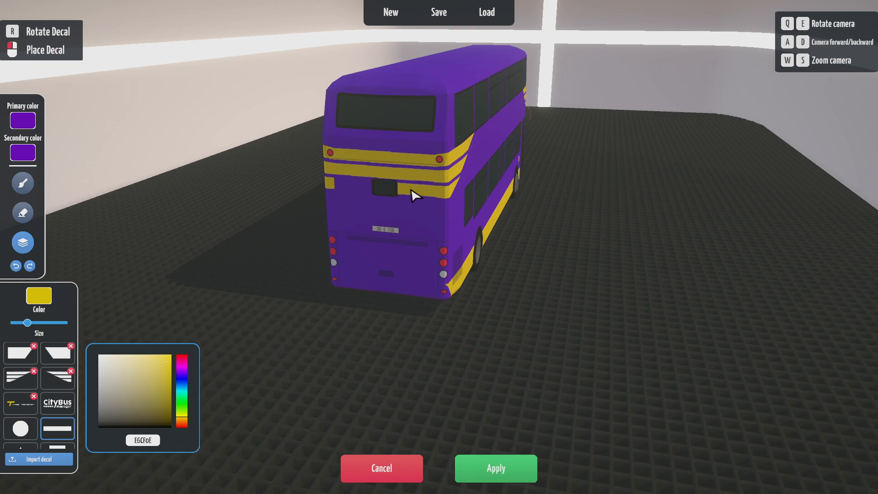
pyautogui.press('w')
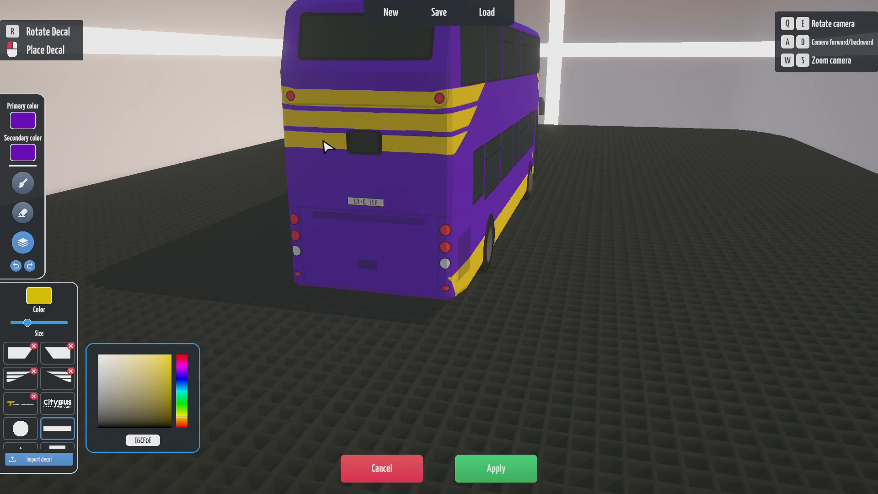
# - Swing round to a straight side view and select the Tutorial Transport logo decal
pyautogui.press('q')
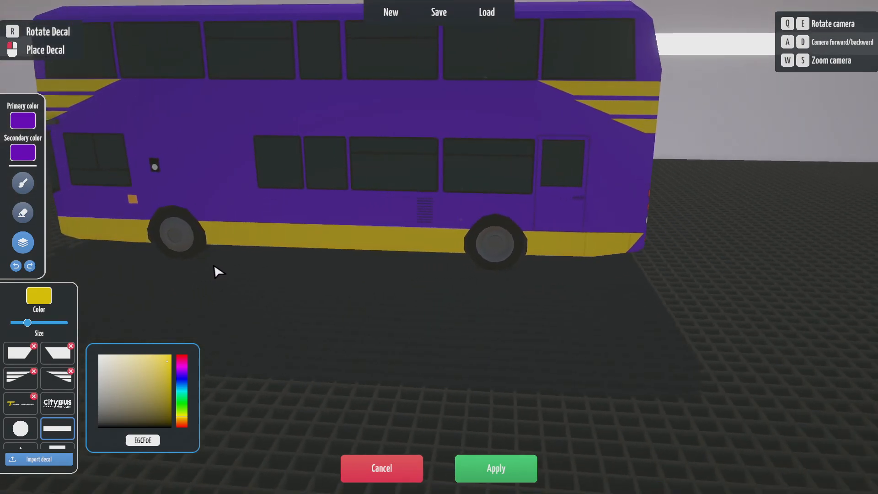
pyautogui.press('s')
pyautogui.press('q')
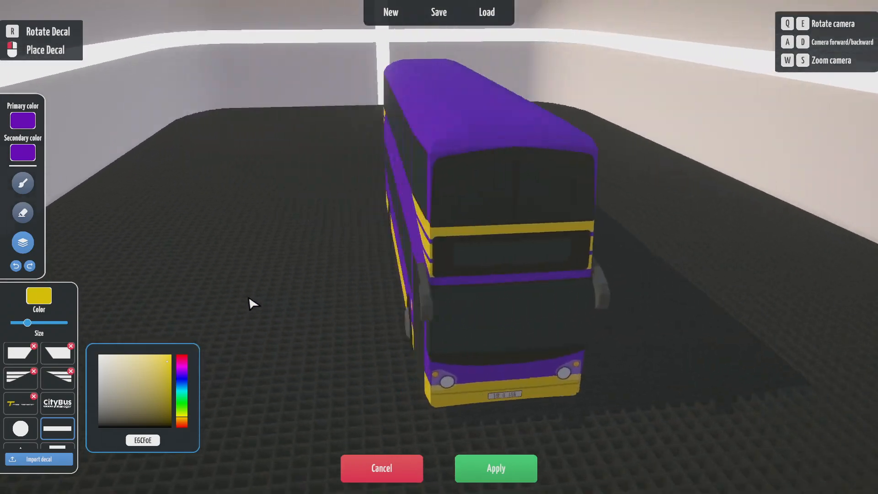
pyautogui.press('e')
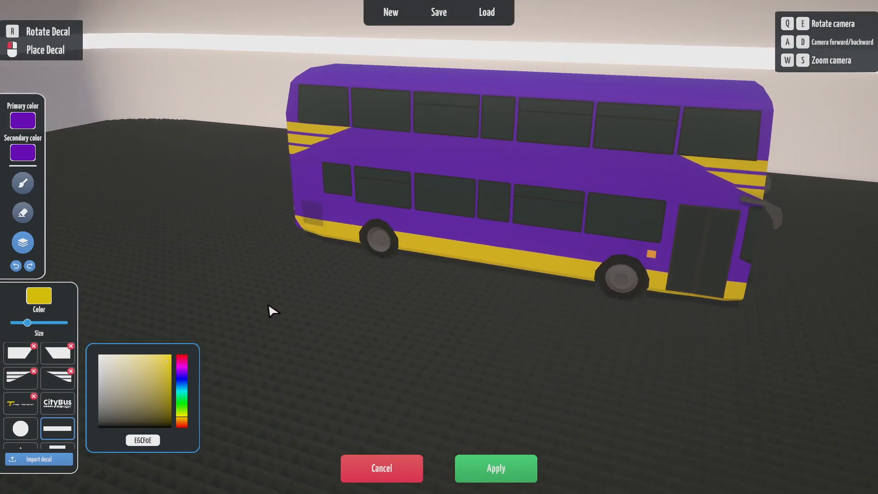
pyautogui.press('e')
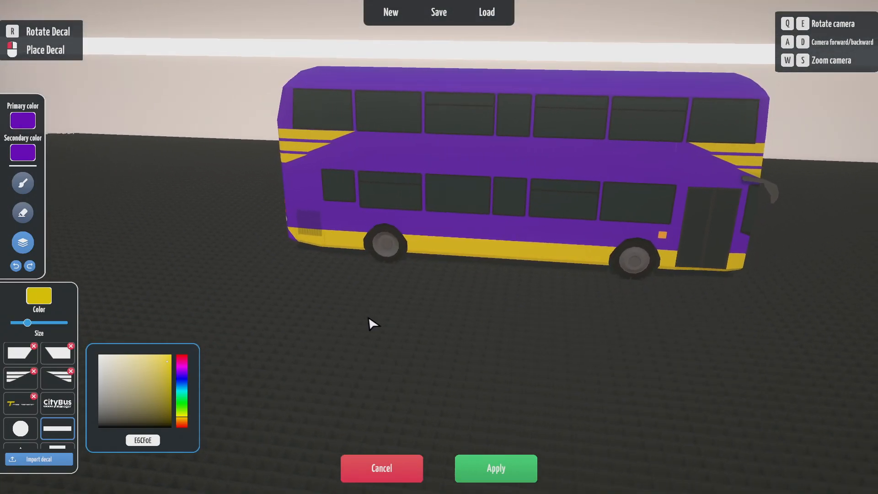
pyautogui.press('e')
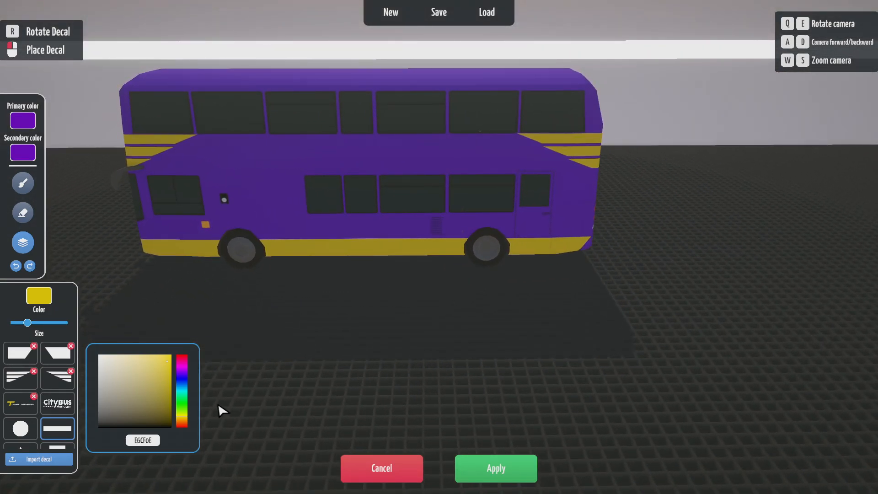
pyautogui.click(17, 401)
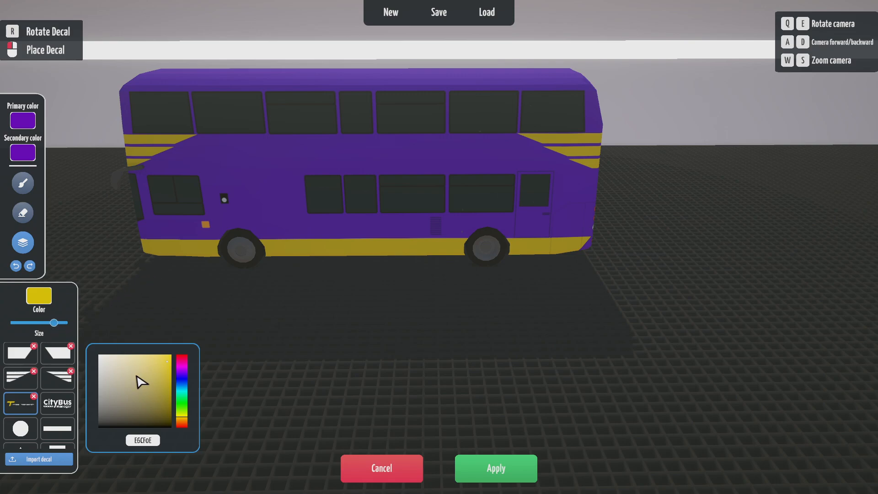
# - Set the decal colour to white (FFFFFF)
pyautogui.moveTo(182, 363); pyautogui.dragTo(182, 386)
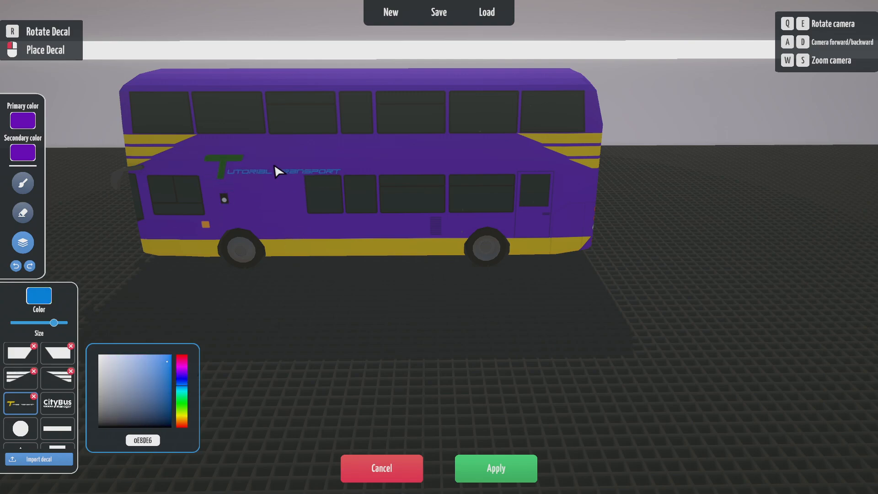
pyautogui.click(182, 395)
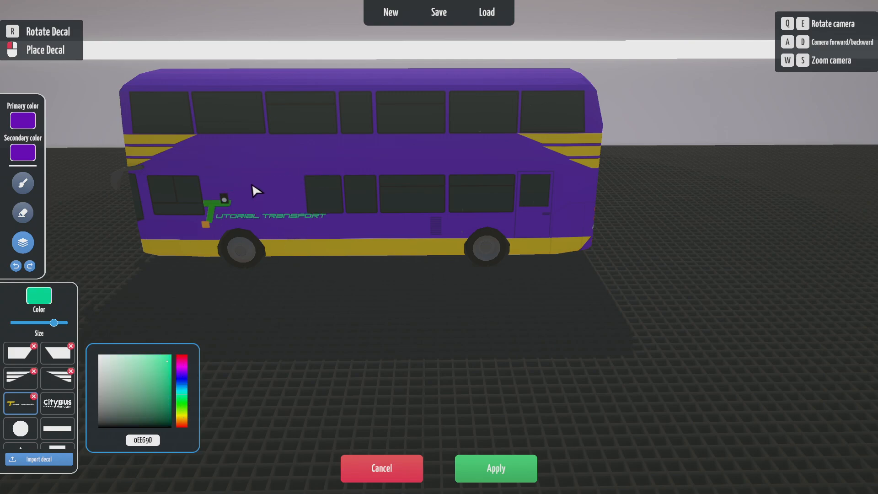
pyautogui.moveTo(155, 390); pyautogui.dragTo(106, 351)
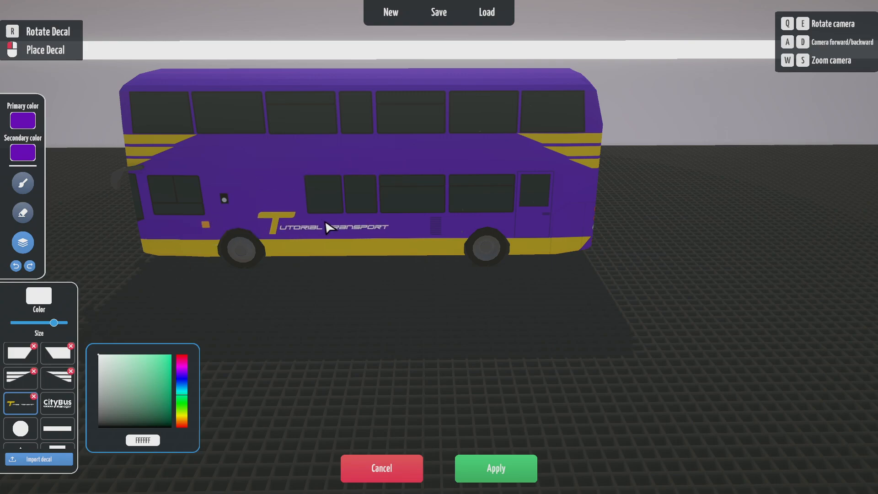
# - Enlarge the Tutorial Transport logo and stamp it on the upper-deck side between the decks
pyautogui.press('e')
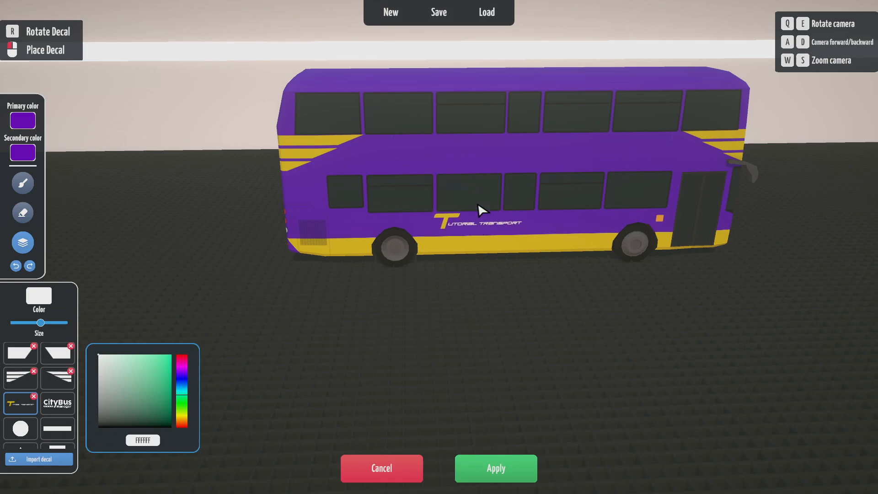
pyautogui.press('q')
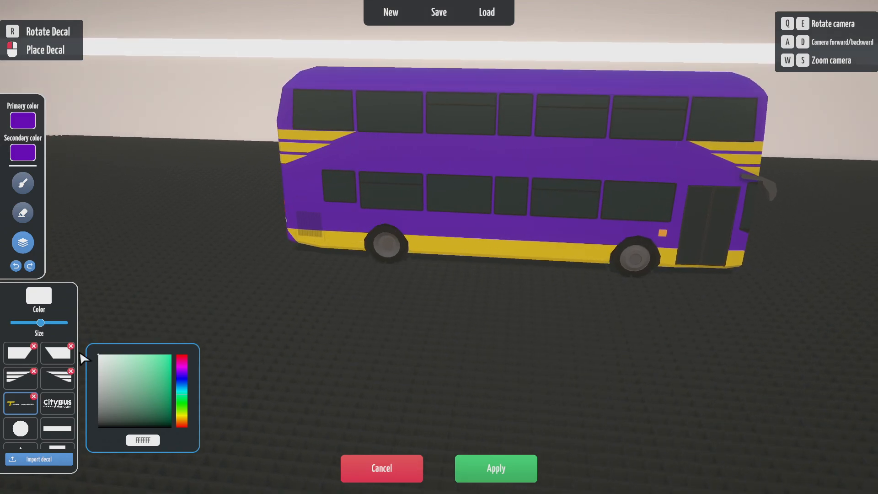
pyautogui.moveTo(49, 324); pyautogui.dragTo(57, 324)
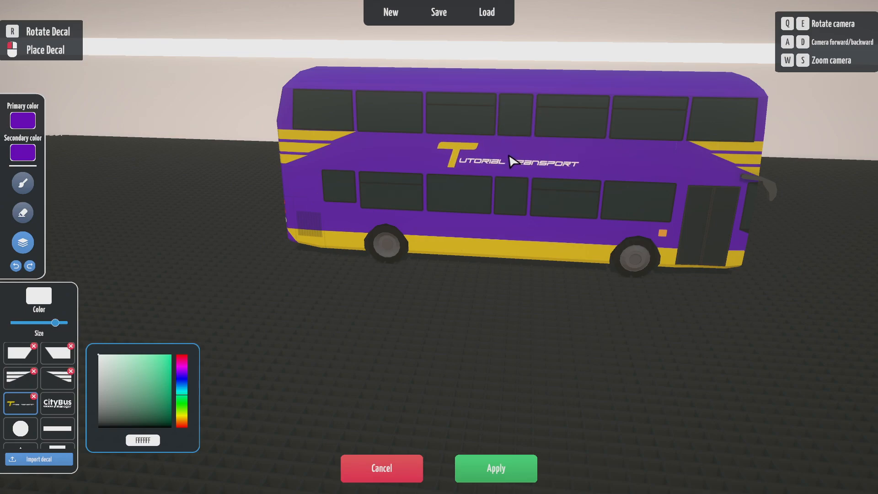
pyautogui.click(510, 153)
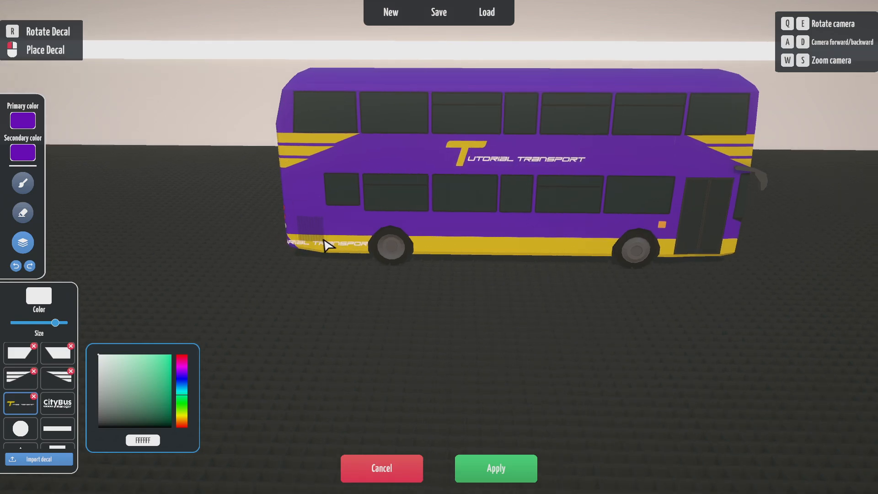
pyautogui.press('q')
pyautogui.press('e')
pyautogui.press('q')
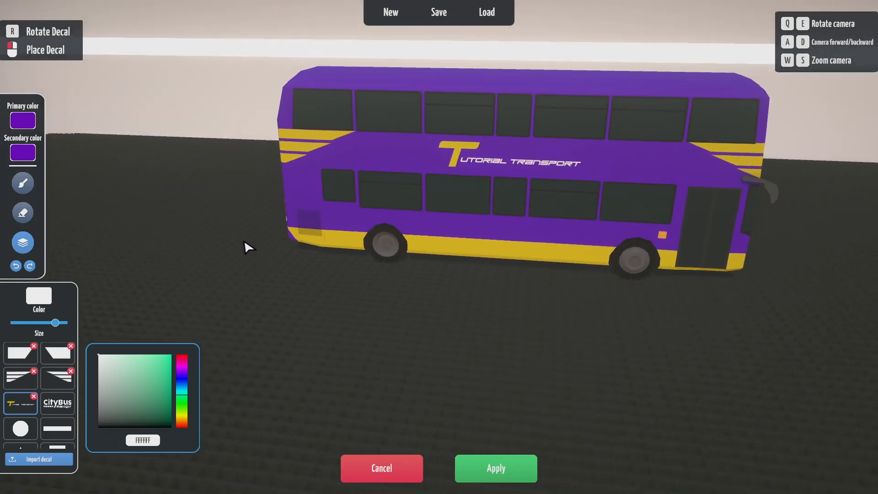
pyautogui.press('q')
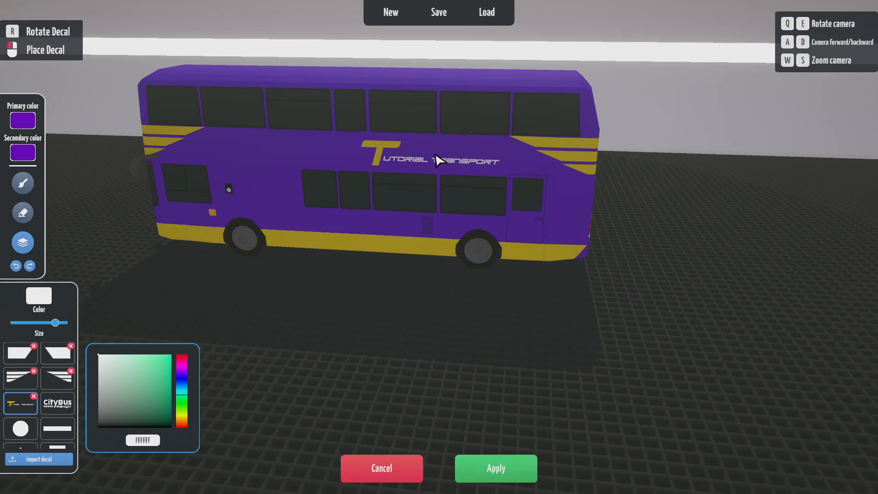
pyautogui.click(365, 149)
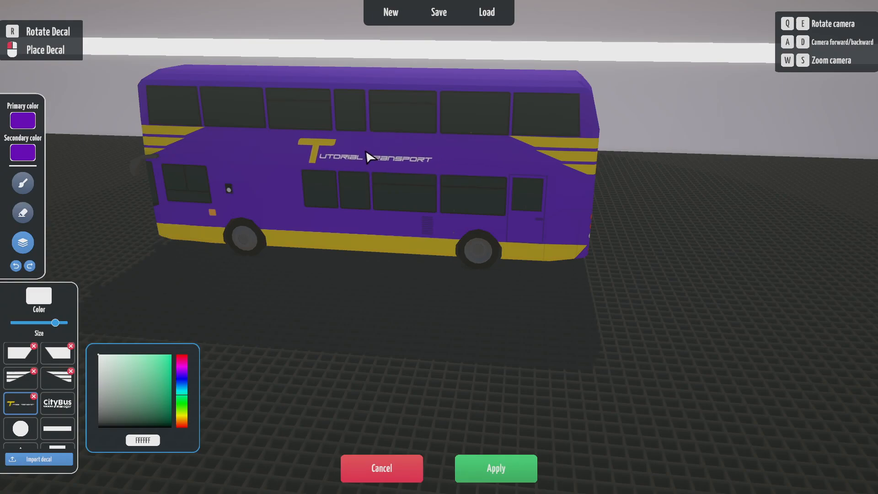
# - Orbit around the purple-and-yellow bus to inspect it, then open the New dropdown
pyautogui.press('e')
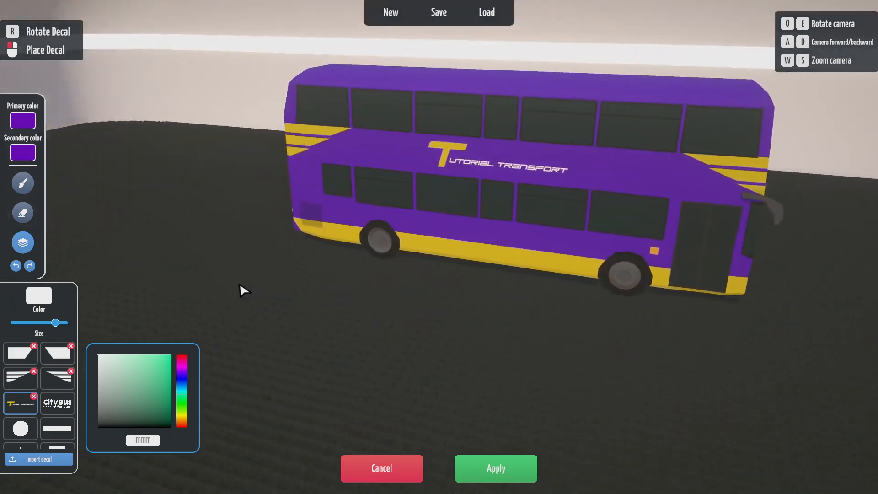
pyautogui.press('q')
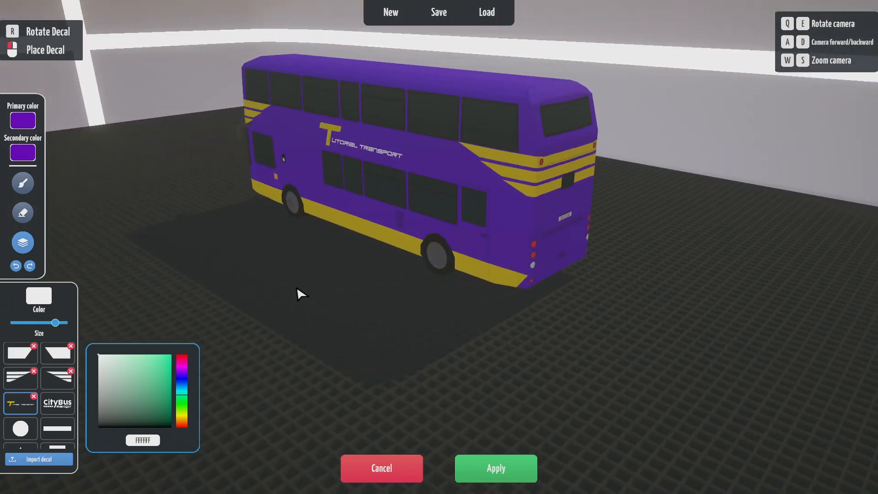
pyautogui.press('q')
pyautogui.press('e')
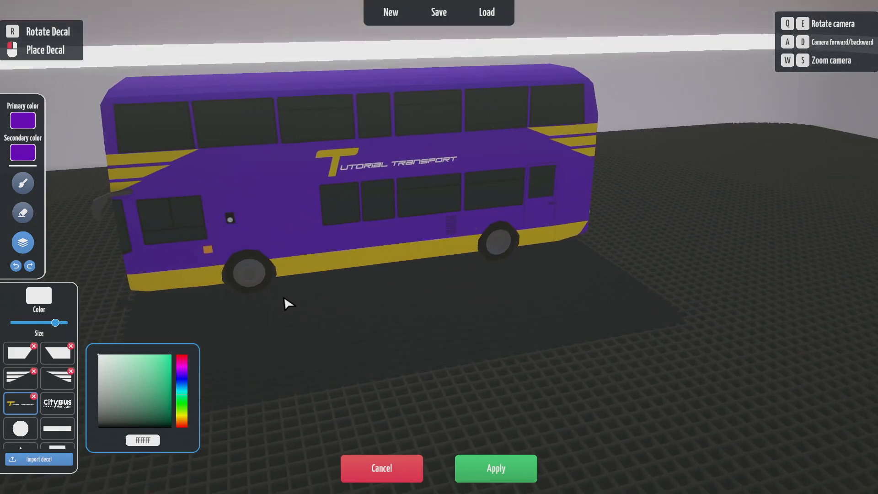
pyautogui.press('q')
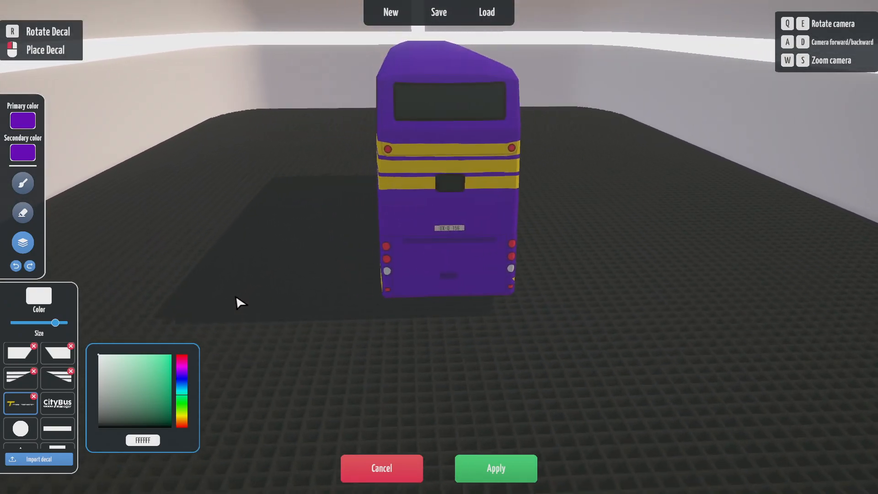
pyautogui.press('q')
pyautogui.press('e')
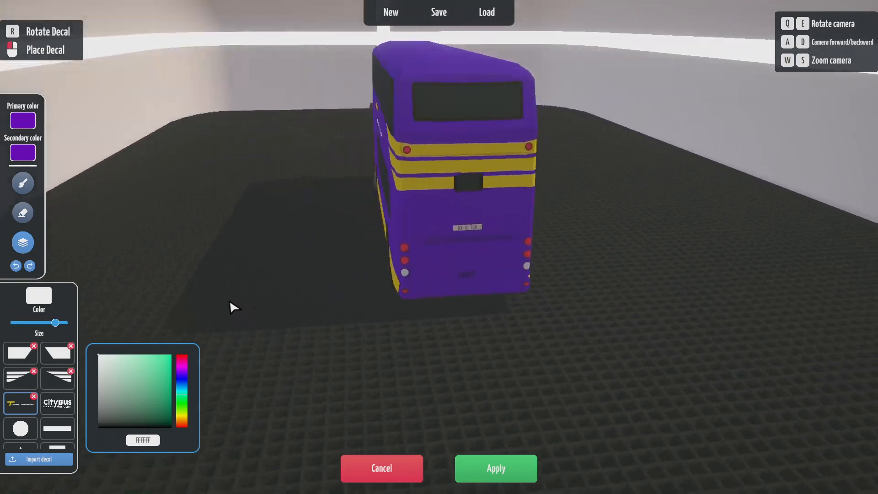
pyautogui.press('e')
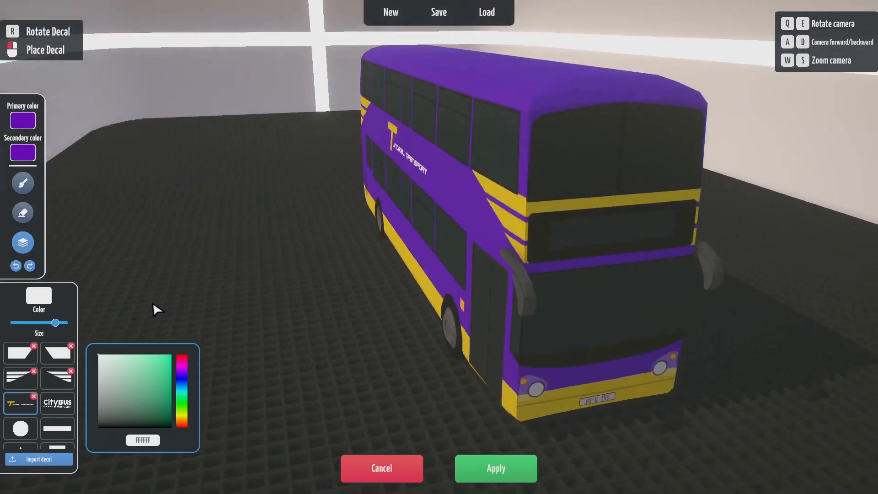
pyautogui.press('e')
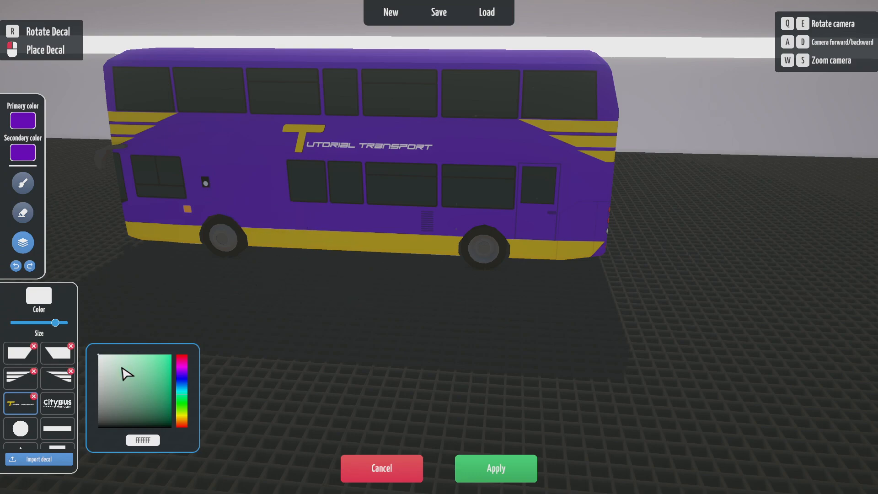
pyautogui.press('e')
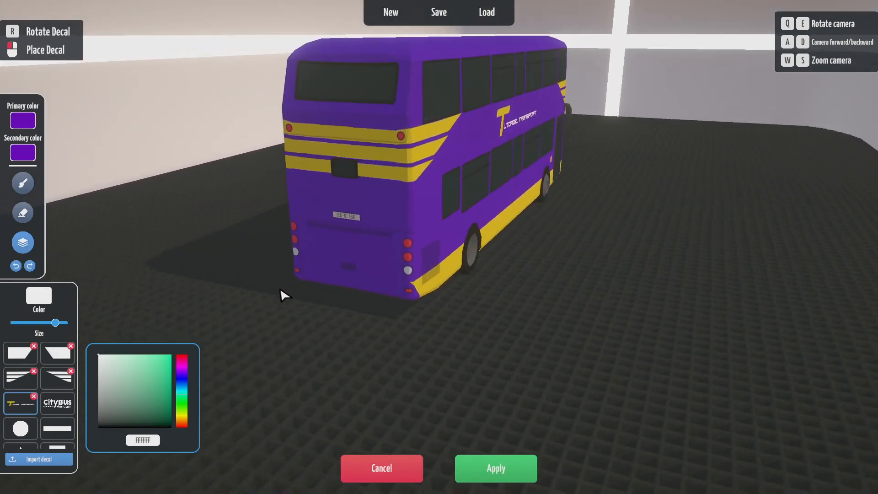
pyautogui.press('q')
pyautogui.press('q')
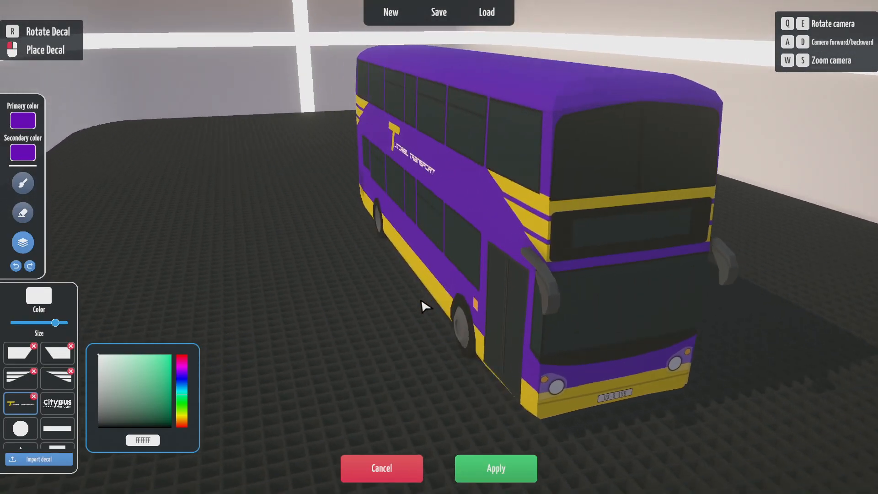
pyautogui.press('q')
pyautogui.press('e')
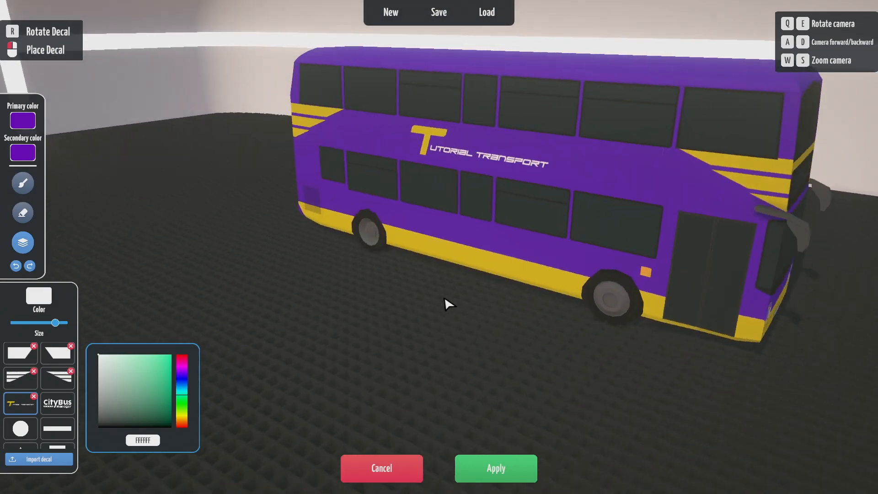
pyautogui.press('e')
pyautogui.press('w')
pyautogui.press('s')
pyautogui.press('q')
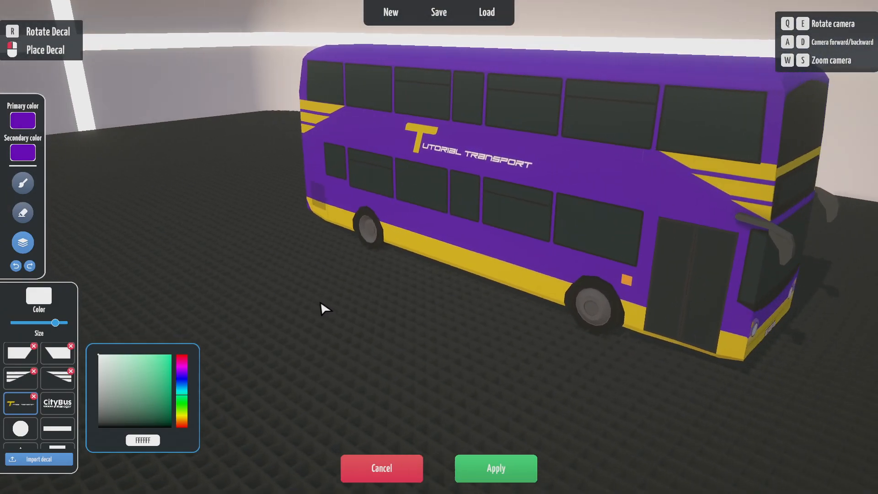
pyautogui.press('q')
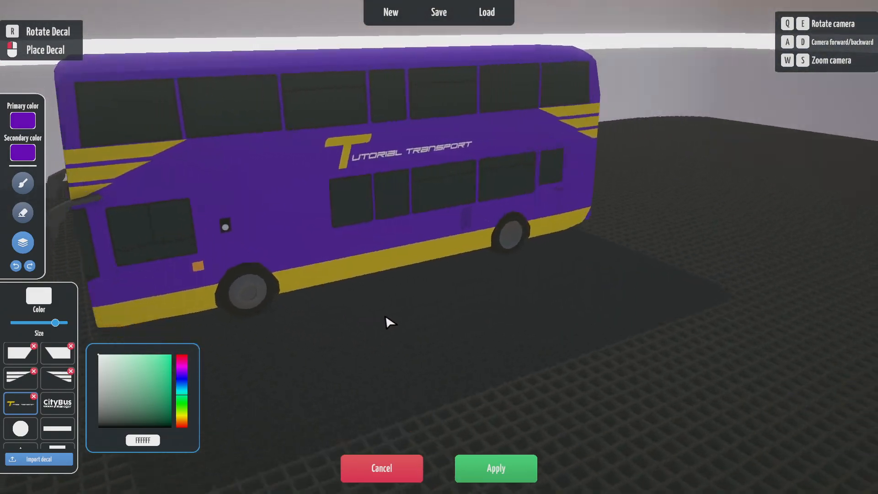
pyautogui.press('q')
pyautogui.press('w')
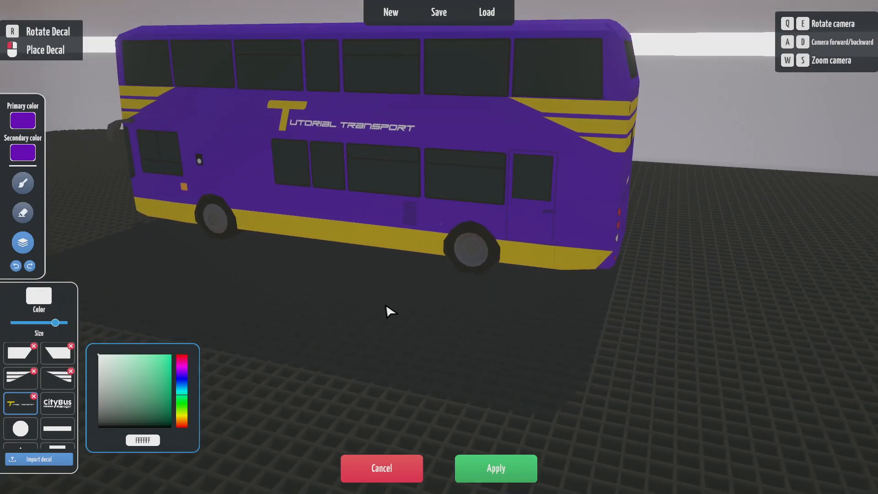
pyautogui.press('q')
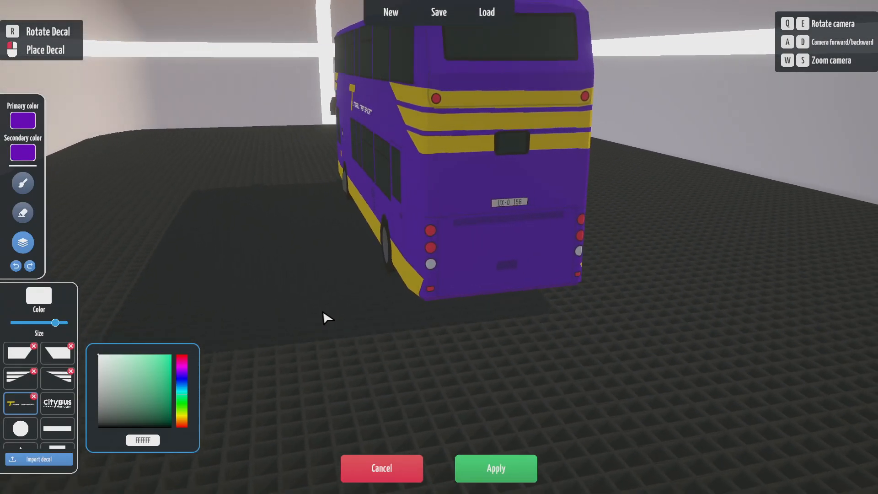
pyautogui.press('q')
pyautogui.press('e')
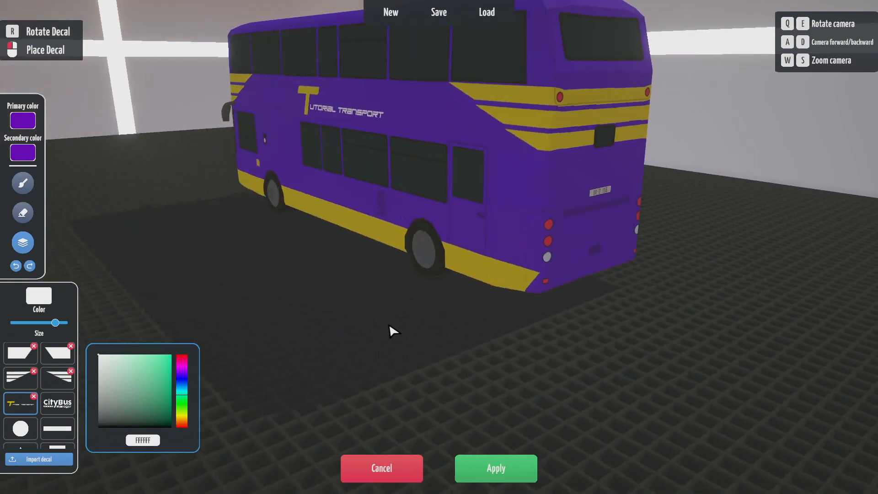
pyautogui.press('e')
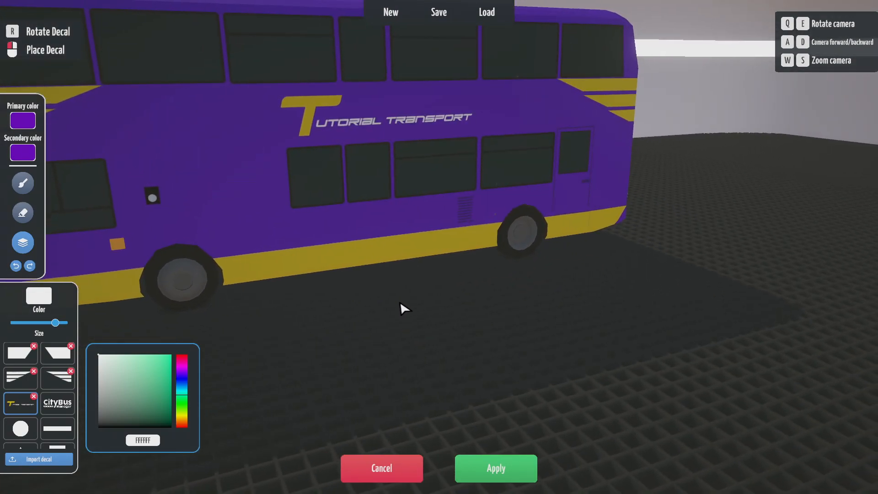
pyautogui.press('s')
pyautogui.press('q')
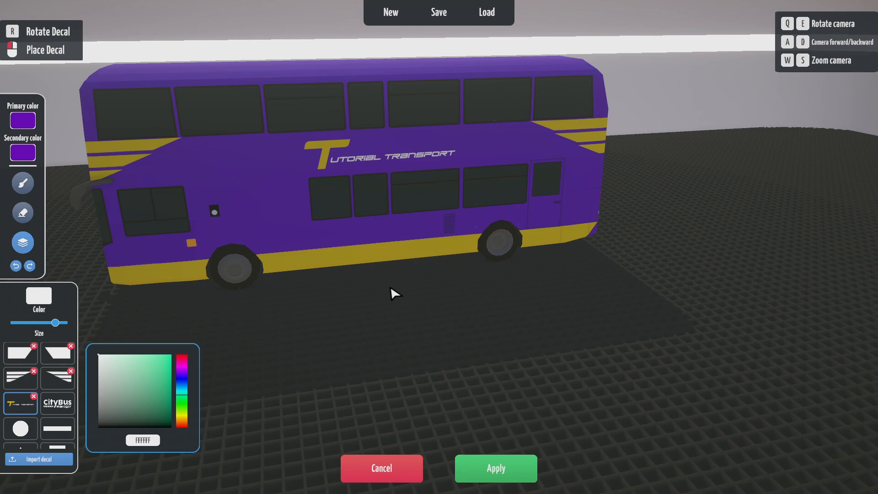
pyautogui.press('q')
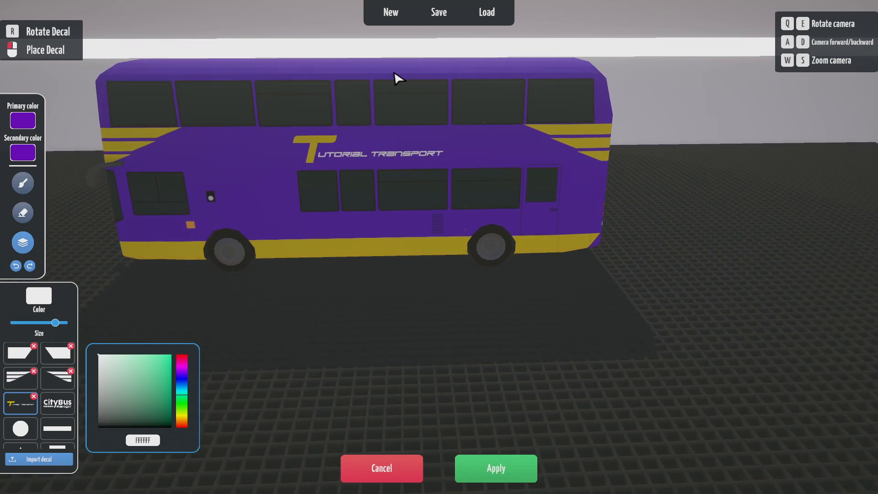
pyautogui.click(385, 17)
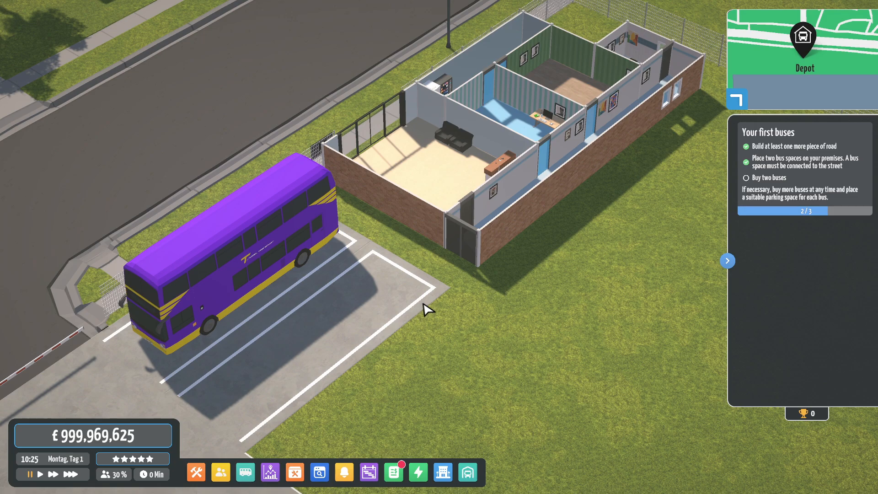
# - Zoom and pan the depot camera over the parked purple double-decker
pyautogui.scroll(-3, 425, 307)
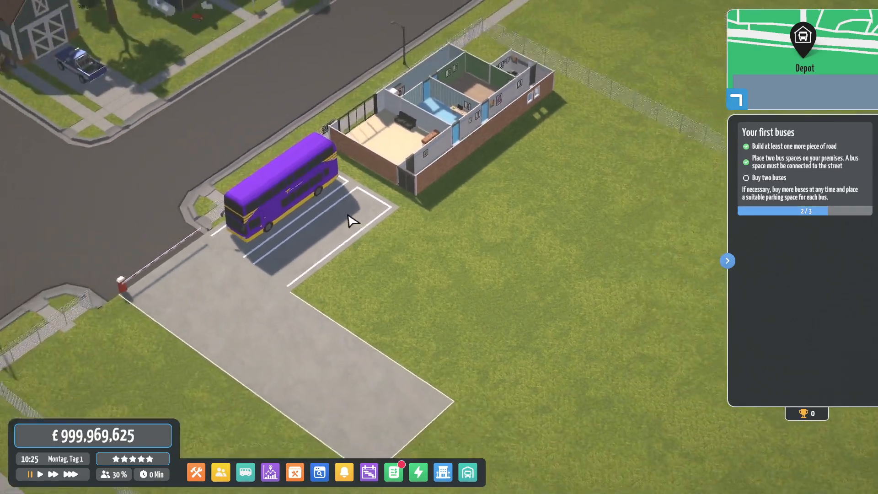
pyautogui.scroll(-2, 352, 220)
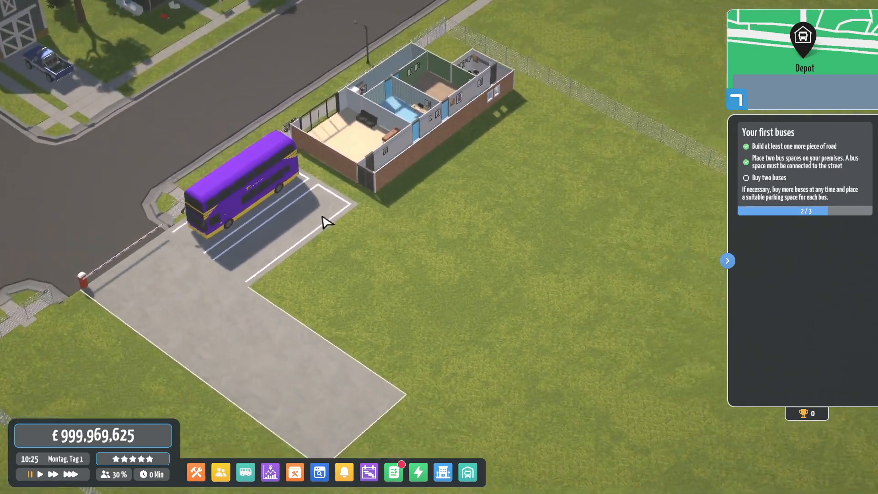
pyautogui.scroll(4, 323, 220)
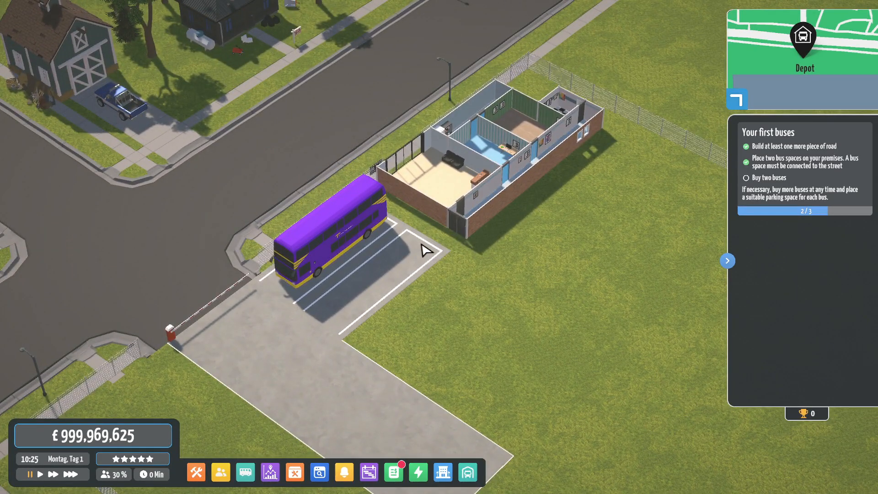
pyautogui.moveTo(407, 261)
pyautogui.mouseDown()
pyautogui.moveTo(381, 246)
pyautogui.moveTo(391, 259)
pyautogui.mouseUp()
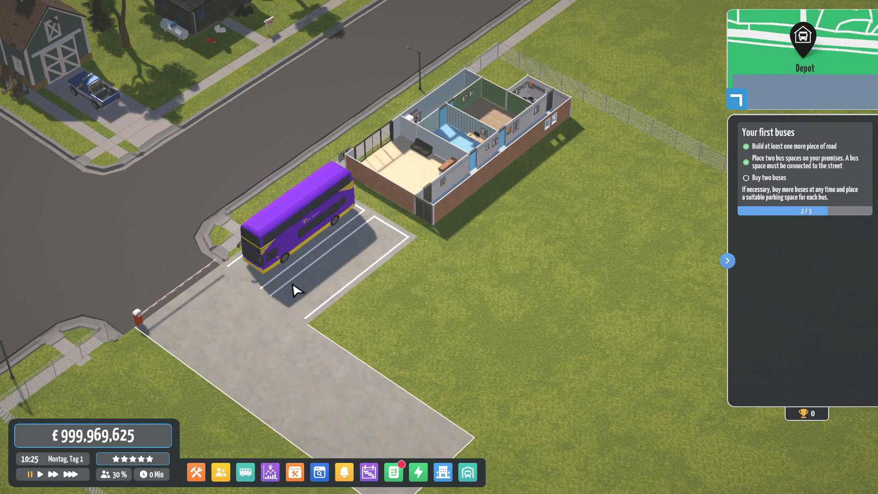
# - Look through the buses available under Bus fleet > Buy new bus, then close it
pyautogui.click(245, 471)
pyautogui.click(146, 20)
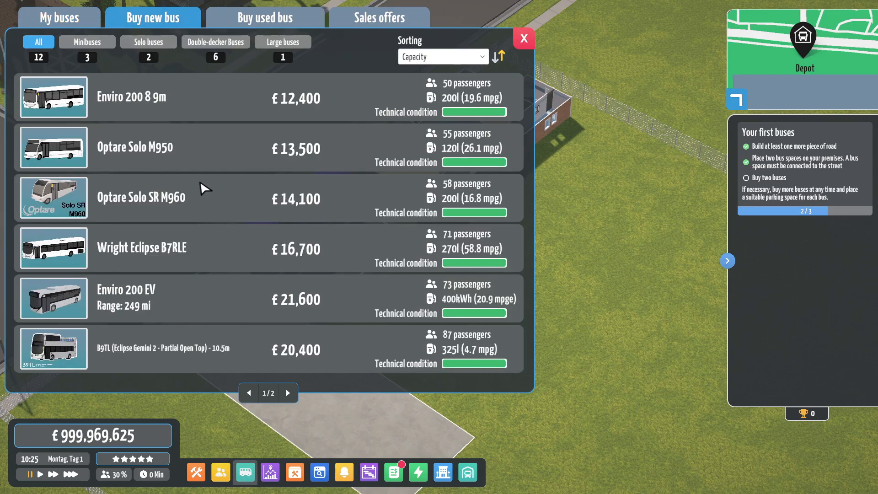
pyautogui.click(523, 39)
pyautogui.scroll(3, 307, 317)
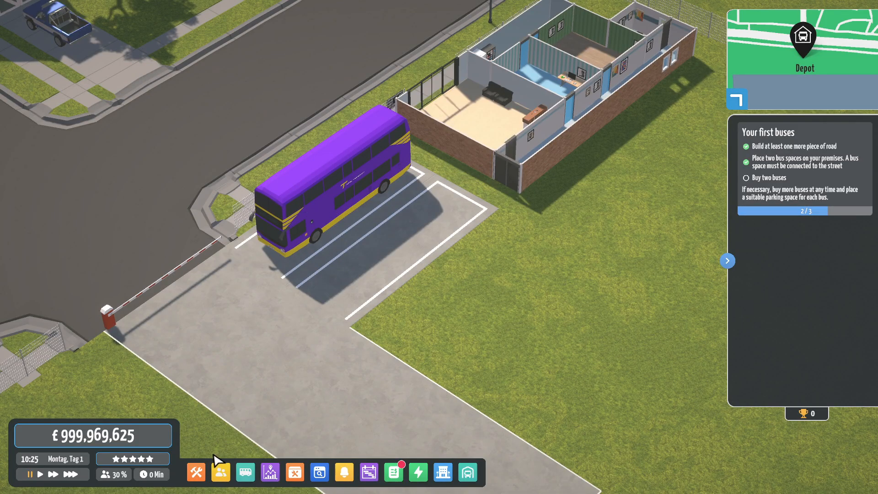
# - Place a Paint Shop from Build > Street on the lawn beside the parking spaces
pyautogui.click(196, 472)
pyautogui.click(96, 57)
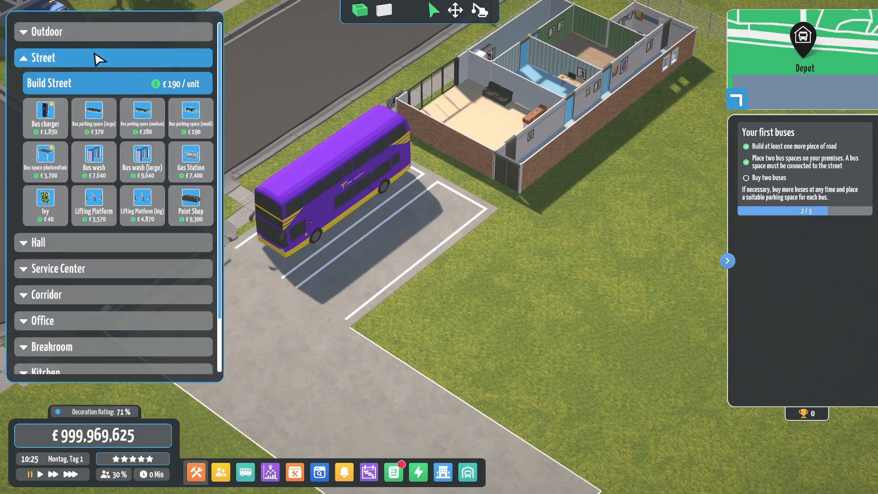
pyautogui.click(201, 218)
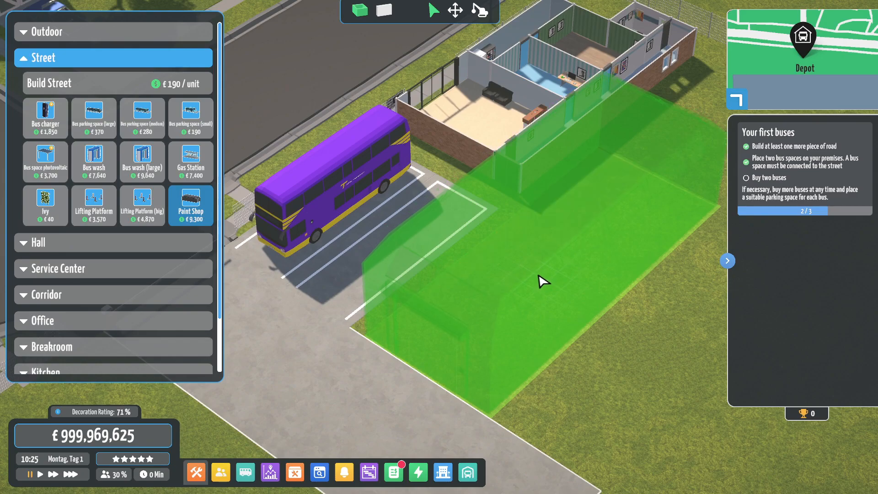
pyautogui.click(543, 280)
# - Rotate the camera to look straight down on the depot and its two bays
pyautogui.click(244, 474)
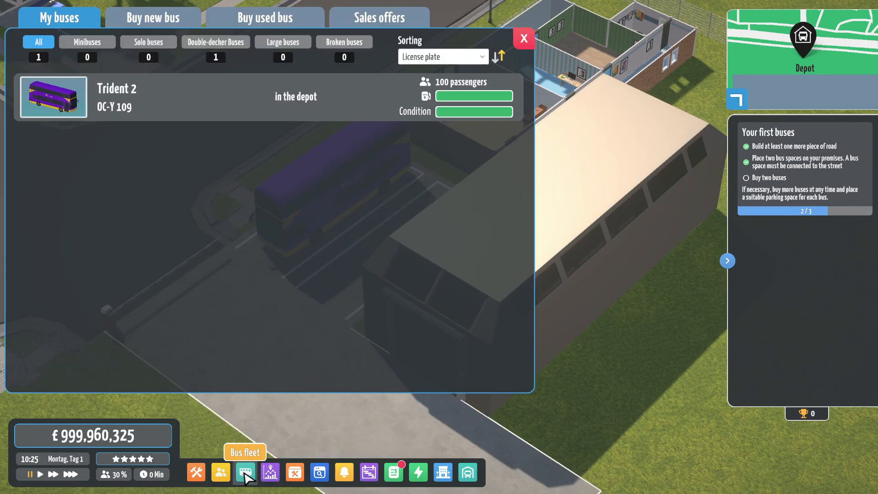
pyautogui.click(244, 473)
pyautogui.moveTo(360, 266); pyautogui.dragTo(492, 229)
pyautogui.scroll(3, 485, 291)
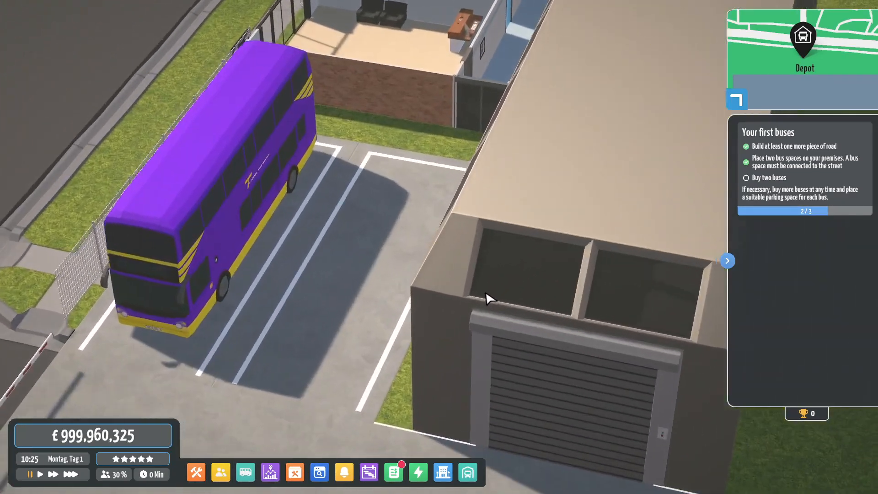
pyautogui.scroll(-5, 466, 299)
pyautogui.scroll(2, 571, 304)
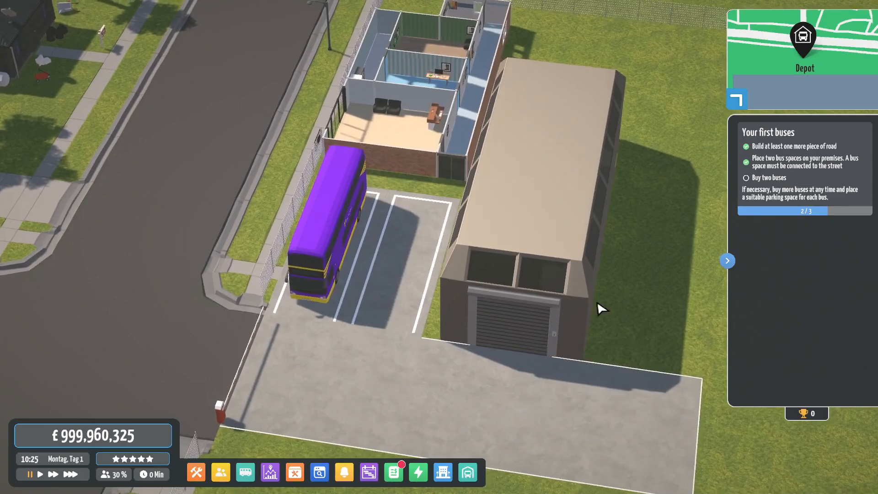
pyautogui.moveTo(597, 301); pyautogui.dragTo(327, 297)
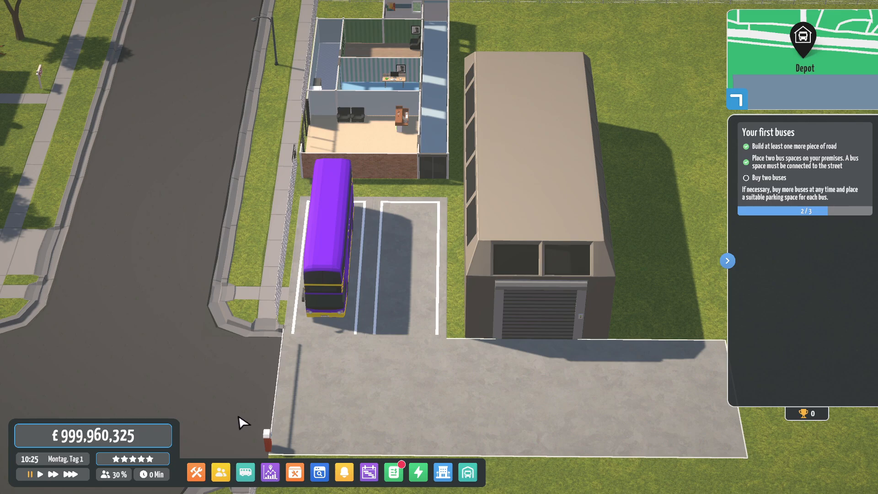
pyautogui.moveTo(328, 308); pyautogui.dragTo(327, 309)
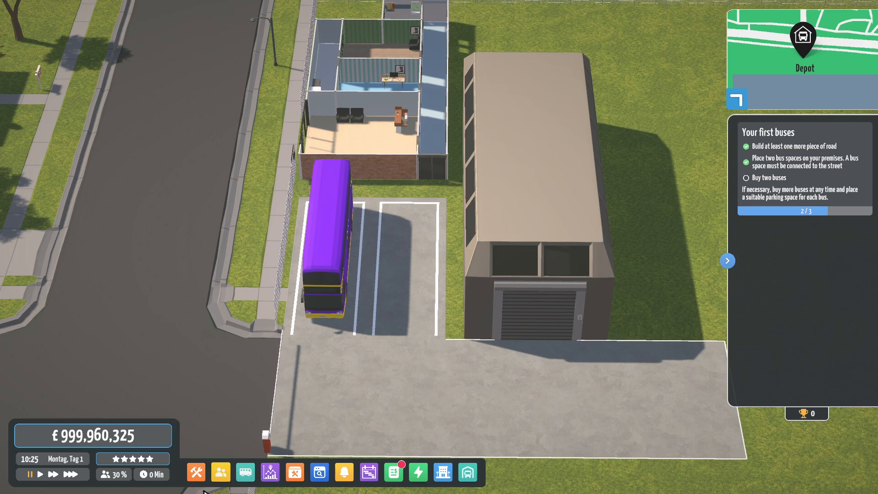
# - Check which bus drivers are available to hire, then close the hiring window
pyautogui.click(221, 472)
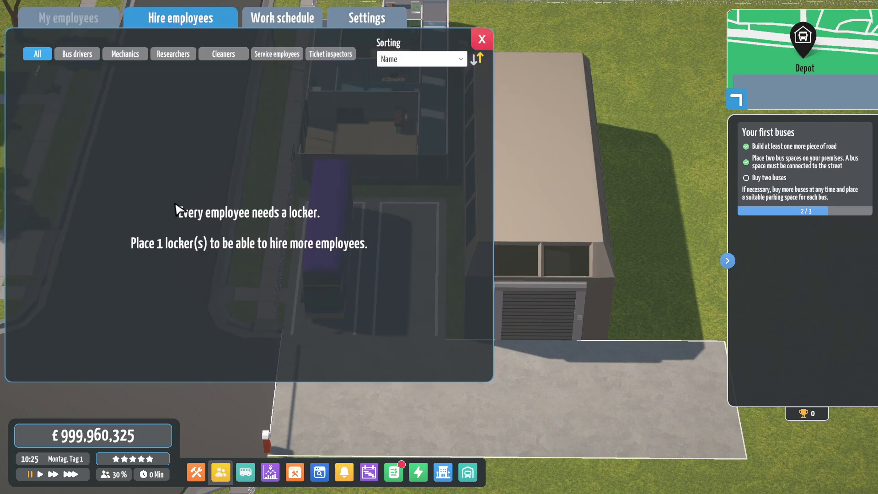
pyautogui.click(81, 59)
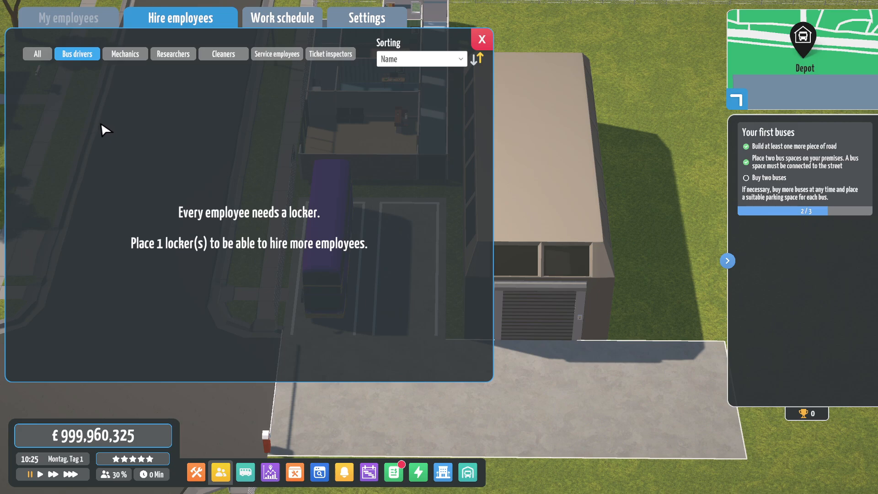
pyautogui.click(482, 39)
pyautogui.scroll(5, 314, 166)
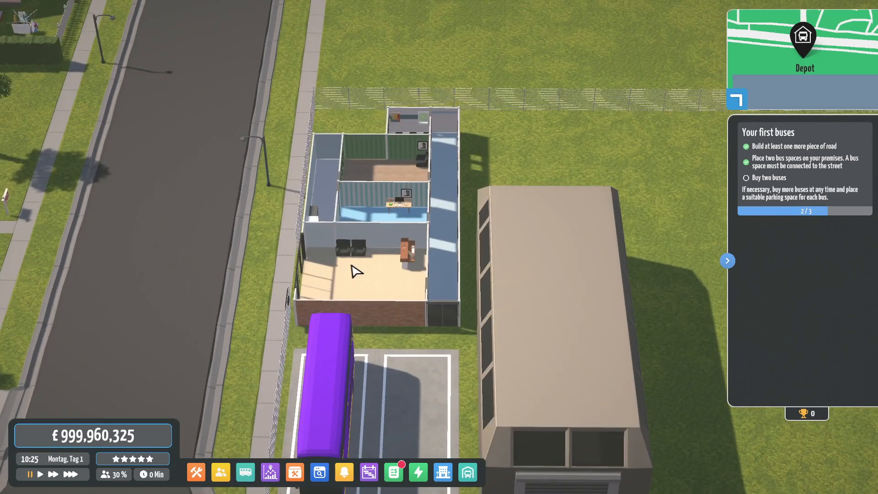
# - Add lockers at the corridor's far end, then list only bus drivers for hire
pyautogui.click(196, 472)
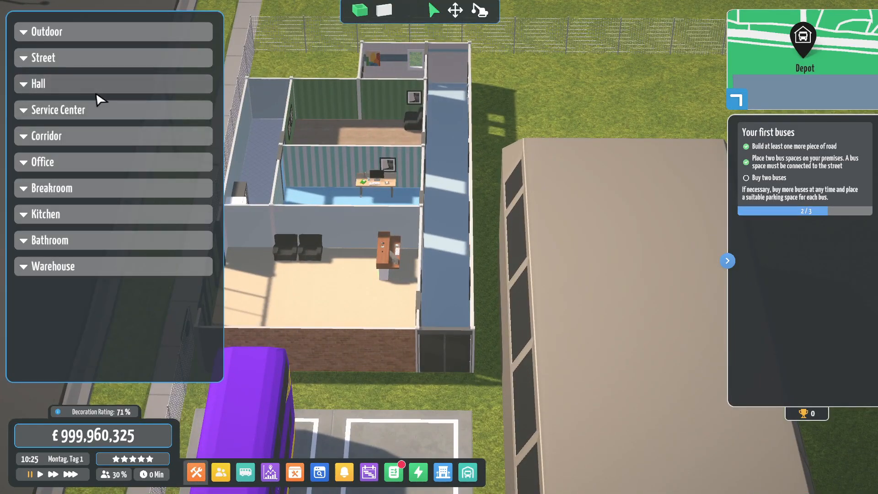
pyautogui.click(87, 137)
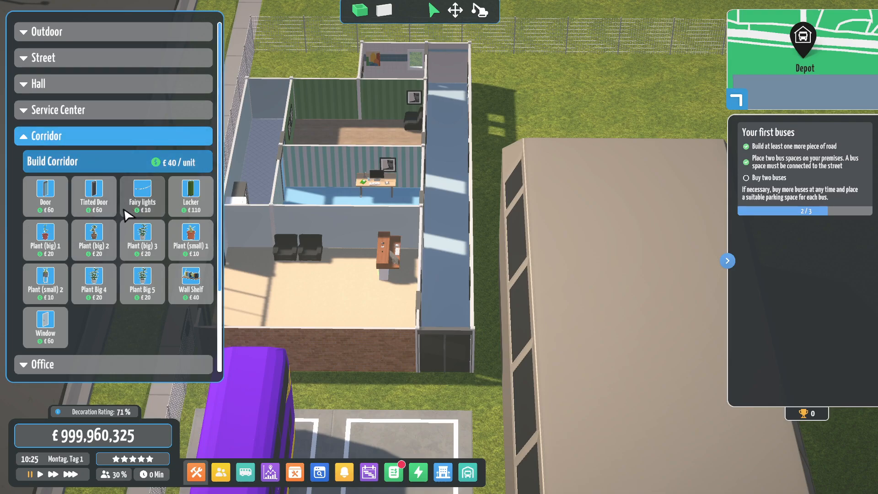
pyautogui.click(179, 204)
pyautogui.moveTo(463, 93); pyautogui.dragTo(464, 145)
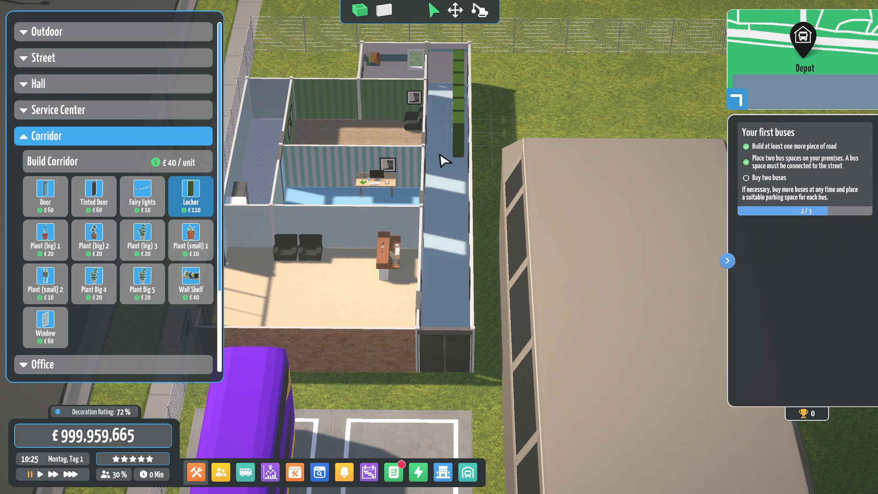
pyautogui.click(218, 478)
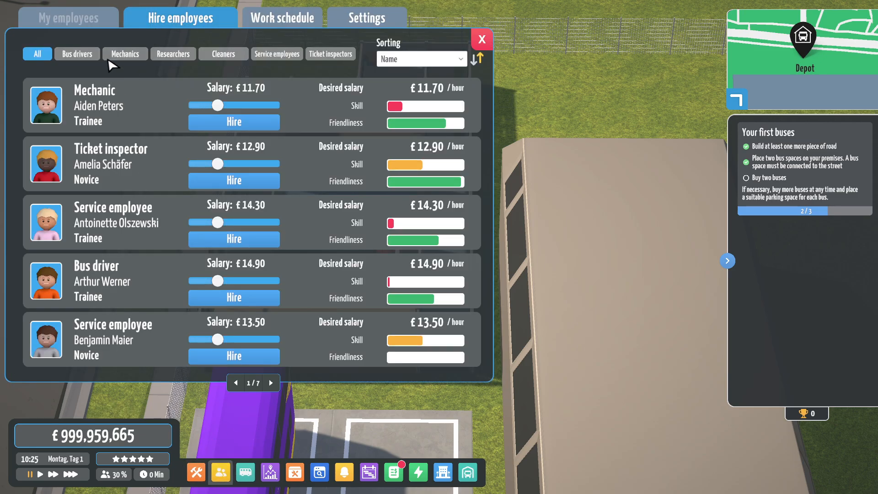
pyautogui.click(78, 55)
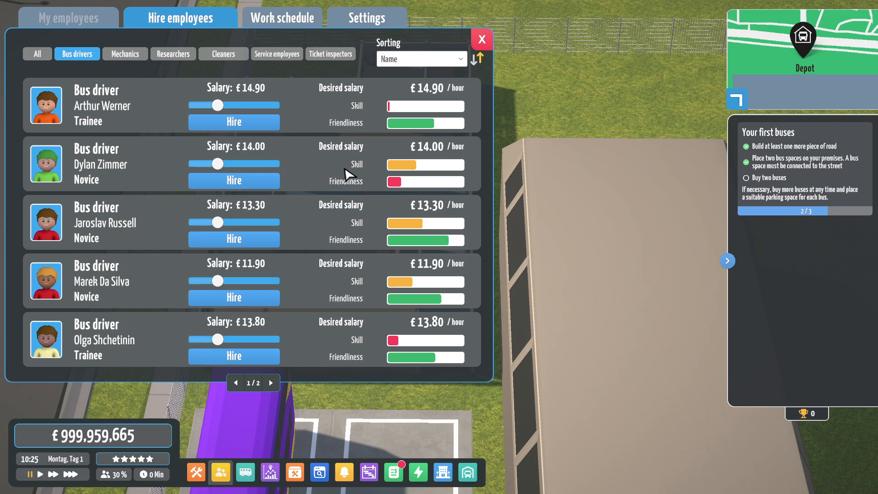
# - Hire one of the listed bus drivers
pyautogui.click(223, 241)
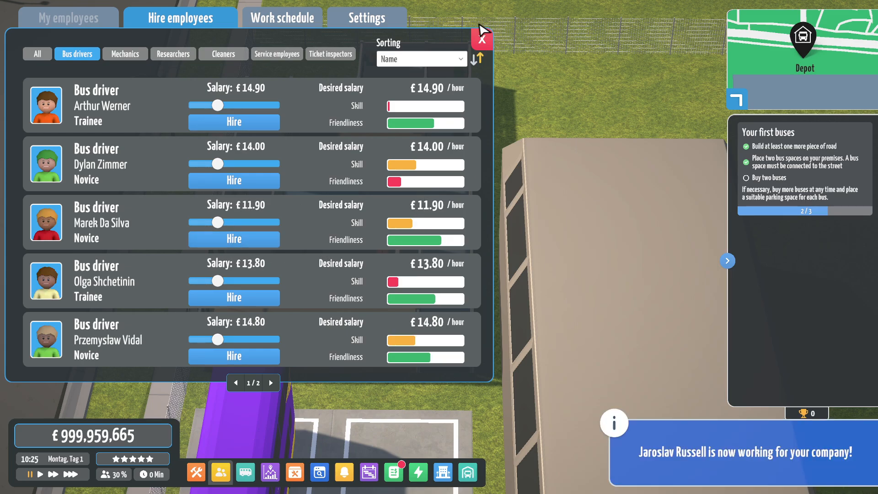
pyautogui.click(480, 36)
pyautogui.scroll(3, 443, 205)
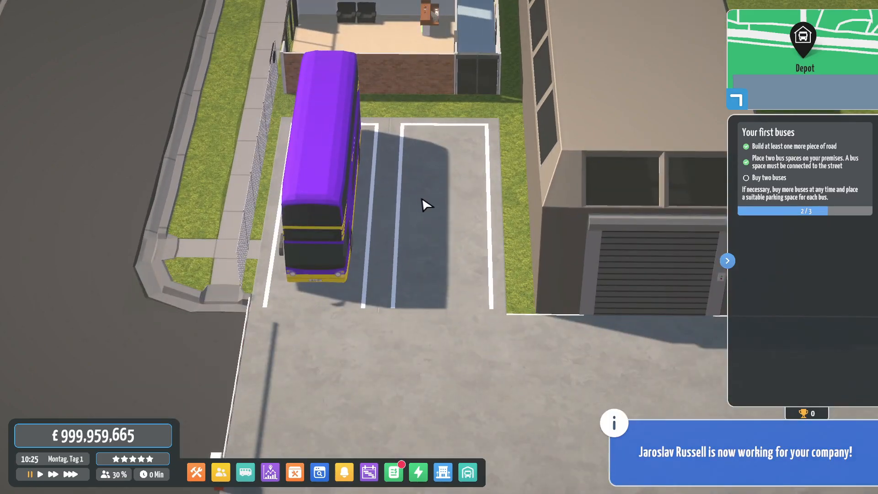
# - Send the Trident 2 on its way by running game time at top speed
pyautogui.click(333, 256)
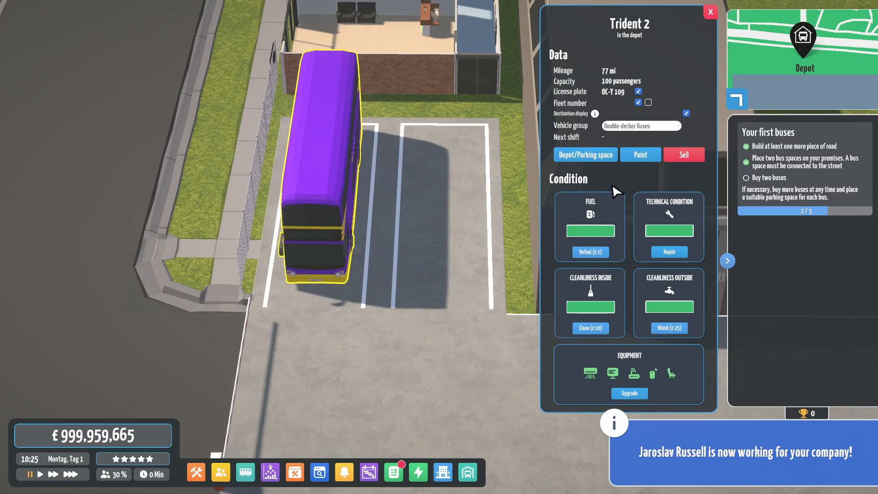
pyautogui.moveTo(475, 221); pyautogui.dragTo(287, 177)
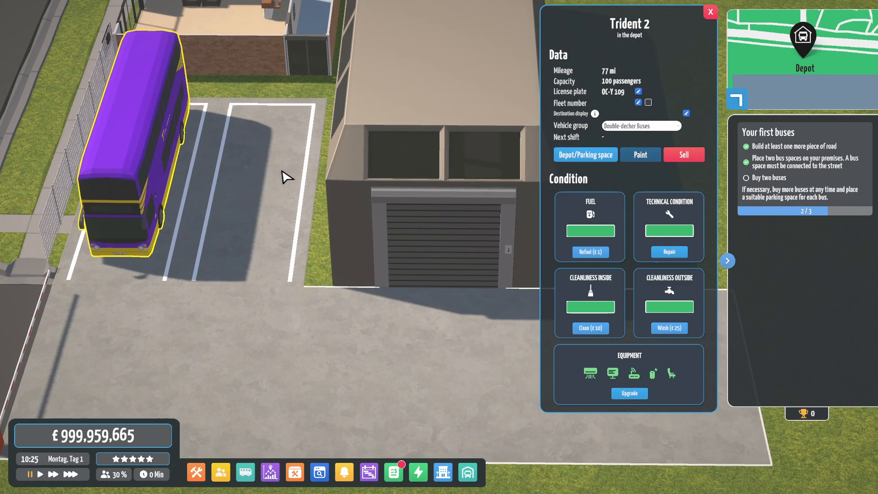
pyautogui.click(82, 475)
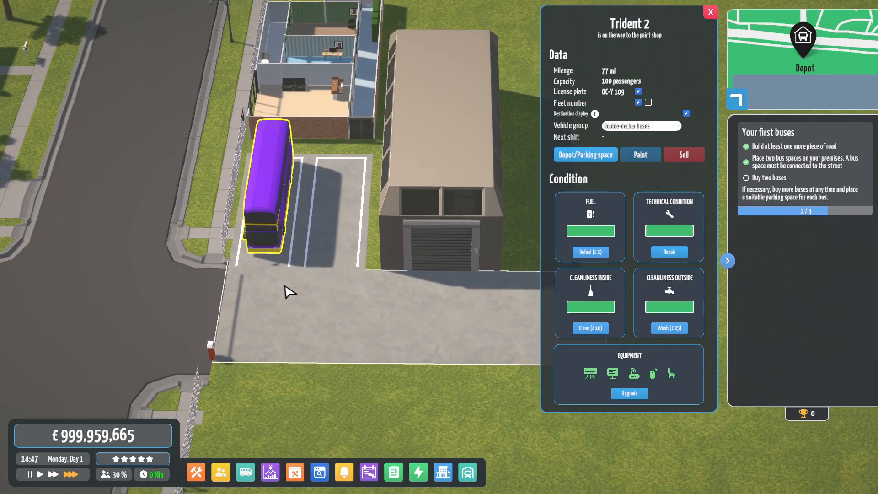
pyautogui.moveTo(349, 284); pyautogui.dragTo(330, 286)
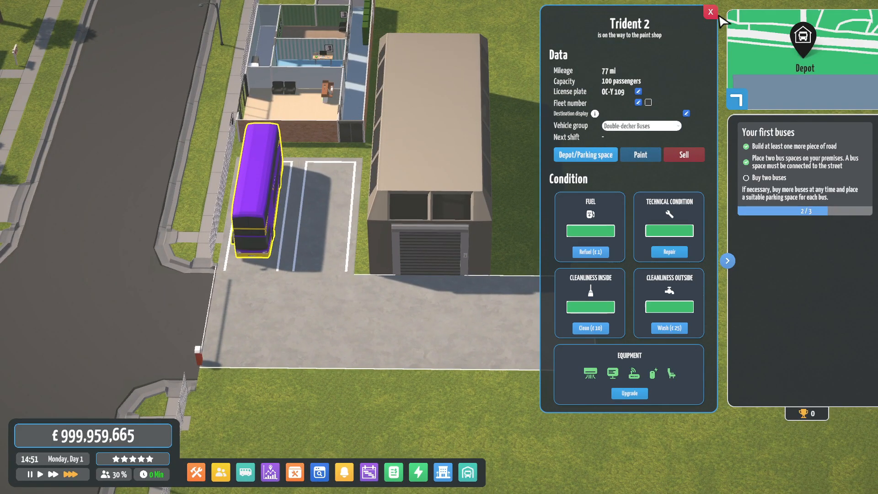
pyautogui.click(710, 12)
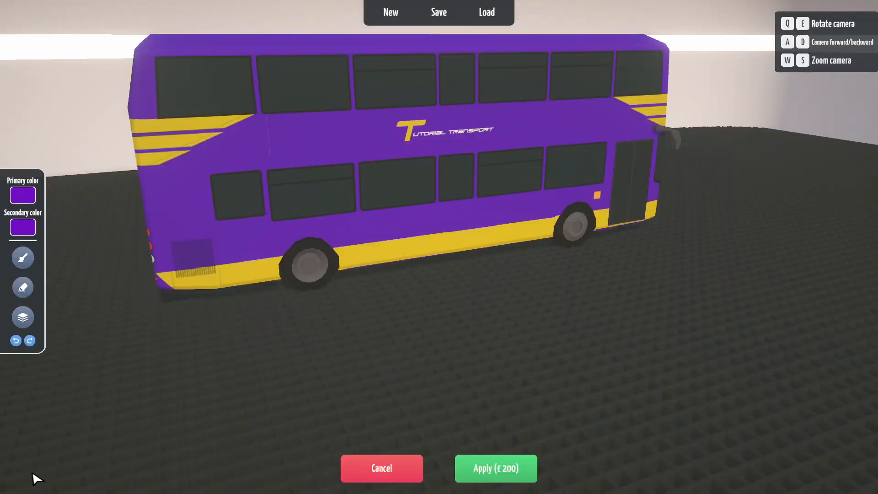
# - Orbit the camera around the Trident 2 to inspect its front, rear and both sides
pyautogui.press('e')
pyautogui.press('s')
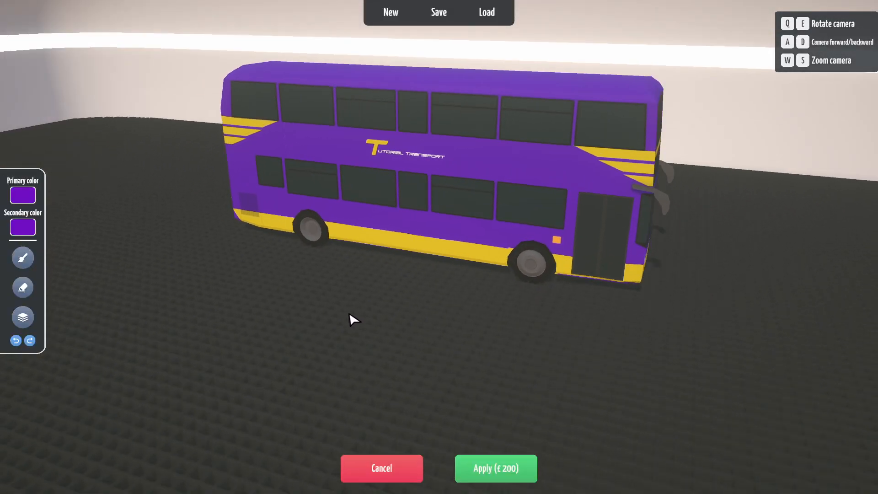
pyautogui.press('e')
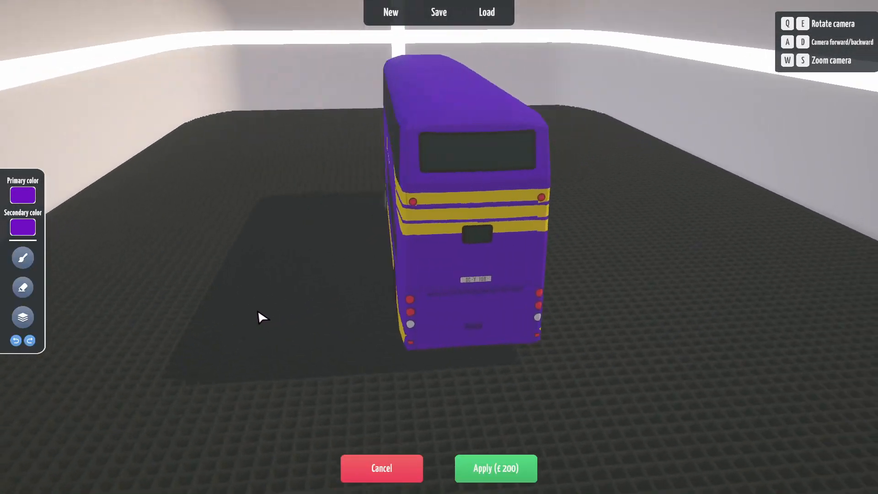
pyautogui.press('e')
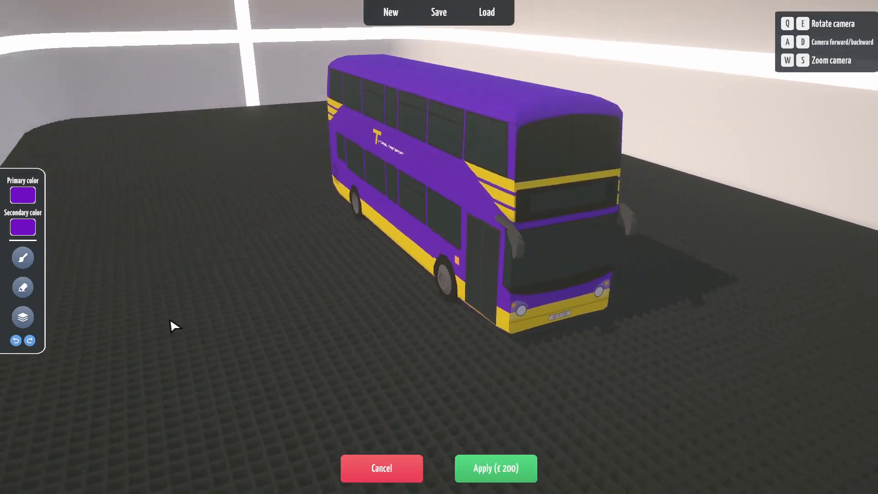
pyautogui.press('e')
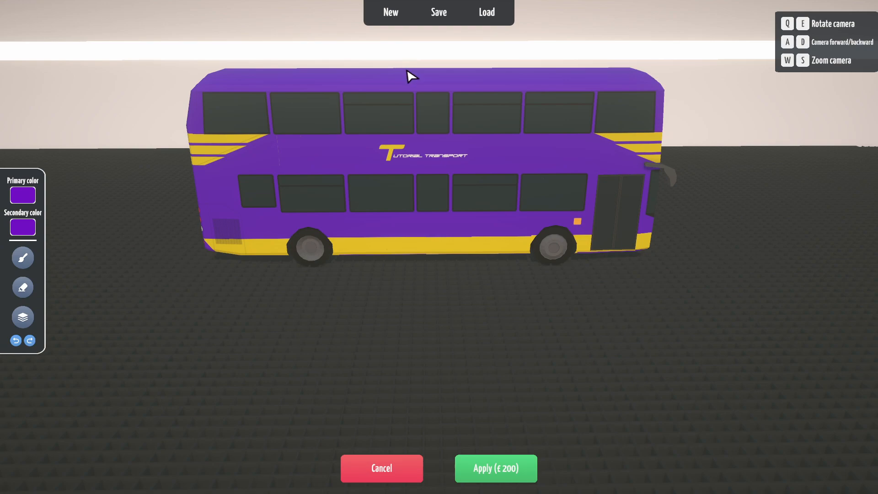
# - Save the livery locally as 'TT Trident' with description 'Livery made for the tutorial'
pyautogui.click(432, 20)
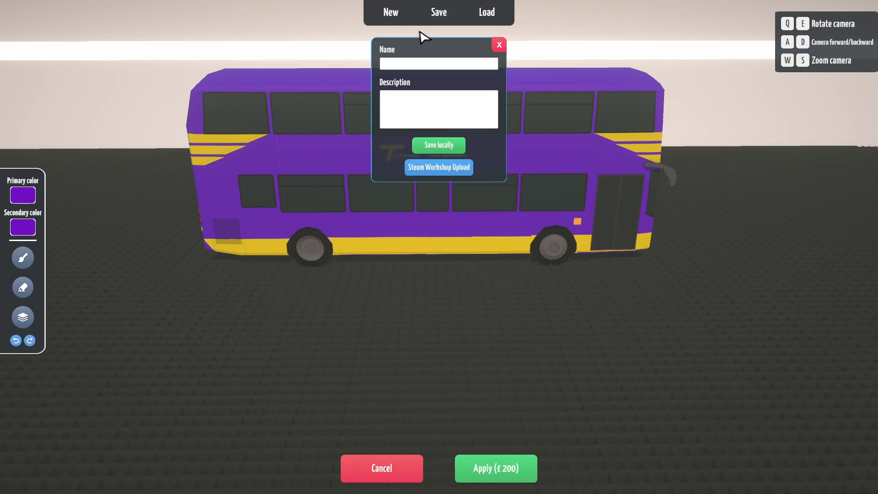
pyautogui.click(415, 64)
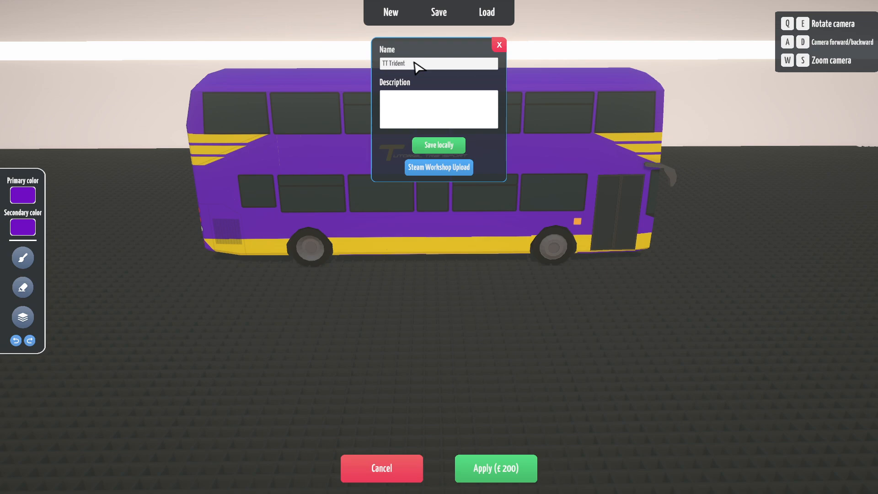
pyautogui.click(402, 108)
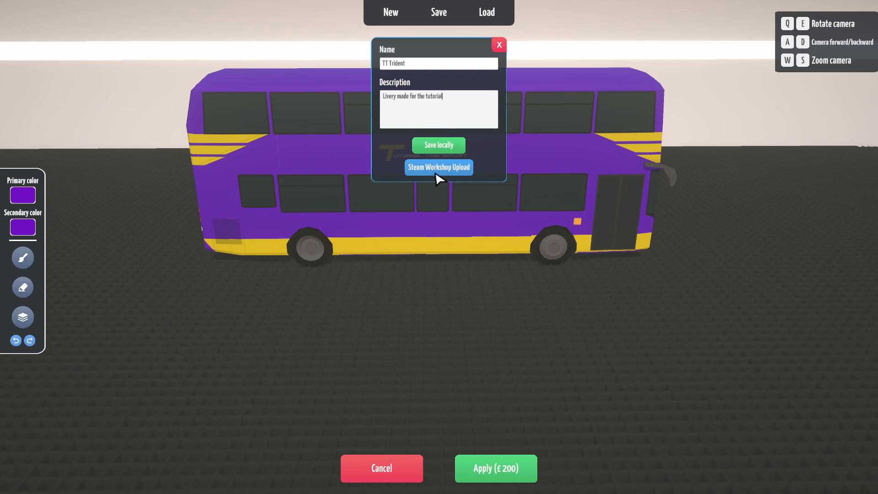
pyautogui.moveTo(457, 228); pyautogui.dragTo(451, 223)
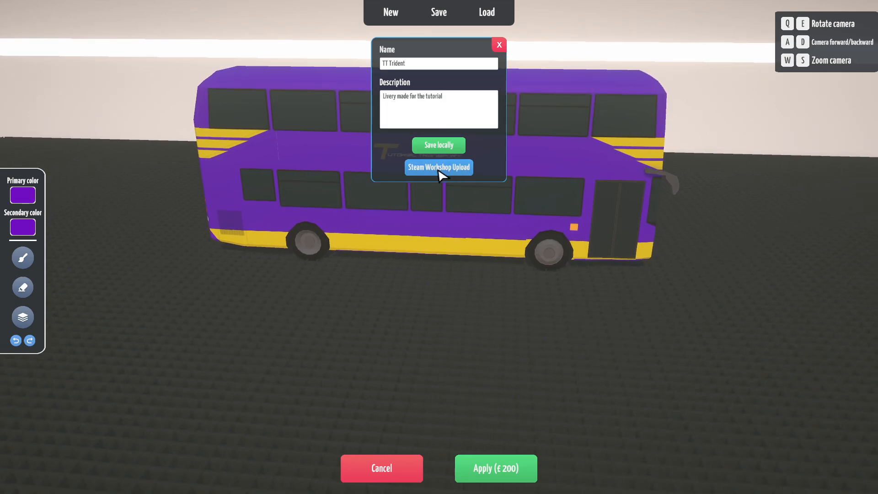
pyautogui.click(440, 146)
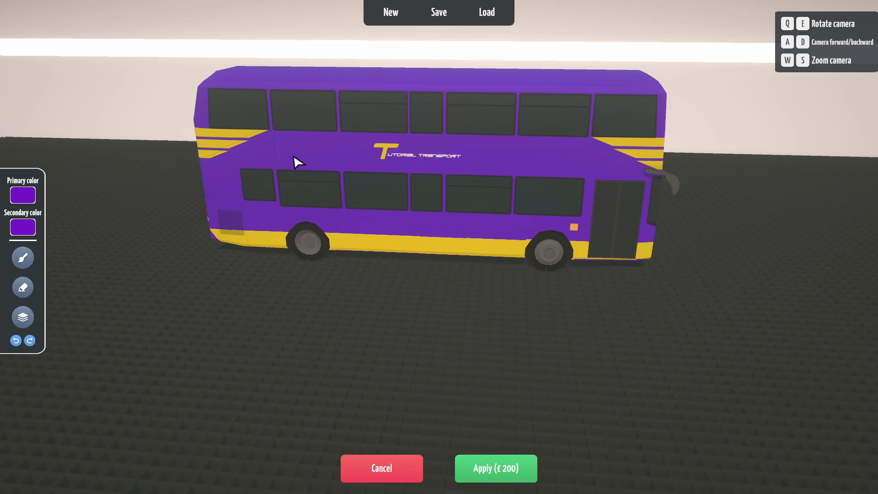
# - Reset the bus to a blank grey livery with New painting
pyautogui.press('e')
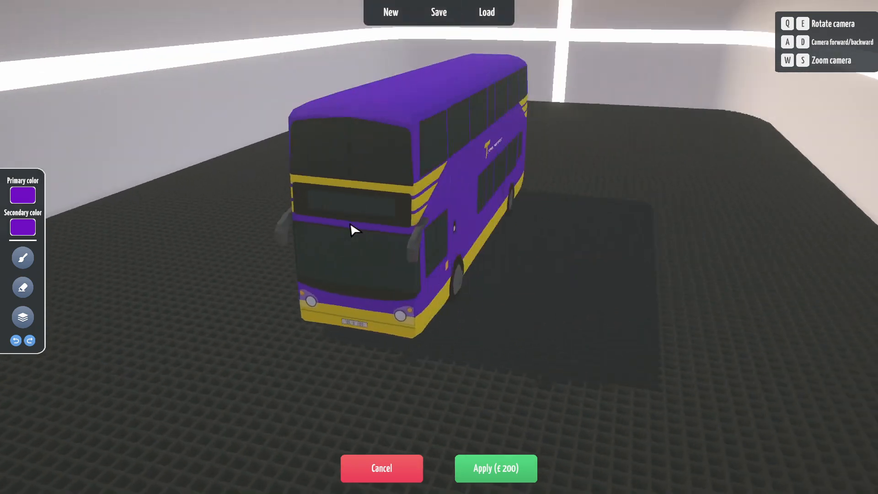
pyautogui.press('q')
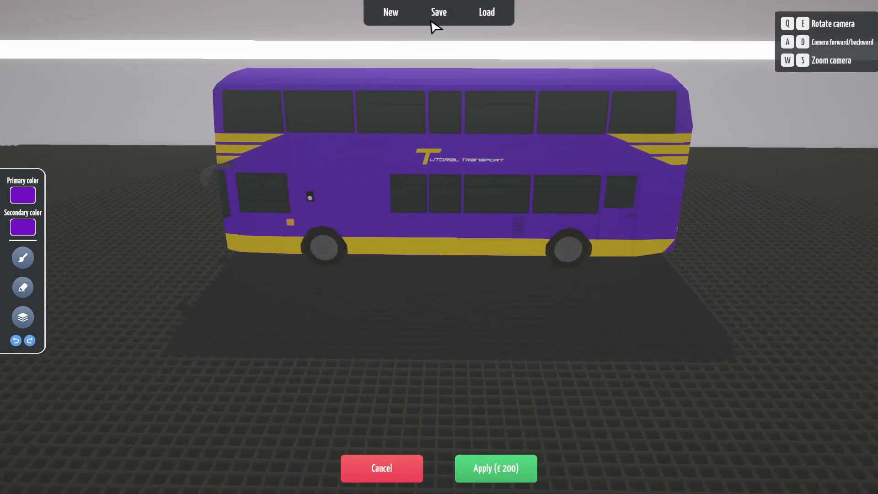
pyautogui.click(390, 14)
pyautogui.click(388, 33)
# - Apply the TT Trident local template to restore the purple-and-yellow livery
pyautogui.press('q')
pyautogui.press('e')
pyautogui.press('e')
pyautogui.press('q')
pyautogui.press('e')
pyautogui.press('e')
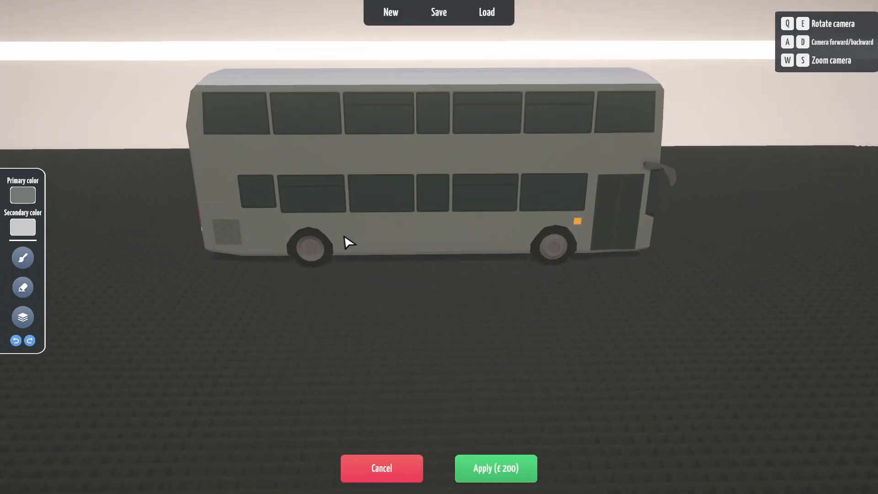
pyautogui.press('q')
pyautogui.click(480, 21)
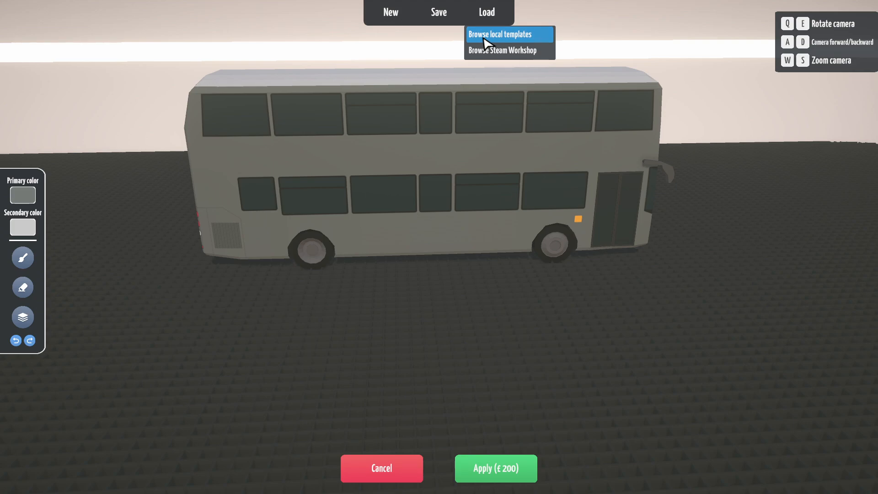
pyautogui.click(485, 37)
pyautogui.click(361, 98)
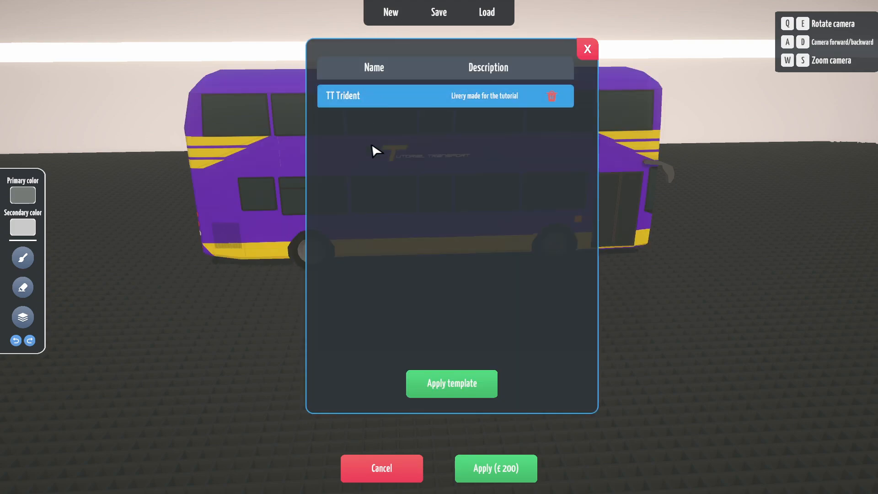
pyautogui.click(442, 386)
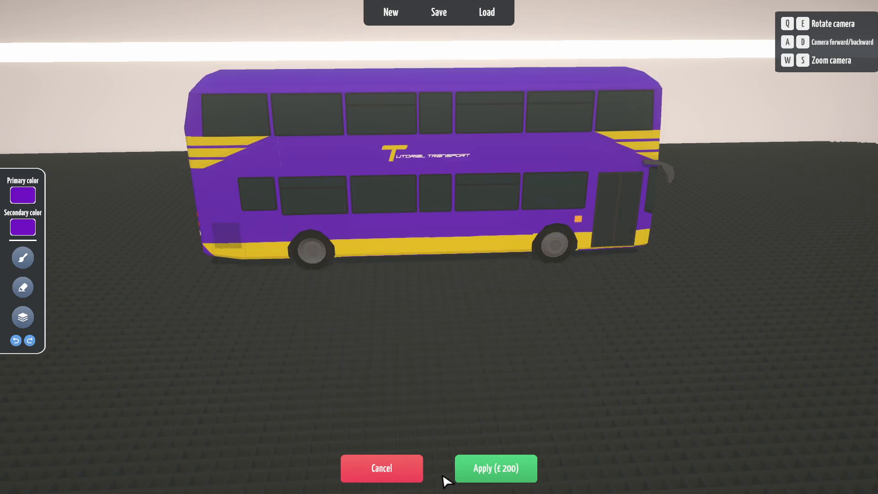
pyautogui.press('e')
pyautogui.press('e')
pyautogui.press('e')
pyautogui.press('e')
pyautogui.press('e')
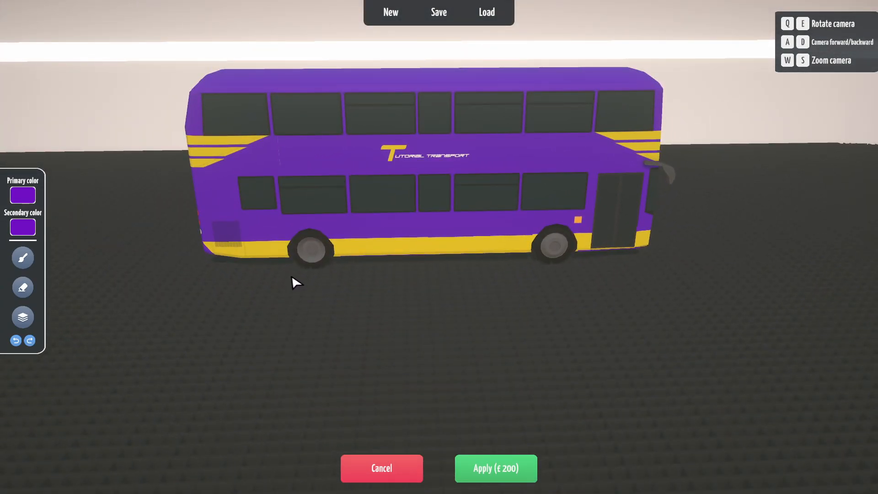
pyautogui.press('q')
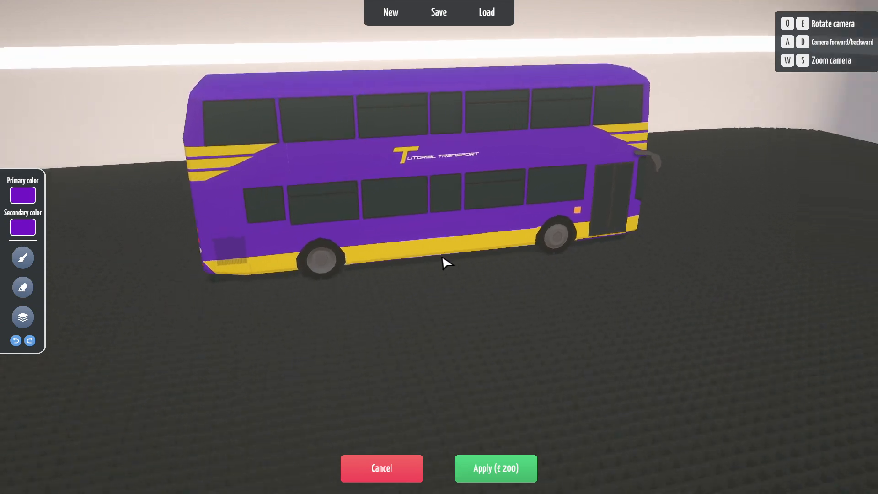
# - Pay £200 to apply the new livery and resume game time
pyautogui.click(485, 470)
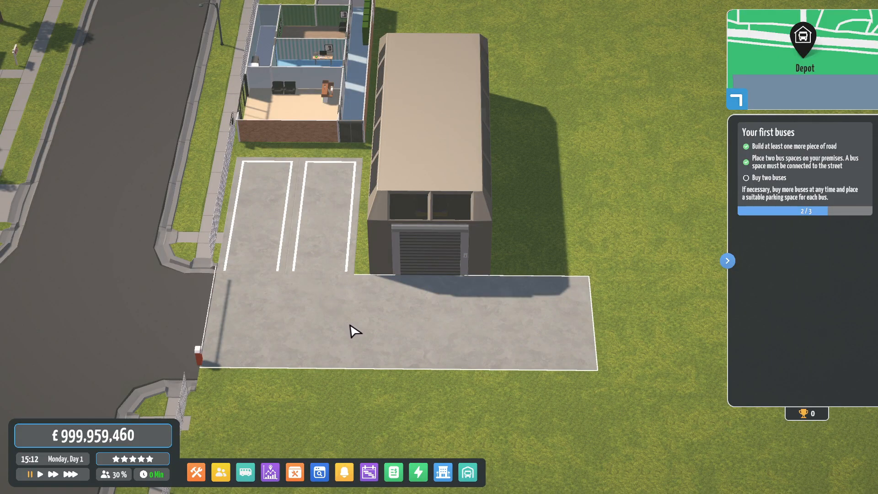
pyautogui.scroll(2, 360, 328)
pyautogui.scroll(-3, 356, 324)
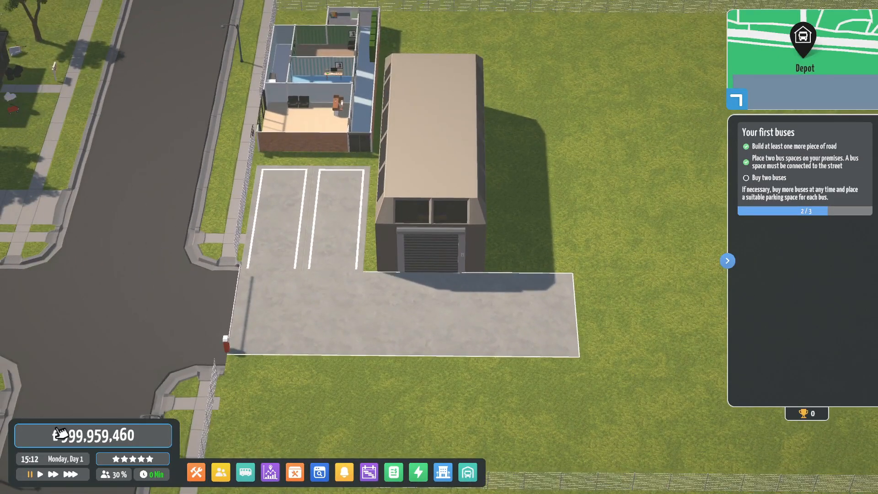
pyautogui.click(40, 474)
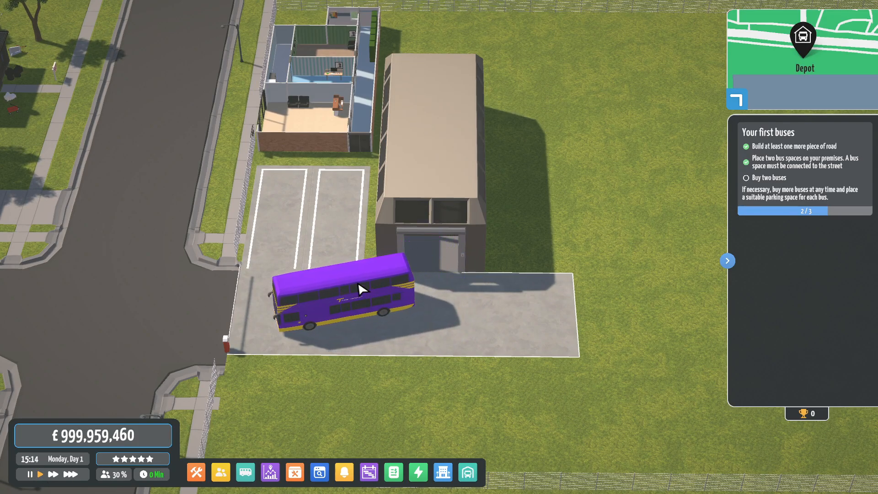
# - Watch the purple bus park back in its depot bay, then bring up the game menu
pyautogui.scroll(5, 252, 297)
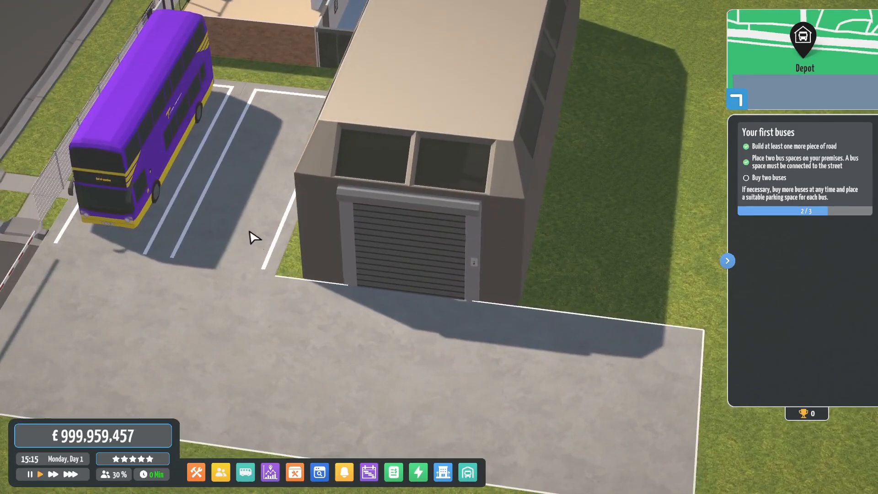
pyautogui.scroll(-5, 262, 197)
pyautogui.moveTo(268, 202); pyautogui.dragTo(425, 224)
pyautogui.moveTo(314, 216); pyautogui.dragTo(485, 256)
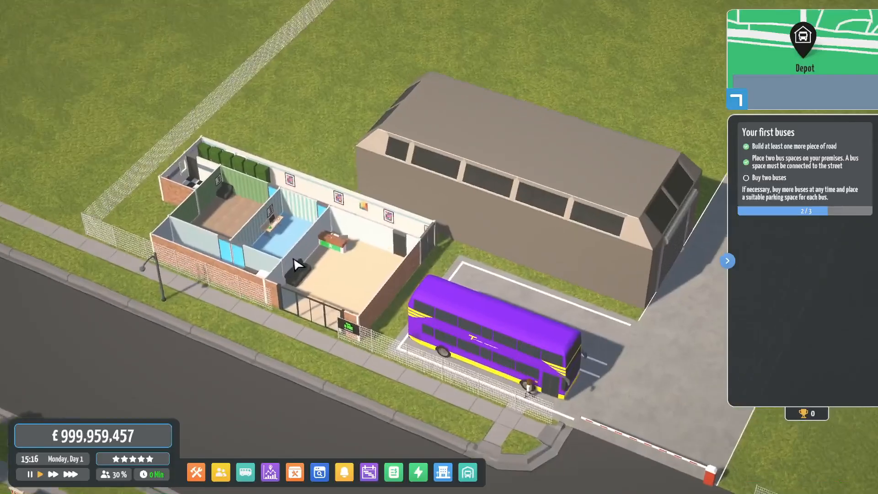
pyautogui.scroll(4, 337, 270)
pyautogui.moveTo(337, 270); pyautogui.dragTo(460, 270)
pyautogui.scroll(-4, 507, 251)
pyautogui.moveTo(504, 246); pyautogui.dragTo(455, 371)
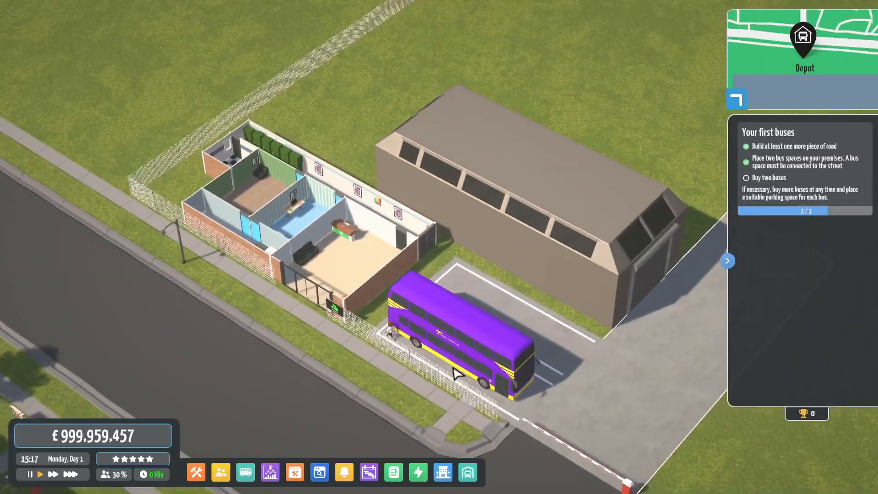
pyautogui.moveTo(378, 337); pyautogui.dragTo(384, 297)
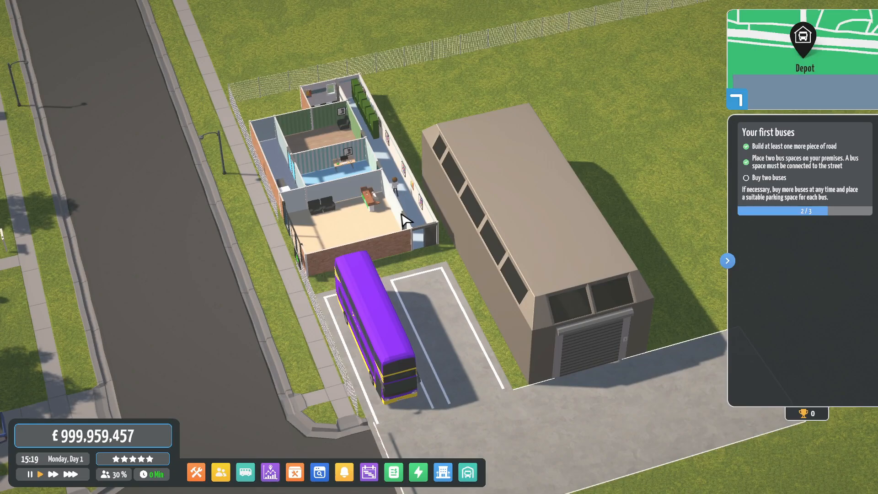
pyautogui.moveTo(393, 210); pyautogui.dragTo(379, 197)
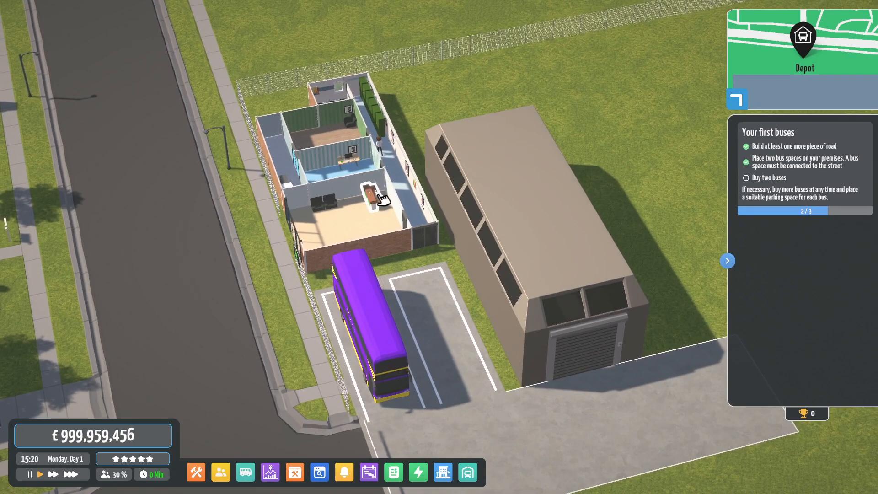
pyautogui.moveTo(328, 139); pyautogui.dragTo(349, 205)
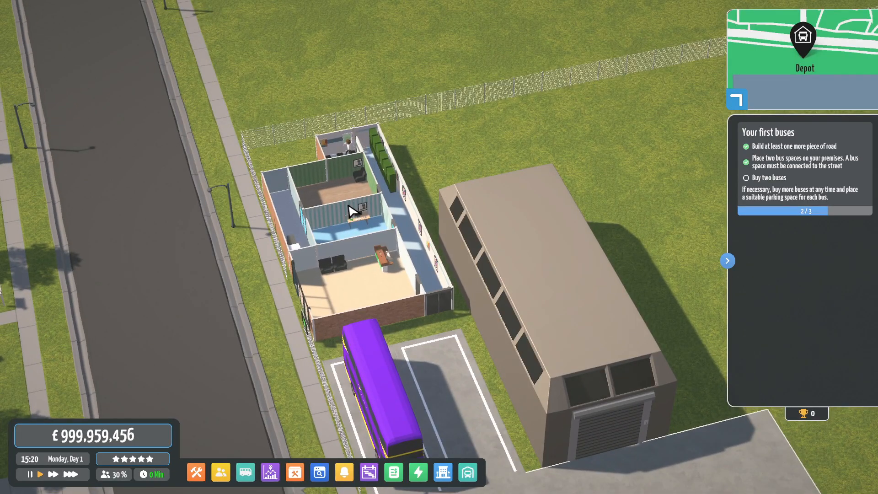
pyautogui.moveTo(390, 214); pyautogui.dragTo(335, 261)
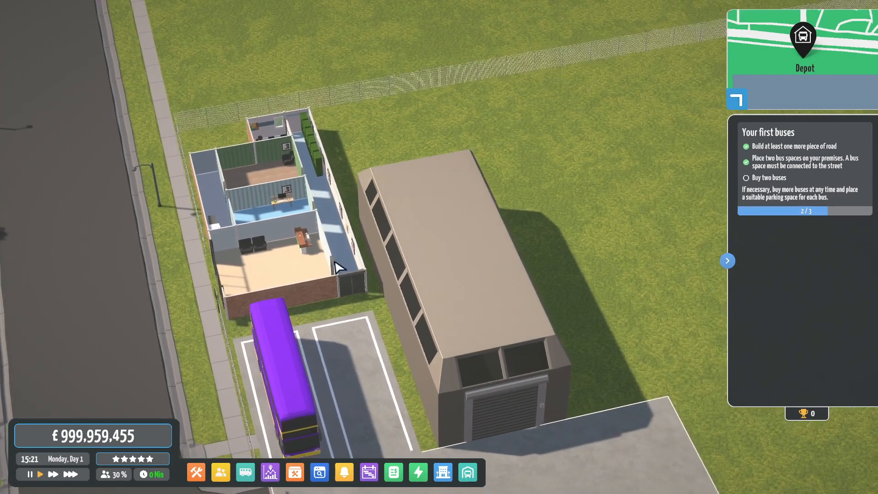
pyautogui.moveTo(485, 370); pyautogui.dragTo(402, 186)
pyautogui.scroll(-3, 448, 189)
pyautogui.moveTo(548, 183); pyautogui.dragTo(330, 128)
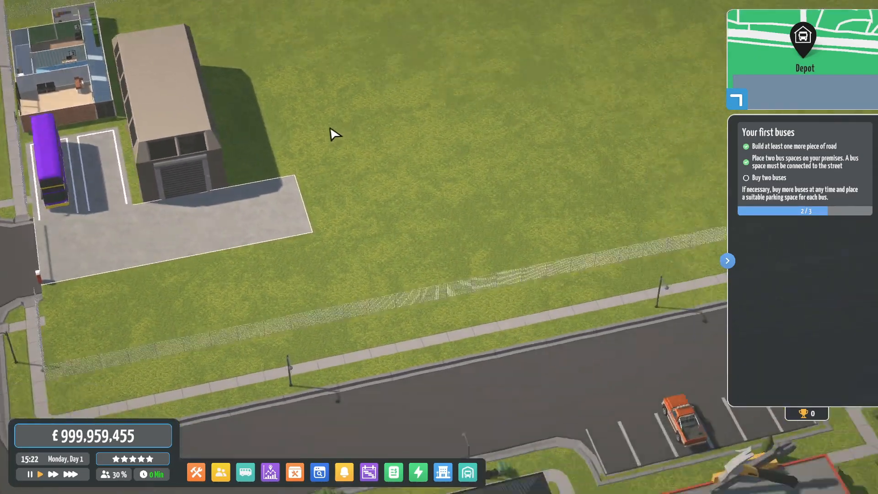
pyautogui.moveTo(557, 148); pyautogui.dragTo(361, 141)
pyautogui.moveTo(195, 139); pyautogui.dragTo(445, 200)
pyautogui.moveTo(350, 215); pyautogui.dragTo(418, 211)
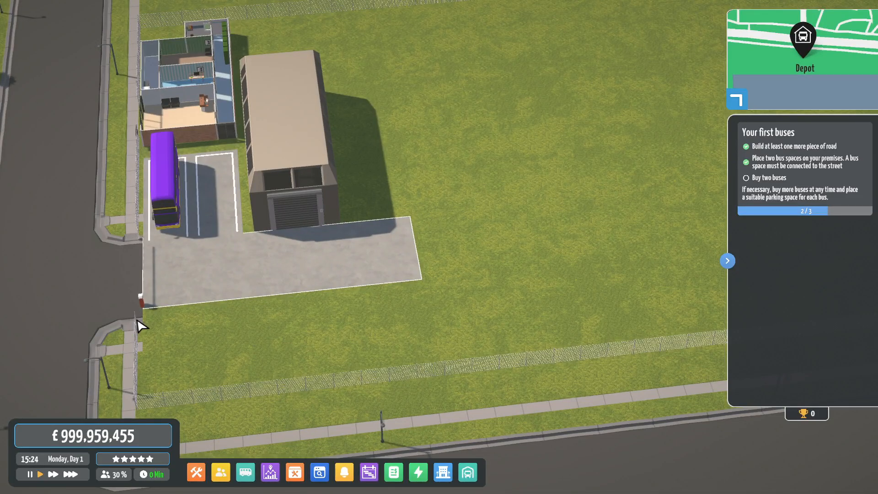
pyautogui.press('Escape')
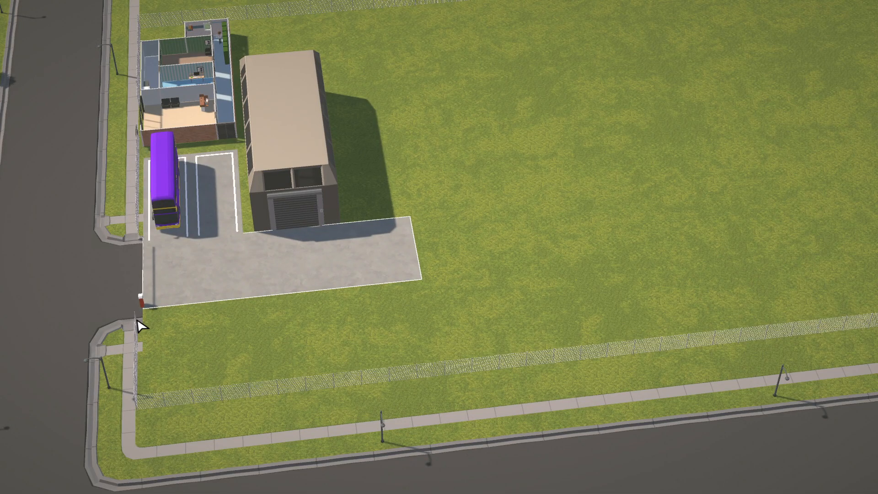
pyautogui.press('Escape')
pyautogui.press('Escape')
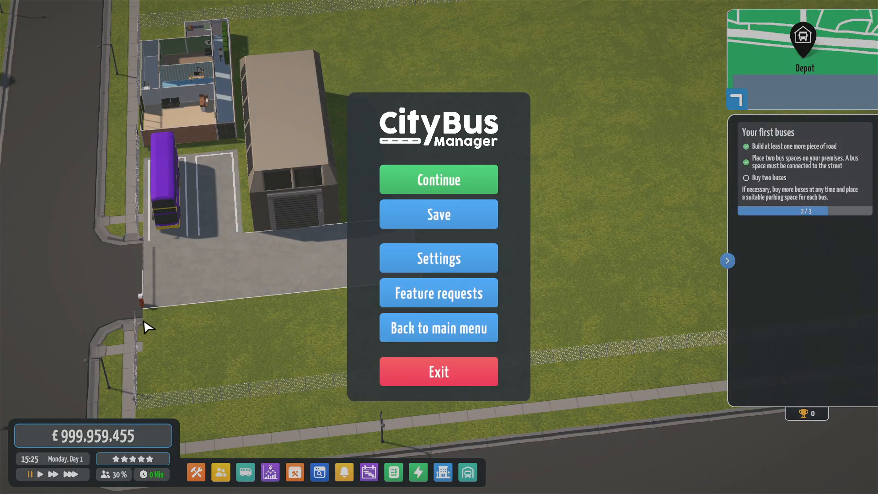
# - Save the game into the Tutorial Transport slot, confirming the overwrite
pyautogui.click(432, 224)
pyautogui.click(315, 147)
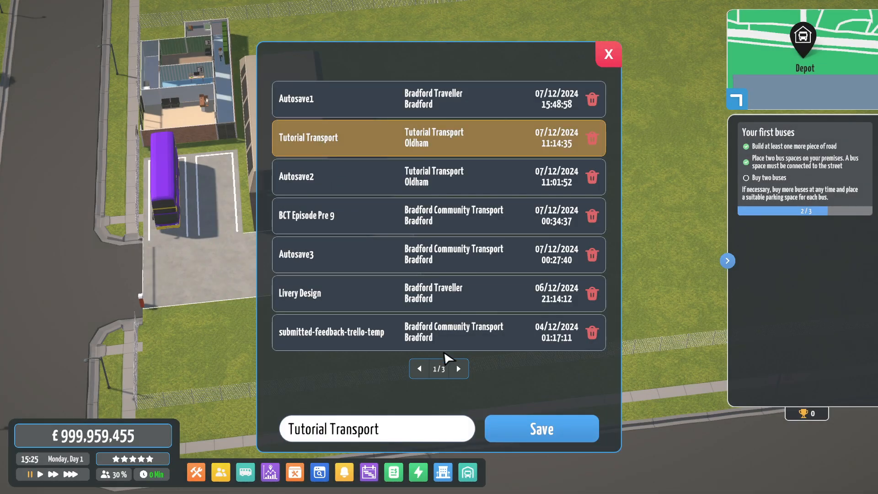
pyautogui.click(521, 435)
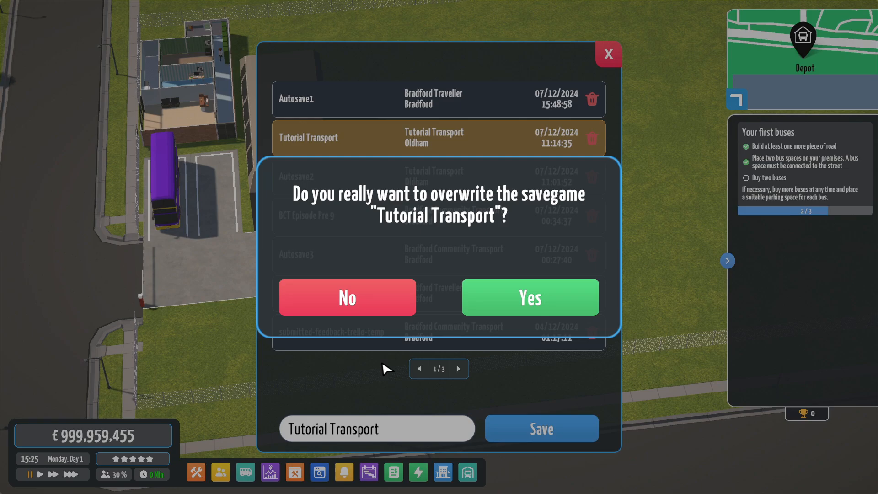
pyautogui.click(528, 307)
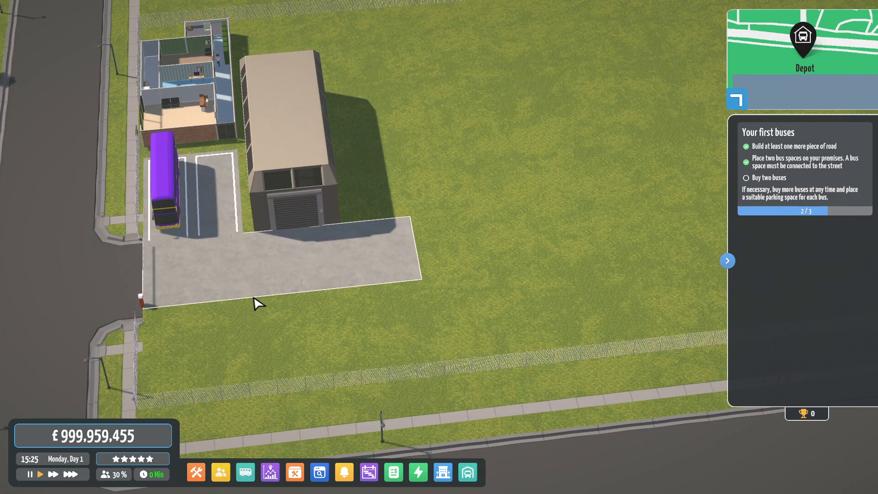